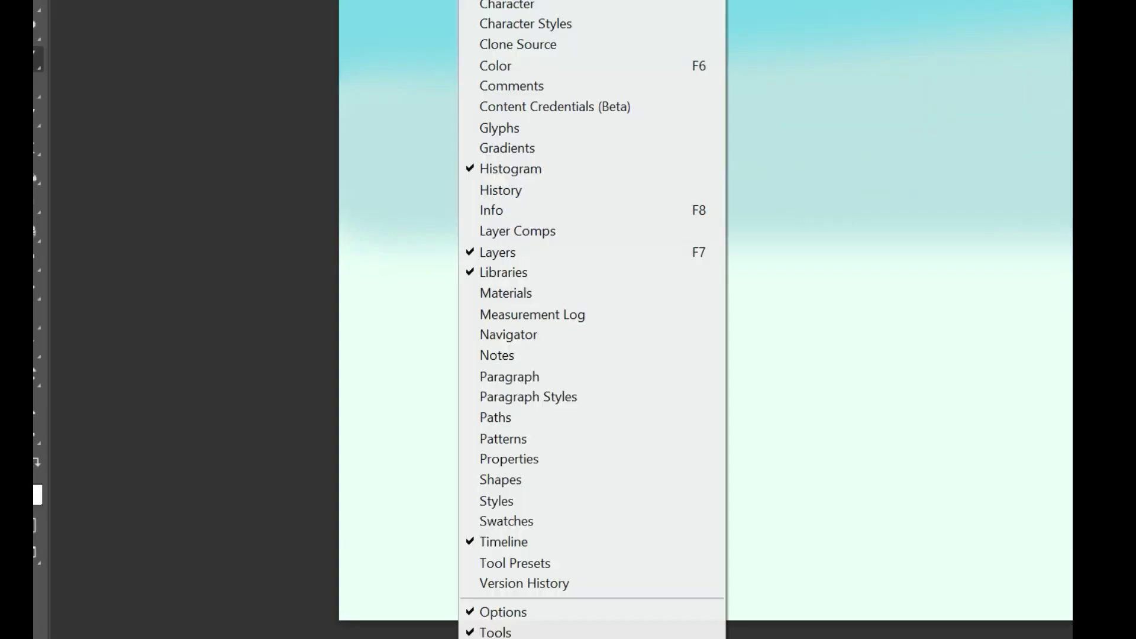
Step: Lasso a freehand mountain-range outline across the full canvas width, with jagged peaks above and a curved lower edge
{"action": "left_click", "coordinate": [829, 0]}
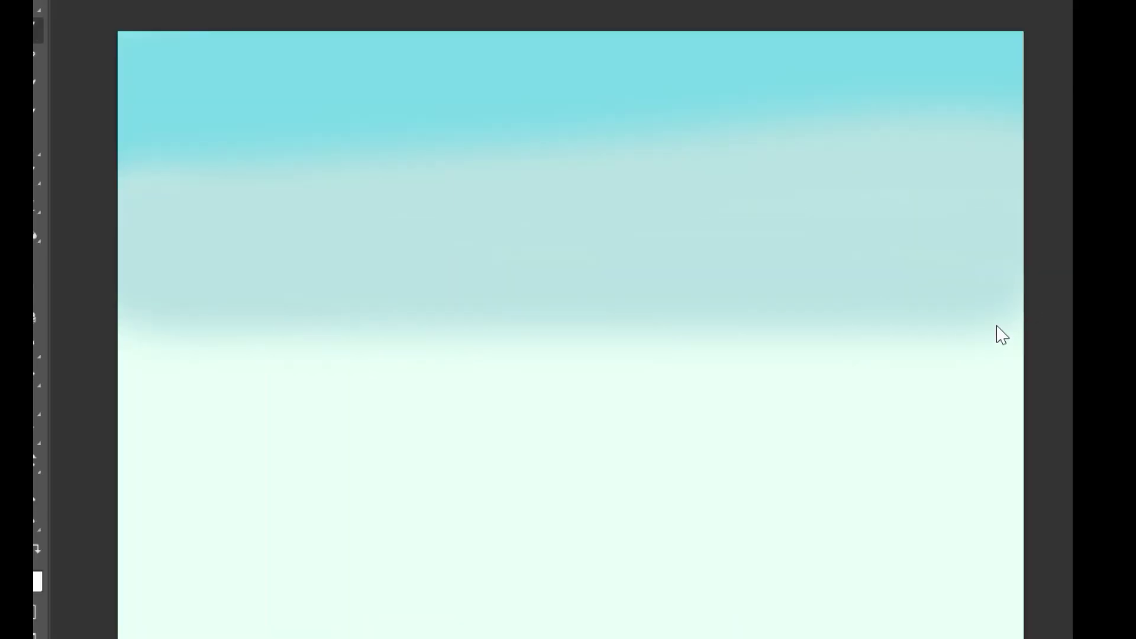
{"action": "mouse_move", "coordinate": [1024, 301]}
{"action": "left_mouse_down"}
{"action": "mouse_move", "coordinate": [531, 427]}
{"action": "mouse_move", "coordinate": [1039, 290]}
{"action": "mouse_move", "coordinate": [902, 225]}
{"action": "mouse_move", "coordinate": [791, 237]}
{"action": "left_mouse_up"}
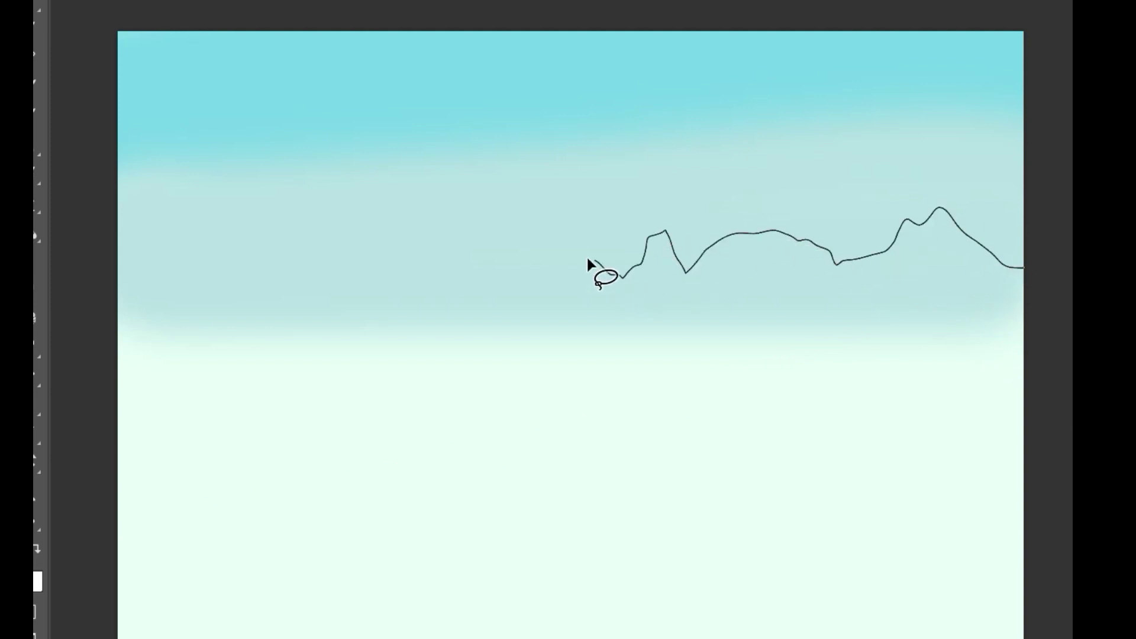
{"action": "left_click_drag", "start_coordinate": [172, 226], "coordinate": [1039, 263]}
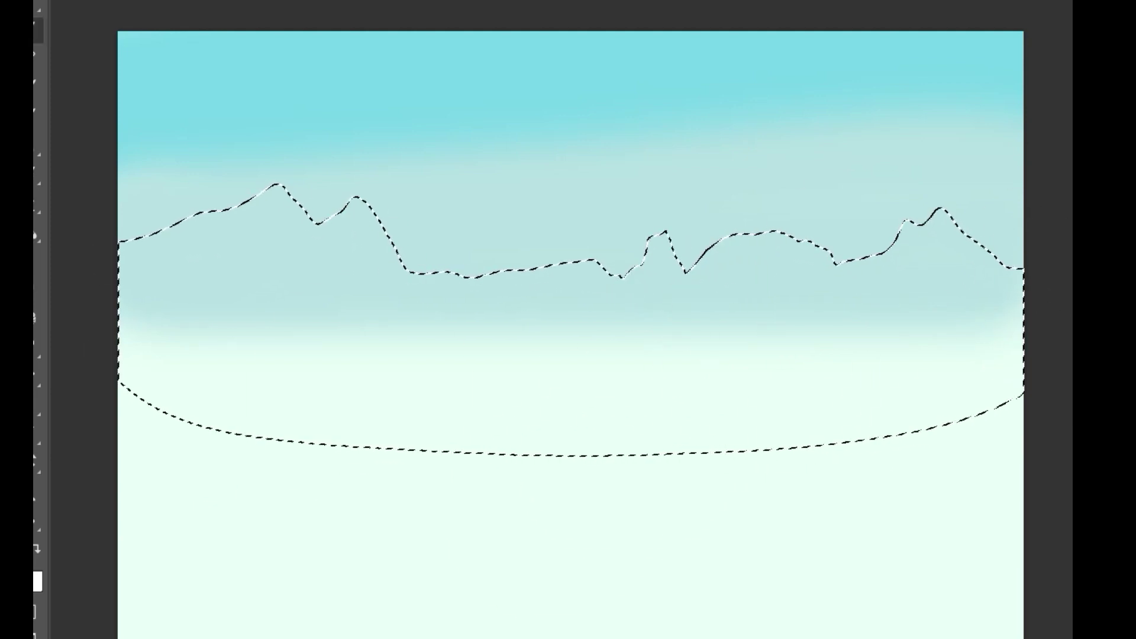
Step: Fill the mountain selection with mottled teal-blue textured brush strokes, undo the last stroke, and deselect
{"action": "mouse_move", "coordinate": [947, 272]}
{"action": "left_mouse_down"}
{"action": "mouse_move", "coordinate": [515, 269]}
{"action": "mouse_move", "coordinate": [938, 367]}
{"action": "mouse_move", "coordinate": [76, 461]}
{"action": "mouse_move", "coordinate": [384, 399]}
{"action": "left_mouse_up"}
{"action": "key", "text": "bracketleft"}
{"action": "key", "text": "bracketleft"}
{"action": "key", "text": "bracketleft"}
{"action": "key", "text": "bracketleft"}
{"action": "key", "text": "bracketleft"}
{"action": "key", "text": "bracketleft"}
{"action": "key", "text": "bracketleft"}
{"action": "key", "text": "bracketleft"}
{"action": "key", "text": "bracketleft"}
{"action": "key", "text": "bracketleft"}
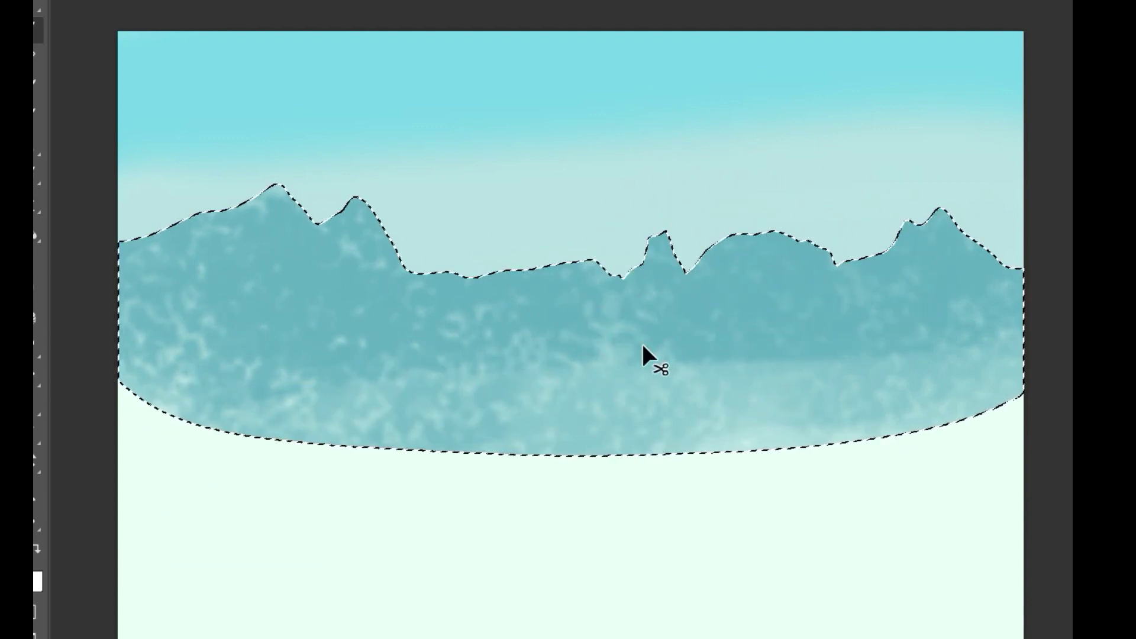
{"action": "key", "text": "ctrl+z"}
{"action": "key", "text": "ctrl+d"}
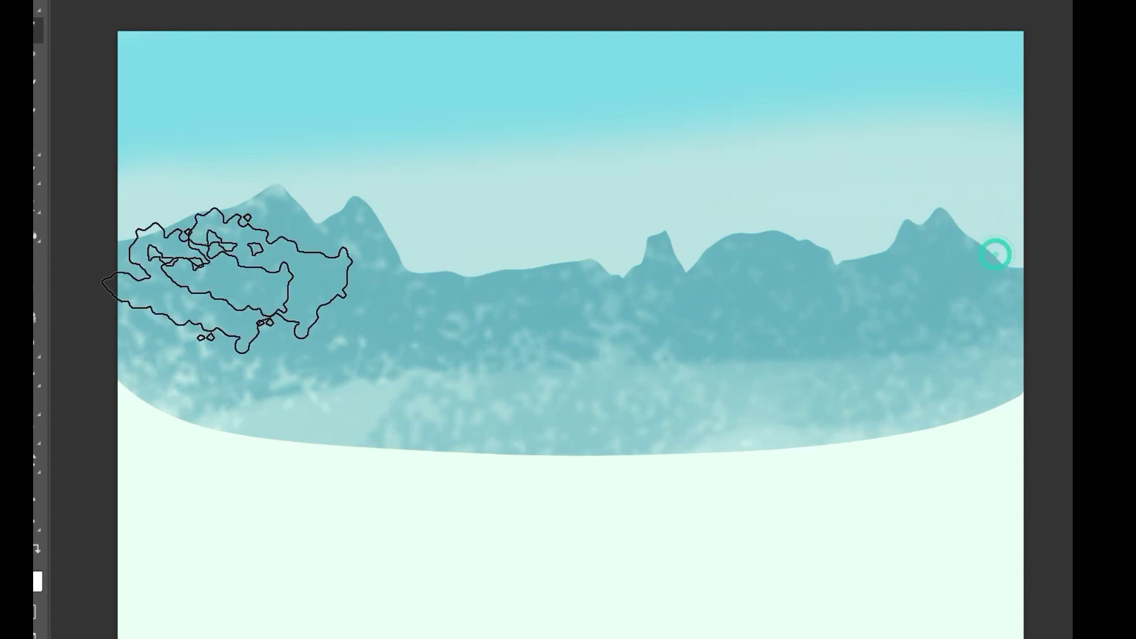
Step: Lasso a rolling hill area across the lower part of the mountains, paint it green with the textured brush, and deselect
{"action": "left_click_drag", "start_coordinate": [1017, 444], "coordinate": [257, 429]}
{"action": "key", "text": "l"}
{"action": "mouse_move", "coordinate": [1026, 318]}
{"action": "left_mouse_down"}
{"action": "mouse_move", "coordinate": [378, 349]}
{"action": "mouse_move", "coordinate": [1018, 294]}
{"action": "left_mouse_up"}
{"action": "key", "text": "b"}
{"action": "mouse_move", "coordinate": [136, 390]}
{"action": "left_mouse_down"}
{"action": "mouse_move", "coordinate": [166, 413]}
{"action": "mouse_move", "coordinate": [299, 604]}
{"action": "mouse_move", "coordinate": [95, 603]}
{"action": "left_mouse_up"}
{"action": "key", "text": "ctrl+d"}
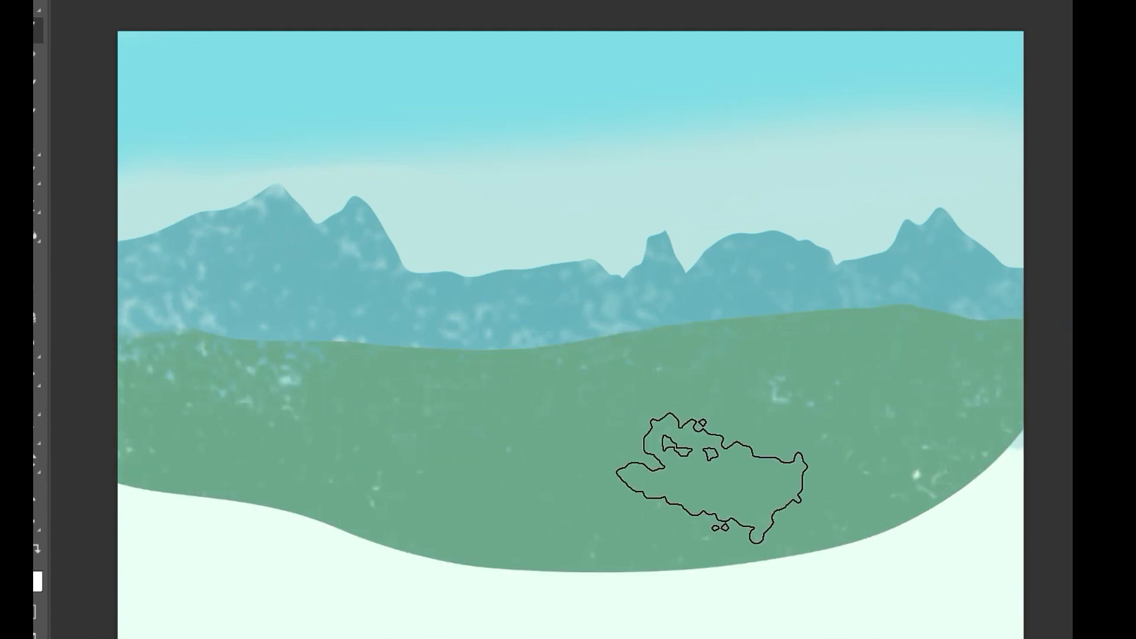
{"action": "left_click", "coordinate": [473, 329], "text": "alt"}
{"action": "left_click_drag", "start_coordinate": [508, 323], "coordinate": [885, 297]}
{"action": "left_click", "coordinate": [616, 246]}
{"action": "key", "text": "ctrl+z"}
{"action": "key", "text": "w"}
{"action": "left_click", "coordinate": [618, 254]}
{"action": "key", "text": "ctrl+d"}
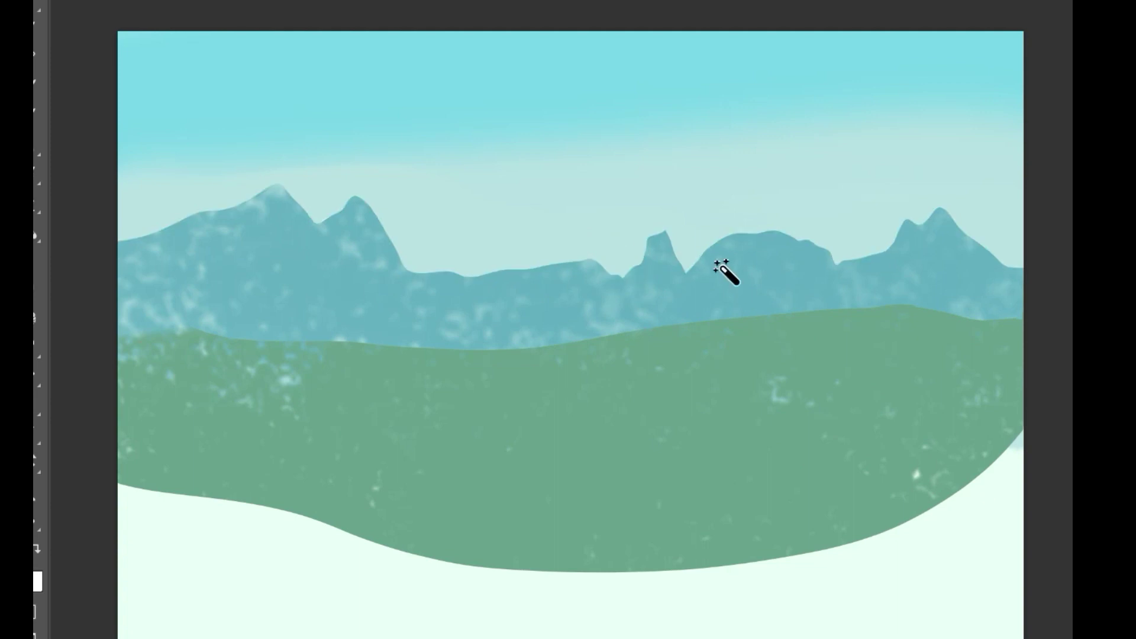
Step: Paint pale cyan distant hills behind the mountain gap, and shade the two left-hand peaks with soft haze at their base
{"action": "mouse_move", "coordinate": [720, 289]}
{"action": "left_mouse_down"}
{"action": "mouse_move", "coordinate": [555, 289]}
{"action": "mouse_move", "coordinate": [270, 227]}
{"action": "left_mouse_up"}
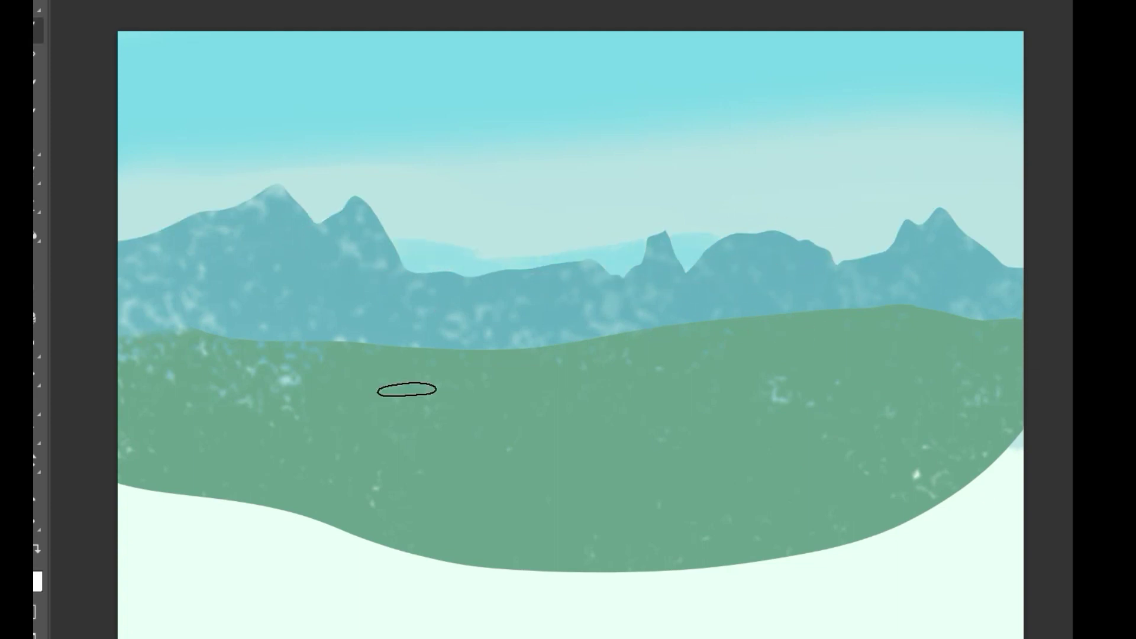
{"action": "mouse_move", "coordinate": [300, 136]}
{"action": "left_mouse_down"}
{"action": "mouse_move", "coordinate": [213, 187]}
{"action": "mouse_move", "coordinate": [345, 353]}
{"action": "mouse_move", "coordinate": [417, 358]}
{"action": "mouse_move", "coordinate": [335, 391]}
{"action": "mouse_move", "coordinate": [435, 345]}
{"action": "left_mouse_up"}
{"action": "left_click_drag", "start_coordinate": [372, 265], "coordinate": [433, 223]}
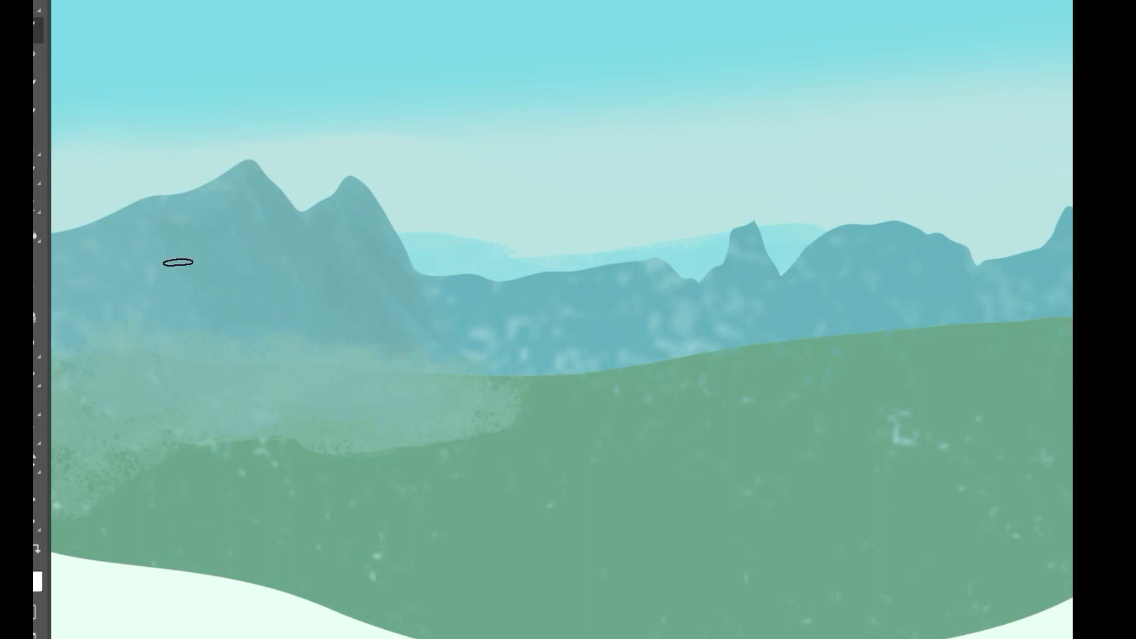
Step: Paint pale green sunlit bands with blue shadows on the low ridge between the left peaks and the rock spire
{"action": "mouse_move", "coordinate": [615, 307]}
{"action": "left_mouse_down"}
{"action": "mouse_move", "coordinate": [680, 284]}
{"action": "mouse_move", "coordinate": [611, 289]}
{"action": "mouse_move", "coordinate": [611, 277]}
{"action": "mouse_move", "coordinate": [492, 294]}
{"action": "mouse_move", "coordinate": [584, 269]}
{"action": "left_mouse_up"}
{"action": "left_click_drag", "start_coordinate": [652, 332], "coordinate": [731, 270]}
{"action": "left_click_drag", "start_coordinate": [699, 386], "coordinate": [781, 362]}
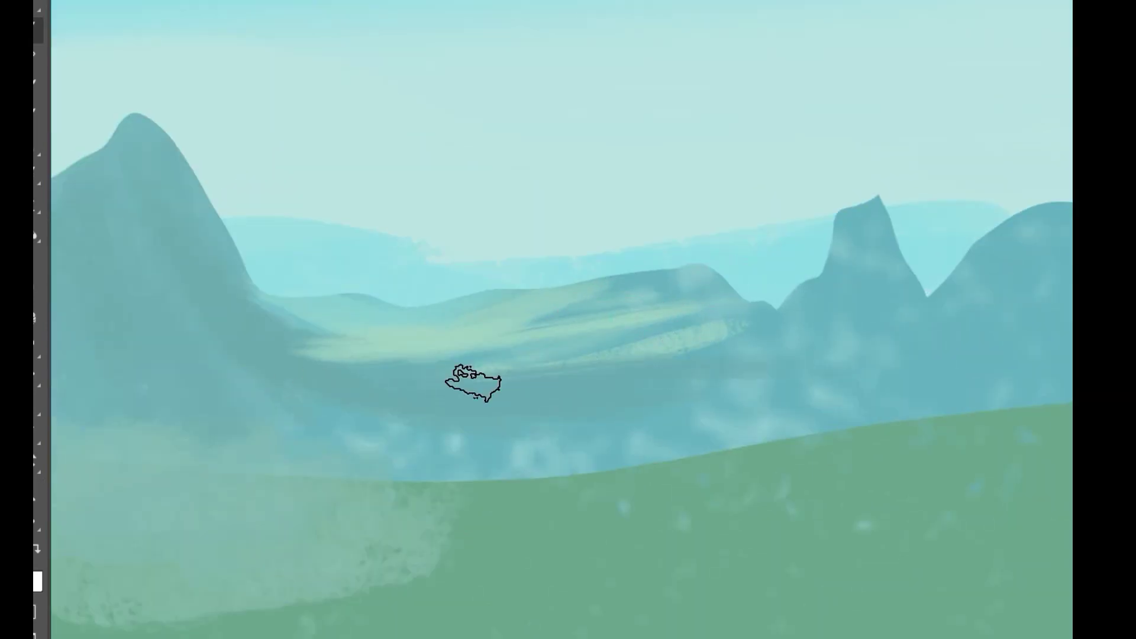
{"action": "key", "text": "["}
{"action": "key", "text": "["}
{"action": "key", "text": "["}
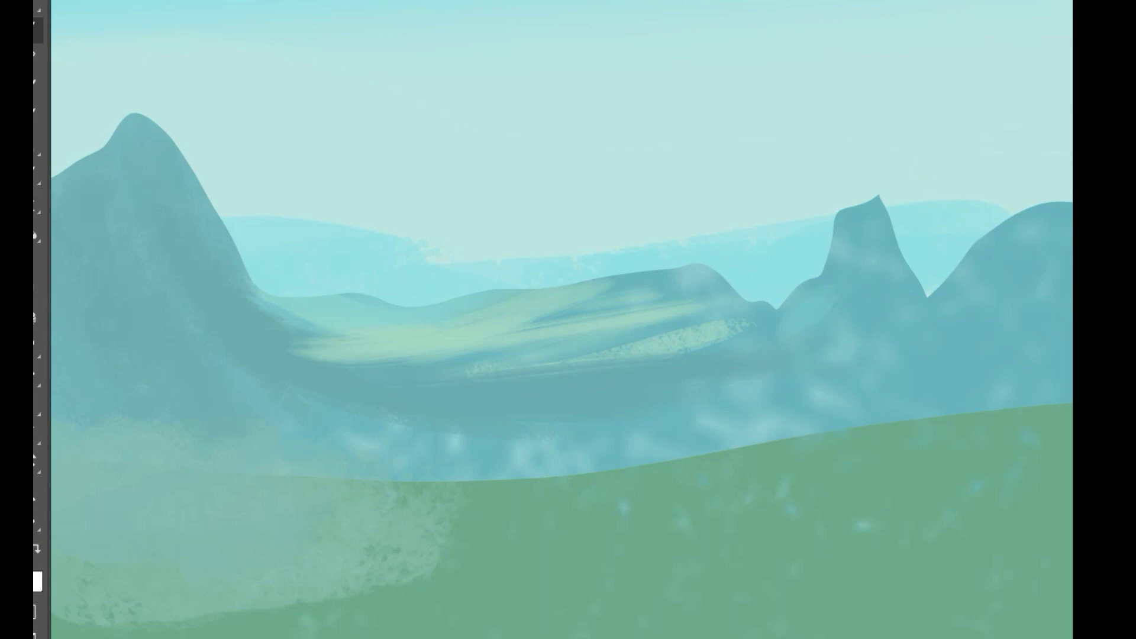
Step: Paint a light left face on the rock spire and sweep its highlight down into the low ridge
{"action": "left_click_drag", "start_coordinate": [848, 263], "coordinate": [818, 282]}
{"action": "key", "text": "ctrl+minus"}
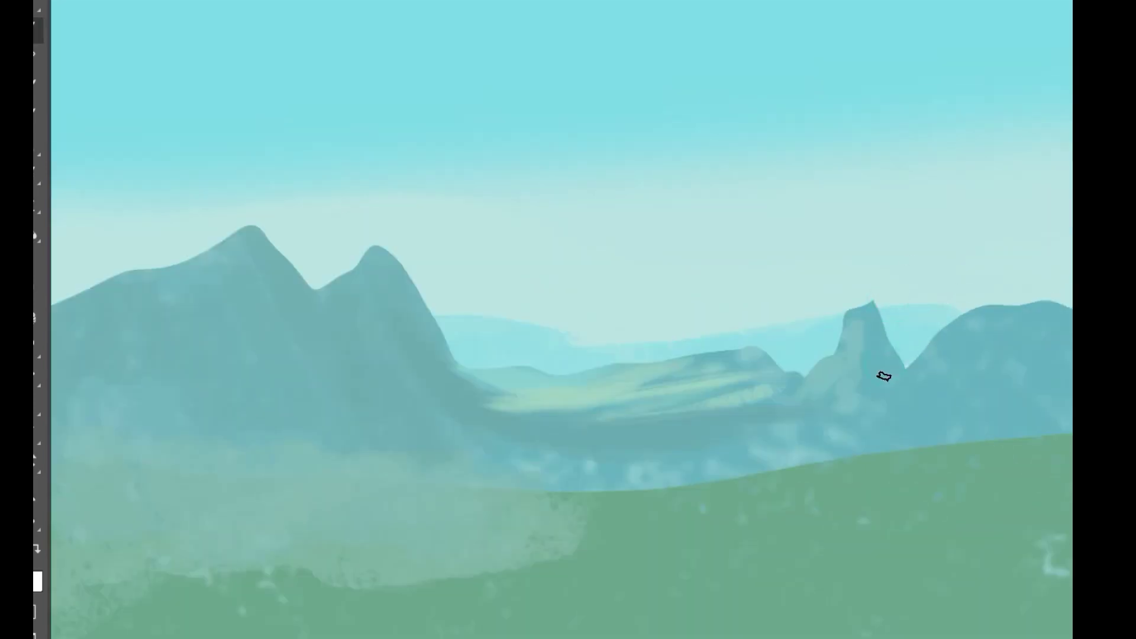
{"action": "mouse_move", "coordinate": [820, 369]}
{"action": "left_mouse_down"}
{"action": "mouse_move", "coordinate": [767, 422]}
{"action": "mouse_move", "coordinate": [756, 396]}
{"action": "left_mouse_up"}
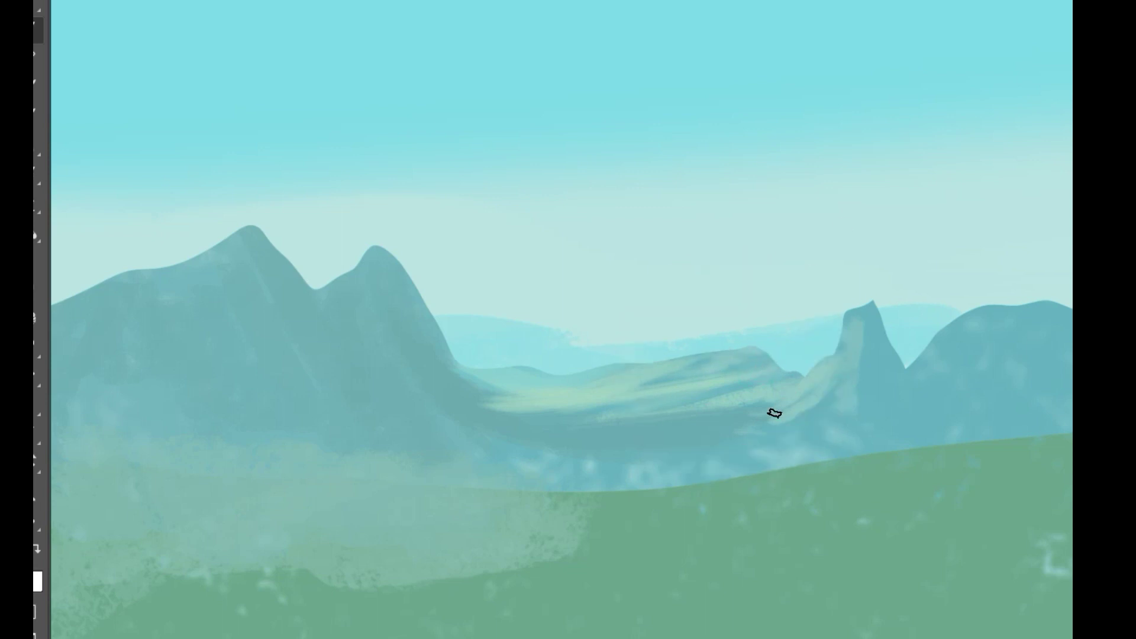
{"action": "left_click_drag", "start_coordinate": [574, 393], "coordinate": [541, 400]}
{"action": "left_click_drag", "start_coordinate": [547, 410], "coordinate": [473, 445]}
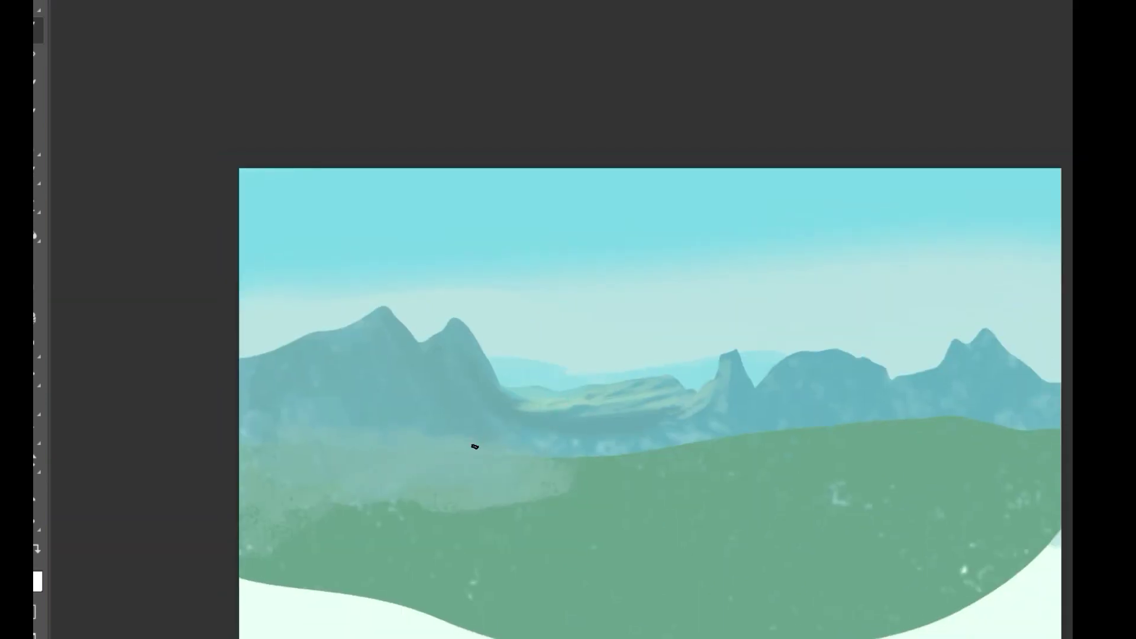
Step: Add fine light streaks along the foot of the low ridge and soften the rock spire's right flank
{"action": "left_click_drag", "start_coordinate": [656, 418], "coordinate": [740, 381]}
{"action": "left_click_drag", "start_coordinate": [778, 329], "coordinate": [643, 368]}
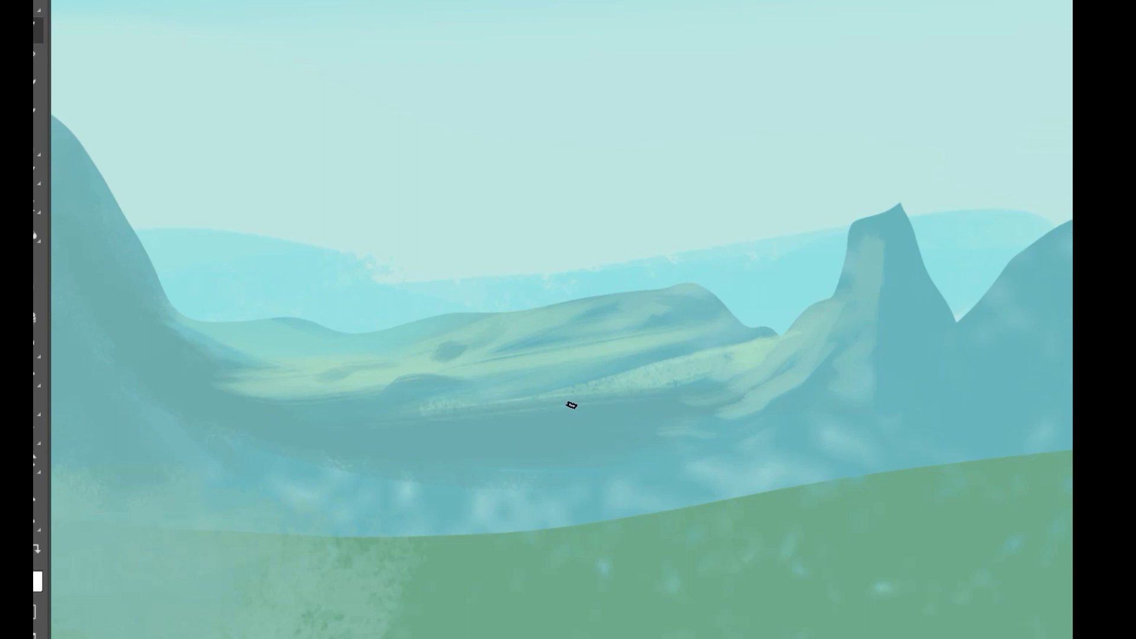
{"action": "left_click_drag", "start_coordinate": [583, 393], "coordinate": [447, 426]}
{"action": "left_click_drag", "start_coordinate": [623, 422], "coordinate": [378, 447]}
{"action": "left_click_drag", "start_coordinate": [674, 418], "coordinate": [517, 448]}
{"action": "left_click_drag", "start_coordinate": [809, 363], "coordinate": [875, 359]}
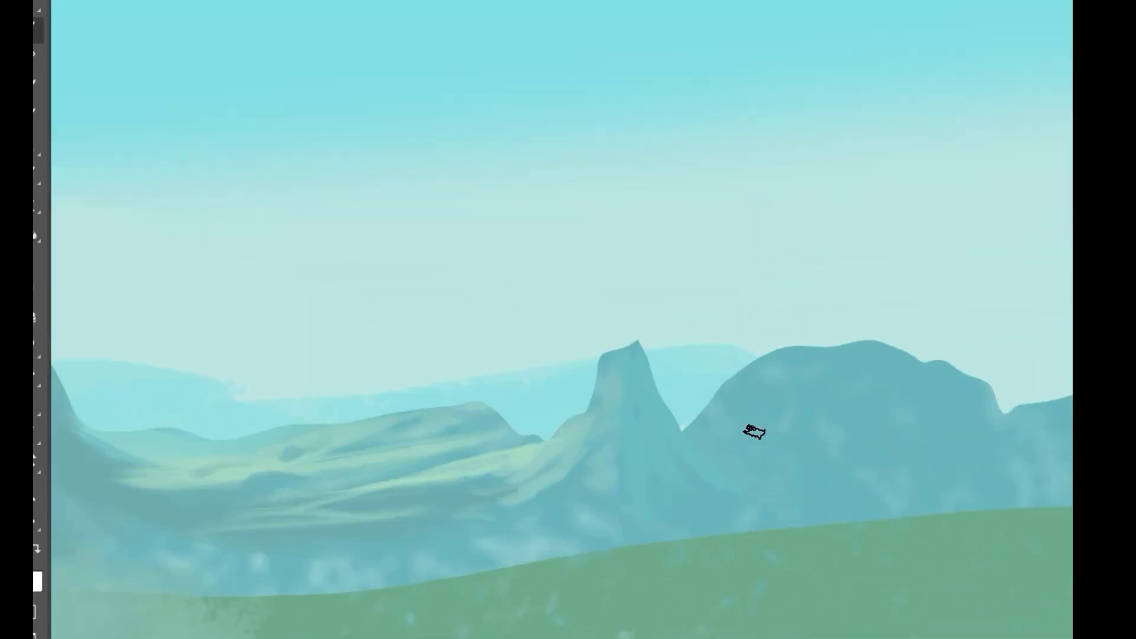
Step: Smooth the rounded mountain's texture and, with a larger brush, paint blue-green haze over the edge between mountains and green field
{"action": "left_click_drag", "start_coordinate": [753, 431], "coordinate": [141, 485]}
{"action": "key", "text": "bracketright"}
{"action": "key", "text": "bracketright"}
{"action": "key", "text": "bracketright"}
{"action": "key", "text": "bracketright"}
{"action": "key", "text": "bracketright"}
{"action": "key", "text": "bracketright"}
{"action": "left_click_drag", "start_coordinate": [503, 550], "coordinate": [353, 559]}
{"action": "mouse_move", "coordinate": [722, 572]}
{"action": "left_mouse_down"}
{"action": "mouse_move", "coordinate": [633, 521]}
{"action": "mouse_move", "coordinate": [687, 556]}
{"action": "left_mouse_up"}
{"action": "scroll", "coordinate": [723, 580], "scroll_direction": "down", "scroll_amount": 4}
{"action": "scroll", "coordinate": [781, 513], "scroll_direction": "up", "scroll_amount": 2}
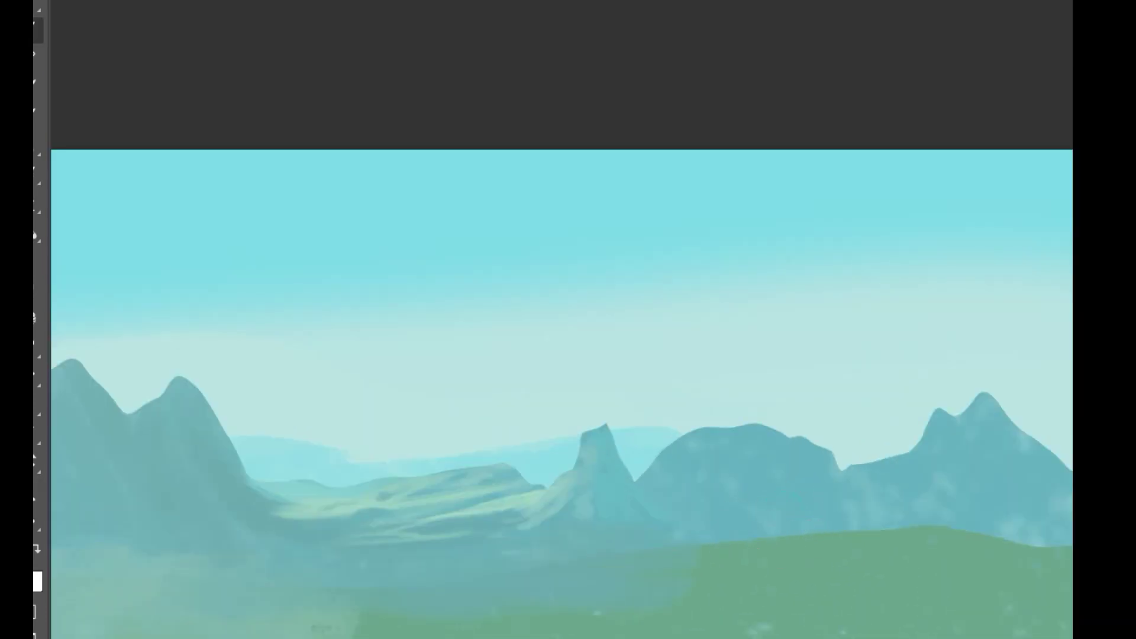
Step: Extend broad blue haze strokes across the middle of the green field and along the foot of the right-hand mountains
{"action": "mouse_move", "coordinate": [810, 621]}
{"action": "left_mouse_down"}
{"action": "mouse_move", "coordinate": [606, 619]}
{"action": "mouse_move", "coordinate": [514, 567]}
{"action": "left_mouse_up"}
{"action": "left_click_drag", "start_coordinate": [385, 550], "coordinate": [494, 455]}
{"action": "mouse_move", "coordinate": [494, 456]}
{"action": "left_mouse_down"}
{"action": "mouse_move", "coordinate": [449, 421]}
{"action": "mouse_move", "coordinate": [420, 305]}
{"action": "left_mouse_up"}
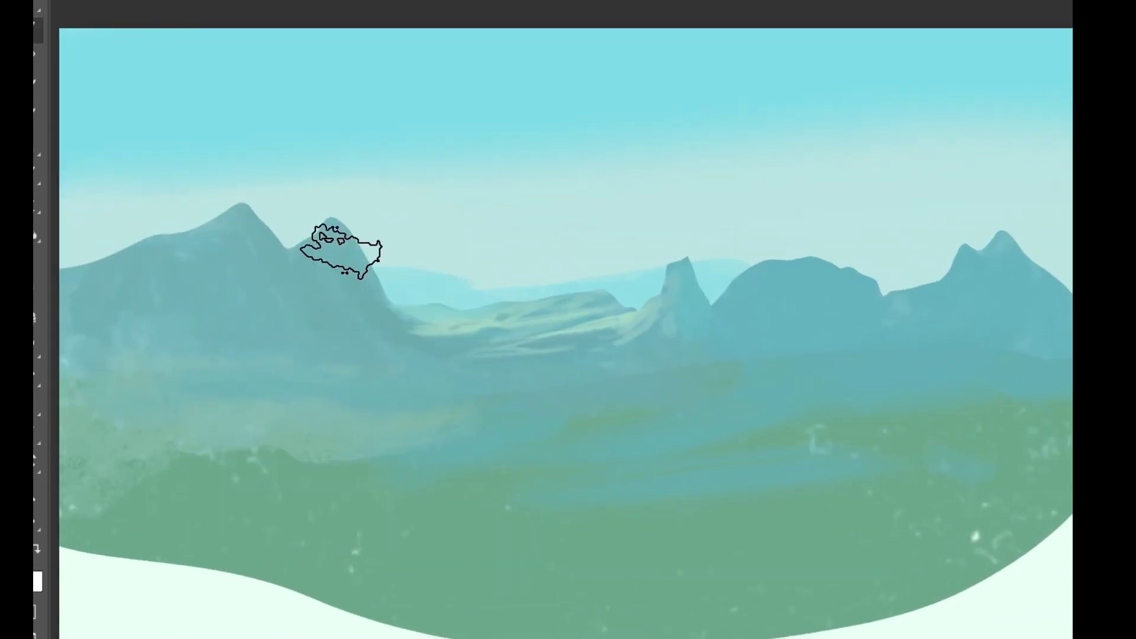
Step: Brush pale mist at the foot of the left peaks and paint bright yellow-green light bands across the valley floor
{"action": "mouse_move", "coordinate": [375, 377]}
{"action": "left_mouse_down"}
{"action": "mouse_move", "coordinate": [246, 325]}
{"action": "mouse_move", "coordinate": [263, 378]}
{"action": "left_mouse_up"}
{"action": "left_click", "coordinate": [754, 366]}
{"action": "mouse_move", "coordinate": [776, 394]}
{"action": "left_mouse_down"}
{"action": "mouse_move", "coordinate": [629, 383]}
{"action": "mouse_move", "coordinate": [461, 423]}
{"action": "mouse_move", "coordinate": [820, 438]}
{"action": "left_mouse_up"}
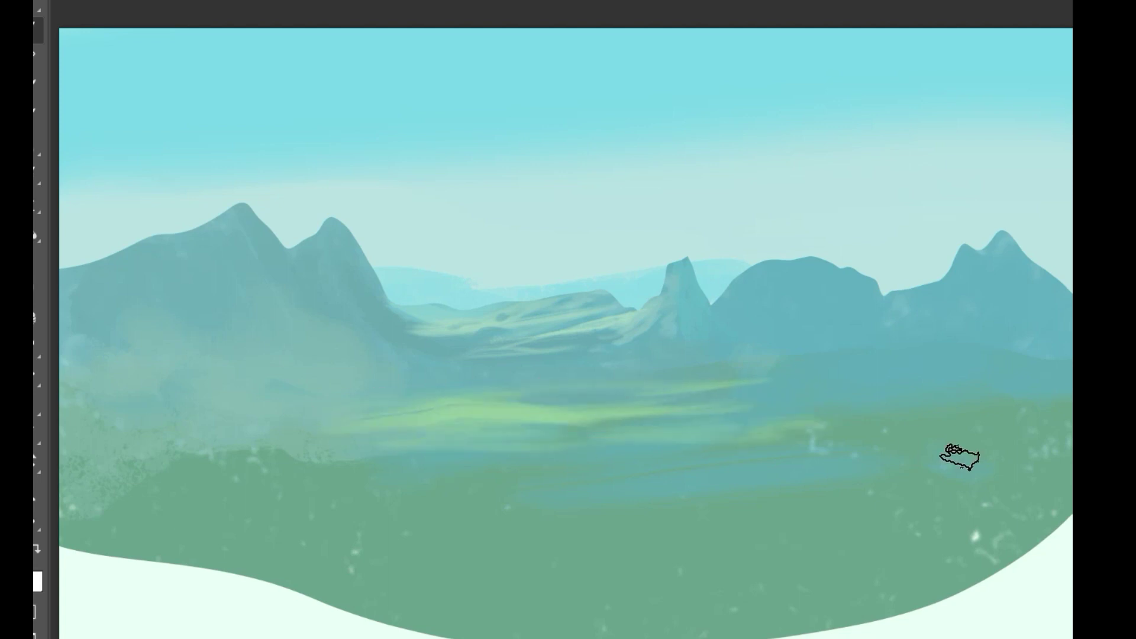
Step: Enlarge the brush and paint soft lighter green over the left foreground of the field
{"action": "mouse_move", "coordinate": [403, 414]}
{"action": "left_mouse_down"}
{"action": "mouse_move", "coordinate": [490, 440]}
{"action": "mouse_move", "coordinate": [488, 466]}
{"action": "mouse_move", "coordinate": [459, 449]}
{"action": "mouse_move", "coordinate": [418, 447]}
{"action": "mouse_move", "coordinate": [478, 499]}
{"action": "left_mouse_up"}
{"action": "key", "text": "]"}
{"action": "key", "text": "]"}
{"action": "key", "text": "]"}
{"action": "key", "text": "]"}
{"action": "left_click_drag", "start_coordinate": [337, 479], "coordinate": [432, 520]}
Step: Paint light green bands on the field below the right-hand mountains, using a smaller brush
{"action": "left_click_drag", "start_coordinate": [631, 459], "coordinate": [824, 390]}
{"action": "key", "text": "["}
{"action": "key", "text": "["}
{"action": "key", "text": "["}
{"action": "key", "text": "["}
{"action": "mouse_move", "coordinate": [701, 408]}
{"action": "left_mouse_down"}
{"action": "mouse_move", "coordinate": [824, 380]}
{"action": "mouse_move", "coordinate": [789, 410]}
{"action": "mouse_move", "coordinate": [914, 384]}
{"action": "left_mouse_up"}
{"action": "left_click_drag", "start_coordinate": [931, 401], "coordinate": [853, 398]}
{"action": "left_click_drag", "start_coordinate": [723, 356], "coordinate": [852, 342]}
Step: Blend the valley's greens and blues below the mountains with a larger brush, using colours sampled from the painting
{"action": "key", "text": "]"}
{"action": "key", "text": "]"}
{"action": "key", "text": "]"}
{"action": "left_click", "coordinate": [775, 365], "text": "alt"}
{"action": "left_click_drag", "start_coordinate": [776, 360], "coordinate": [846, 356]}
{"action": "left_click", "coordinate": [633, 419], "text": "alt"}
{"action": "left_click_drag", "start_coordinate": [695, 377], "coordinate": [615, 389]}
{"action": "left_click_drag", "start_coordinate": [546, 366], "coordinate": [562, 378]}
{"action": "left_click", "coordinate": [470, 399], "text": "alt"}
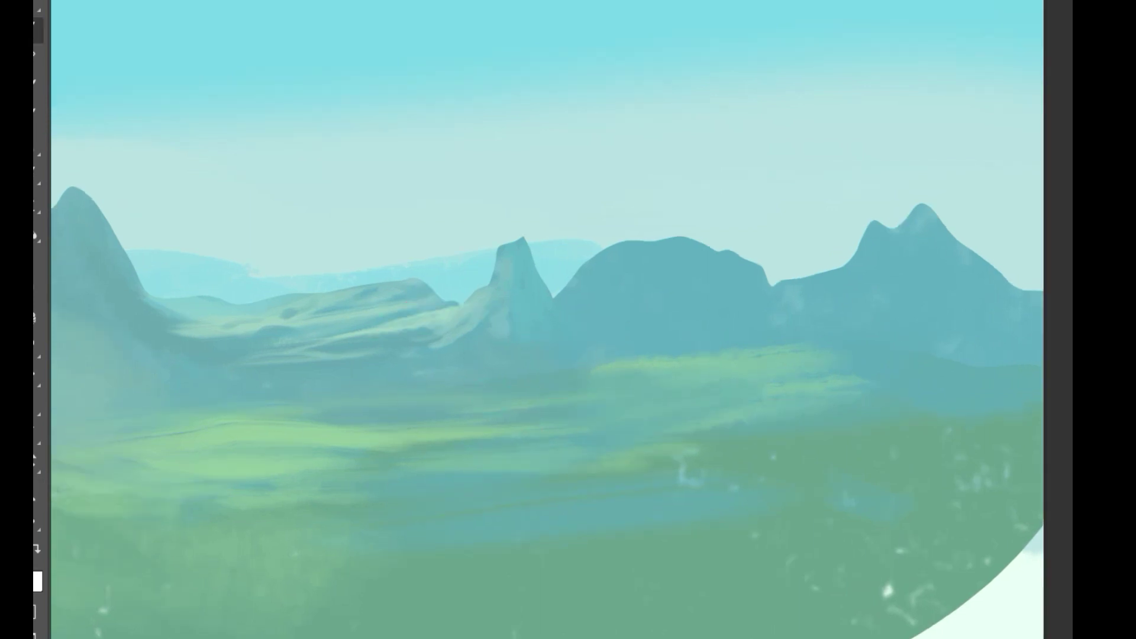
Step: Reshape the rock spire's tip into a rounded cap and paint a warm tan highlight down its left face
{"action": "mouse_move", "coordinate": [421, 413]}
{"action": "left_mouse_down"}
{"action": "mouse_move", "coordinate": [375, 396]}
{"action": "mouse_move", "coordinate": [441, 391]}
{"action": "left_mouse_up"}
{"action": "scroll", "coordinate": [401, 396], "scroll_direction": "down", "scroll_amount": 3}
{"action": "scroll", "coordinate": [461, 339], "scroll_direction": "up", "scroll_amount": 4}
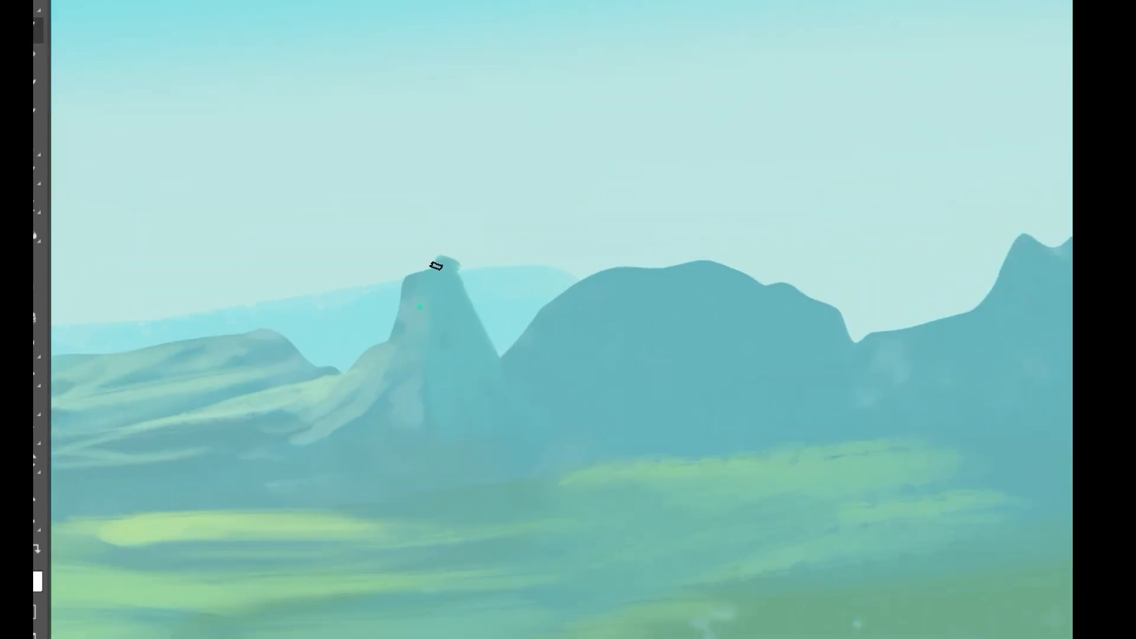
{"action": "left_click", "coordinate": [420, 330], "text": "alt"}
{"action": "mouse_move", "coordinate": [422, 275]}
{"action": "left_mouse_down"}
{"action": "mouse_move", "coordinate": [420, 332]}
{"action": "mouse_move", "coordinate": [391, 338]}
{"action": "left_mouse_up"}
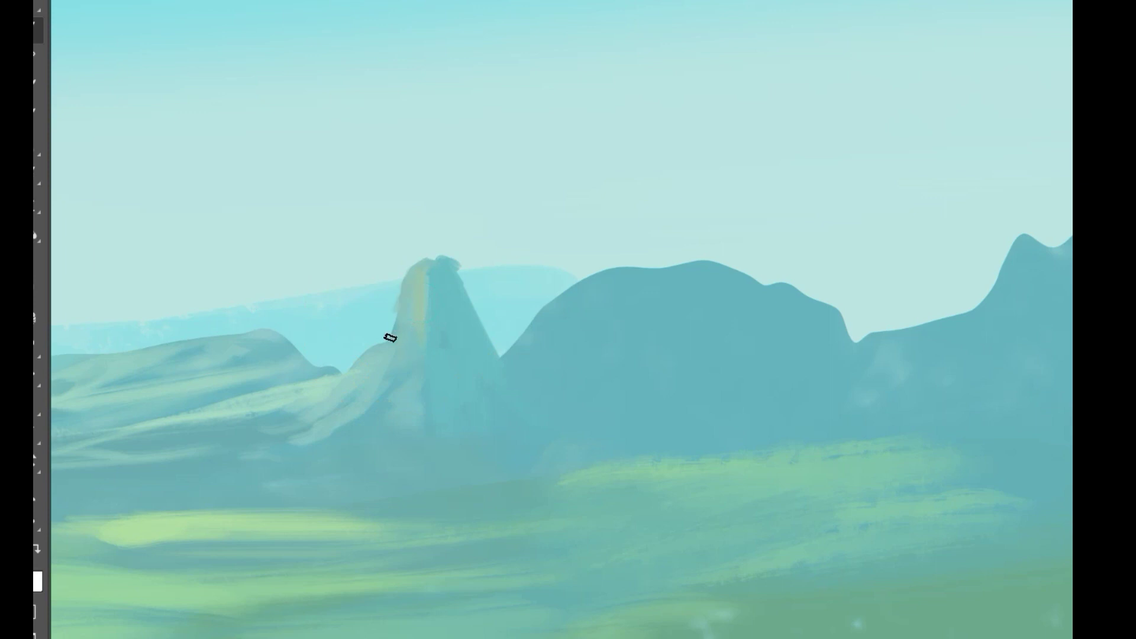
{"action": "scroll", "coordinate": [434, 284], "scroll_direction": "down", "scroll_amount": 5}
{"action": "scroll", "coordinate": [445, 288], "scroll_direction": "up", "scroll_amount": 4}
{"action": "left_click_drag", "start_coordinate": [395, 272], "coordinate": [375, 269]}
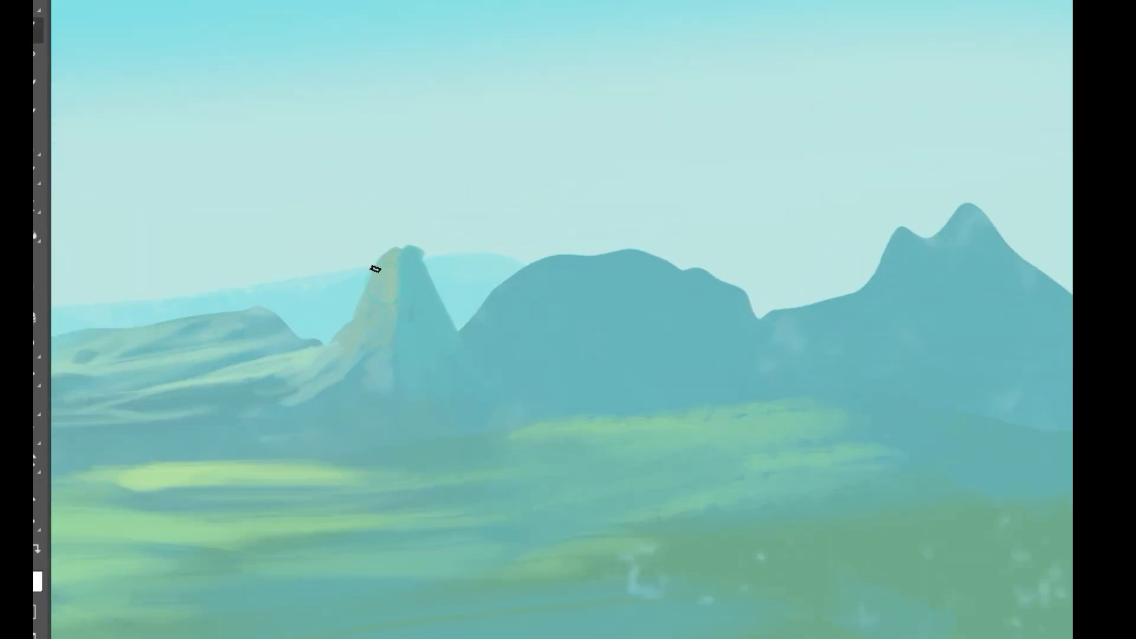
Step: Add light streaks at the rock spire's foot, lit rock on the rounded mountain's left flank, and a blue slope joining them
{"action": "mouse_move", "coordinate": [323, 352]}
{"action": "left_mouse_down"}
{"action": "mouse_move", "coordinate": [517, 321]}
{"action": "mouse_move", "coordinate": [413, 365]}
{"action": "left_mouse_up"}
{"action": "left_click_drag", "start_coordinate": [438, 367], "coordinate": [380, 357]}
{"action": "left_click_drag", "start_coordinate": [586, 330], "coordinate": [666, 287]}
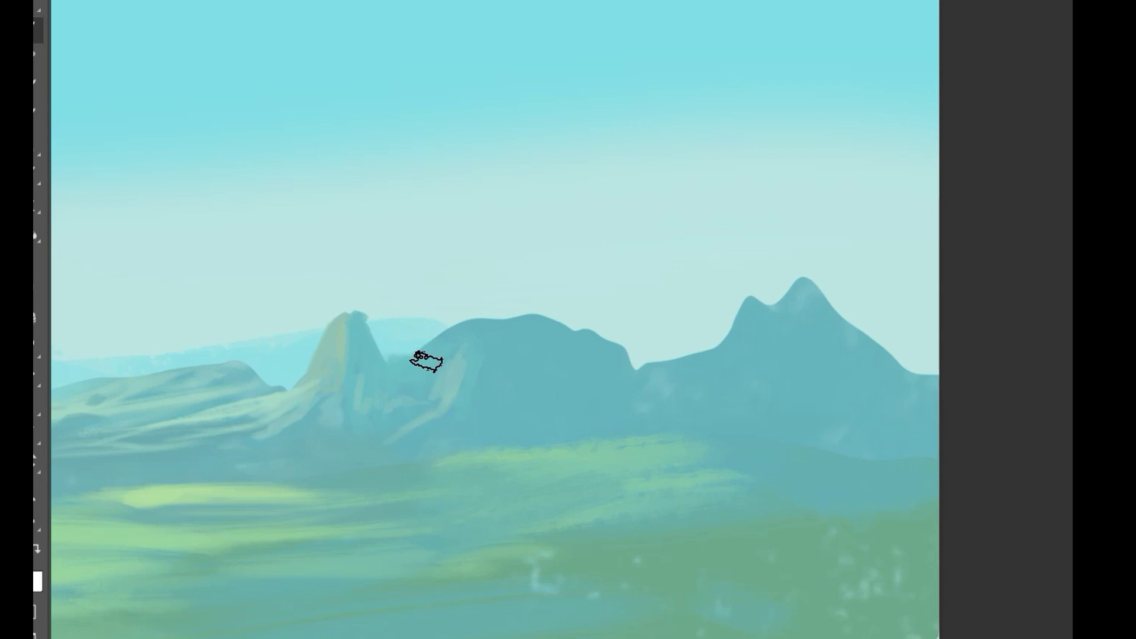
{"action": "left_click_drag", "start_coordinate": [426, 360], "coordinate": [400, 392]}
Step: Reshape the rounded mountain's top and lower its right shoulder, and add pale vertical rock highlights to its face
{"action": "left_click", "coordinate": [543, 315]}
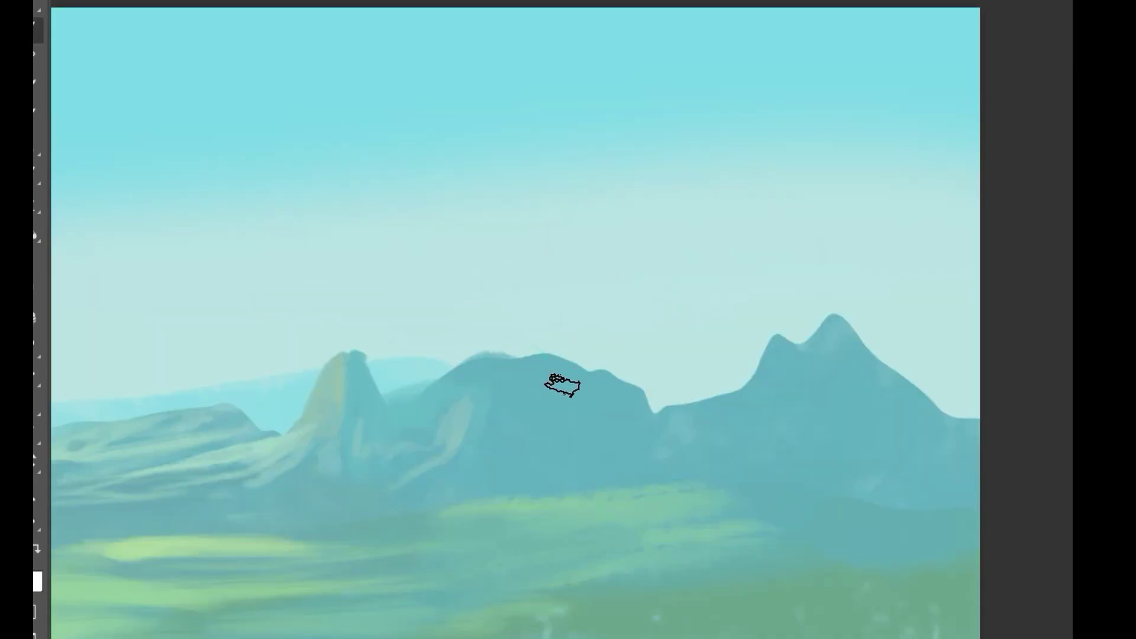
{"action": "mouse_move", "coordinate": [591, 364]}
{"action": "left_mouse_down"}
{"action": "mouse_move", "coordinate": [629, 370]}
{"action": "mouse_move", "coordinate": [589, 366]}
{"action": "mouse_move", "coordinate": [604, 388]}
{"action": "left_mouse_up"}
{"action": "key", "text": "ctrl+z"}
{"action": "key", "text": "e"}
{"action": "key", "text": "b"}
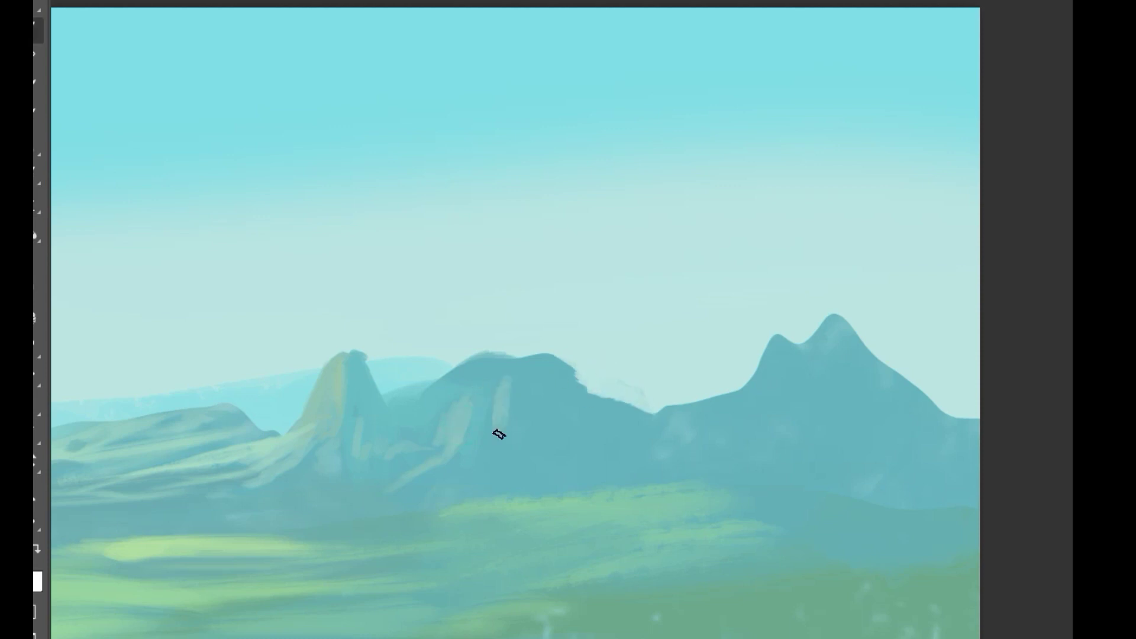
{"action": "left_click_drag", "start_coordinate": [543, 429], "coordinate": [497, 435]}
{"action": "mouse_move", "coordinate": [595, 408]}
{"action": "left_mouse_down"}
{"action": "mouse_move", "coordinate": [631, 386]}
{"action": "mouse_move", "coordinate": [598, 421]}
{"action": "mouse_move", "coordinate": [650, 388]}
{"action": "left_mouse_up"}
Step: Paint thin yellow-green streaks of sunlight across the middle of the valley field
{"action": "left_click_drag", "start_coordinate": [509, 491], "coordinate": [375, 490]}
{"action": "mouse_move", "coordinate": [538, 485]}
{"action": "left_mouse_down"}
{"action": "mouse_move", "coordinate": [435, 481]}
{"action": "mouse_move", "coordinate": [473, 498]}
{"action": "left_mouse_up"}
{"action": "left_click_drag", "start_coordinate": [504, 461], "coordinate": [434, 473]}
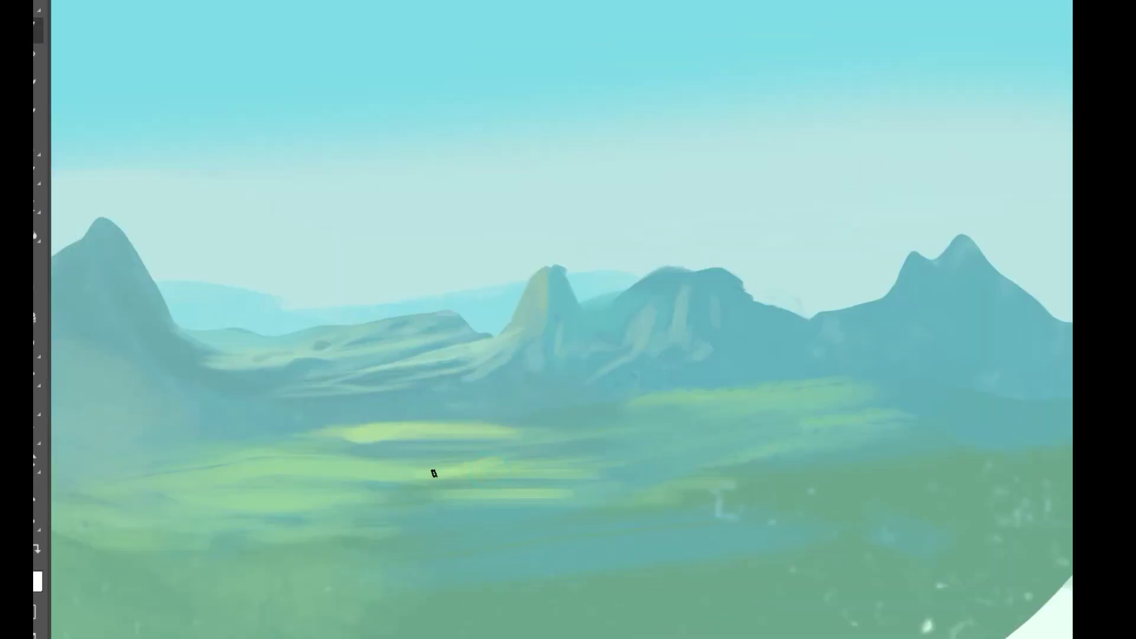
Step: Stamp speckled yellow-green foliage texture in the mid-field and paint a lit green band across the field's right side
{"action": "scroll", "coordinate": [320, 496], "scroll_direction": "down", "scroll_amount": 1}
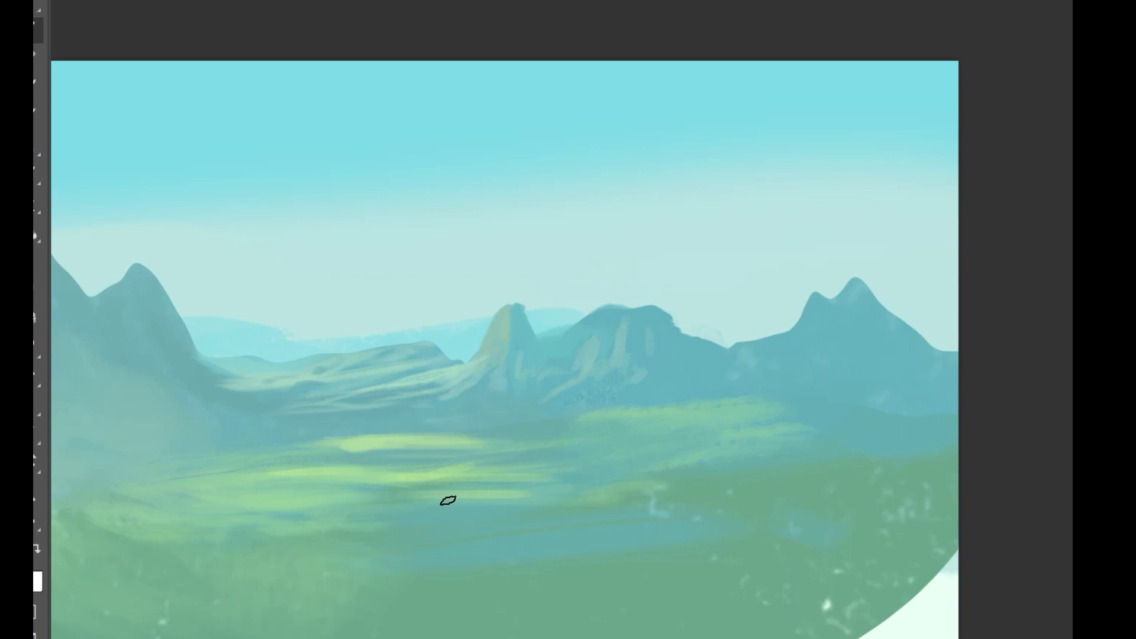
{"action": "mouse_move", "coordinate": [465, 516]}
{"action": "left_mouse_down"}
{"action": "mouse_move", "coordinate": [379, 512]}
{"action": "mouse_move", "coordinate": [370, 525]}
{"action": "mouse_move", "coordinate": [445, 509]}
{"action": "mouse_move", "coordinate": [530, 520]}
{"action": "left_mouse_up"}
{"action": "left_click", "coordinate": [499, 506], "text": "alt"}
{"action": "left_click_drag", "start_coordinate": [636, 464], "coordinate": [781, 453]}
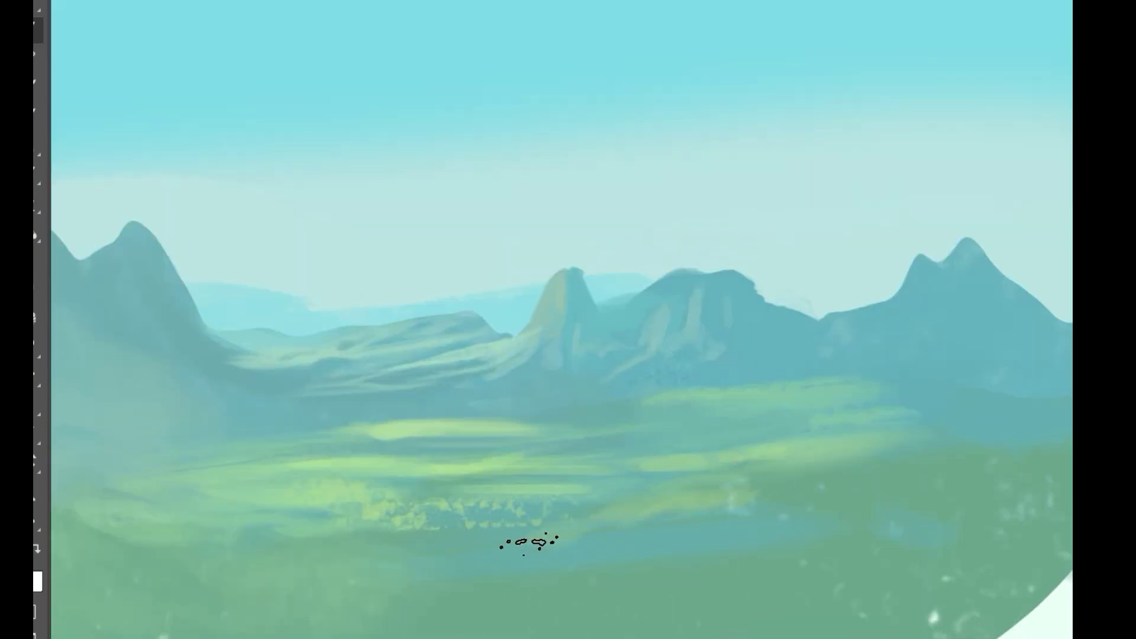
{"action": "scroll", "coordinate": [414, 502], "scroll_direction": "down", "scroll_amount": 3}
{"action": "scroll", "coordinate": [642, 410], "scroll_direction": "up", "scroll_amount": 3}
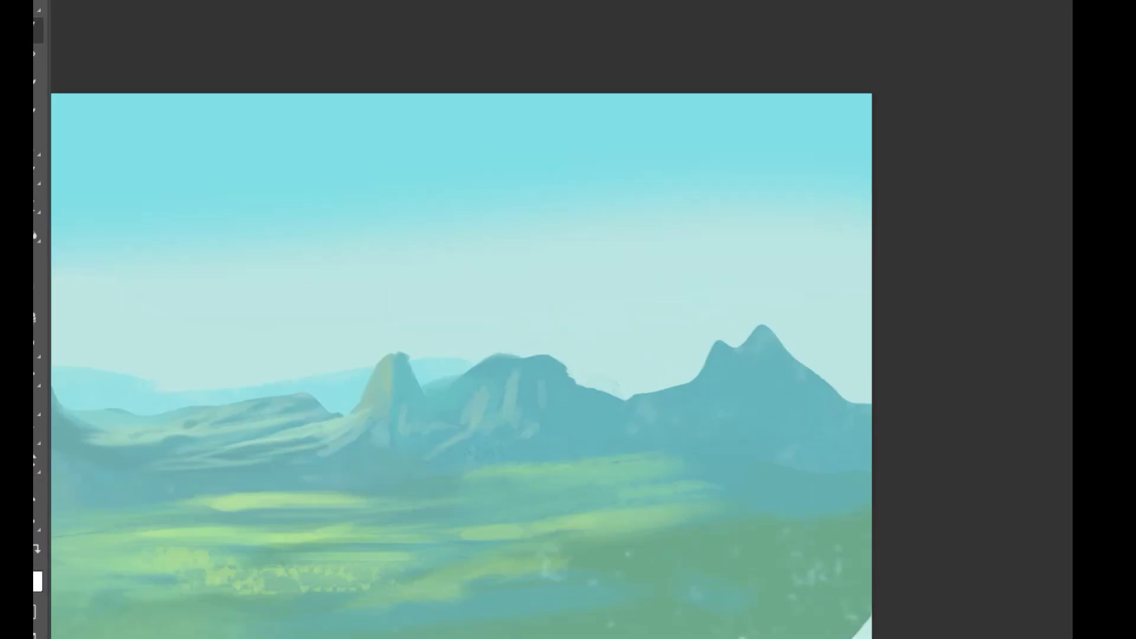
Step: Lighten the far-right twin peak behind the rounded mountain's slope, and blend blue-green strokes into both sides of the field
{"action": "scroll", "coordinate": [722, 382], "scroll_direction": "down", "scroll_amount": 3}
{"action": "scroll", "coordinate": [493, 389], "scroll_direction": "up", "scroll_amount": 2}
{"action": "mouse_move", "coordinate": [388, 383]}
{"action": "left_mouse_down"}
{"action": "mouse_move", "coordinate": [381, 371]}
{"action": "mouse_move", "coordinate": [317, 488]}
{"action": "left_mouse_up"}
{"action": "left_click", "coordinate": [886, 460], "text": "alt"}
{"action": "mouse_move", "coordinate": [970, 471]}
{"action": "left_mouse_down"}
{"action": "mouse_move", "coordinate": [1021, 480]}
{"action": "mouse_move", "coordinate": [956, 498]}
{"action": "left_mouse_up"}
{"action": "left_click", "coordinate": [899, 526], "text": "alt"}
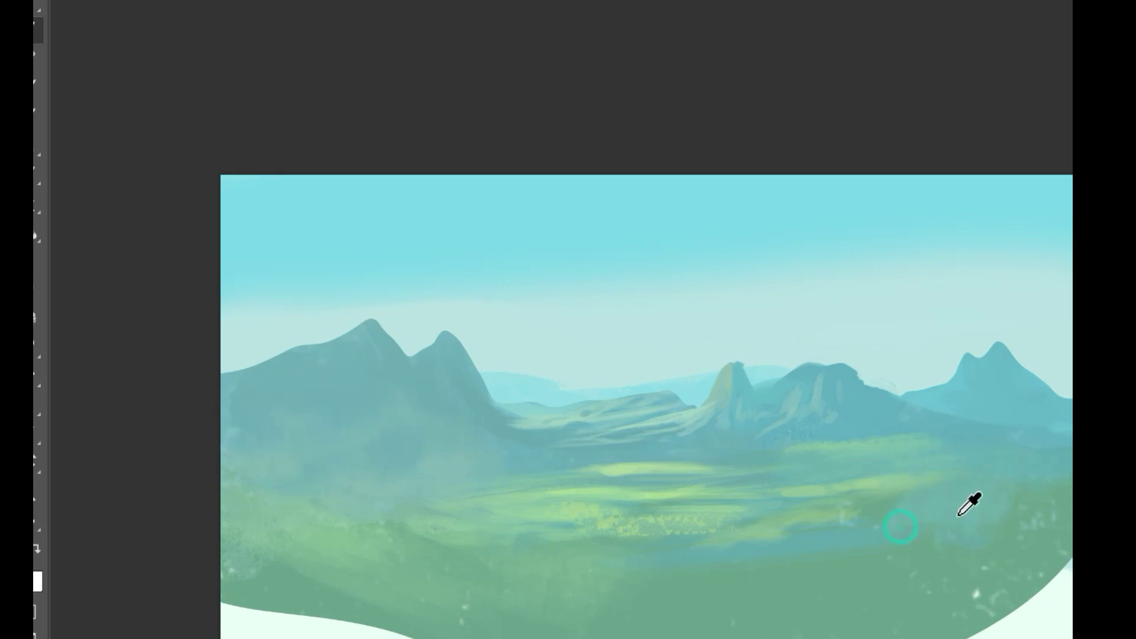
{"action": "left_click_drag", "start_coordinate": [436, 541], "coordinate": [412, 535]}
{"action": "scroll", "coordinate": [647, 407], "scroll_direction": "down", "scroll_amount": 1}
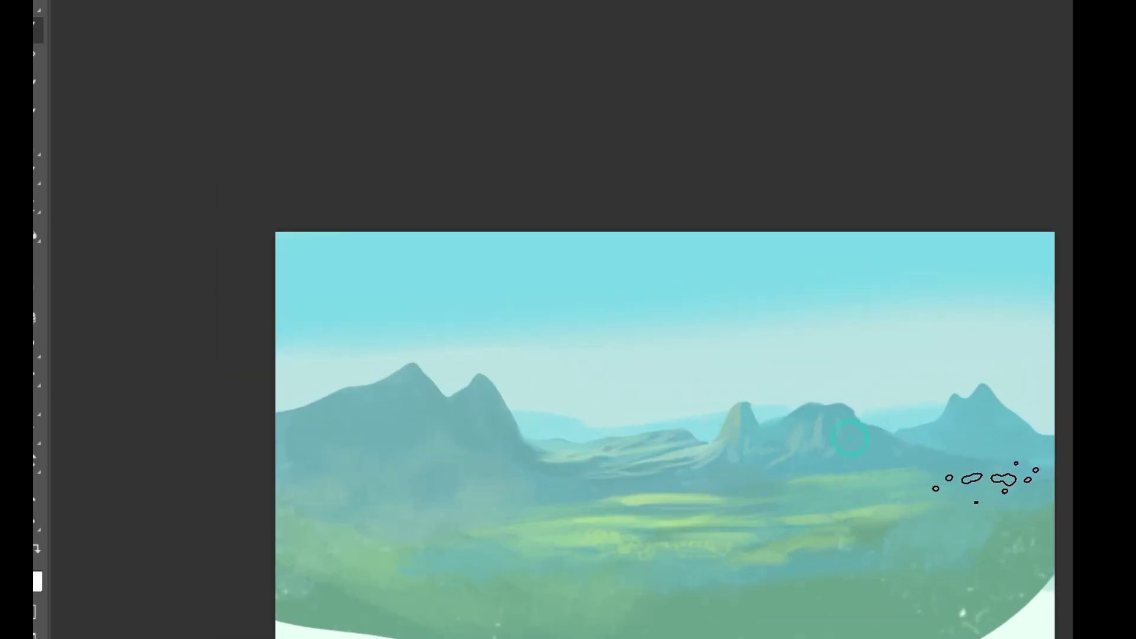
Step: Paint soft white billowing clouds and thin cloud streaks in the sky above the central and right-hand mountains
{"action": "mouse_move", "coordinate": [964, 335]}
{"action": "left_mouse_down"}
{"action": "mouse_move", "coordinate": [863, 354]}
{"action": "mouse_move", "coordinate": [792, 297]}
{"action": "mouse_move", "coordinate": [816, 317]}
{"action": "mouse_move", "coordinate": [698, 314]}
{"action": "mouse_move", "coordinate": [667, 371]}
{"action": "left_mouse_up"}
{"action": "scroll", "coordinate": [897, 329], "scroll_direction": "down", "scroll_amount": 10}
{"action": "scroll", "coordinate": [893, 328], "scroll_direction": "up", "scroll_amount": 10}
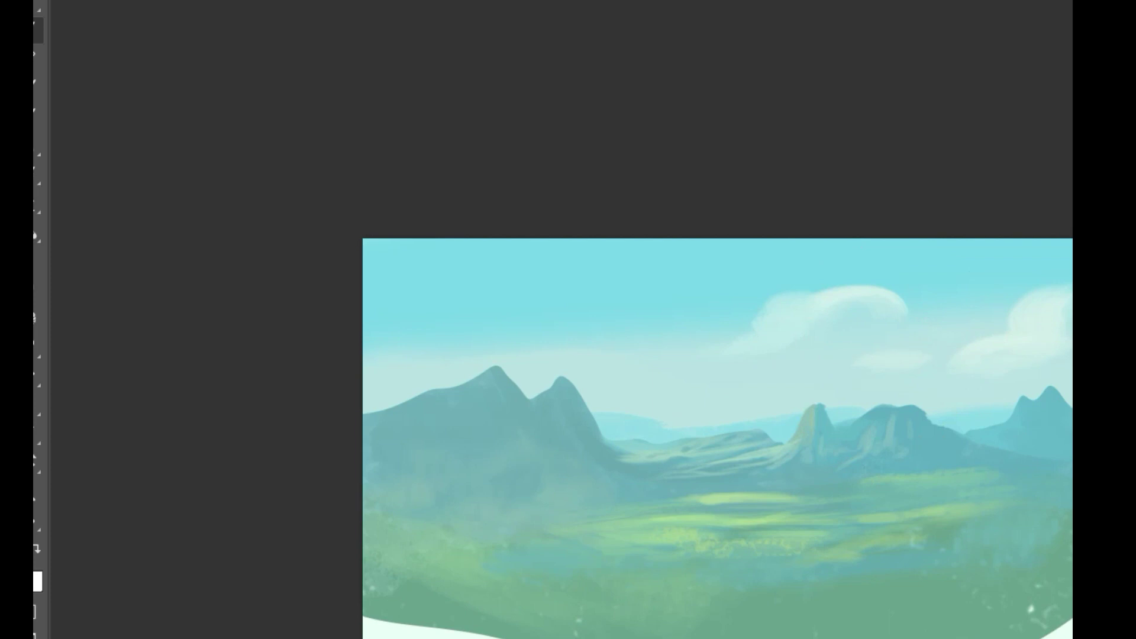
{"action": "scroll", "coordinate": [941, 342], "scroll_direction": "down", "scroll_amount": 3}
{"action": "scroll", "coordinate": [822, 317], "scroll_direction": "up", "scroll_amount": 3}
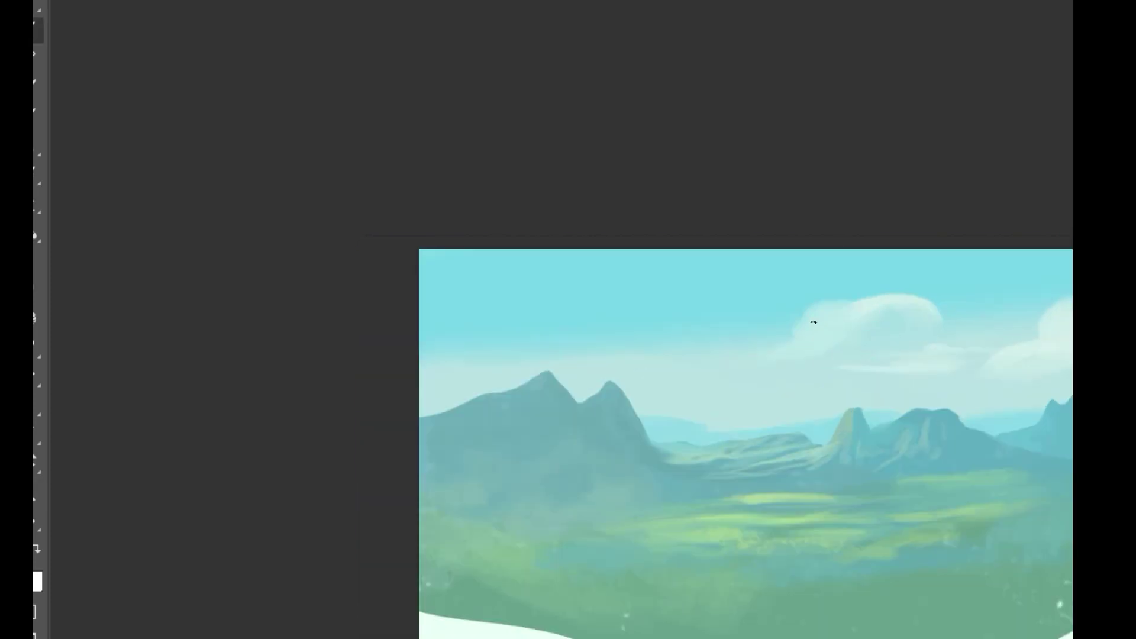
{"action": "mouse_move", "coordinate": [675, 337]}
{"action": "left_mouse_down"}
{"action": "mouse_move", "coordinate": [647, 362]}
{"action": "mouse_move", "coordinate": [673, 344]}
{"action": "mouse_move", "coordinate": [689, 368]}
{"action": "left_mouse_up"}
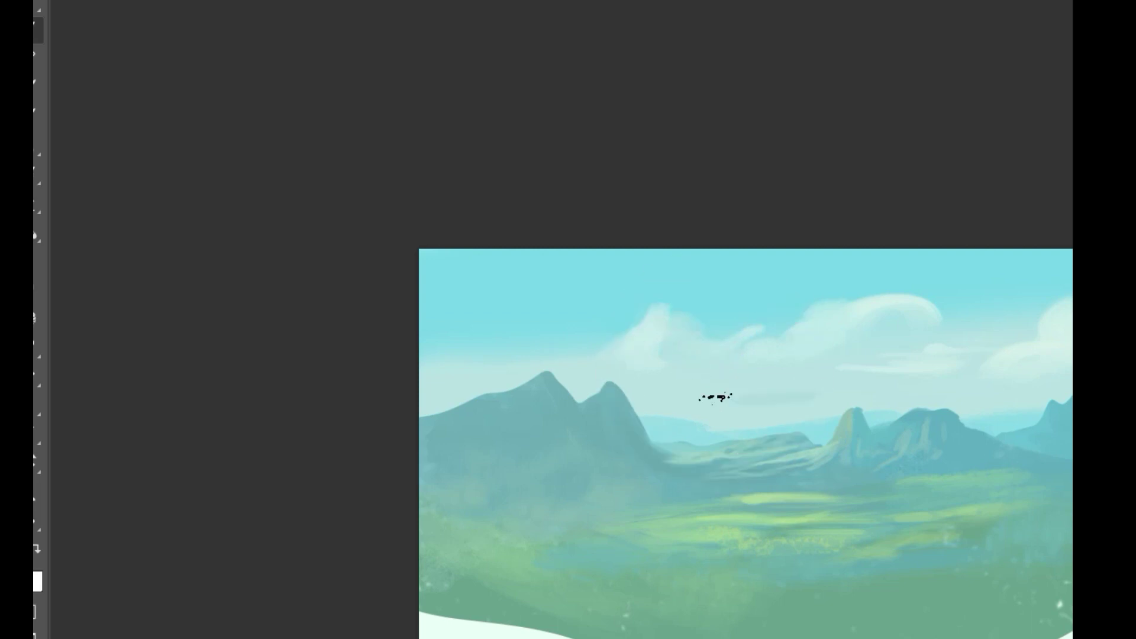
Step: Paint soft grey-blue shadows and thin horizontal cloud streaks beneath the central and right-hand clouds
{"action": "left_click_drag", "start_coordinate": [681, 408], "coordinate": [664, 373]}
{"action": "left_click_drag", "start_coordinate": [846, 367], "coordinate": [883, 322]}
{"action": "left_click_drag", "start_coordinate": [739, 368], "coordinate": [770, 300]}
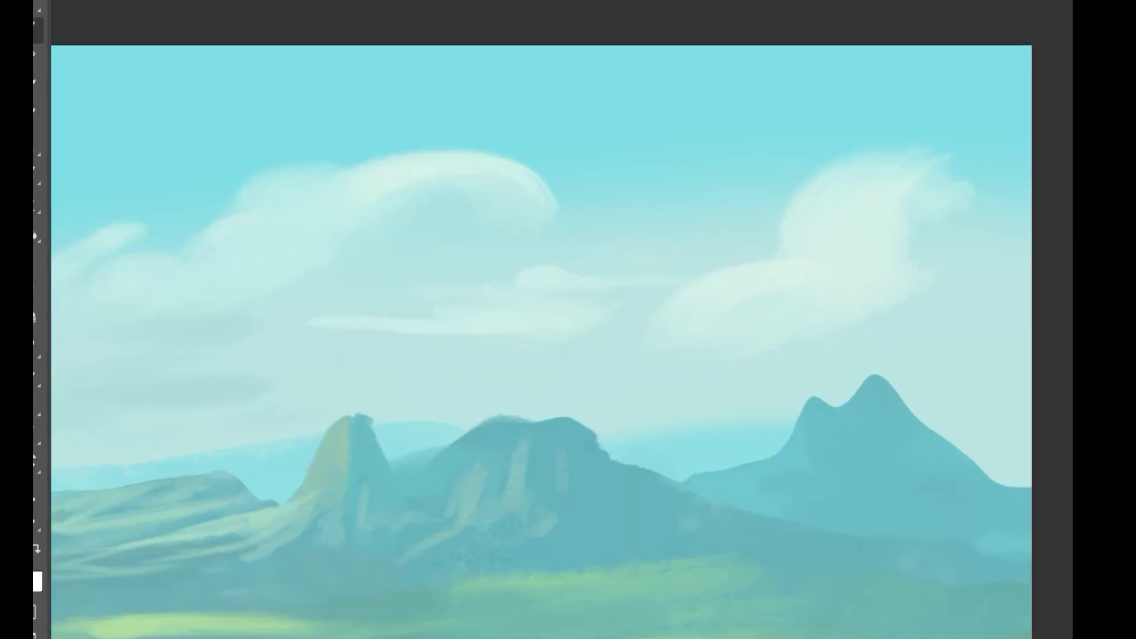
{"action": "left_click_drag", "start_coordinate": [793, 367], "coordinate": [480, 380]}
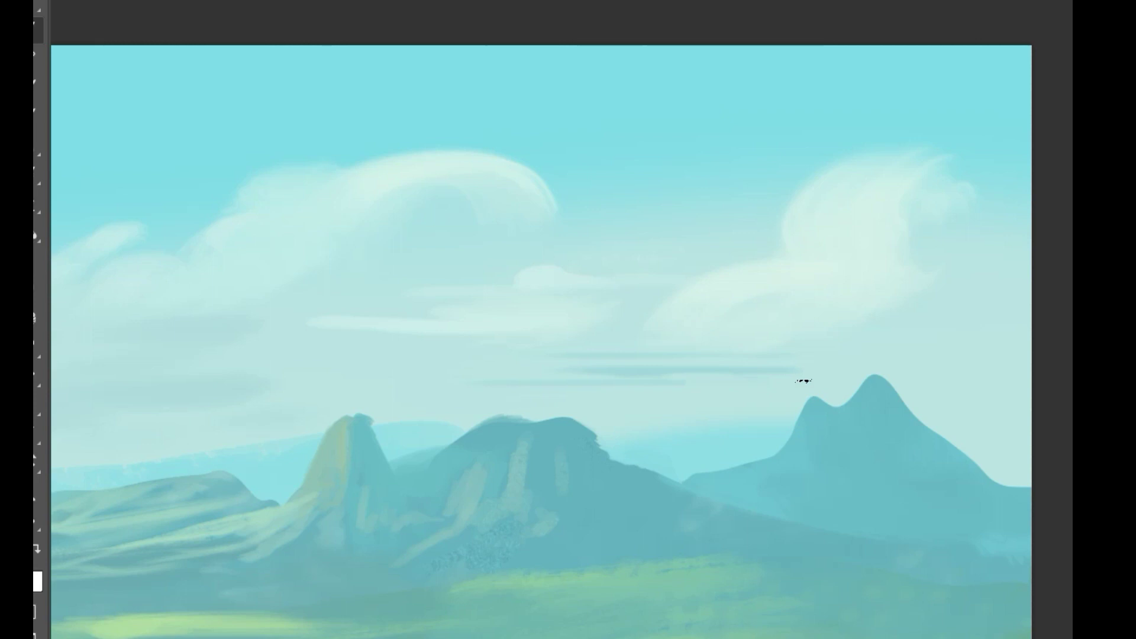
{"action": "scroll", "coordinate": [745, 375], "scroll_direction": "up", "scroll_amount": 2}
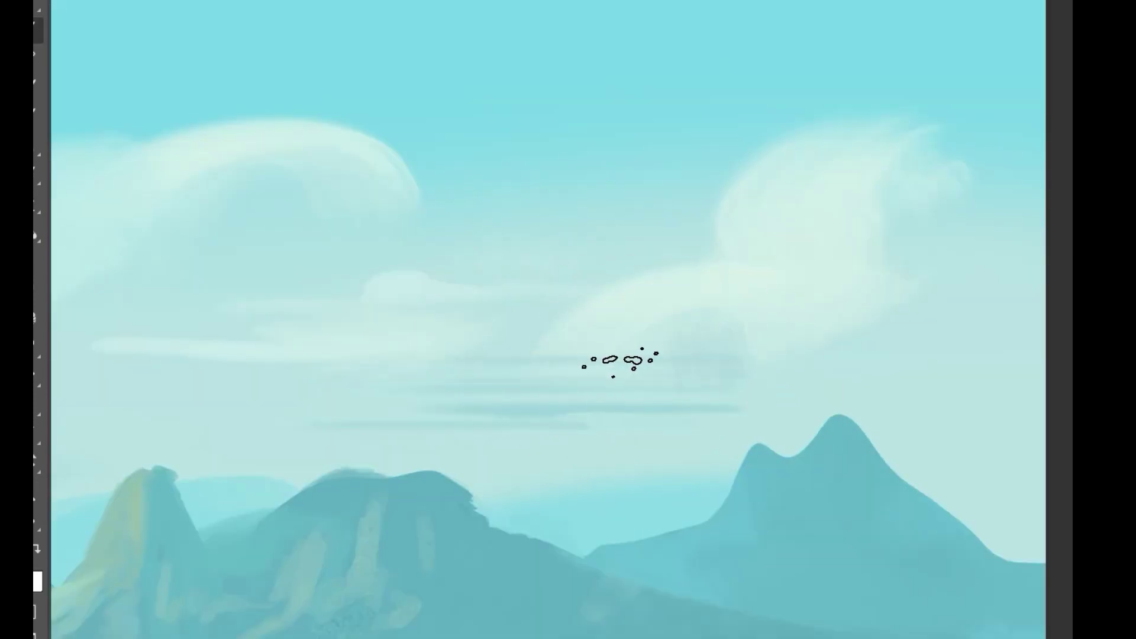
{"action": "left_click_drag", "start_coordinate": [795, 402], "coordinate": [563, 412]}
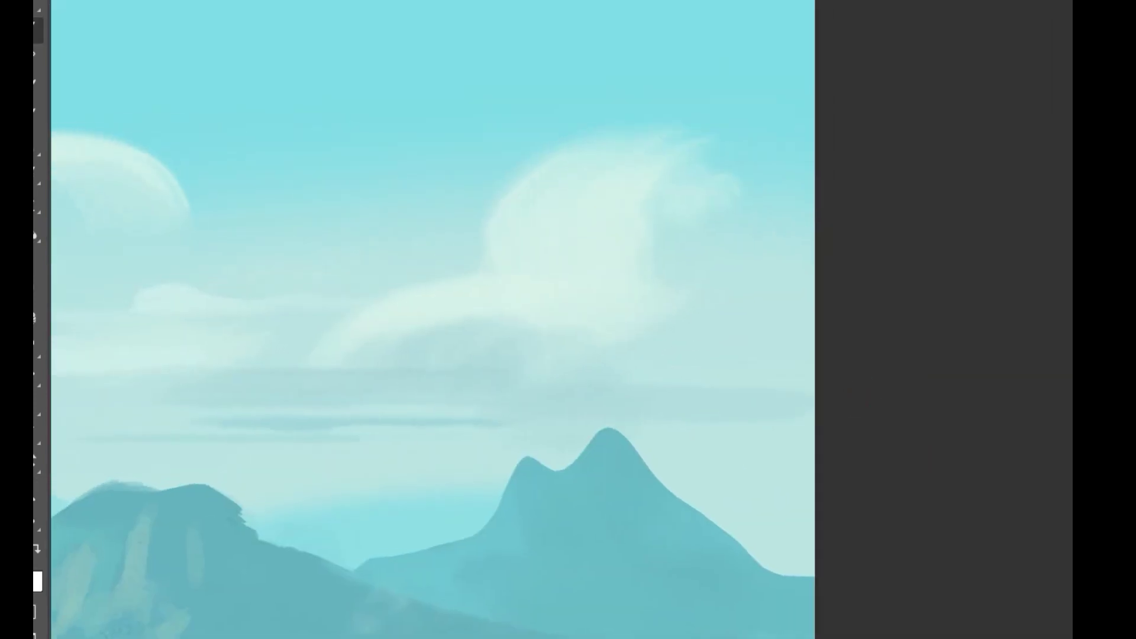
Step: Brighten the right-hand cloud with white highlights, and add a small wisp above the central cloud and pale haze at the far left
{"action": "left_click_drag", "start_coordinate": [618, 165], "coordinate": [516, 252]}
{"action": "left_click_drag", "start_coordinate": [504, 291], "coordinate": [376, 389]}
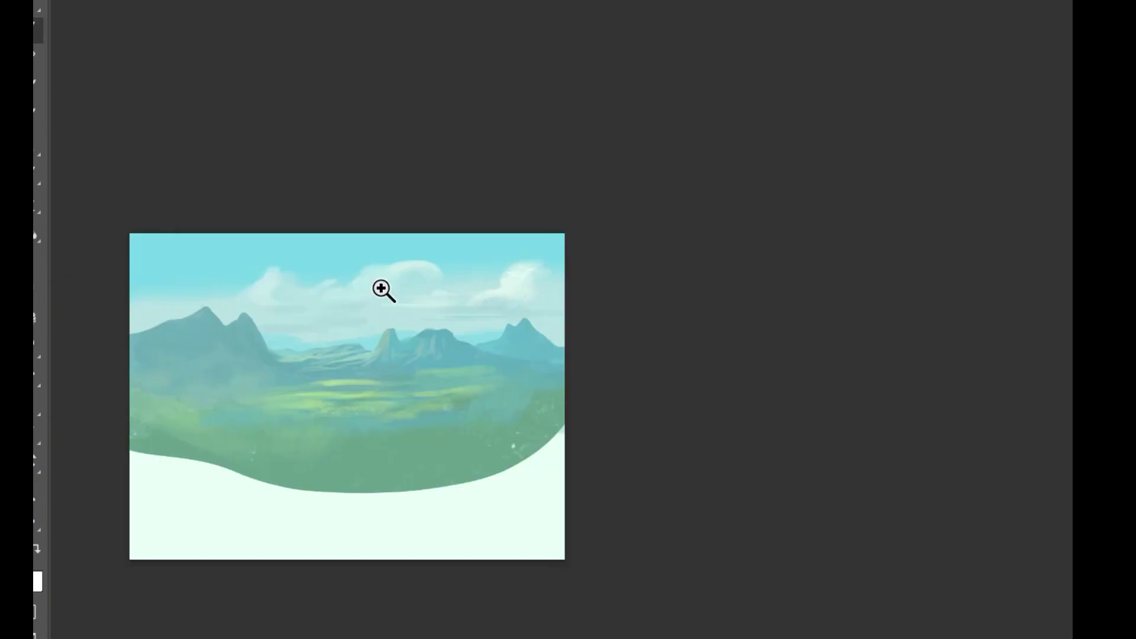
{"action": "scroll", "coordinate": [376, 278], "scroll_direction": "up", "scroll_amount": 4}
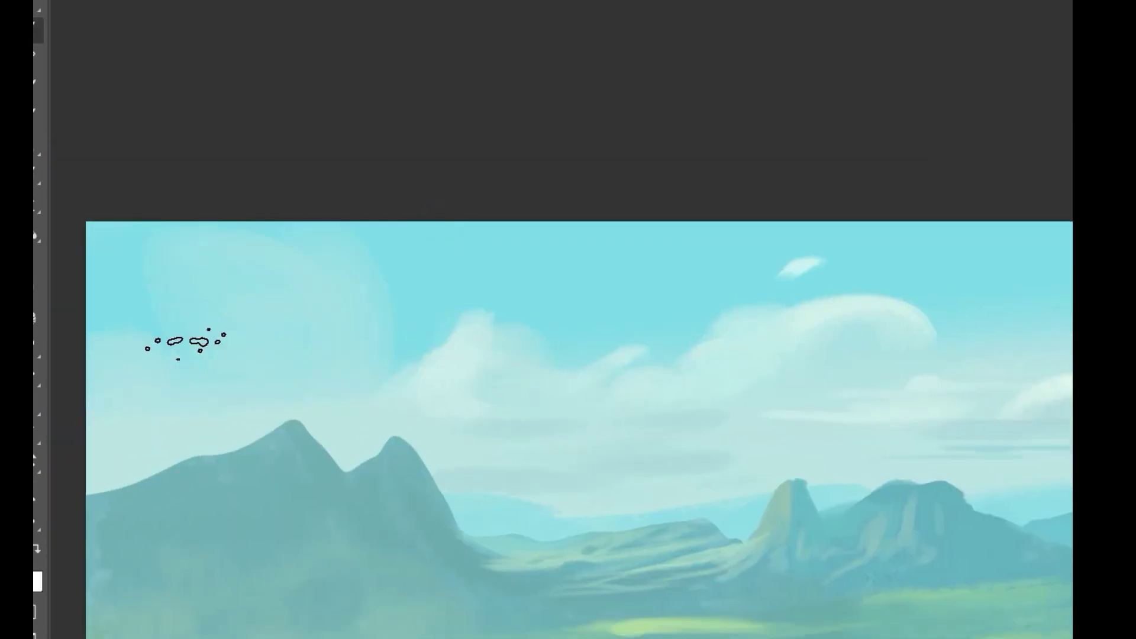
{"action": "scroll", "coordinate": [123, 362], "scroll_direction": "down", "scroll_amount": 3}
{"action": "scroll", "coordinate": [380, 375], "scroll_direction": "up", "scroll_amount": 4}
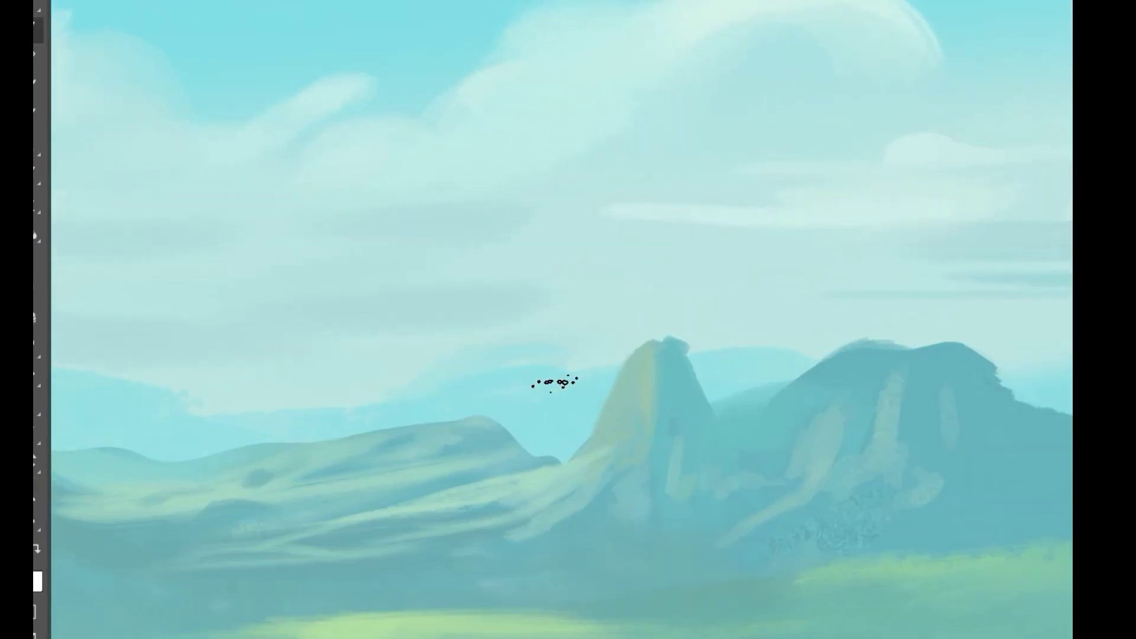
Step: Paint a pale-blue distant peak and soft haze behind the low hills between the left mountains and the rock spire
{"action": "left_click", "coordinate": [613, 335], "text": "alt"}
{"action": "left_click_drag", "start_coordinate": [591, 362], "coordinate": [530, 360]}
{"action": "left_click", "coordinate": [484, 382], "text": "alt"}
{"action": "left_click_drag", "start_coordinate": [420, 382], "coordinate": [359, 395]}
{"action": "left_click_drag", "start_coordinate": [292, 414], "coordinate": [503, 420]}
{"action": "left_click_drag", "start_coordinate": [372, 434], "coordinate": [247, 442]}
{"action": "scroll", "coordinate": [247, 443], "scroll_direction": "down", "scroll_amount": 2}
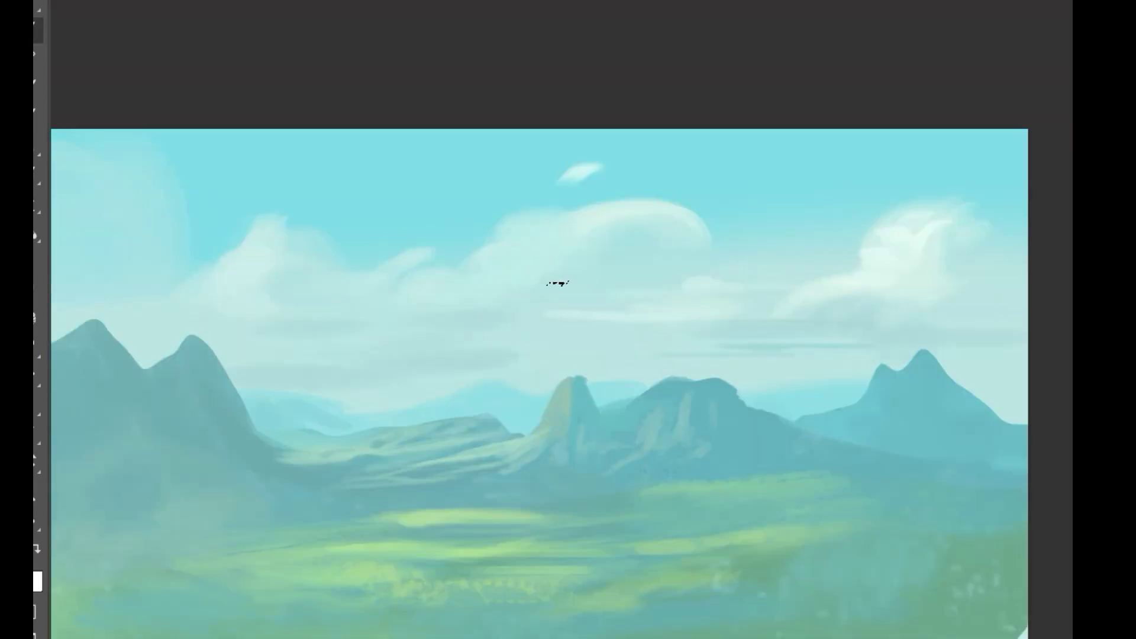
Step: Build up the central cloud's upper edge with white puffs and break its underside with small blue patches
{"action": "left_click", "coordinate": [623, 214], "text": "alt"}
{"action": "mouse_move", "coordinate": [604, 204]}
{"action": "left_mouse_down"}
{"action": "mouse_move", "coordinate": [578, 195]}
{"action": "mouse_move", "coordinate": [693, 204]}
{"action": "left_mouse_up"}
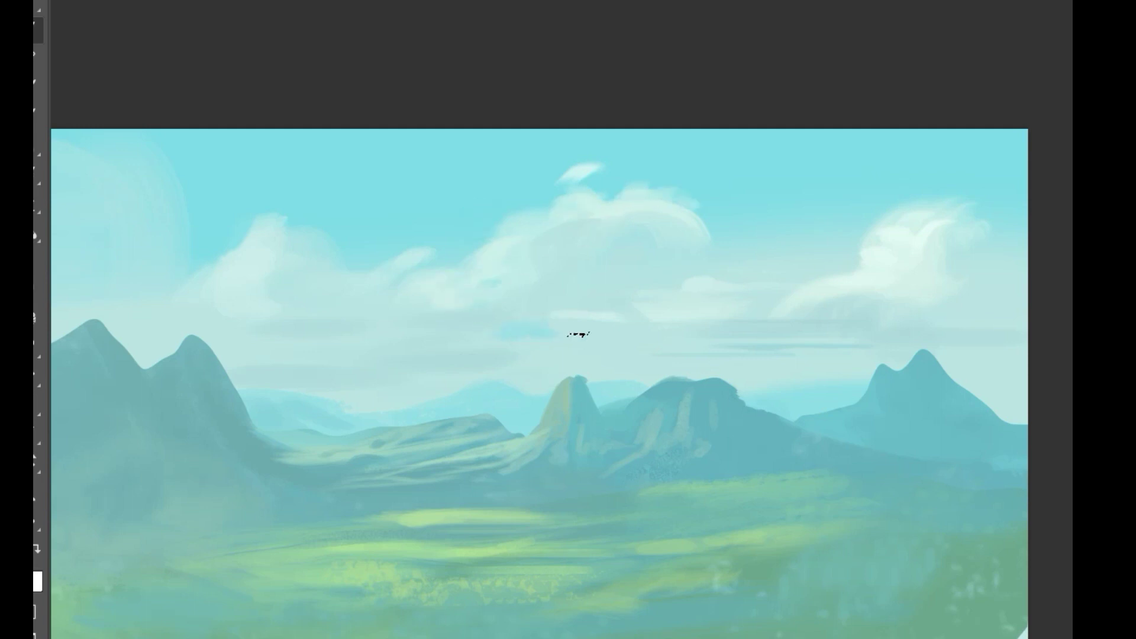
{"action": "scroll", "coordinate": [618, 334], "scroll_direction": "down", "scroll_amount": 5}
{"action": "scroll", "coordinate": [696, 314], "scroll_direction": "up", "scroll_amount": 6}
Step: Paint pale-blue distant ridges behind the twin peak, between it and the rounded mountain and on its right side
{"action": "left_click", "coordinate": [550, 332], "text": "alt"}
{"action": "left_click_drag", "start_coordinate": [507, 350], "coordinate": [409, 377]}
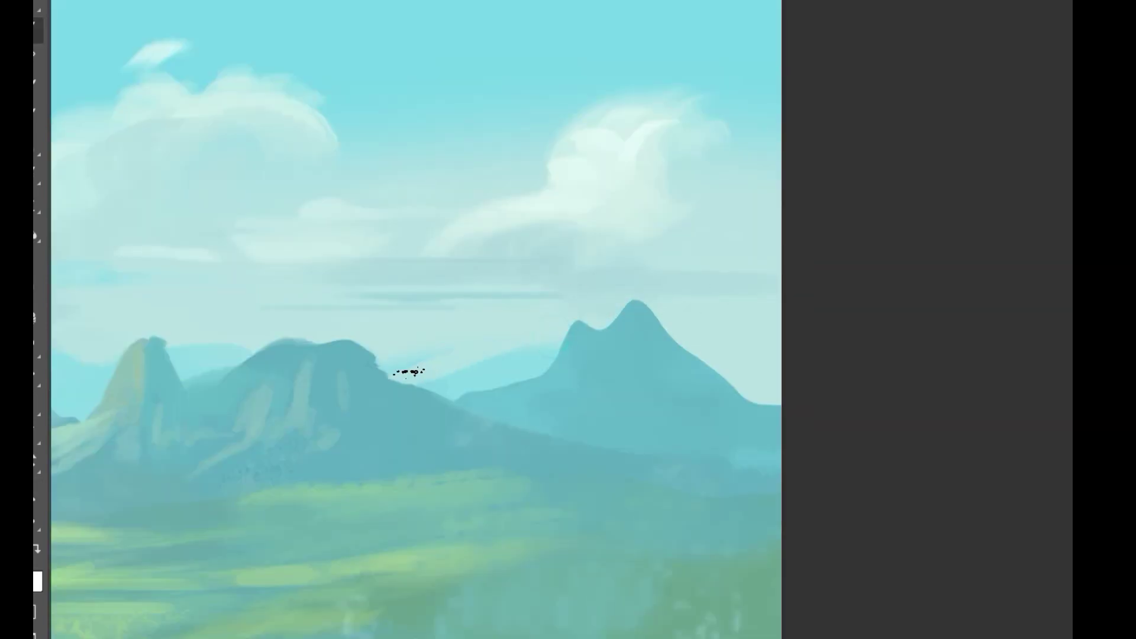
{"action": "scroll", "coordinate": [509, 333], "scroll_direction": "down", "scroll_amount": 5}
{"action": "scroll", "coordinate": [573, 274], "scroll_direction": "up", "scroll_amount": 5}
{"action": "left_click", "coordinate": [527, 357], "text": "alt"}
{"action": "left_click_drag", "start_coordinate": [520, 341], "coordinate": [468, 360]}
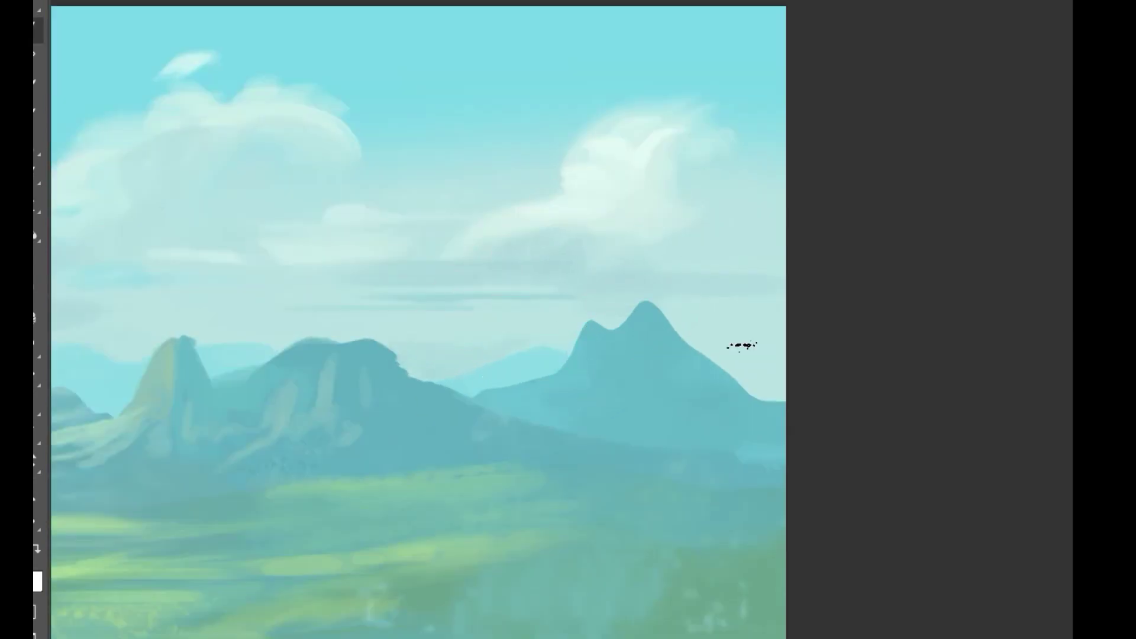
{"action": "left_click_drag", "start_coordinate": [717, 379], "coordinate": [677, 373]}
Step: Smooth the speckled texture at the rounded mountain's base with blue-green strokes
{"action": "left_click_drag", "start_coordinate": [551, 444], "coordinate": [594, 441]}
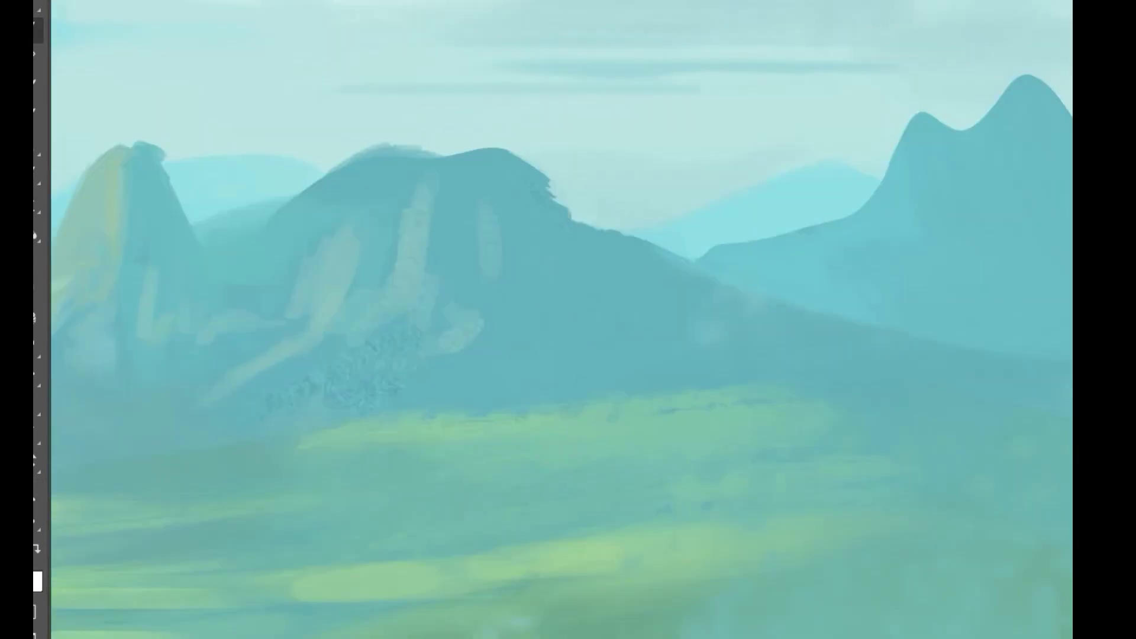
{"action": "left_click_drag", "start_coordinate": [528, 458], "coordinate": [519, 458]}
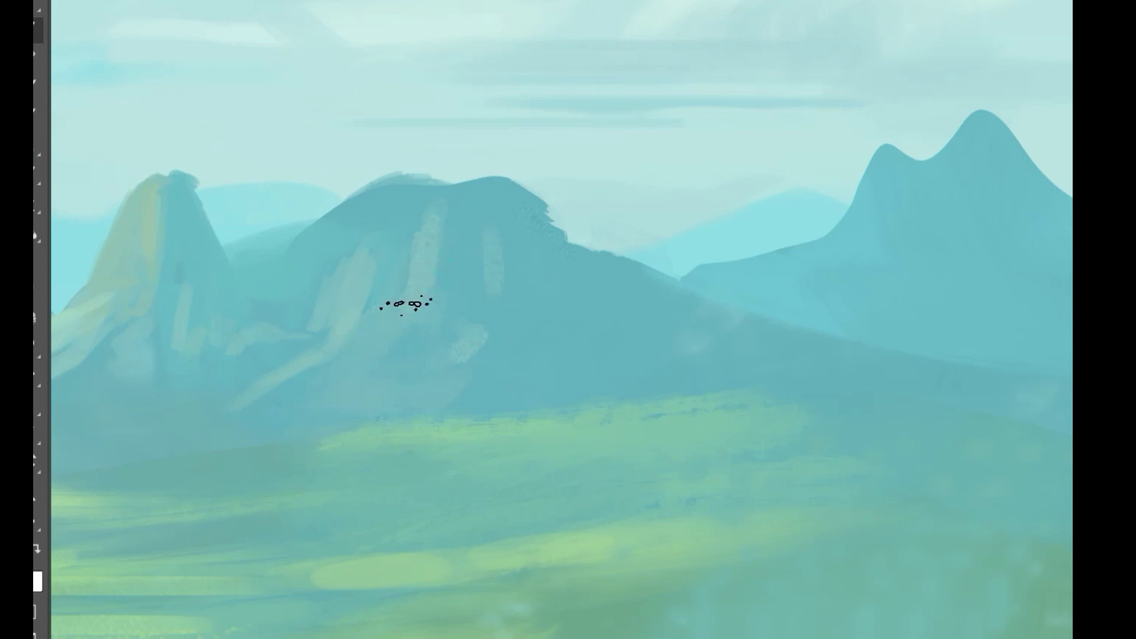
{"action": "left_click_drag", "start_coordinate": [340, 392], "coordinate": [653, 298]}
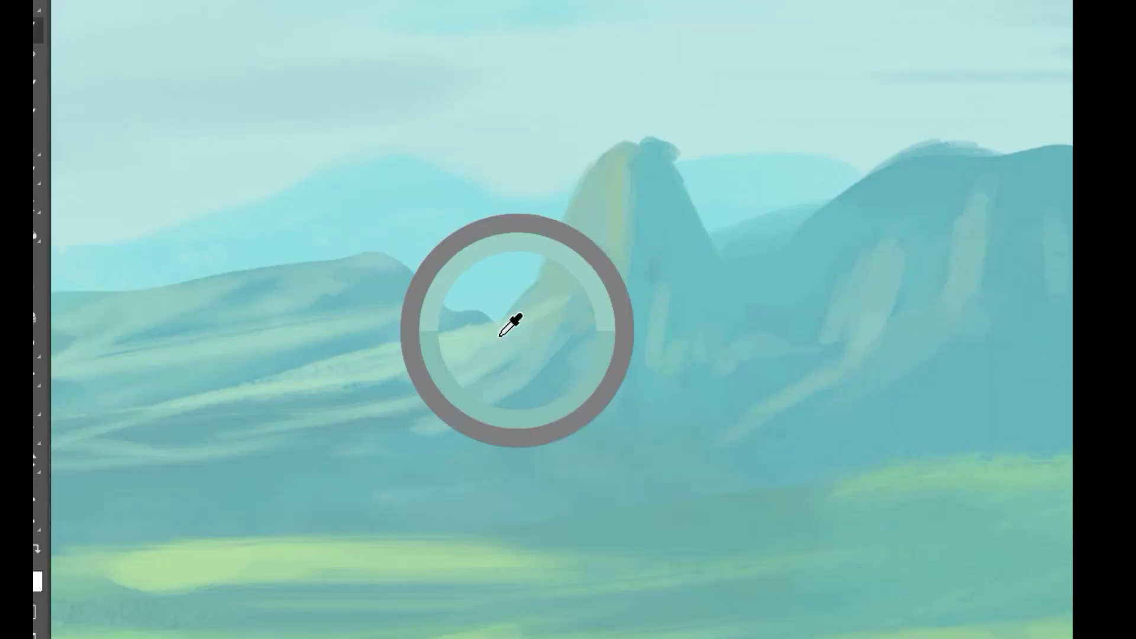
Step: Add light strokes to the low hills and the rock spire's base, and warm tints to the spire and the rounded mountain's face
{"action": "left_click_drag", "start_coordinate": [456, 411], "coordinate": [385, 411]}
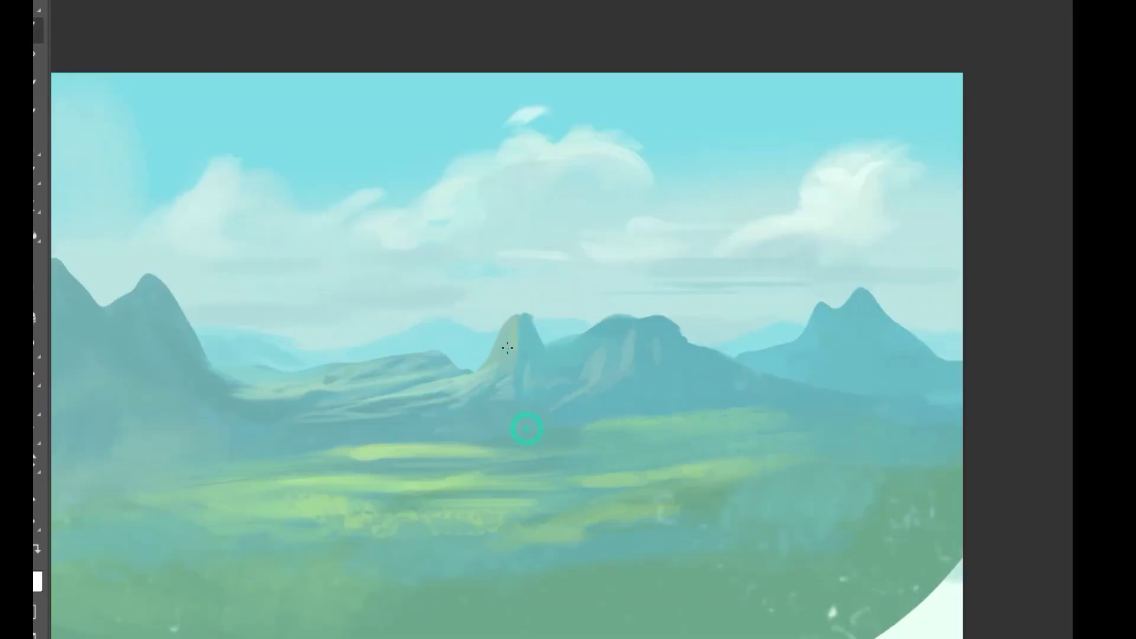
{"action": "left_click_drag", "start_coordinate": [490, 371], "coordinate": [593, 378]}
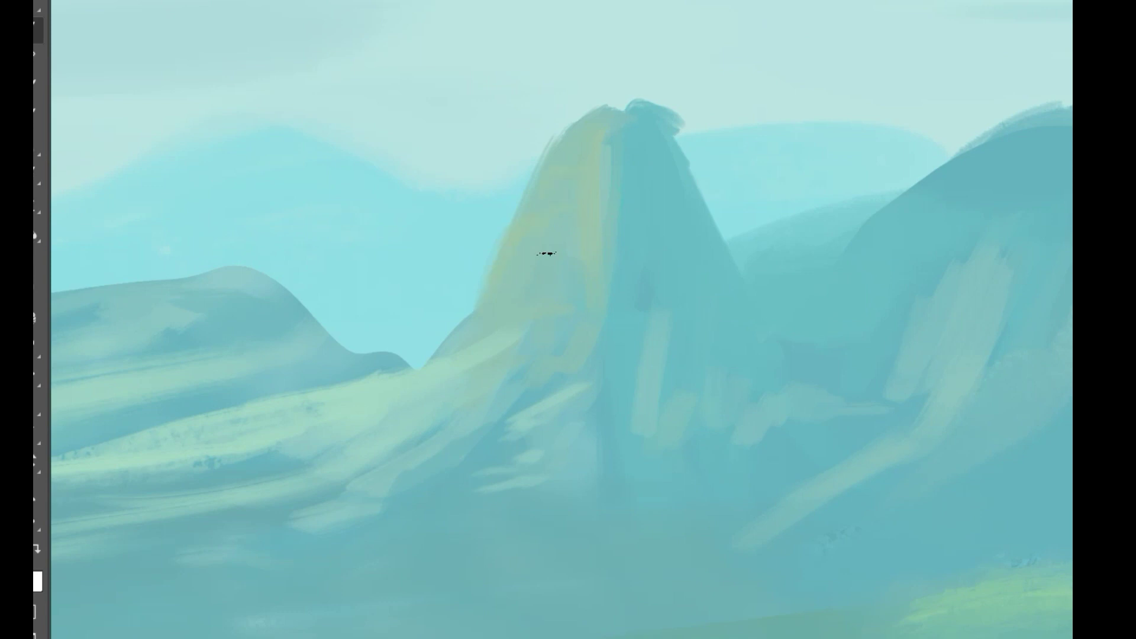
{"action": "mouse_move", "coordinate": [419, 394]}
{"action": "left_mouse_down"}
{"action": "mouse_move", "coordinate": [476, 169]}
{"action": "mouse_move", "coordinate": [623, 340]}
{"action": "left_mouse_up"}
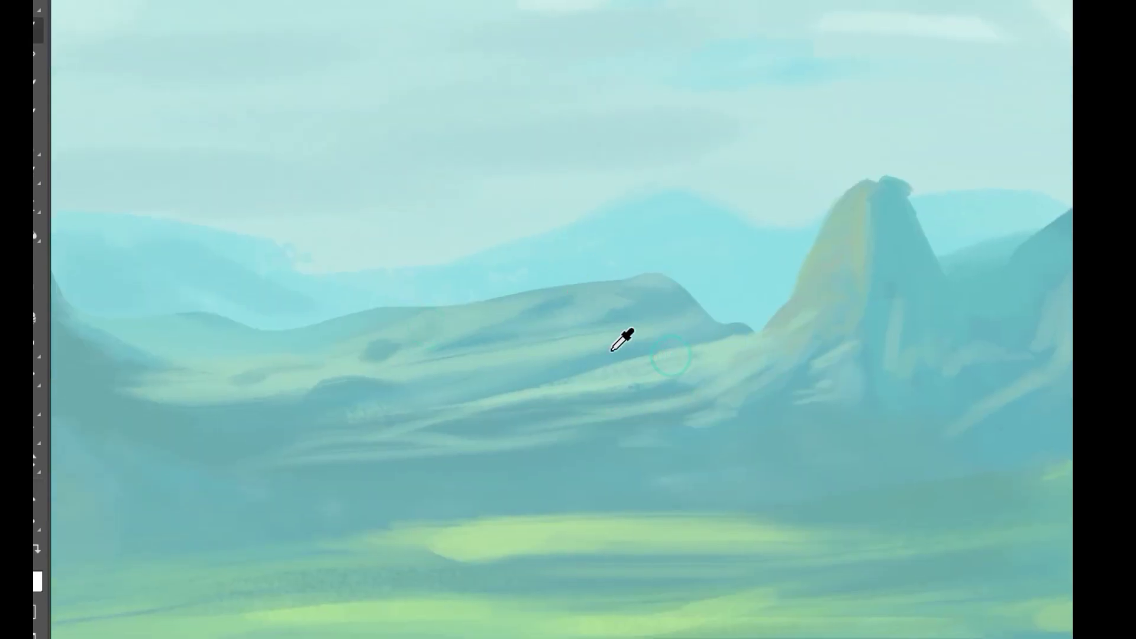
{"action": "left_click_drag", "start_coordinate": [545, 398], "coordinate": [583, 379]}
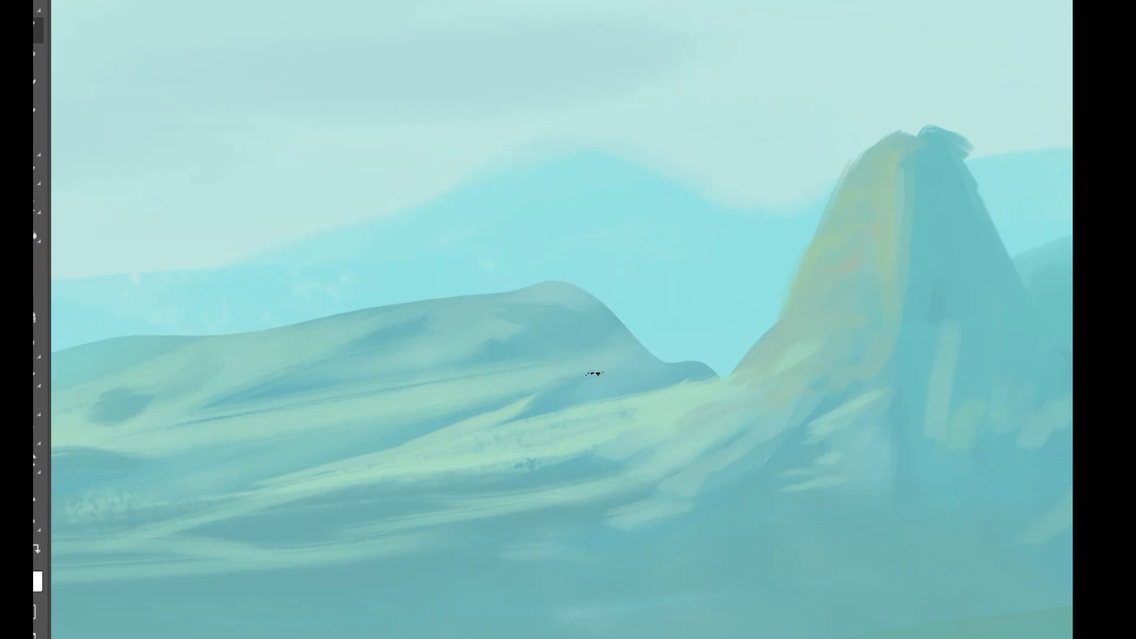
{"action": "left_click_drag", "start_coordinate": [662, 381], "coordinate": [466, 467]}
{"action": "left_click_drag", "start_coordinate": [738, 390], "coordinate": [822, 341]}
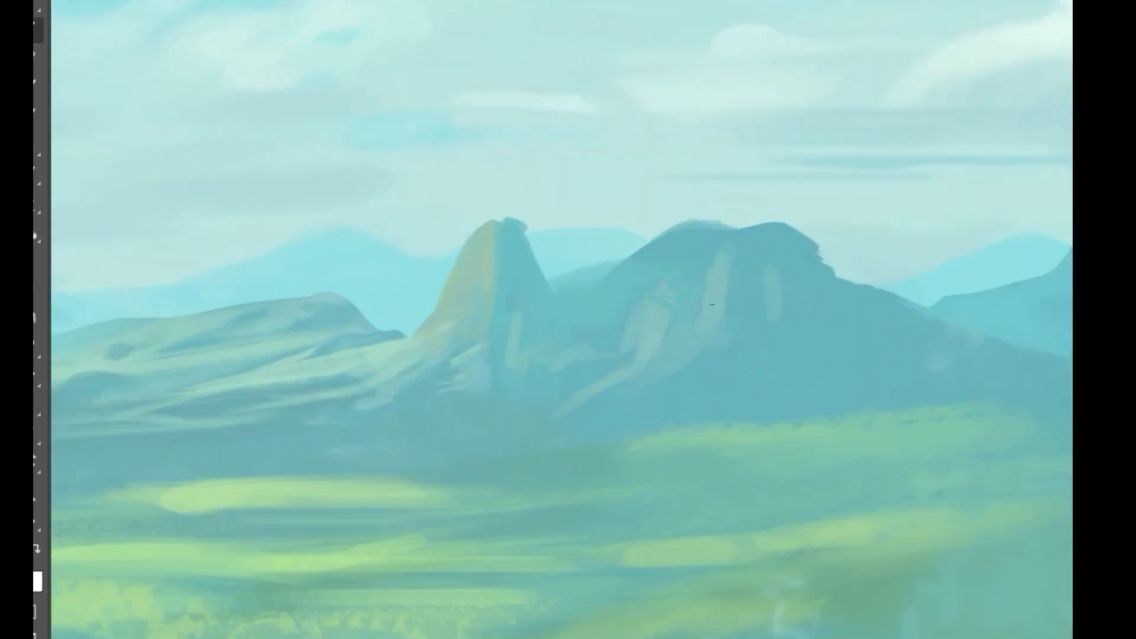
{"action": "left_click_drag", "start_coordinate": [663, 302], "coordinate": [591, 303]}
{"action": "left_click_drag", "start_coordinate": [809, 300], "coordinate": [731, 331]}
Step: Lay broad textured yellow-green strokes across the near field and a lit green band across its right side
{"action": "mouse_move", "coordinate": [878, 398]}
{"action": "left_mouse_down"}
{"action": "mouse_move", "coordinate": [789, 481]}
{"action": "mouse_move", "coordinate": [811, 433]}
{"action": "mouse_move", "coordinate": [769, 431]}
{"action": "left_mouse_up"}
{"action": "mouse_move", "coordinate": [571, 520]}
{"action": "left_mouse_down"}
{"action": "mouse_move", "coordinate": [429, 525]}
{"action": "mouse_move", "coordinate": [667, 527]}
{"action": "mouse_move", "coordinate": [586, 575]}
{"action": "mouse_move", "coordinate": [402, 589]}
{"action": "left_mouse_up"}
{"action": "left_click_drag", "start_coordinate": [550, 536], "coordinate": [654, 559]}
{"action": "left_click_drag", "start_coordinate": [398, 608], "coordinate": [372, 603]}
{"action": "mouse_move", "coordinate": [284, 559]}
{"action": "left_mouse_down"}
{"action": "mouse_move", "coordinate": [213, 545]}
{"action": "mouse_move", "coordinate": [462, 565]}
{"action": "left_mouse_up"}
{"action": "left_click_drag", "start_coordinate": [398, 546], "coordinate": [596, 530]}
{"action": "mouse_move", "coordinate": [167, 560]}
{"action": "left_mouse_down"}
{"action": "mouse_move", "coordinate": [461, 616]}
{"action": "mouse_move", "coordinate": [361, 612]}
{"action": "left_mouse_up"}
{"action": "left_click_drag", "start_coordinate": [609, 572], "coordinate": [478, 502]}
{"action": "left_click_drag", "start_coordinate": [449, 562], "coordinate": [578, 535]}
{"action": "mouse_move", "coordinate": [858, 464]}
{"action": "left_mouse_down"}
{"action": "mouse_move", "coordinate": [690, 539]}
{"action": "mouse_move", "coordinate": [760, 459]}
{"action": "left_mouse_up"}
Step: Reduce the brush size and paint olive-green shadow strokes across the right half of the mid-field
{"action": "key", "text": "bracketleft"}
{"action": "key", "text": "bracketleft"}
{"action": "key", "text": "bracketleft"}
{"action": "left_click_drag", "start_coordinate": [689, 433], "coordinate": [548, 452]}
{"action": "left_click_drag", "start_coordinate": [670, 448], "coordinate": [602, 463]}
{"action": "left_click", "coordinate": [607, 468], "text": "alt"}
{"action": "left_click_drag", "start_coordinate": [528, 466], "coordinate": [651, 428]}
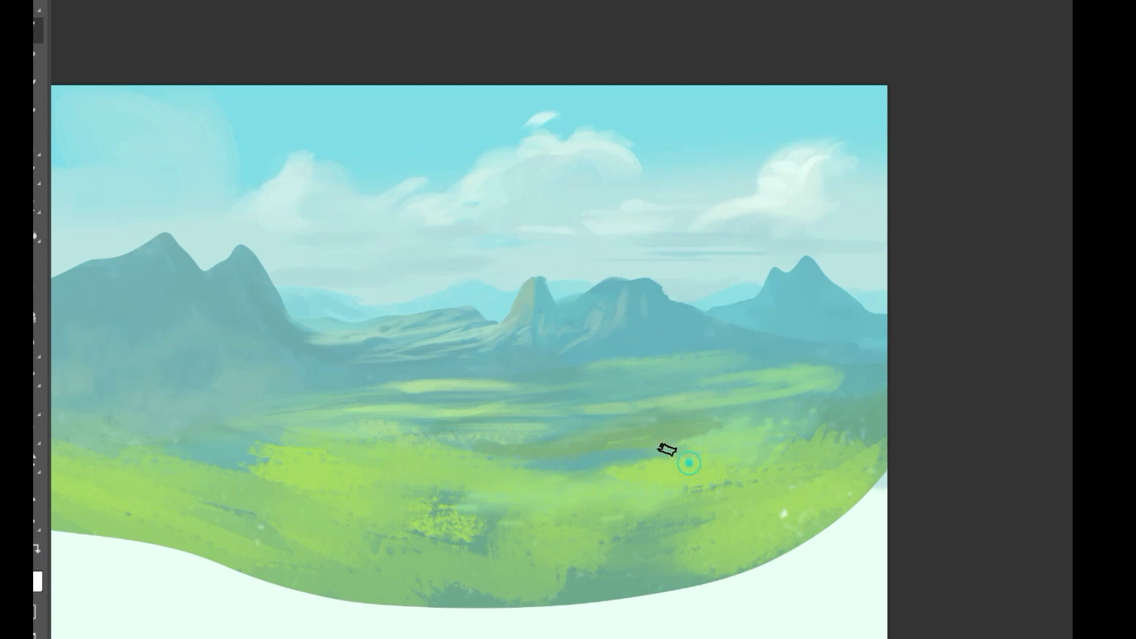
Step: Paint muted green streaks across the middle distance and extend the olive band toward the field's left
{"action": "left_click", "coordinate": [569, 377], "text": "alt"}
{"action": "left_click_drag", "start_coordinate": [506, 383], "coordinate": [630, 383]}
{"action": "left_click_drag", "start_coordinate": [274, 409], "coordinate": [335, 405]}
{"action": "mouse_move", "coordinate": [238, 436]}
{"action": "left_mouse_down"}
{"action": "mouse_move", "coordinate": [286, 445]}
{"action": "mouse_move", "coordinate": [210, 454]}
{"action": "left_mouse_up"}
{"action": "mouse_move", "coordinate": [754, 386]}
{"action": "left_mouse_down"}
{"action": "mouse_move", "coordinate": [727, 403]}
{"action": "mouse_move", "coordinate": [790, 383]}
{"action": "mouse_move", "coordinate": [873, 605]}
{"action": "left_mouse_up"}
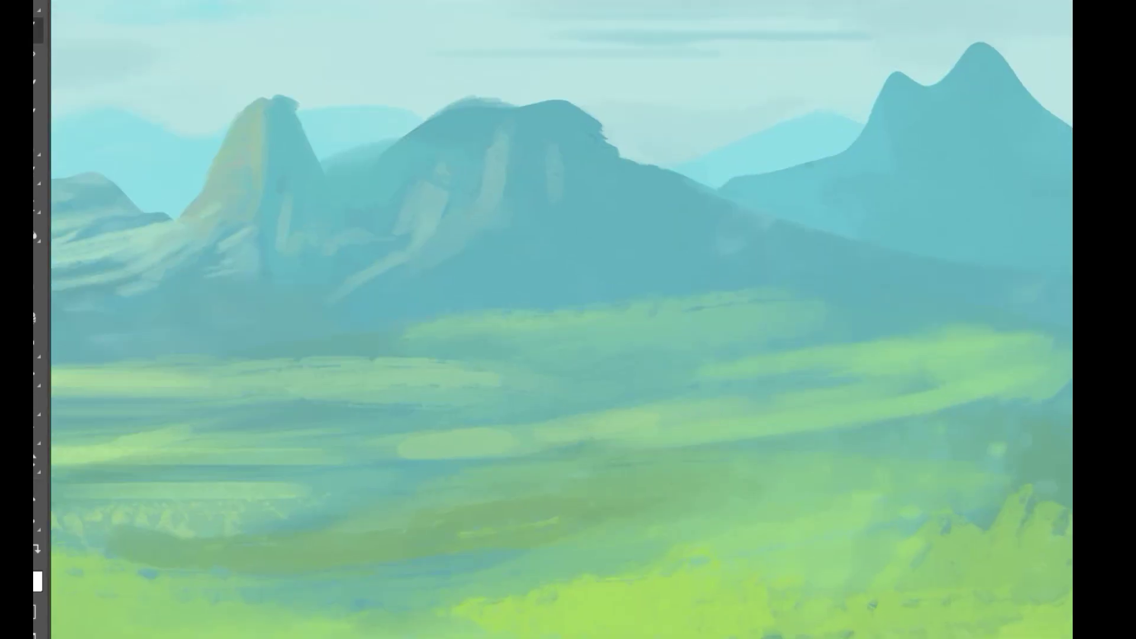
Step: Block in a dark blue-grey silhouette of a large rock with smaller rocks on its left, on the valley's right side
{"action": "left_click_drag", "start_coordinate": [677, 464], "coordinate": [837, 309]}
{"action": "mouse_move", "coordinate": [762, 321]}
{"action": "left_mouse_down"}
{"action": "mouse_move", "coordinate": [682, 407]}
{"action": "mouse_move", "coordinate": [870, 275]}
{"action": "mouse_move", "coordinate": [1018, 291]}
{"action": "mouse_move", "coordinate": [947, 428]}
{"action": "mouse_move", "coordinate": [865, 292]}
{"action": "mouse_move", "coordinate": [933, 388]}
{"action": "mouse_move", "coordinate": [928, 426]}
{"action": "mouse_move", "coordinate": [784, 345]}
{"action": "mouse_move", "coordinate": [898, 316]}
{"action": "mouse_move", "coordinate": [683, 438]}
{"action": "mouse_move", "coordinate": [707, 405]}
{"action": "mouse_move", "coordinate": [715, 431]}
{"action": "left_mouse_up"}
{"action": "mouse_move", "coordinate": [681, 369]}
{"action": "left_mouse_down"}
{"action": "mouse_move", "coordinate": [611, 305]}
{"action": "mouse_move", "coordinate": [446, 401]}
{"action": "mouse_move", "coordinate": [647, 345]}
{"action": "mouse_move", "coordinate": [664, 401]}
{"action": "mouse_move", "coordinate": [470, 488]}
{"action": "left_mouse_up"}
{"action": "left_click_drag", "start_coordinate": [622, 426], "coordinate": [348, 504]}
{"action": "left_click_drag", "start_coordinate": [467, 518], "coordinate": [351, 543]}
{"action": "key", "text": "b"}
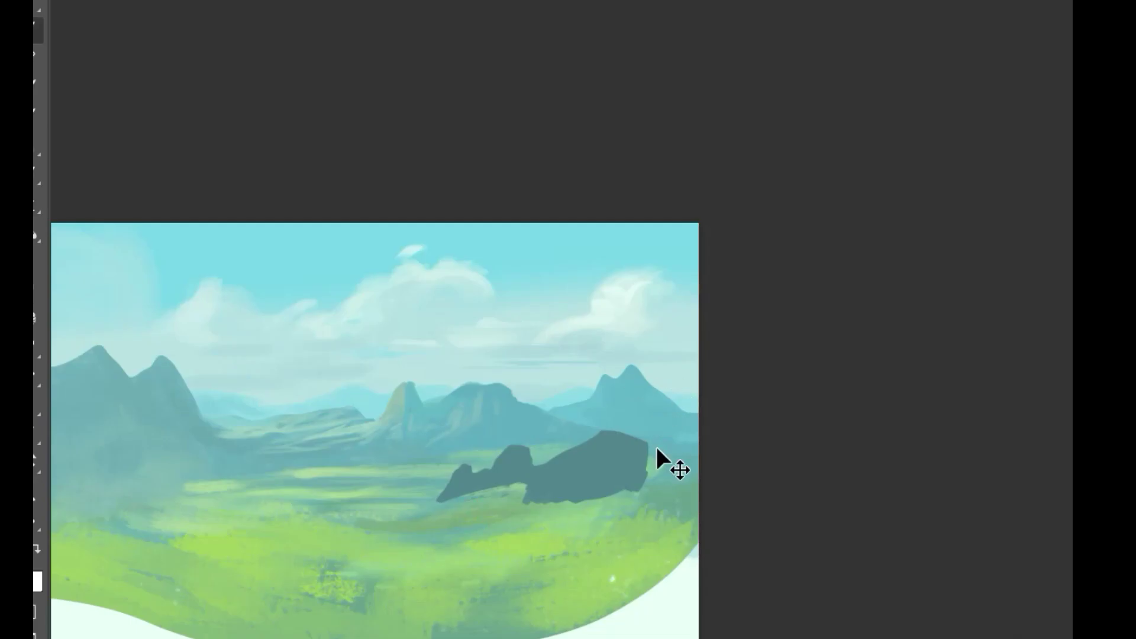
Step: Scale down the rock silhouette and move it farther right and slightly higher on the valley
{"action": "key", "text": "ctrl+z"}
{"action": "left_click_drag", "start_coordinate": [583, 474], "coordinate": [633, 452]}
{"action": "key", "text": "b"}
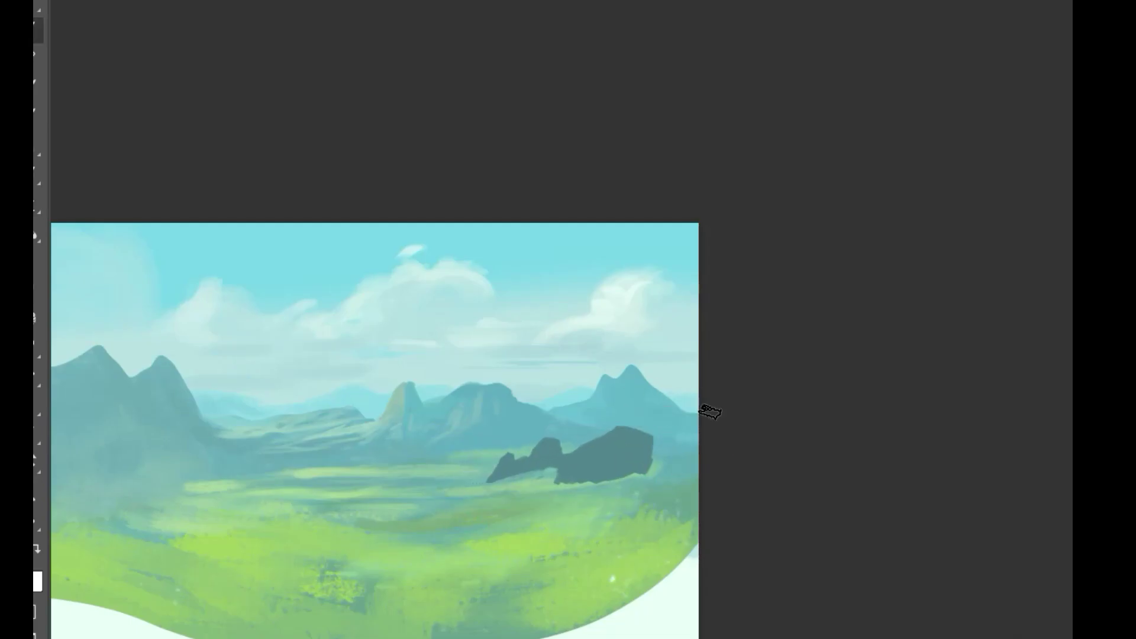
Step: Paint the large rock's left face brown with darker crevices, leaving its right side in shadow, and refine its lower-left base
{"action": "scroll", "coordinate": [689, 425], "scroll_direction": "up", "scroll_amount": 5}
{"action": "mouse_move", "coordinate": [527, 458]}
{"action": "left_mouse_down"}
{"action": "mouse_move", "coordinate": [507, 530]}
{"action": "mouse_move", "coordinate": [410, 510]}
{"action": "left_mouse_up"}
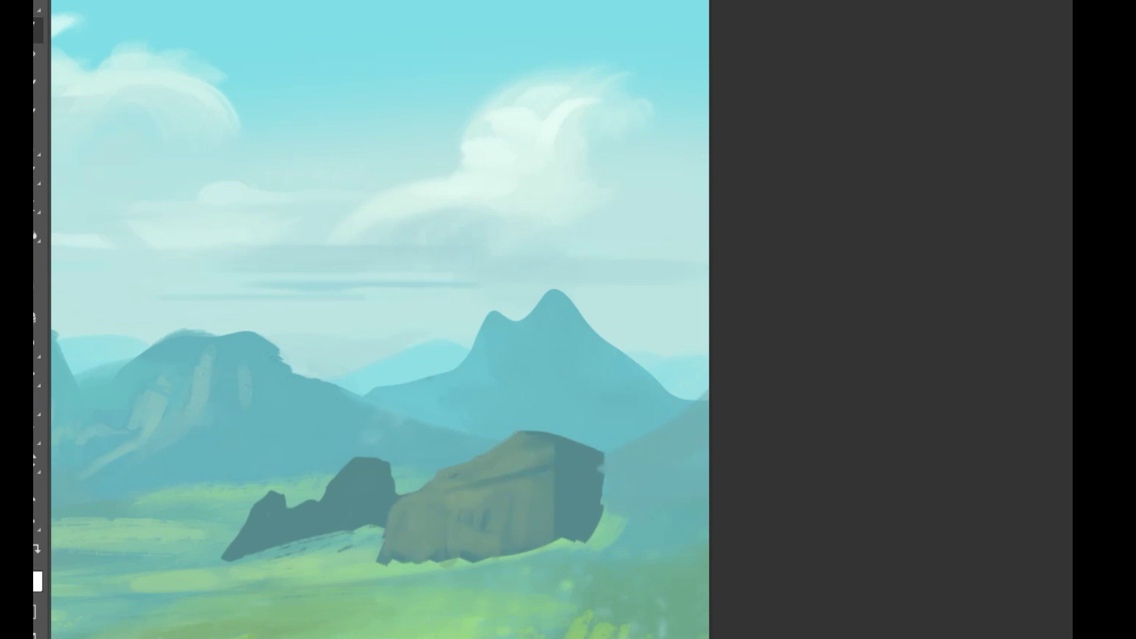
{"action": "left_click", "coordinate": [401, 560], "text": "alt"}
{"action": "mouse_move", "coordinate": [379, 563]}
{"action": "left_mouse_down"}
{"action": "mouse_move", "coordinate": [432, 560]}
{"action": "mouse_move", "coordinate": [382, 569]}
{"action": "left_mouse_up"}
{"action": "left_click", "coordinate": [456, 566], "text": "alt"}
Step: Sweep light-green grass up the slope right of the large rock, and refine the rock's shaded edge and sunlit face
{"action": "scroll", "coordinate": [384, 564], "scroll_direction": "down", "scroll_amount": 1}
{"action": "scroll", "coordinate": [556, 541], "scroll_direction": "up", "scroll_amount": 5}
{"action": "left_click", "coordinate": [560, 548], "text": "alt"}
{"action": "mouse_move", "coordinate": [599, 559]}
{"action": "left_mouse_down"}
{"action": "mouse_move", "coordinate": [414, 612]}
{"action": "mouse_move", "coordinate": [689, 540]}
{"action": "mouse_move", "coordinate": [658, 515]}
{"action": "mouse_move", "coordinate": [793, 437]}
{"action": "left_mouse_up"}
{"action": "left_click", "coordinate": [655, 487], "text": "alt"}
{"action": "left_click", "coordinate": [614, 402], "text": "alt"}
{"action": "left_click_drag", "start_coordinate": [614, 411], "coordinate": [614, 469]}
{"action": "left_click", "coordinate": [464, 370], "text": "alt"}
{"action": "left_click", "coordinate": [400, 403], "text": "alt"}
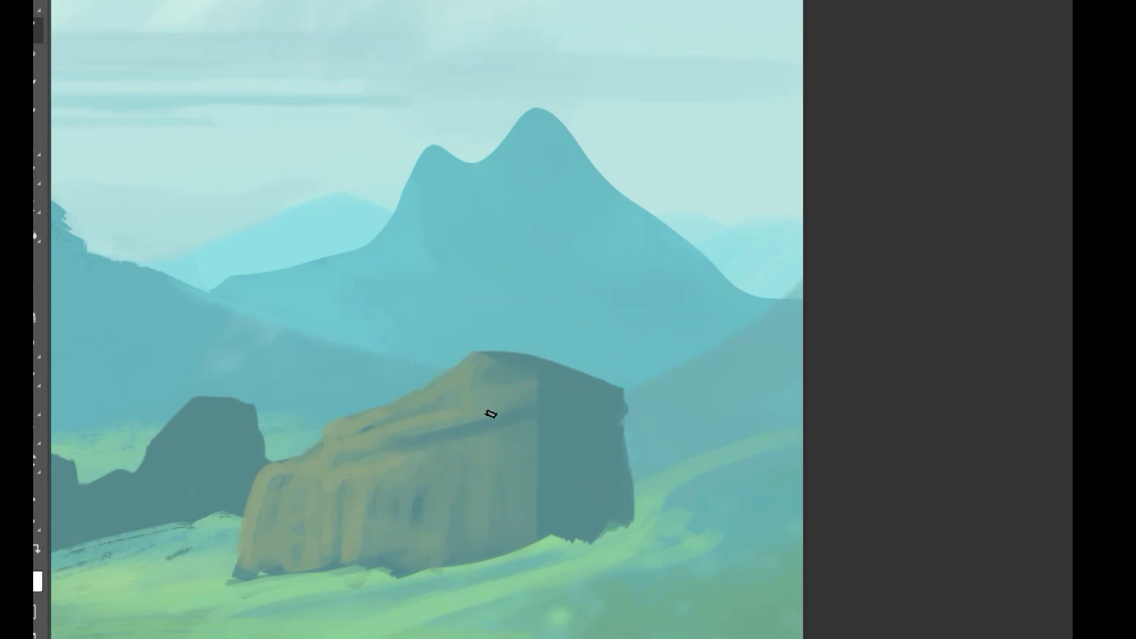
Step: Darken the large rock's left end and paint a dark green shadow on the grass below it
{"action": "scroll", "coordinate": [460, 413], "scroll_direction": "down", "scroll_amount": 5}
{"action": "scroll", "coordinate": [538, 377], "scroll_direction": "up", "scroll_amount": 2}
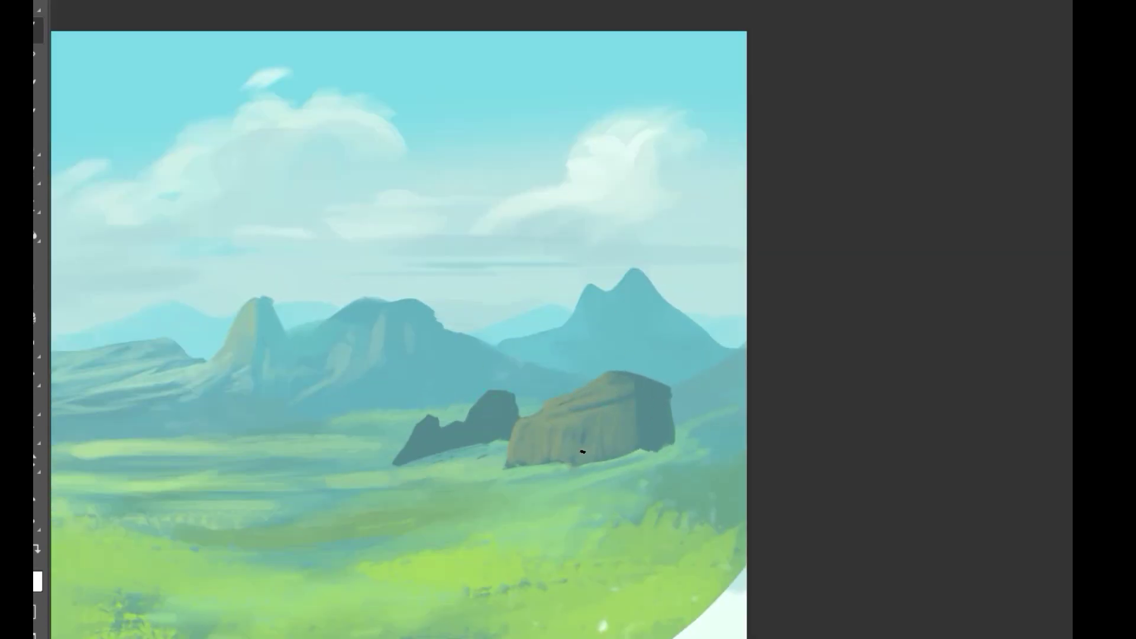
{"action": "mouse_move", "coordinate": [507, 464]}
{"action": "left_mouse_down"}
{"action": "mouse_move", "coordinate": [349, 503]}
{"action": "mouse_move", "coordinate": [507, 477]}
{"action": "left_mouse_up"}
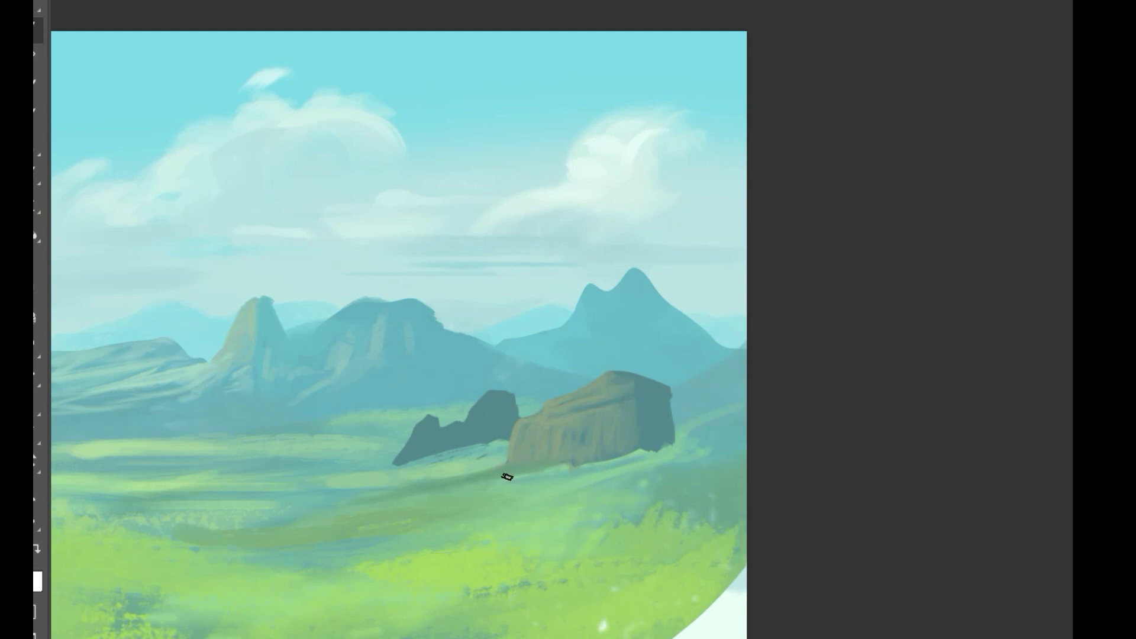
{"action": "left_click", "coordinate": [653, 392], "text": "alt"}
{"action": "mouse_move", "coordinate": [539, 416]}
{"action": "left_mouse_down"}
{"action": "mouse_move", "coordinate": [513, 452]}
{"action": "mouse_move", "coordinate": [530, 432]}
{"action": "left_mouse_up"}
{"action": "left_click", "coordinate": [542, 428], "text": "alt"}
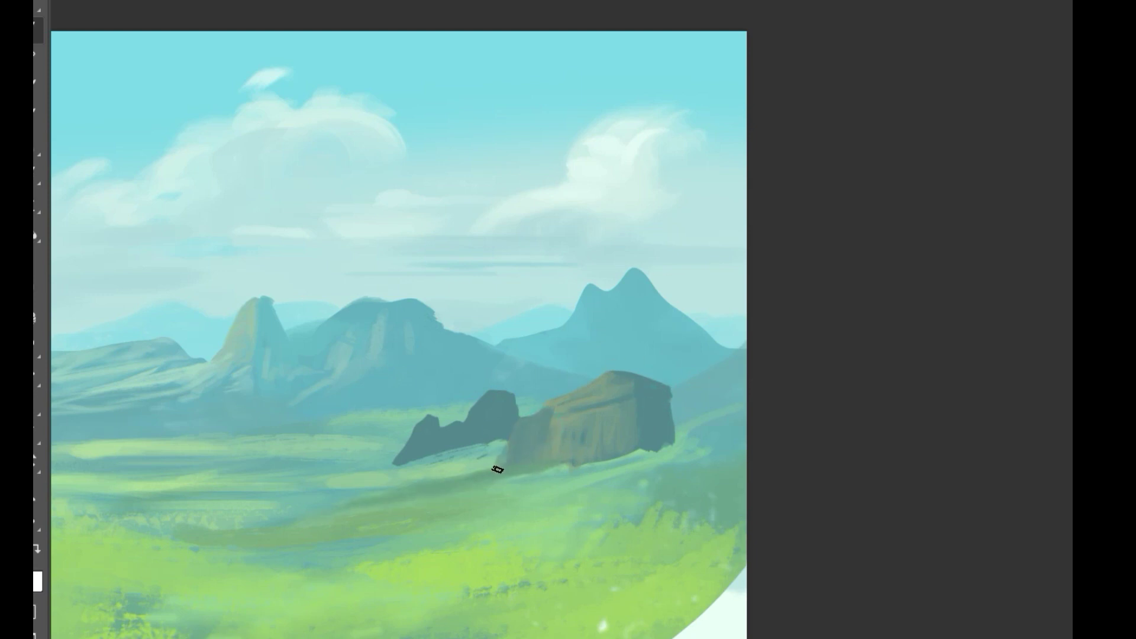
{"action": "left_click", "coordinate": [412, 468], "text": "alt"}
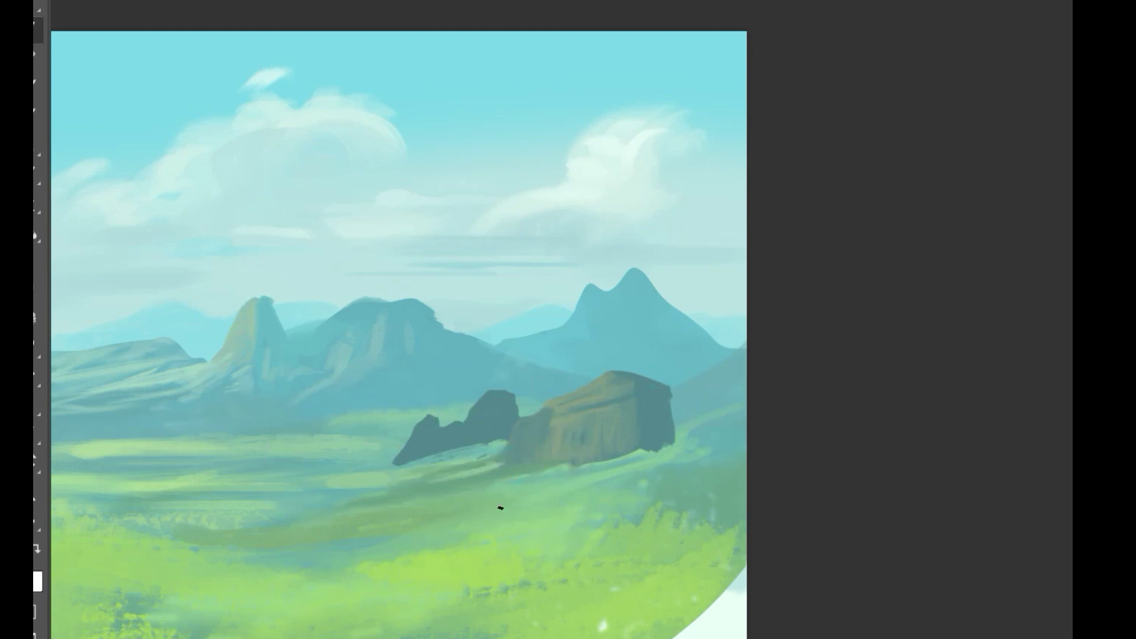
Step: Paint a brown sunlit face on the left side of the middle rock beside the large rock
{"action": "scroll", "coordinate": [522, 385], "scroll_direction": "up", "scroll_amount": 4}
{"action": "mouse_move", "coordinate": [466, 401]}
{"action": "left_mouse_down"}
{"action": "mouse_move", "coordinate": [454, 468]}
{"action": "mouse_move", "coordinate": [433, 477]}
{"action": "left_mouse_up"}
{"action": "left_click_drag", "start_coordinate": [425, 437], "coordinate": [414, 496]}
{"action": "left_click", "coordinate": [429, 424], "text": "alt"}
{"action": "left_click_drag", "start_coordinate": [432, 424], "coordinate": [363, 548]}
{"action": "left_click_drag", "start_coordinate": [444, 446], "coordinate": [483, 444]}
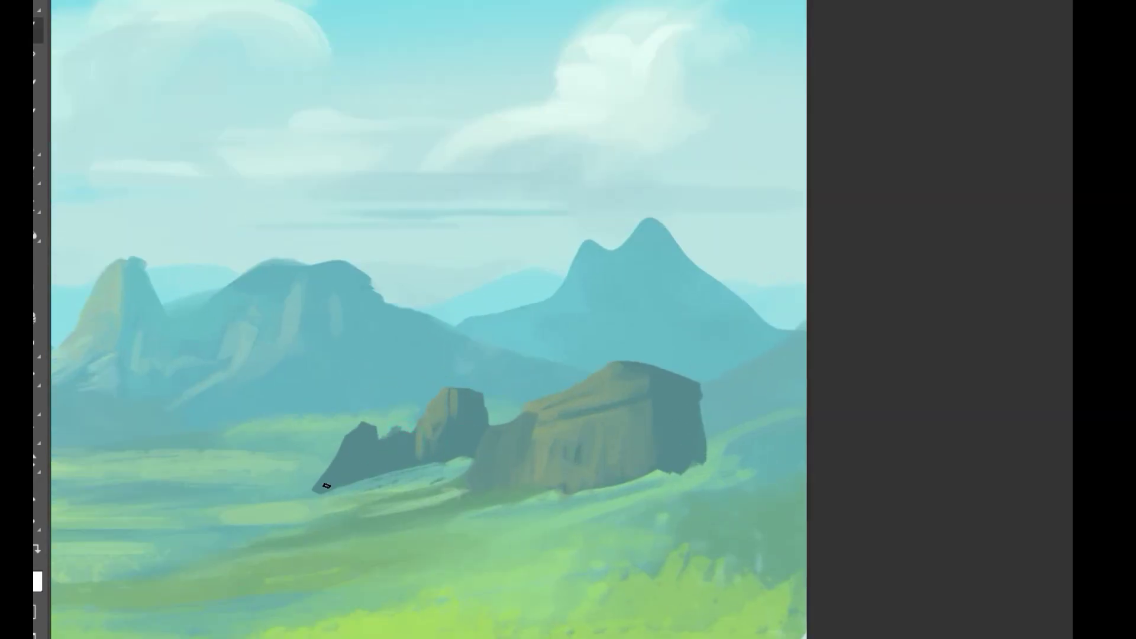
{"action": "scroll", "coordinate": [326, 485], "scroll_direction": "down", "scroll_amount": 3}
{"action": "left_click", "coordinate": [479, 0]}
{"action": "mouse_move", "coordinate": [532, 0]}
{"action": "left_click", "coordinate": [809, 170]}
{"action": "left_click_drag", "start_coordinate": [763, 278], "coordinate": [801, 266]}
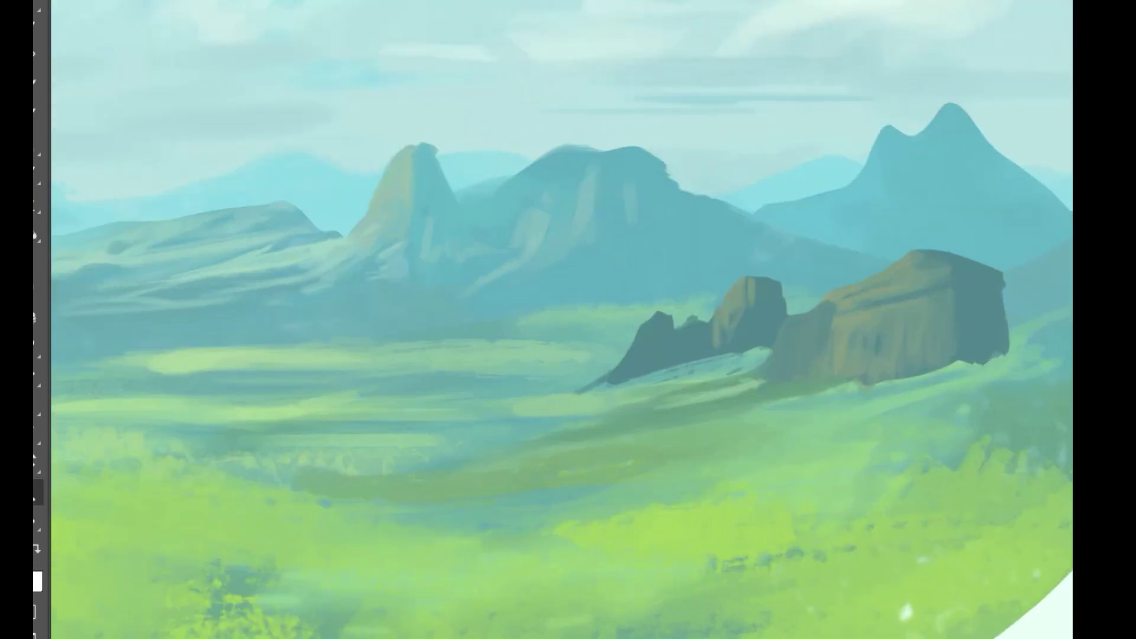
Step: Paint brown lit faces on the two leftmost small rocks and taper the outer rock's base into the grass
{"action": "scroll", "coordinate": [686, 350], "scroll_direction": "up", "scroll_amount": 2}
{"action": "left_click", "coordinate": [736, 304], "text": "alt"}
{"action": "left_click_drag", "start_coordinate": [668, 314], "coordinate": [661, 347]}
{"action": "left_click_drag", "start_coordinate": [688, 309], "coordinate": [684, 333]}
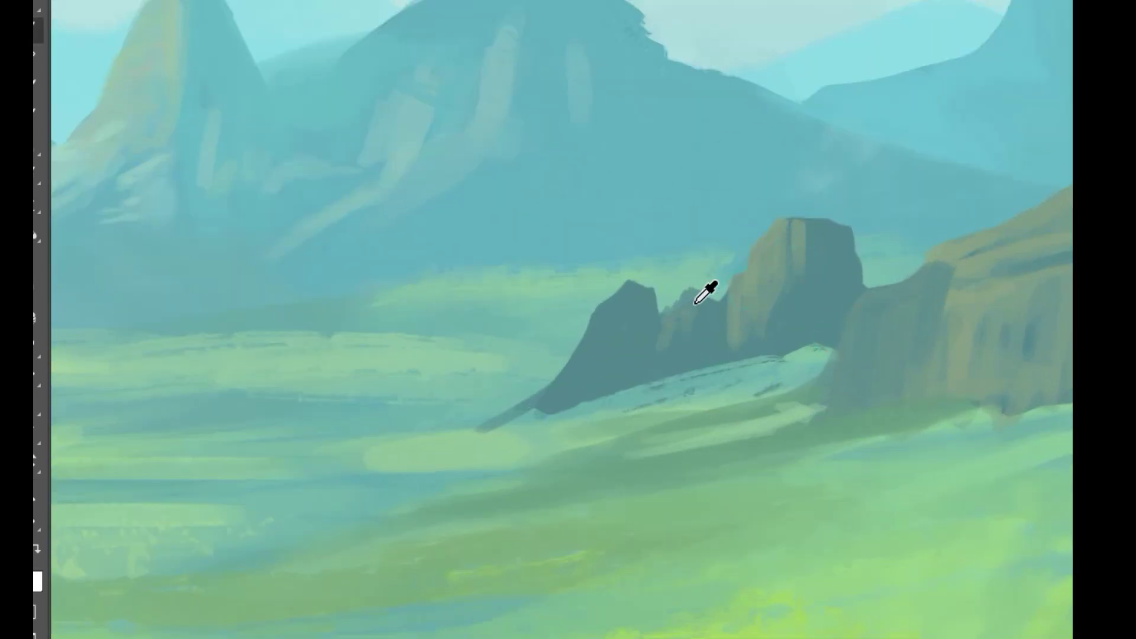
{"action": "left_click", "coordinate": [739, 324], "text": "alt"}
{"action": "mouse_move", "coordinate": [610, 313]}
{"action": "left_mouse_down"}
{"action": "mouse_move", "coordinate": [578, 378]}
{"action": "mouse_move", "coordinate": [547, 405]}
{"action": "left_mouse_up"}
{"action": "left_click_drag", "start_coordinate": [596, 341], "coordinate": [420, 442]}
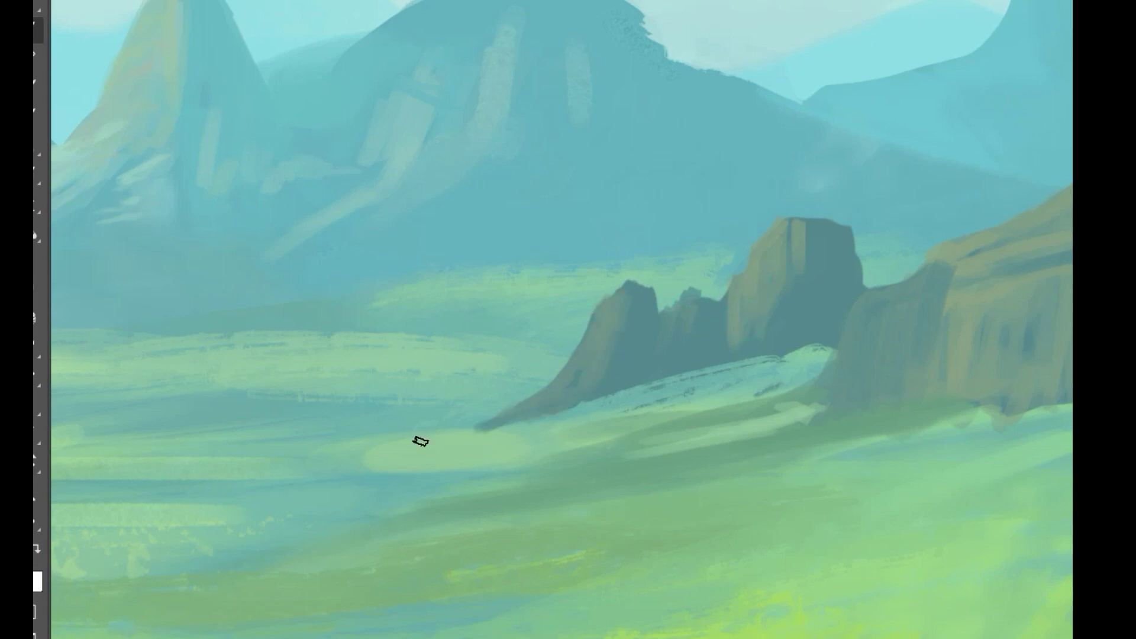
{"action": "left_click_drag", "start_coordinate": [590, 399], "coordinate": [515, 438]}
Step: Add lighter brown highlights to the sunlit face and left corner edge of the large rock
{"action": "scroll", "coordinate": [723, 376], "scroll_direction": "up", "scroll_amount": 4}
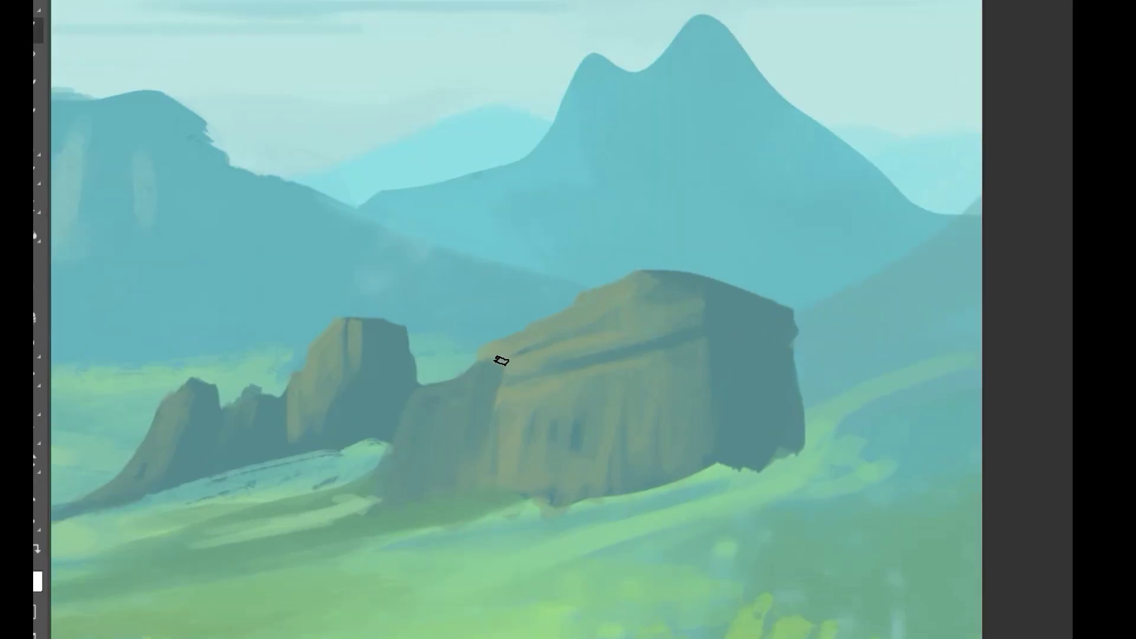
{"action": "left_click_drag", "start_coordinate": [492, 453], "coordinate": [501, 392]}
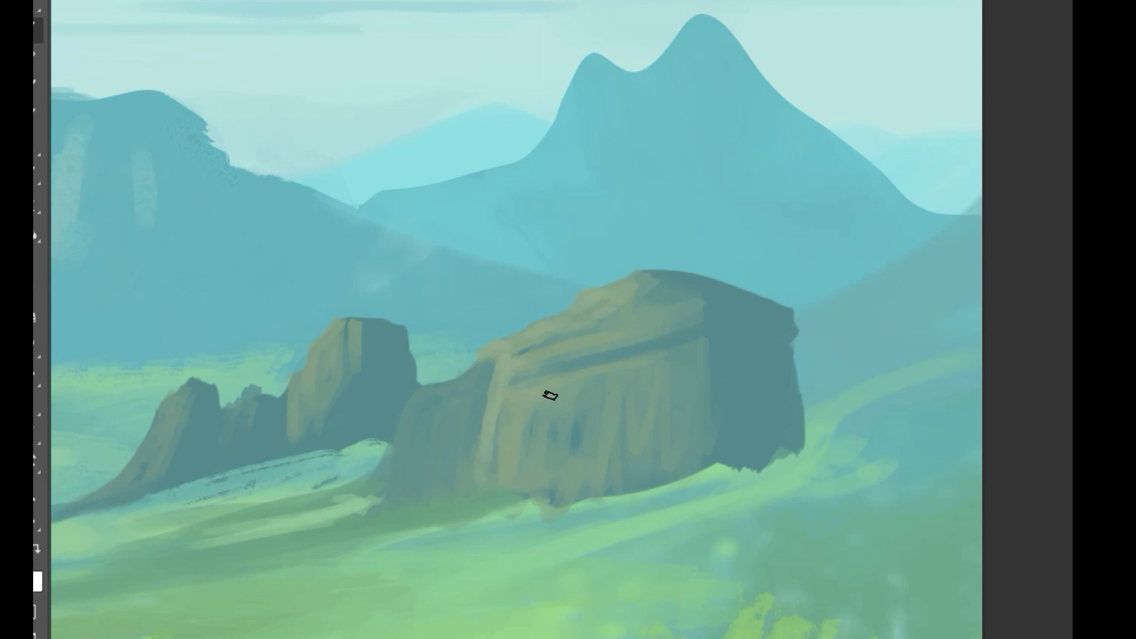
{"action": "scroll", "coordinate": [550, 395], "scroll_direction": "down", "scroll_amount": 5}
{"action": "scroll", "coordinate": [626, 381], "scroll_direction": "up", "scroll_amount": 4}
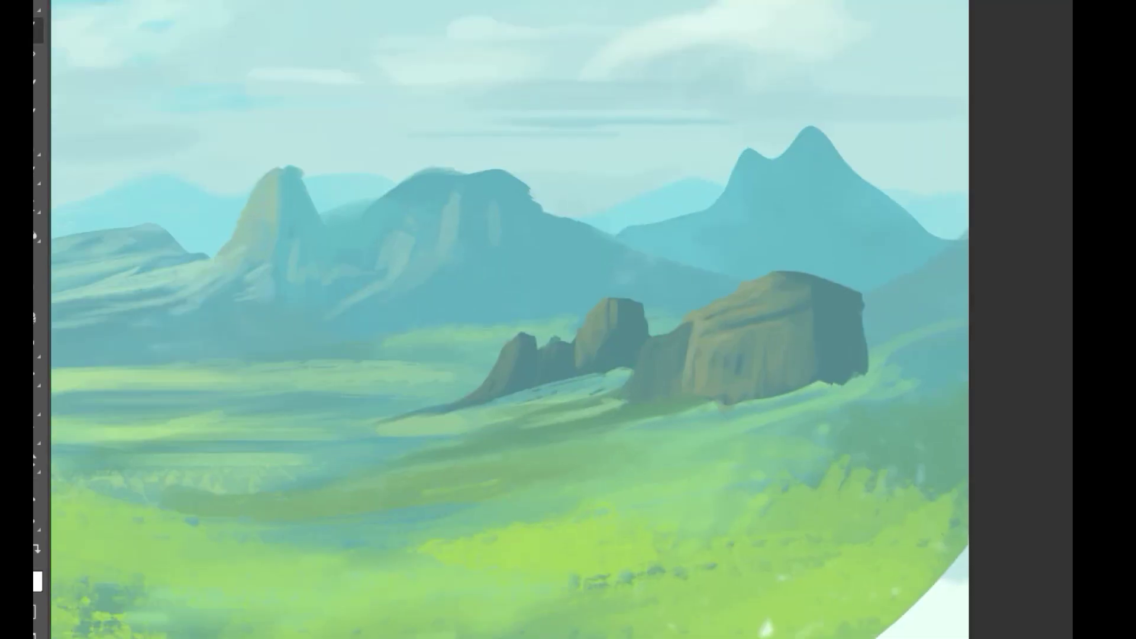
Step: Paint a long dark green shadow across the valley grass left of the rocks, with light-green sunlit streaks above it
{"action": "mouse_move", "coordinate": [551, 400]}
{"action": "left_mouse_down"}
{"action": "mouse_move", "coordinate": [506, 385]}
{"action": "mouse_move", "coordinate": [619, 438]}
{"action": "mouse_move", "coordinate": [467, 401]}
{"action": "left_mouse_up"}
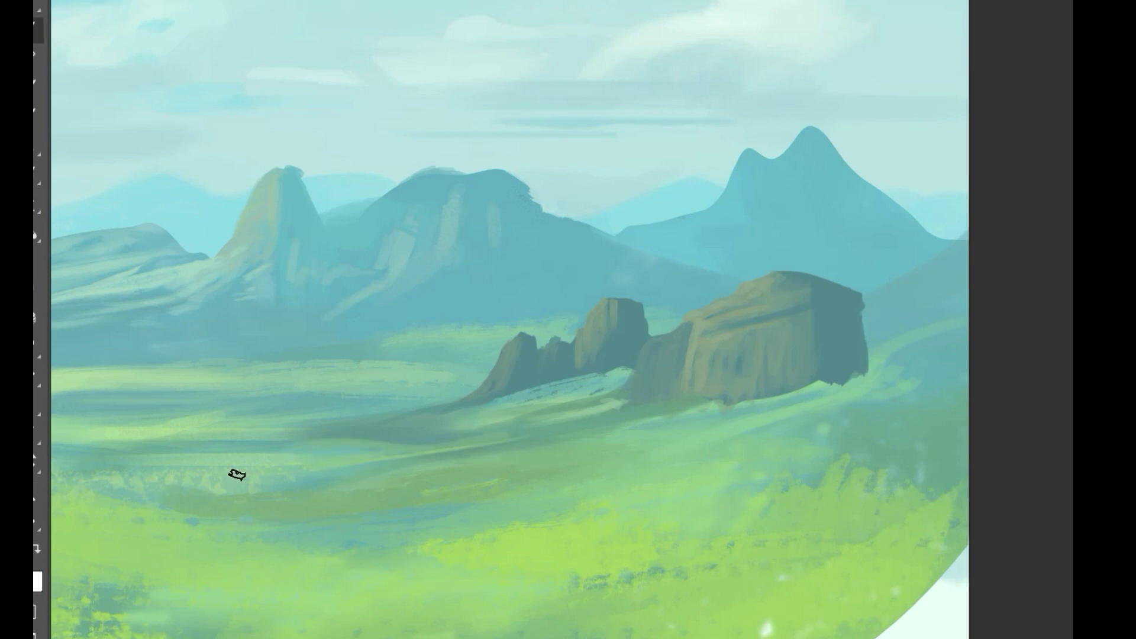
{"action": "left_click_drag", "start_coordinate": [236, 472], "coordinate": [458, 414]}
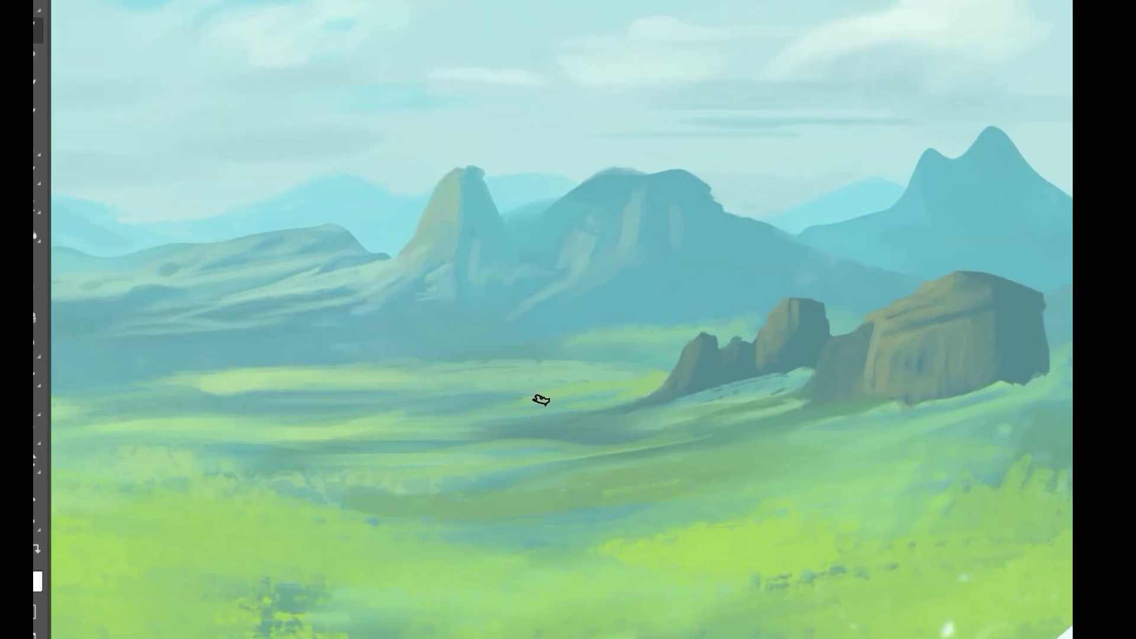
{"action": "left_click_drag", "start_coordinate": [477, 358], "coordinate": [590, 349]}
{"action": "mouse_move", "coordinate": [547, 380]}
{"action": "left_mouse_down"}
{"action": "mouse_move", "coordinate": [444, 433]}
{"action": "mouse_move", "coordinate": [762, 390]}
{"action": "left_mouse_up"}
Step: Streak light and dark green grass along the slope below the small rocks and blend it into the valley
{"action": "left_click_drag", "start_coordinate": [775, 341], "coordinate": [810, 341]}
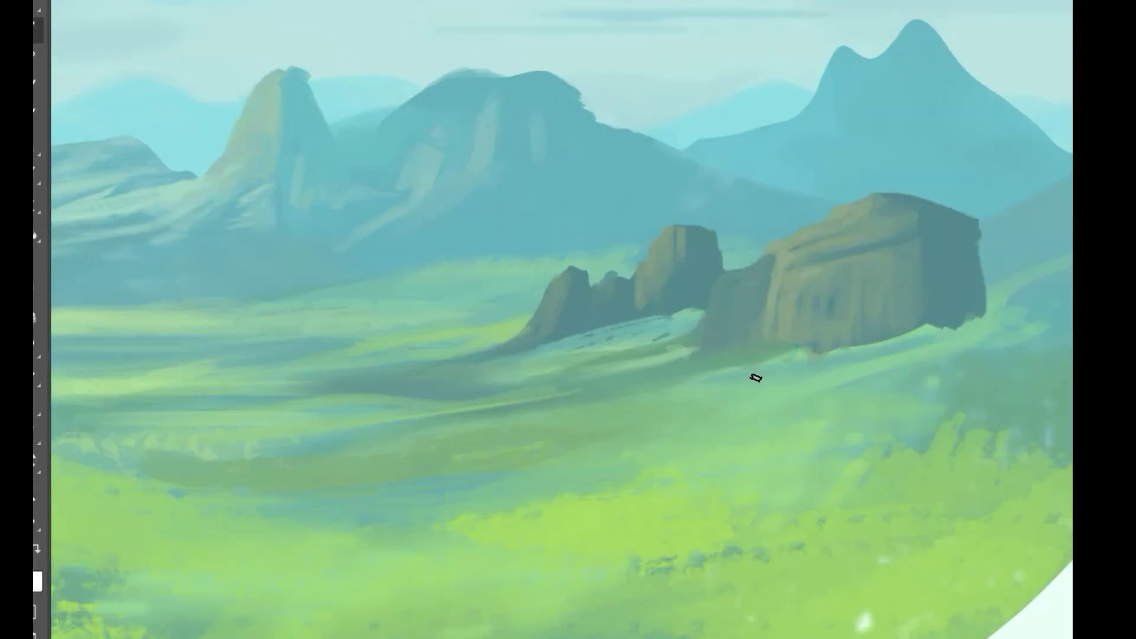
{"action": "mouse_move", "coordinate": [556, 381]}
{"action": "left_mouse_down"}
{"action": "mouse_move", "coordinate": [618, 370]}
{"action": "mouse_move", "coordinate": [382, 451]}
{"action": "left_mouse_up"}
{"action": "left_click_drag", "start_coordinate": [430, 398], "coordinate": [330, 424]}
{"action": "left_click_drag", "start_coordinate": [521, 417], "coordinate": [426, 417]}
{"action": "left_click_drag", "start_coordinate": [585, 386], "coordinate": [697, 376]}
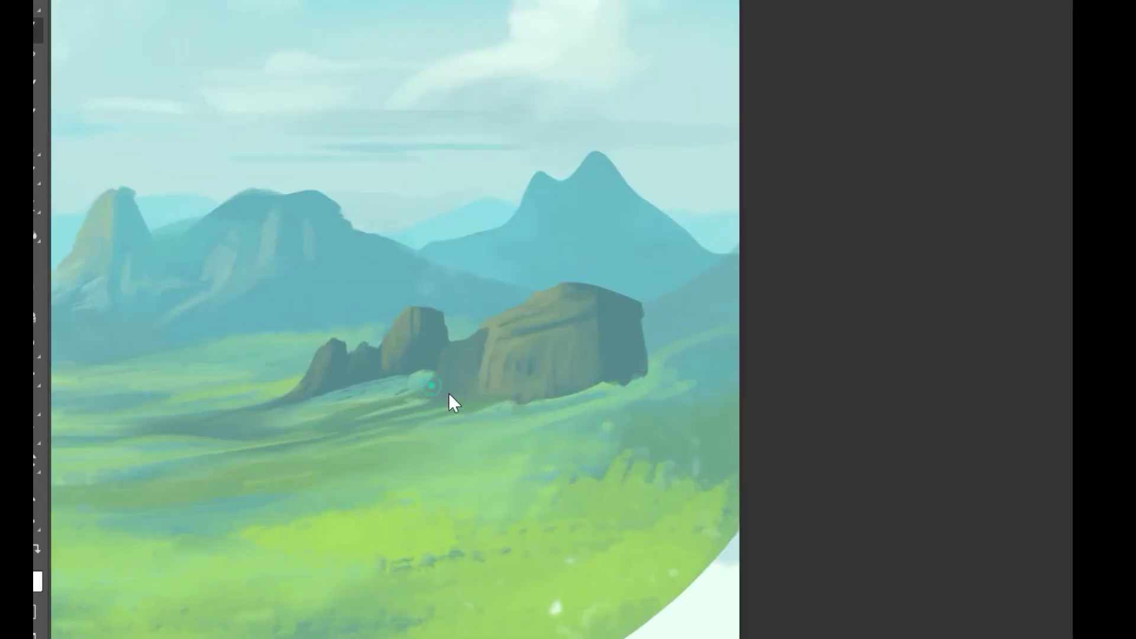
{"action": "mouse_move", "coordinate": [387, 393]}
{"action": "left_mouse_down"}
{"action": "mouse_move", "coordinate": [307, 426]}
{"action": "mouse_move", "coordinate": [513, 372]}
{"action": "left_mouse_up"}
{"action": "left_click_drag", "start_coordinate": [414, 411], "coordinate": [722, 354]}
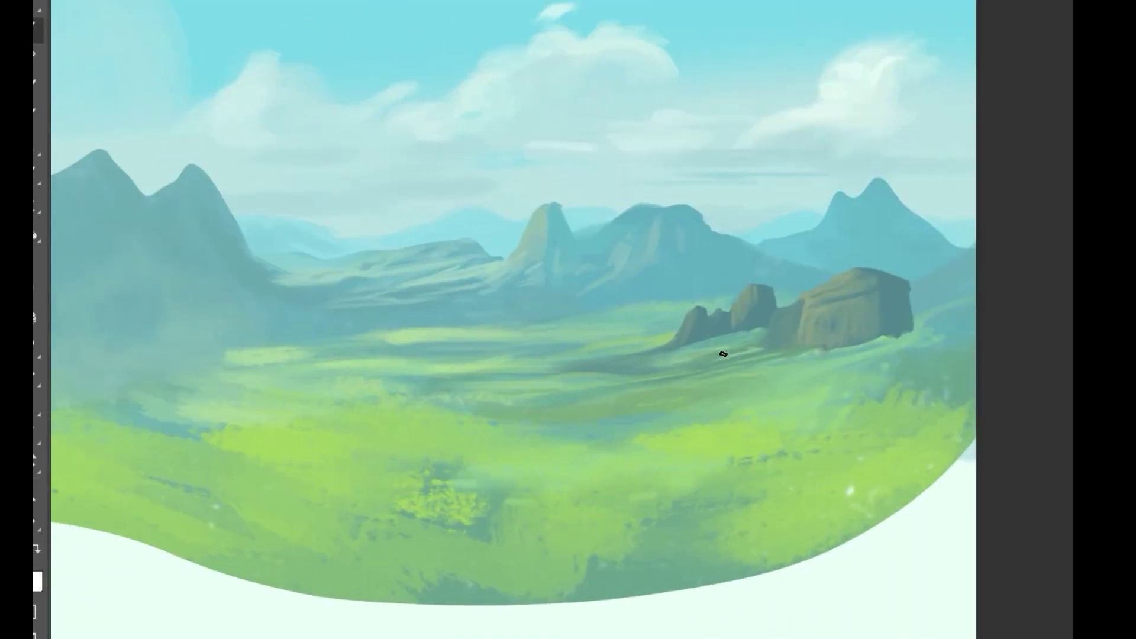
Step: Paint thin teal-green and pale-green streaks across the distant valley floor left of the rocks
{"action": "left_click_drag", "start_coordinate": [420, 408], "coordinate": [531, 407]}
{"action": "left_click_drag", "start_coordinate": [532, 407], "coordinate": [503, 408]}
{"action": "mouse_move", "coordinate": [413, 403]}
{"action": "left_mouse_down"}
{"action": "mouse_move", "coordinate": [616, 376]}
{"action": "mouse_move", "coordinate": [832, 310]}
{"action": "left_mouse_up"}
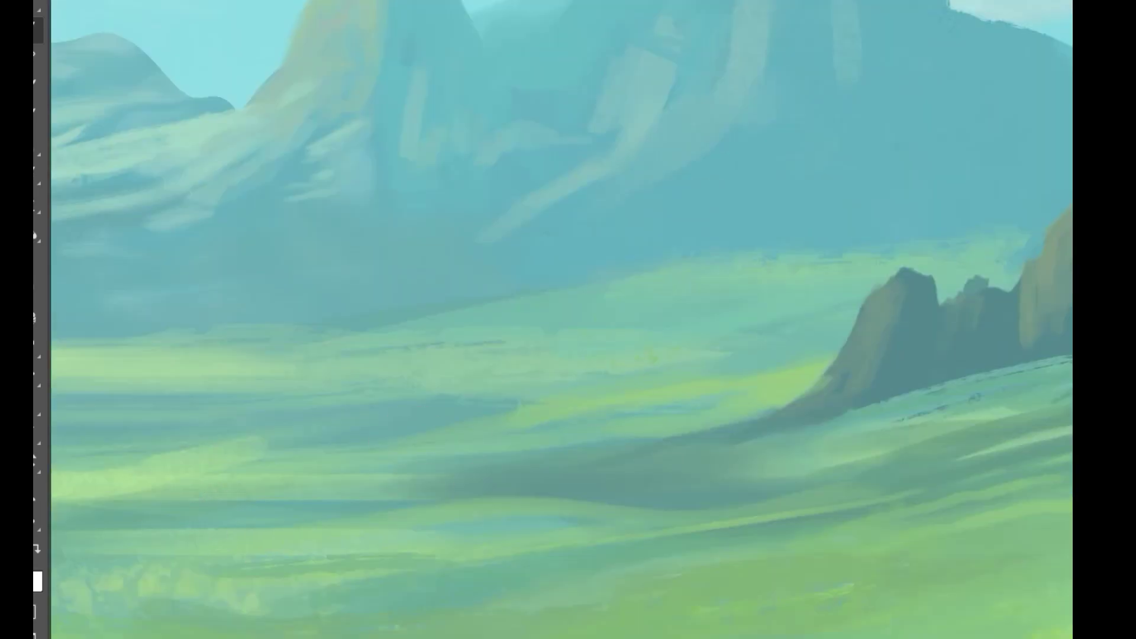
{"action": "left_click_drag", "start_coordinate": [692, 343], "coordinate": [223, 379]}
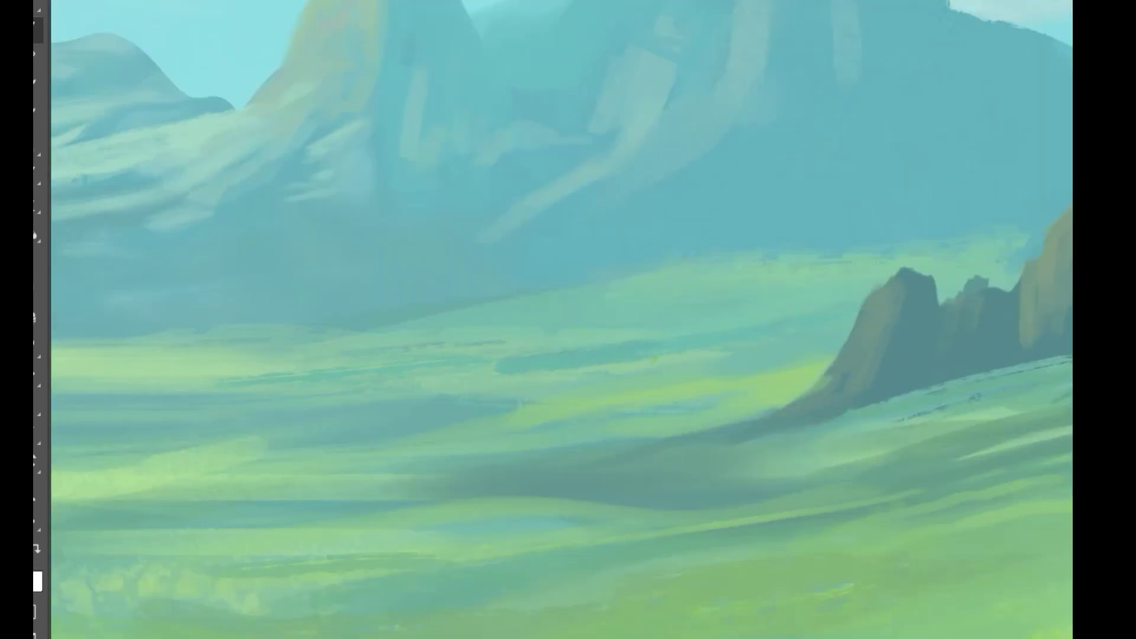
{"action": "left_click_drag", "start_coordinate": [177, 347], "coordinate": [238, 353]}
{"action": "left_click_drag", "start_coordinate": [283, 343], "coordinate": [177, 355]}
{"action": "left_click_drag", "start_coordinate": [318, 365], "coordinate": [431, 367]}
{"action": "left_click_drag", "start_coordinate": [517, 320], "coordinate": [633, 230]}
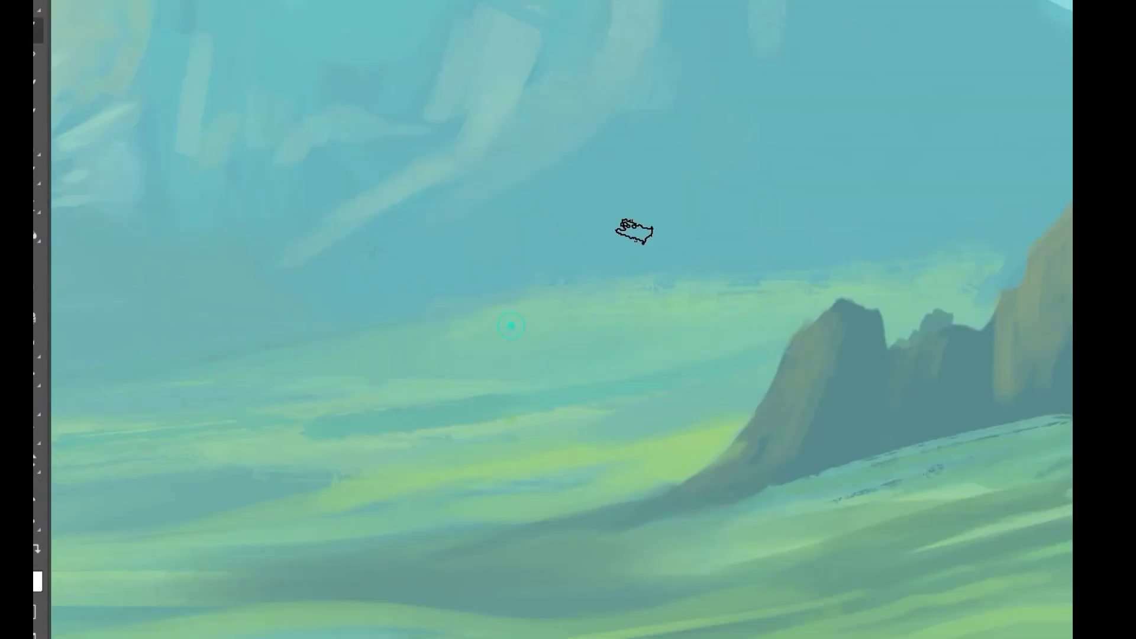
Step: Paint a tiny pale green rock spire on the distant valley floor left of the brown rocks
{"action": "mouse_move", "coordinate": [424, 408]}
{"action": "left_mouse_down"}
{"action": "mouse_move", "coordinate": [407, 365]}
{"action": "mouse_move", "coordinate": [403, 434]}
{"action": "mouse_move", "coordinate": [520, 423]}
{"action": "mouse_move", "coordinate": [429, 430]}
{"action": "left_mouse_up"}
{"action": "left_click", "coordinate": [239, 484], "text": "alt"}
{"action": "left_click_drag", "start_coordinate": [401, 348], "coordinate": [372, 411]}
{"action": "left_click_drag", "start_coordinate": [406, 350], "coordinate": [408, 417]}
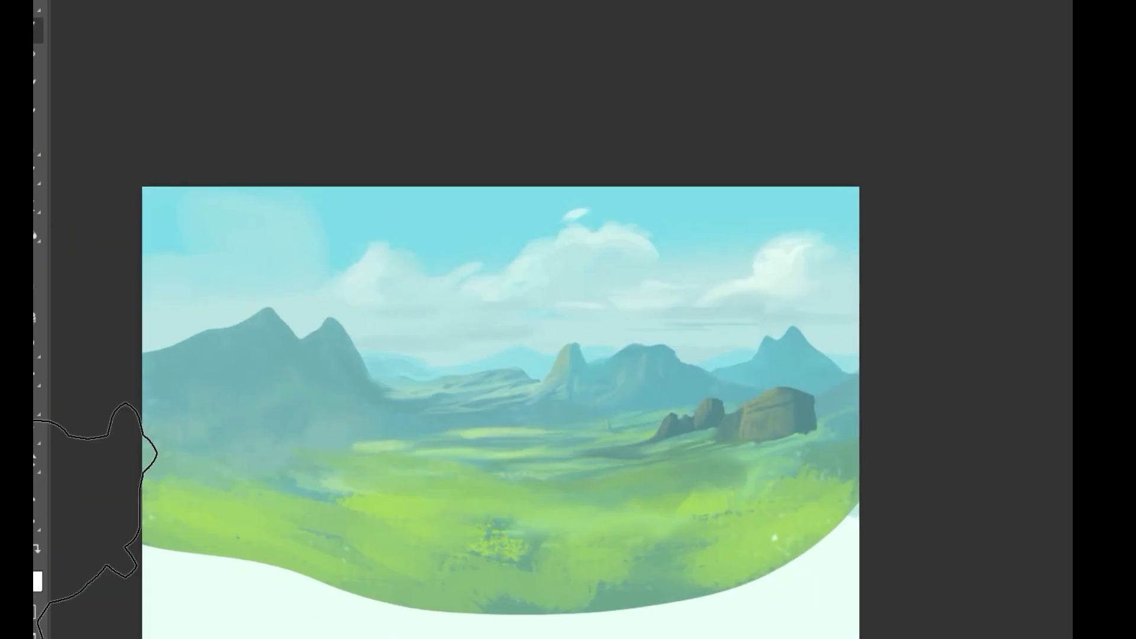
Step: Darken the foreground meadow with olive green and paint a grey-blue rock with a brown lit face below the left mountains
{"action": "mouse_move", "coordinate": [647, 578]}
{"action": "left_mouse_down"}
{"action": "mouse_move", "coordinate": [644, 499]}
{"action": "mouse_move", "coordinate": [550, 556]}
{"action": "mouse_move", "coordinate": [322, 601]}
{"action": "mouse_move", "coordinate": [157, 541]}
{"action": "left_mouse_up"}
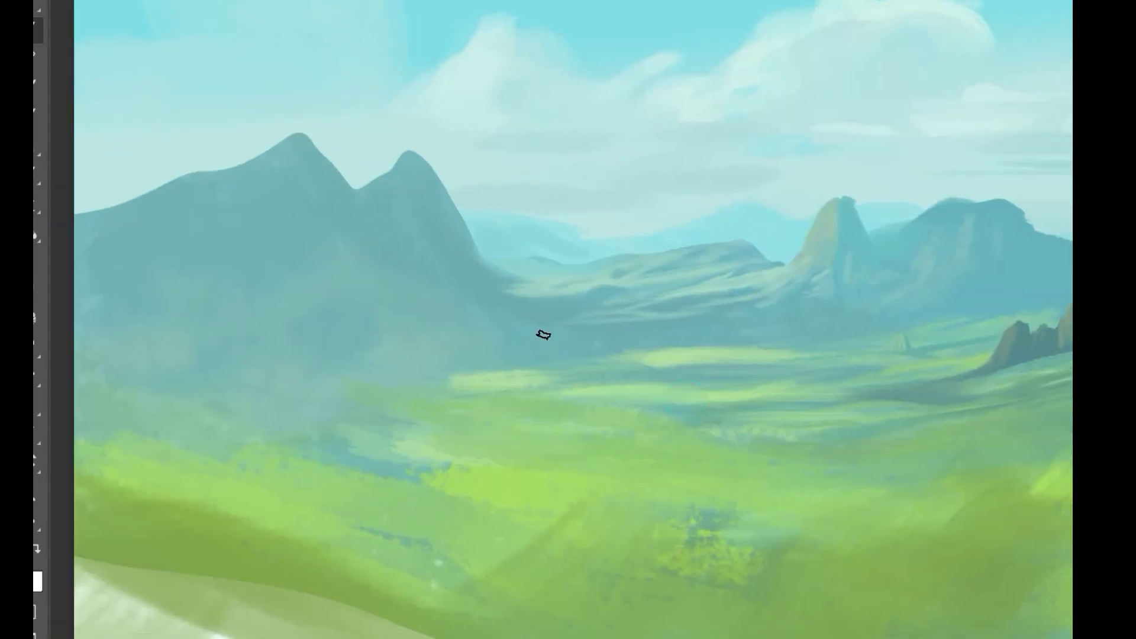
{"action": "mouse_move", "coordinate": [459, 342]}
{"action": "left_mouse_down"}
{"action": "mouse_move", "coordinate": [464, 393]}
{"action": "mouse_move", "coordinate": [450, 412]}
{"action": "mouse_move", "coordinate": [378, 373]}
{"action": "mouse_move", "coordinate": [451, 380]}
{"action": "left_mouse_up"}
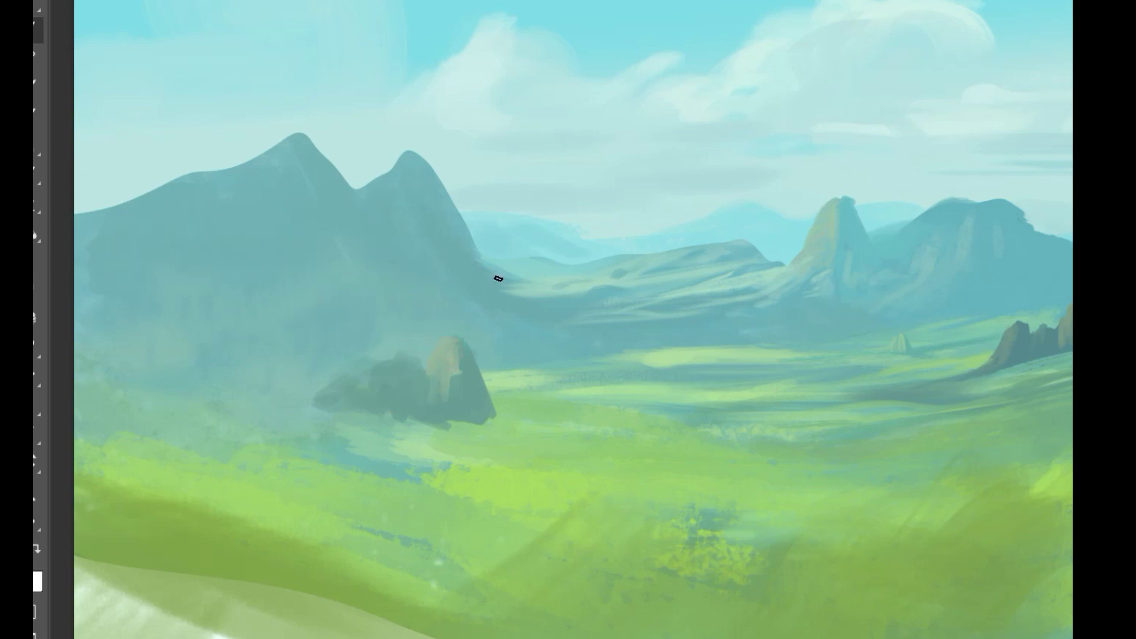
{"action": "left_click_drag", "start_coordinate": [381, 366], "coordinate": [572, 361]}
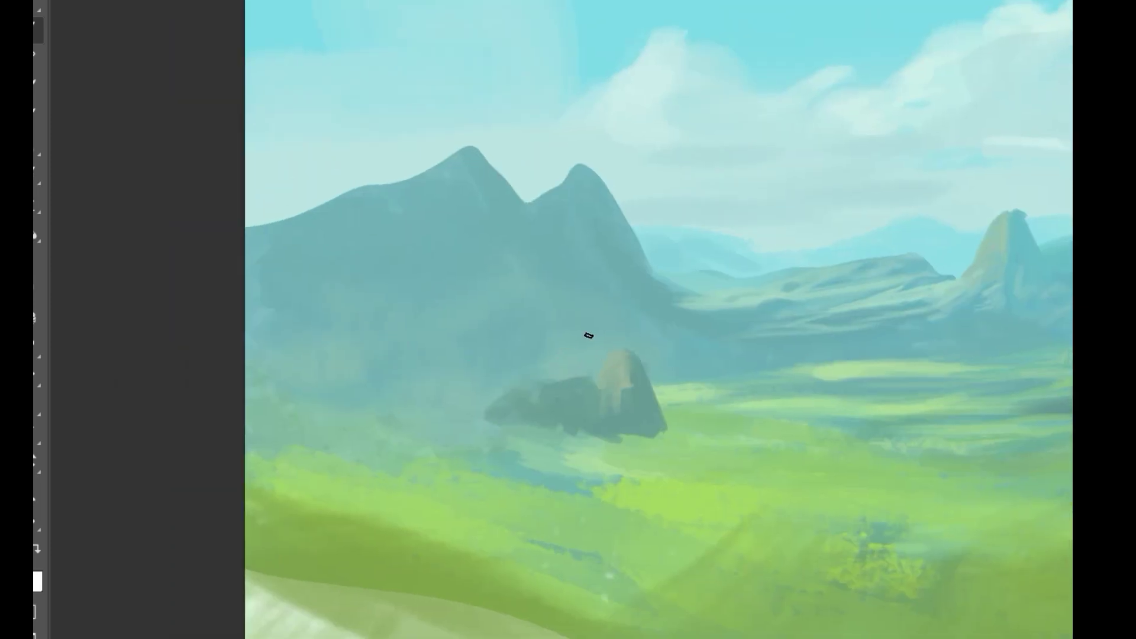
{"action": "left_click_drag", "start_coordinate": [503, 368], "coordinate": [433, 342]}
{"action": "left_click_drag", "start_coordinate": [632, 467], "coordinate": [562, 363]}
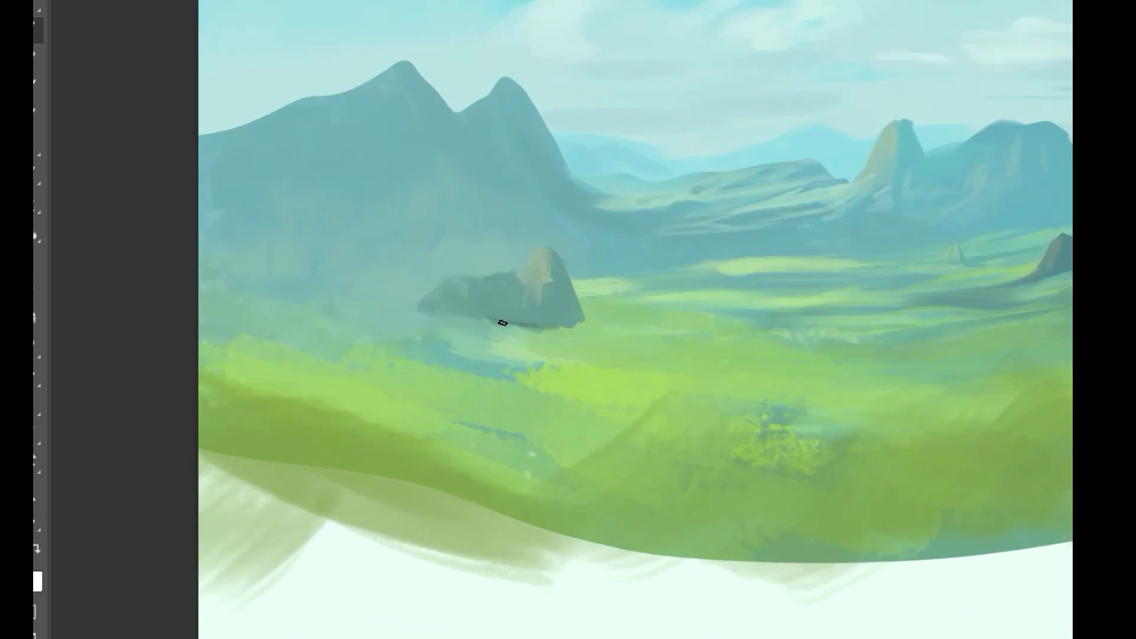
Step: Block in a dark rock formation with a tall tower and a smaller pillar left of the brown-faced rock
{"action": "mouse_move", "coordinate": [479, 296]}
{"action": "left_mouse_down"}
{"action": "mouse_move", "coordinate": [438, 268]}
{"action": "mouse_move", "coordinate": [441, 311]}
{"action": "mouse_move", "coordinate": [530, 329]}
{"action": "mouse_move", "coordinate": [426, 211]}
{"action": "mouse_move", "coordinate": [421, 249]}
{"action": "mouse_move", "coordinate": [410, 252]}
{"action": "mouse_move", "coordinate": [436, 236]}
{"action": "mouse_move", "coordinate": [263, 311]}
{"action": "left_mouse_up"}
{"action": "mouse_move", "coordinate": [304, 248]}
{"action": "left_mouse_down"}
{"action": "mouse_move", "coordinate": [319, 249]}
{"action": "mouse_move", "coordinate": [184, 308]}
{"action": "left_mouse_up"}
{"action": "mouse_move", "coordinate": [561, 337]}
{"action": "left_mouse_down"}
{"action": "mouse_move", "coordinate": [375, 307]}
{"action": "mouse_move", "coordinate": [278, 322]}
{"action": "left_mouse_up"}
{"action": "left_click", "coordinate": [407, 301], "text": "alt"}
{"action": "mouse_move", "coordinate": [432, 302]}
{"action": "left_mouse_down"}
{"action": "mouse_move", "coordinate": [434, 282]}
{"action": "mouse_move", "coordinate": [384, 316]}
{"action": "mouse_move", "coordinate": [325, 325]}
{"action": "left_mouse_up"}
{"action": "left_click", "coordinate": [420, 349], "text": "alt"}
{"action": "mouse_move", "coordinate": [394, 330]}
{"action": "left_mouse_down"}
{"action": "mouse_move", "coordinate": [284, 349]}
{"action": "mouse_move", "coordinate": [253, 341]}
{"action": "mouse_move", "coordinate": [297, 319]}
{"action": "left_mouse_up"}
Step: Sweep olive and dark green shadows across the grass below the dark rock formation
{"action": "left_click", "coordinate": [494, 325], "text": "alt"}
{"action": "mouse_move", "coordinate": [407, 344]}
{"action": "left_mouse_down"}
{"action": "mouse_move", "coordinate": [617, 357]}
{"action": "mouse_move", "coordinate": [467, 348]}
{"action": "mouse_move", "coordinate": [659, 411]}
{"action": "left_mouse_up"}
{"action": "left_click", "coordinate": [503, 342], "text": "alt"}
{"action": "left_click_drag", "start_coordinate": [340, 359], "coordinate": [437, 385]}
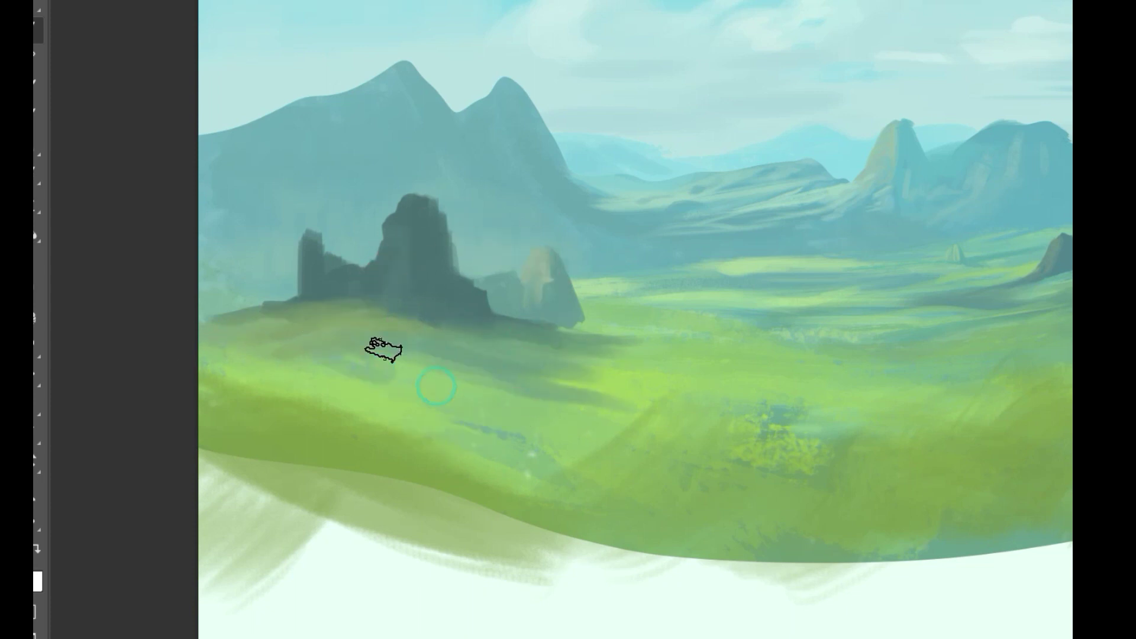
{"action": "mouse_move", "coordinate": [634, 374]}
{"action": "left_mouse_down"}
{"action": "mouse_move", "coordinate": [570, 357]}
{"action": "mouse_move", "coordinate": [690, 345]}
{"action": "left_mouse_up"}
{"action": "left_click_drag", "start_coordinate": [583, 379], "coordinate": [463, 388]}
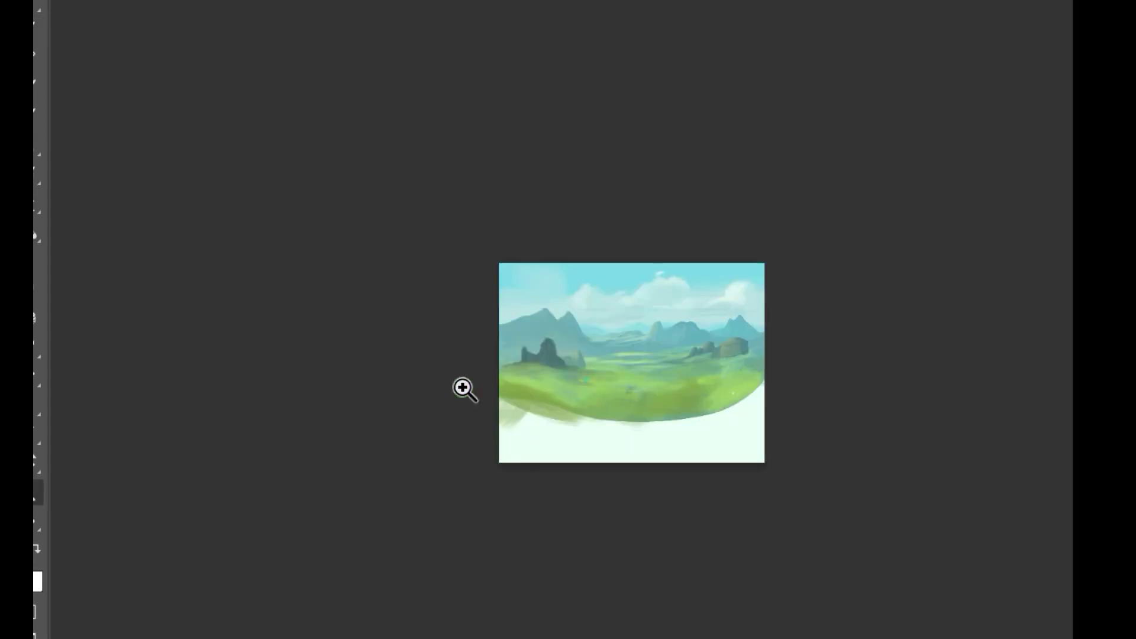
Step: Paint brown vertical sunlit strips down the tall rock tower with a smaller brush and add a pointed peak
{"action": "mouse_move", "coordinate": [547, 365]}
{"action": "left_mouse_down"}
{"action": "mouse_move", "coordinate": [716, 285]}
{"action": "mouse_move", "coordinate": [610, 299]}
{"action": "left_mouse_up"}
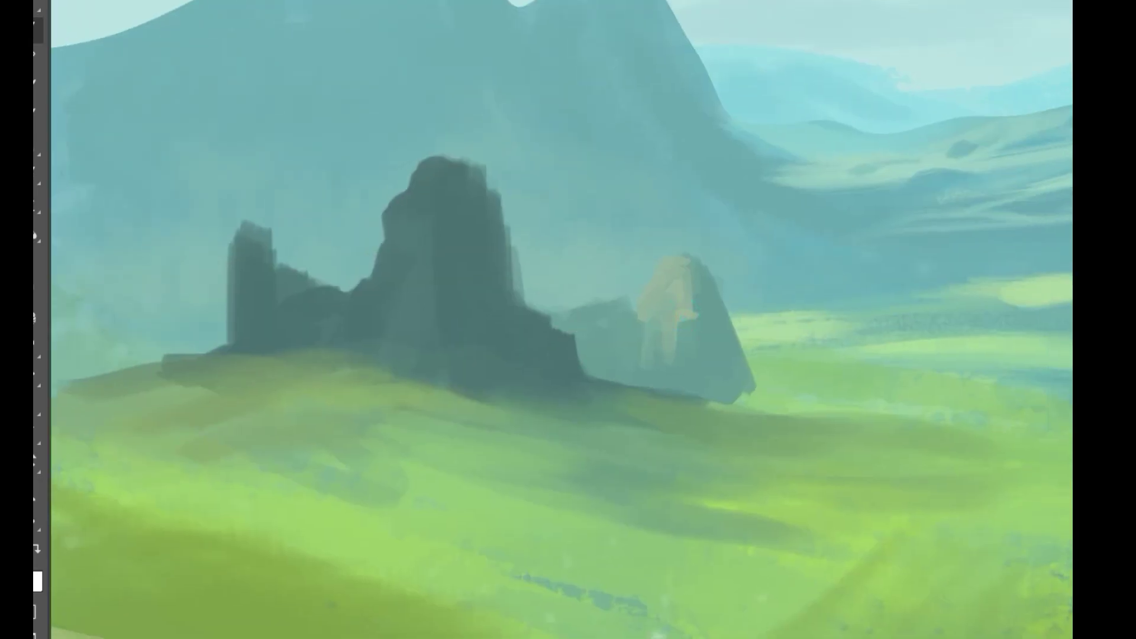
{"action": "mouse_move", "coordinate": [421, 290]}
{"action": "left_mouse_down"}
{"action": "mouse_move", "coordinate": [431, 236]}
{"action": "mouse_move", "coordinate": [400, 225]}
{"action": "left_mouse_up"}
{"action": "key", "text": "bracketleft"}
{"action": "key", "text": "bracketleft"}
{"action": "key", "text": "bracketleft"}
{"action": "key", "text": "bracketleft"}
{"action": "left_click_drag", "start_coordinate": [420, 172], "coordinate": [418, 296]}
{"action": "left_click_drag", "start_coordinate": [404, 217], "coordinate": [408, 367]}
{"action": "mouse_move", "coordinate": [390, 367]}
{"action": "left_mouse_down"}
{"action": "mouse_move", "coordinate": [395, 203]}
{"action": "mouse_move", "coordinate": [456, 170]}
{"action": "mouse_move", "coordinate": [456, 144]}
{"action": "mouse_move", "coordinate": [467, 240]}
{"action": "mouse_move", "coordinate": [485, 213]}
{"action": "mouse_move", "coordinate": [559, 202]}
{"action": "left_mouse_up"}
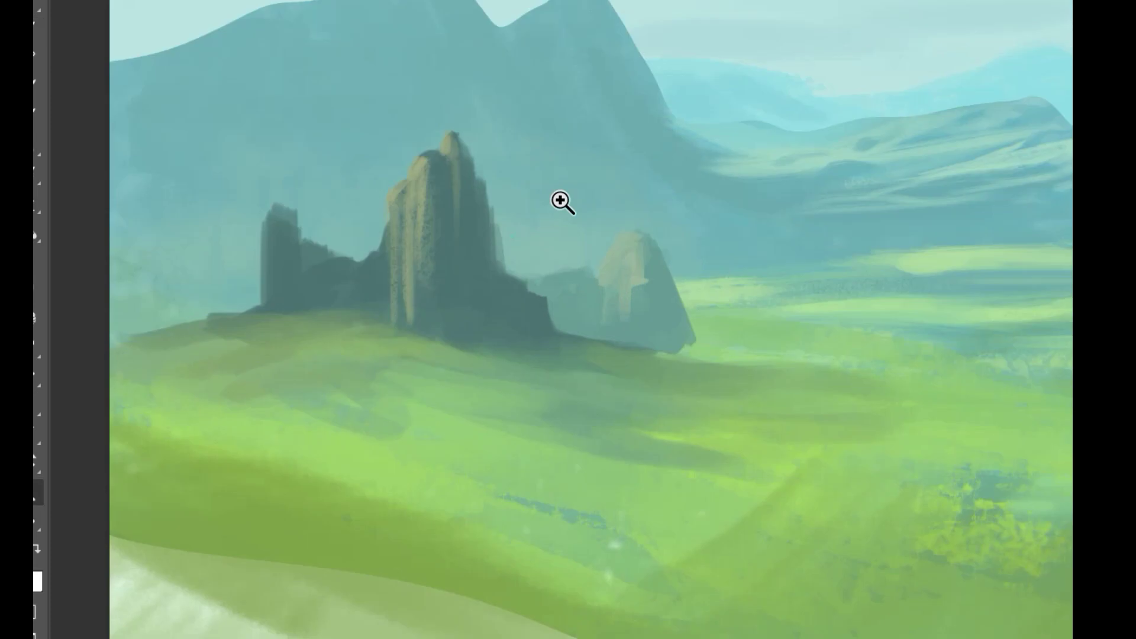
Step: Round off the tower's dark right shoulder and paint brown lit faces on the low rocks left of the tower
{"action": "left_click", "coordinate": [534, 302], "text": "alt"}
{"action": "left_click_drag", "start_coordinate": [532, 280], "coordinate": [515, 275]}
{"action": "scroll", "coordinate": [576, 320], "scroll_direction": "down", "scroll_amount": 4}
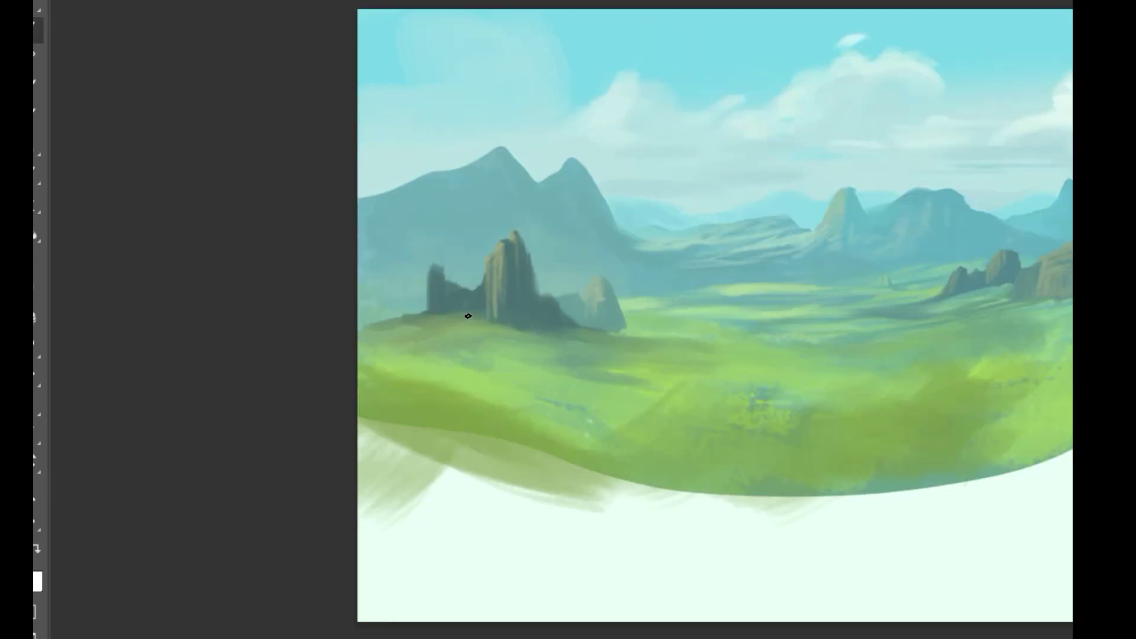
{"action": "scroll", "coordinate": [468, 316], "scroll_direction": "up", "scroll_amount": 4}
{"action": "mouse_move", "coordinate": [499, 304]}
{"action": "left_mouse_down"}
{"action": "mouse_move", "coordinate": [476, 337]}
{"action": "mouse_move", "coordinate": [426, 298]}
{"action": "mouse_move", "coordinate": [437, 307]}
{"action": "left_mouse_up"}
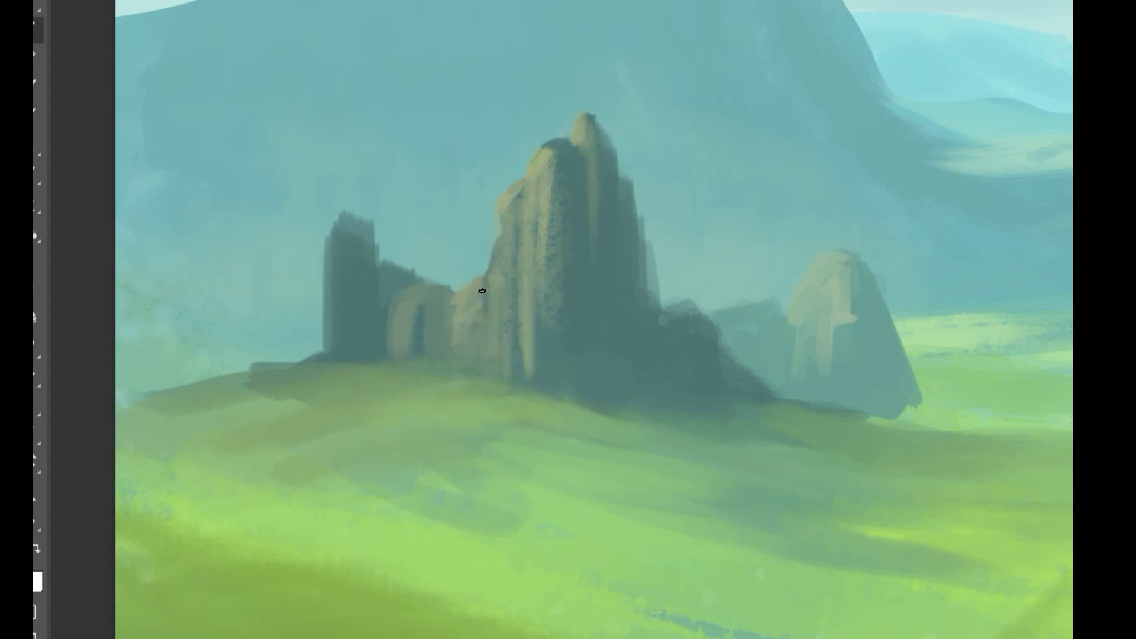
{"action": "left_click_drag", "start_coordinate": [556, 252], "coordinate": [434, 420]}
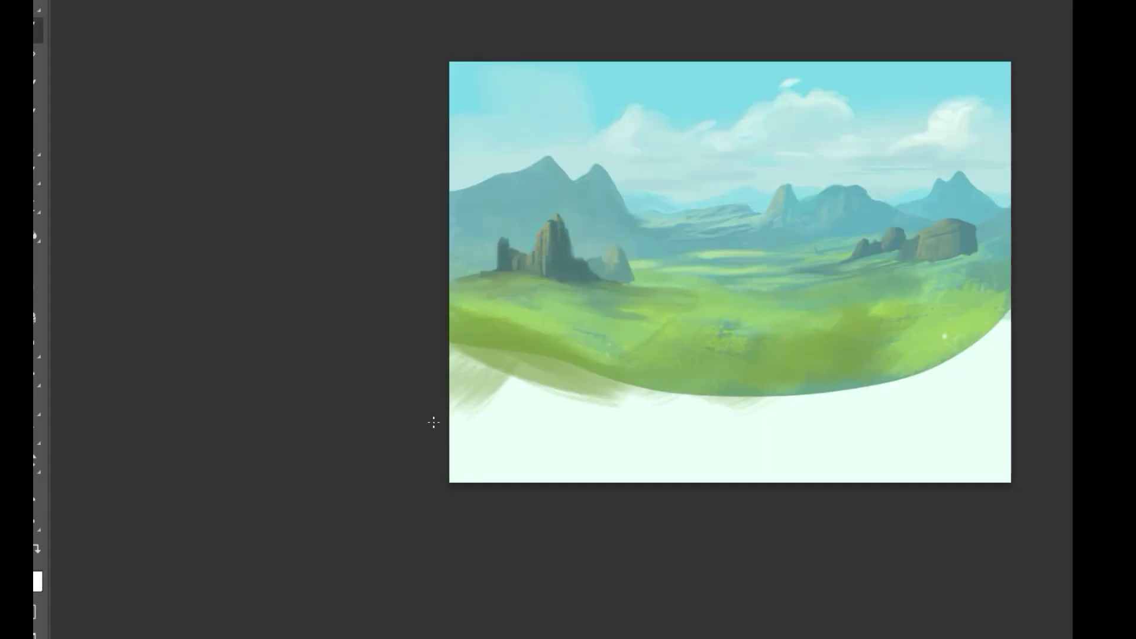
Step: Refine the tall tower's brown vertical streaks and shaded edges
{"action": "left_click_drag", "start_coordinate": [634, 263], "coordinate": [824, 211]}
{"action": "left_click_drag", "start_coordinate": [542, 199], "coordinate": [540, 244]}
{"action": "left_click_drag", "start_coordinate": [572, 187], "coordinate": [466, 295]}
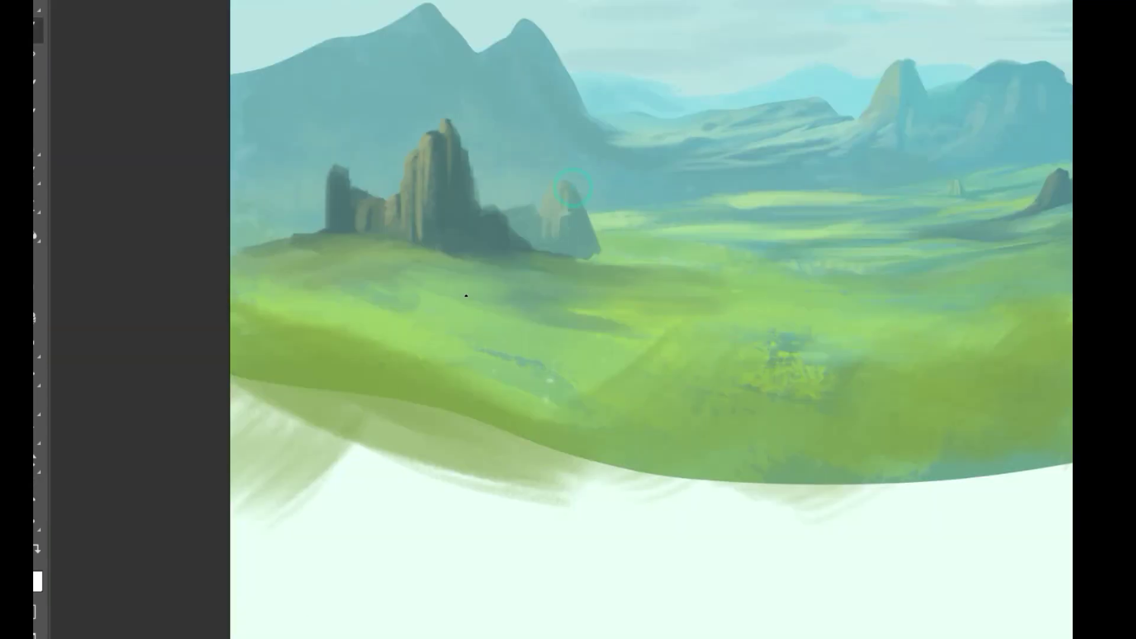
{"action": "scroll", "coordinate": [438, 122], "scroll_direction": "up", "scroll_amount": 2}
{"action": "left_click_drag", "start_coordinate": [485, 189], "coordinate": [434, 242]}
{"action": "left_click_drag", "start_coordinate": [475, 139], "coordinate": [503, 121]}
{"action": "left_click_drag", "start_coordinate": [457, 204], "coordinate": [455, 270]}
{"action": "left_click_drag", "start_coordinate": [480, 182], "coordinate": [312, 218]}
{"action": "left_click_drag", "start_coordinate": [461, 147], "coordinate": [560, 93]}
Step: Paint a brown sunlit face on the left pillar and taper its base outward into the slope
{"action": "left_click_drag", "start_coordinate": [305, 391], "coordinate": [304, 452]}
{"action": "left_click_drag", "start_coordinate": [305, 392], "coordinate": [304, 498]}
{"action": "left_click_drag", "start_coordinate": [320, 368], "coordinate": [313, 442]}
{"action": "mouse_move", "coordinate": [321, 379]}
{"action": "left_mouse_down"}
{"action": "mouse_move", "coordinate": [318, 430]}
{"action": "mouse_move", "coordinate": [296, 455]}
{"action": "left_mouse_up"}
{"action": "mouse_move", "coordinate": [309, 438]}
{"action": "left_mouse_down"}
{"action": "mouse_move", "coordinate": [304, 514]}
{"action": "mouse_move", "coordinate": [256, 535]}
{"action": "left_mouse_up"}
{"action": "mouse_move", "coordinate": [314, 468]}
{"action": "left_mouse_down"}
{"action": "mouse_move", "coordinate": [296, 521]}
{"action": "mouse_move", "coordinate": [275, 539]}
{"action": "left_mouse_up"}
Step: Touch up the low rocks between the pillar and tower and blend the formation's base into the grass
{"action": "left_click", "coordinate": [330, 482], "text": "alt"}
{"action": "left_click", "coordinate": [415, 455], "text": "alt"}
{"action": "left_click_drag", "start_coordinate": [445, 459], "coordinate": [436, 472]}
{"action": "mouse_move", "coordinate": [406, 459]}
{"action": "left_mouse_down"}
{"action": "mouse_move", "coordinate": [404, 502]}
{"action": "mouse_move", "coordinate": [370, 506]}
{"action": "left_mouse_up"}
{"action": "left_click_drag", "start_coordinate": [405, 470], "coordinate": [259, 568]}
{"action": "left_click_drag", "start_coordinate": [466, 475], "coordinate": [574, 426]}
{"action": "left_click_drag", "start_coordinate": [335, 464], "coordinate": [460, 394]}
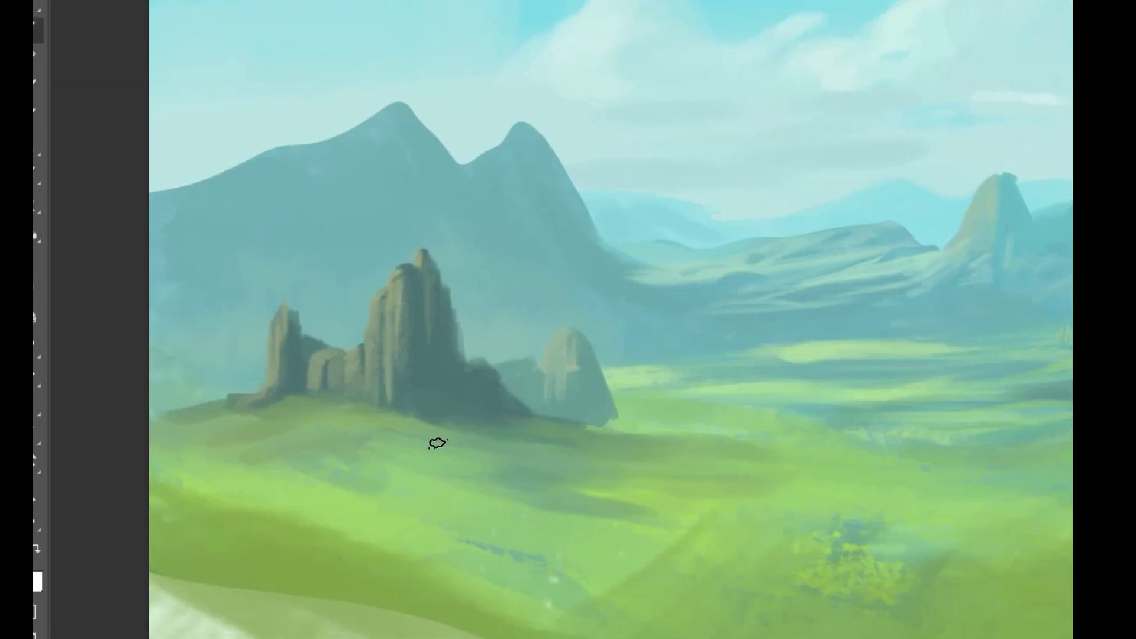
Step: Paint dark green patches and textured shadow strokes on the grass right of the rock formation
{"action": "scroll", "coordinate": [511, 473], "scroll_direction": "down", "scroll_amount": 5}
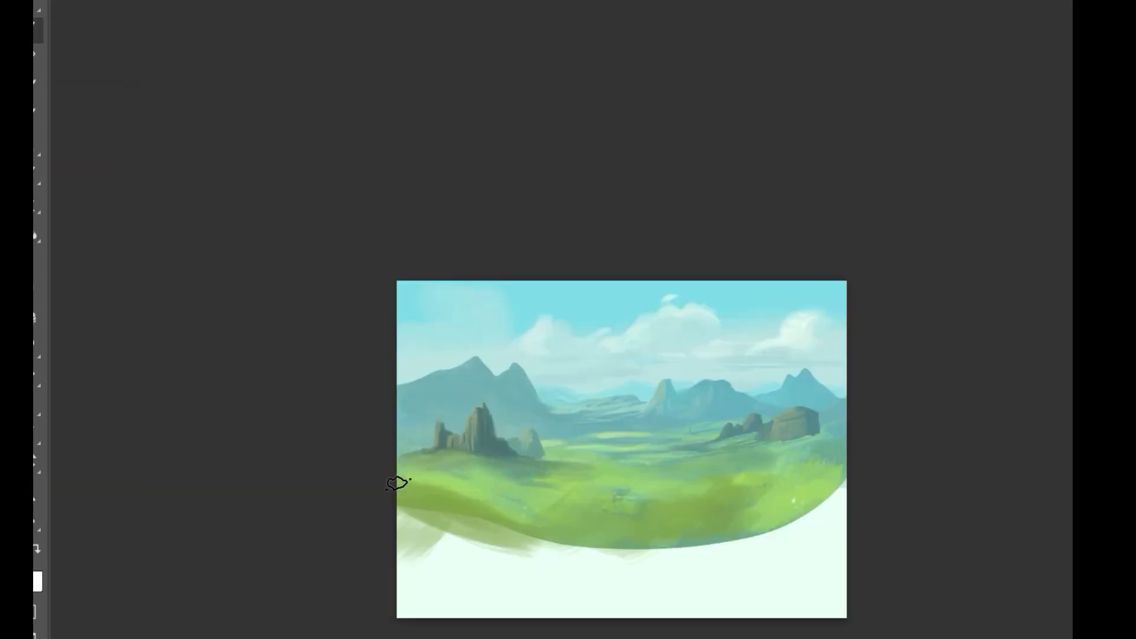
{"action": "scroll", "coordinate": [576, 470], "scroll_direction": "up", "scroll_amount": 5}
{"action": "scroll", "coordinate": [490, 426], "scroll_direction": "down", "scroll_amount": 4}
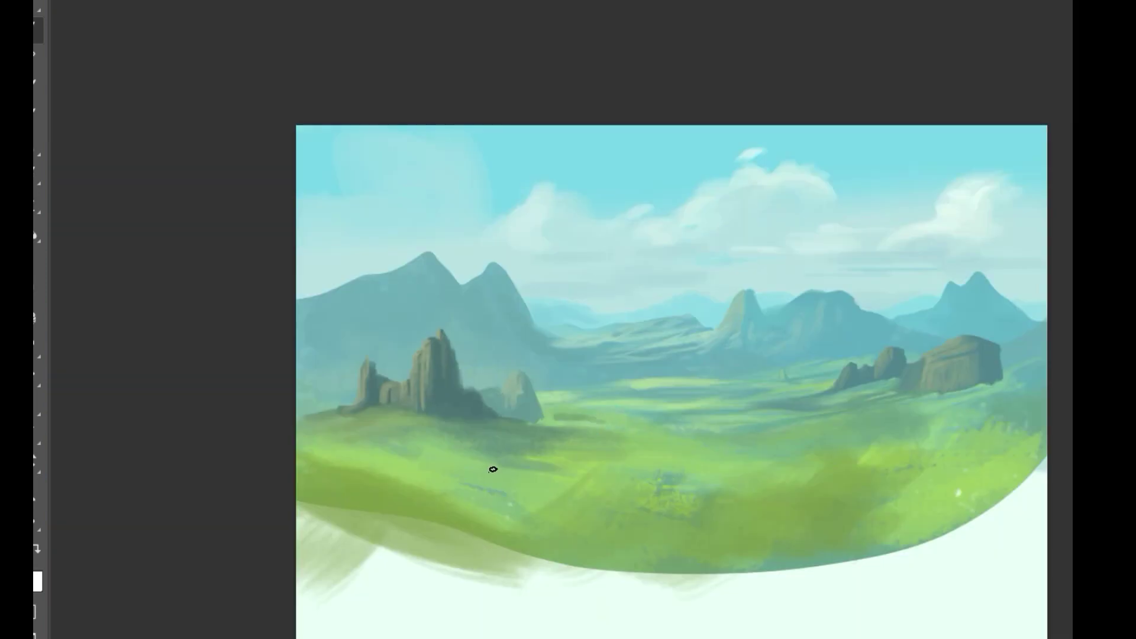
{"action": "scroll", "coordinate": [755, 408], "scroll_direction": "up", "scroll_amount": 3}
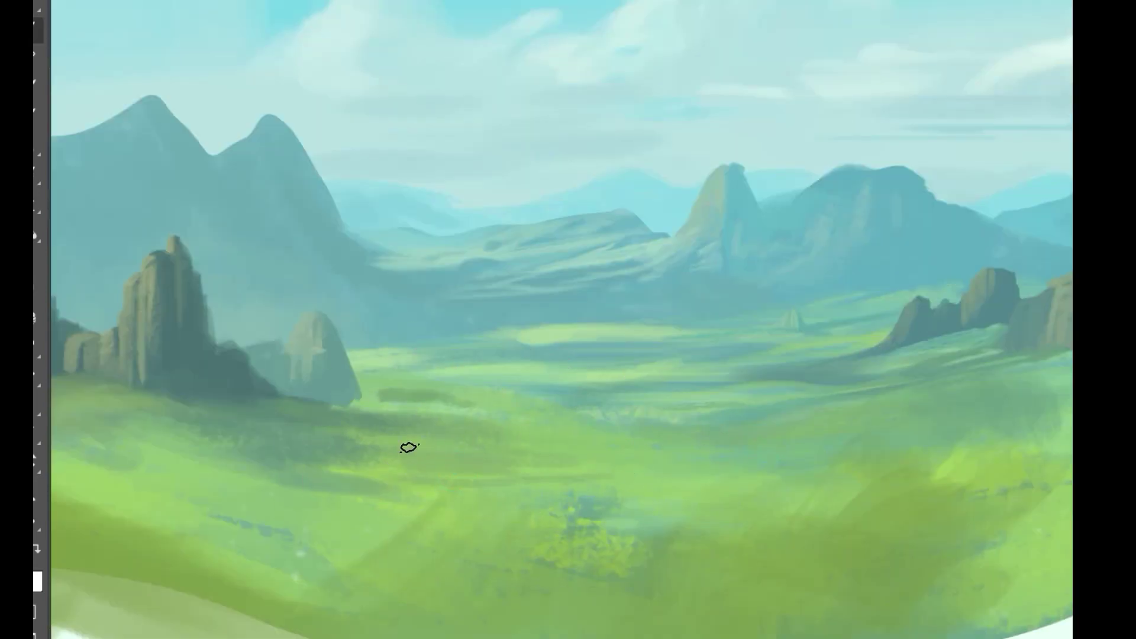
{"action": "scroll", "coordinate": [355, 473], "scroll_direction": "down", "scroll_amount": 4}
{"action": "scroll", "coordinate": [358, 408], "scroll_direction": "up", "scroll_amount": 4}
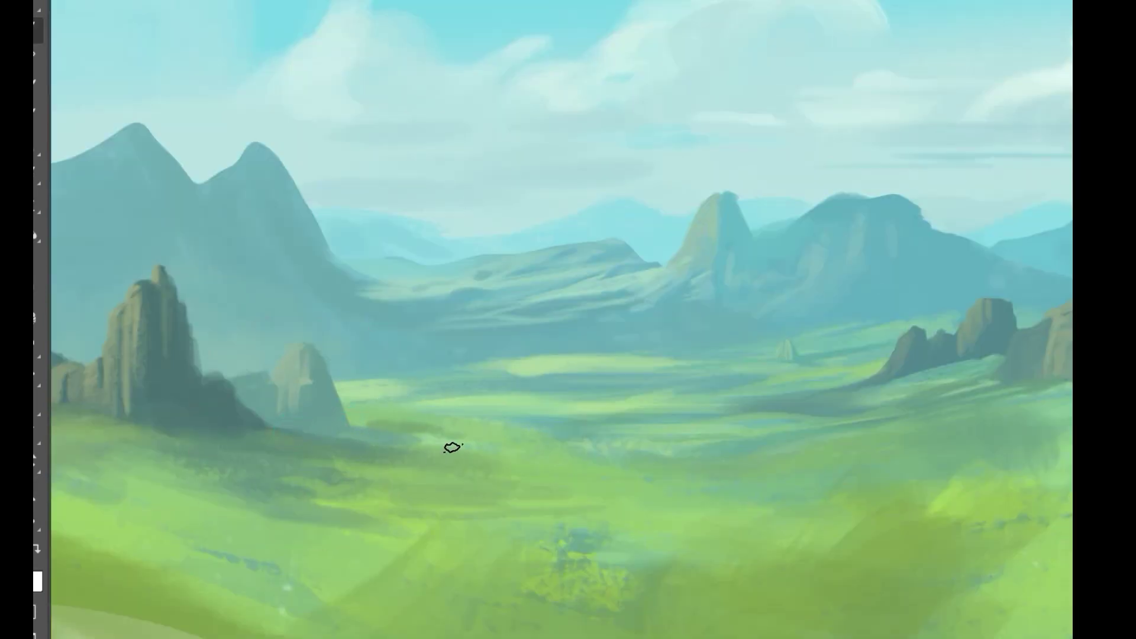
{"action": "scroll", "coordinate": [452, 448], "scroll_direction": "down", "scroll_amount": 4}
{"action": "scroll", "coordinate": [467, 314], "scroll_direction": "up", "scroll_amount": 4}
Step: Paint soft olive-brown ground at the canvas's left edge beside the pillar with an enlarged brush
{"action": "left_click", "coordinate": [392, 357], "text": "alt"}
{"action": "mouse_move", "coordinate": [314, 396]}
{"action": "left_mouse_down"}
{"action": "mouse_move", "coordinate": [268, 403]}
{"action": "mouse_move", "coordinate": [266, 438]}
{"action": "left_mouse_up"}
{"action": "key", "text": "]"}
{"action": "key", "text": "]"}
{"action": "key", "text": "]"}
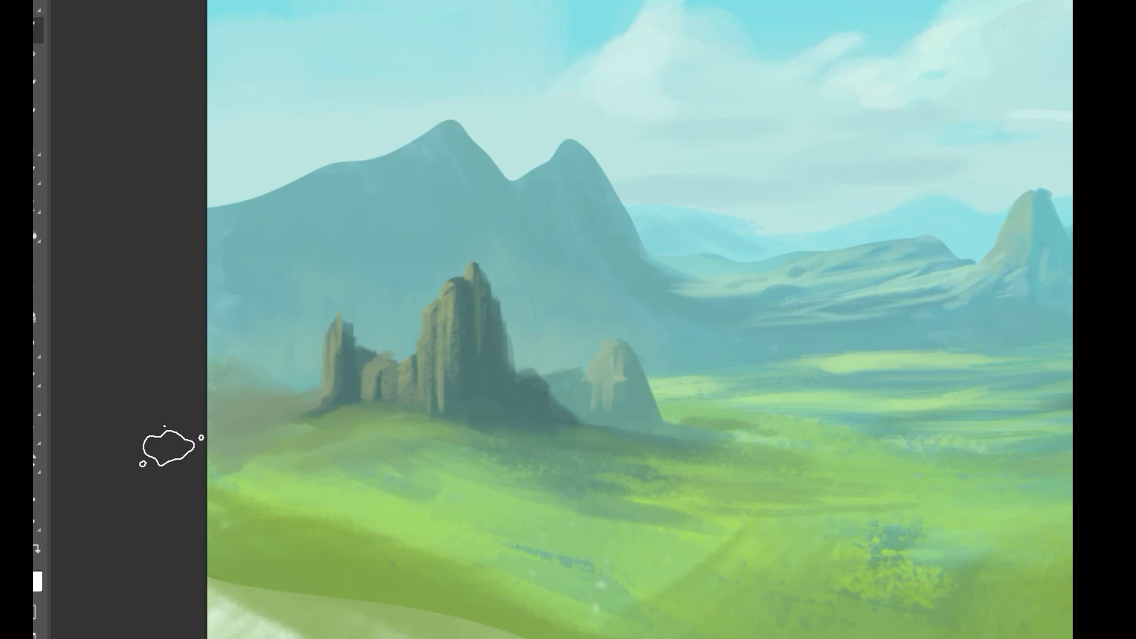
{"action": "scroll", "coordinate": [469, 500], "scroll_direction": "down", "scroll_amount": 1}
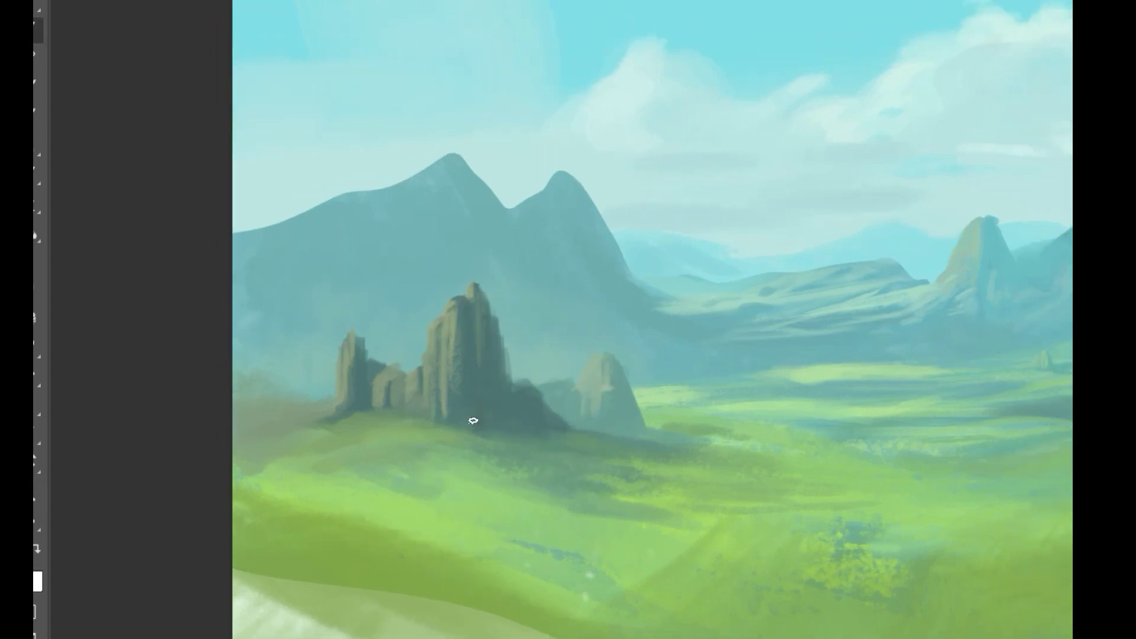
{"action": "scroll", "coordinate": [524, 435], "scroll_direction": "down", "scroll_amount": 2}
Step: Shade the twin-peaked left mountains with lighter blue-grey left slopes and darker right sides
{"action": "scroll", "coordinate": [621, 335], "scroll_direction": "up", "scroll_amount": 5}
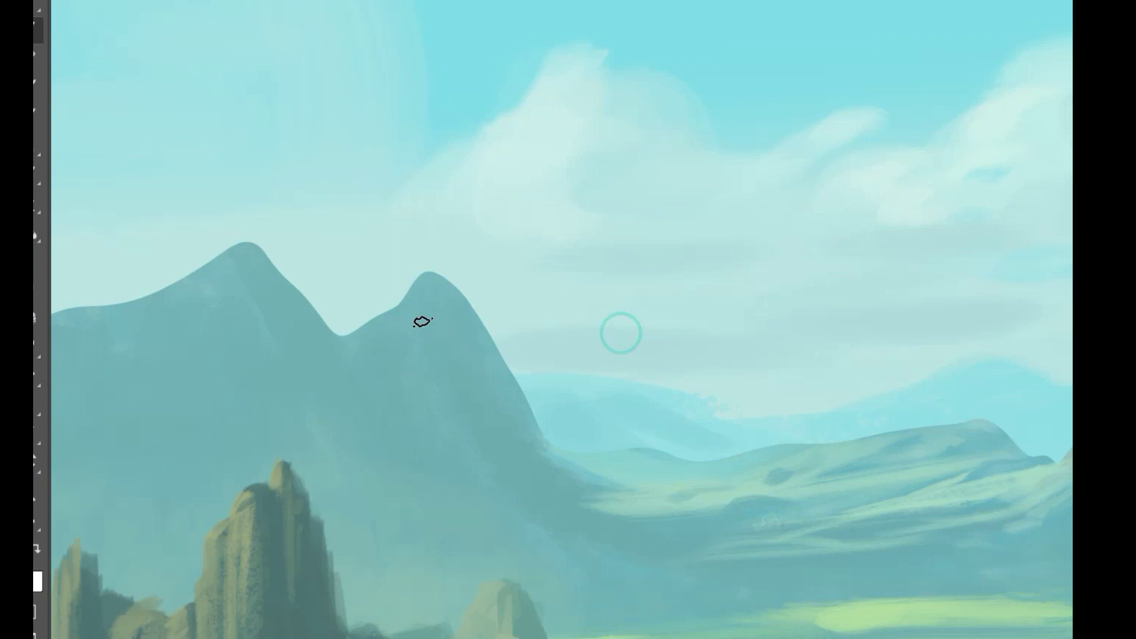
{"action": "left_click_drag", "start_coordinate": [359, 330], "coordinate": [332, 326]}
{"action": "left_click_drag", "start_coordinate": [246, 240], "coordinate": [126, 297]}
{"action": "left_click_drag", "start_coordinate": [191, 322], "coordinate": [137, 325]}
{"action": "mouse_move", "coordinate": [230, 335]}
{"action": "left_mouse_down"}
{"action": "mouse_move", "coordinate": [444, 327]}
{"action": "mouse_move", "coordinate": [461, 312]}
{"action": "left_mouse_up"}
{"action": "key", "text": "bracketright"}
{"action": "key", "text": "bracketright"}
{"action": "key", "text": "bracketright"}
{"action": "key", "text": "bracketright"}
{"action": "mouse_move", "coordinate": [345, 415]}
{"action": "left_mouse_down"}
{"action": "mouse_move", "coordinate": [225, 447]}
{"action": "mouse_move", "coordinate": [400, 383]}
{"action": "left_mouse_up"}
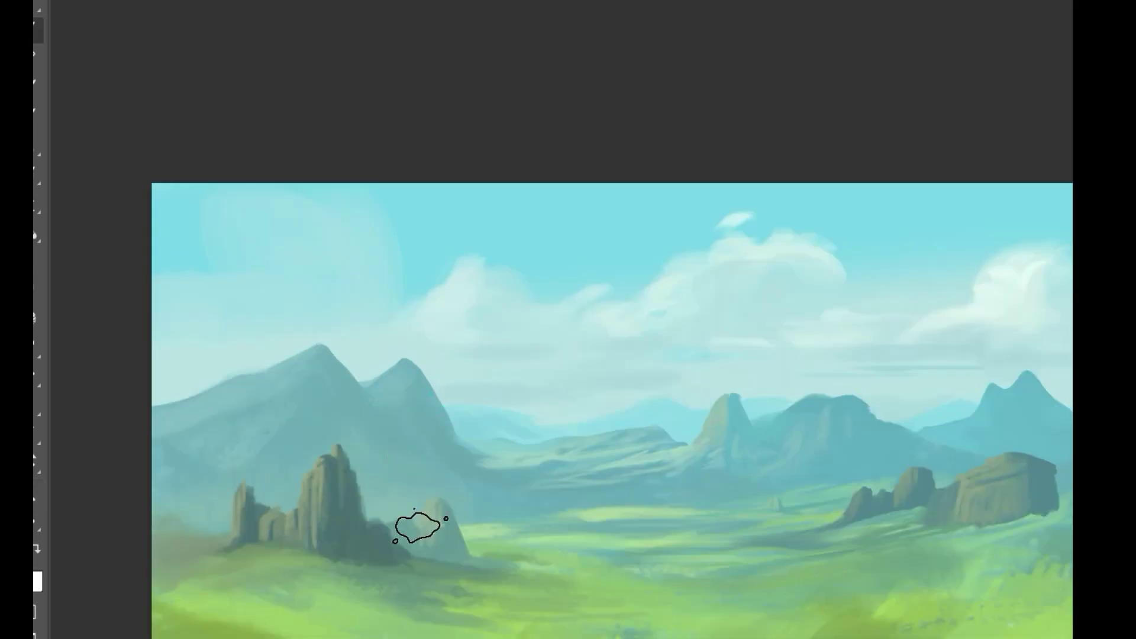
Step: Add ochre-tinted patches and thin dark green streaks to the meadow below the rock formation
{"action": "left_click_drag", "start_coordinate": [517, 518], "coordinate": [587, 363]}
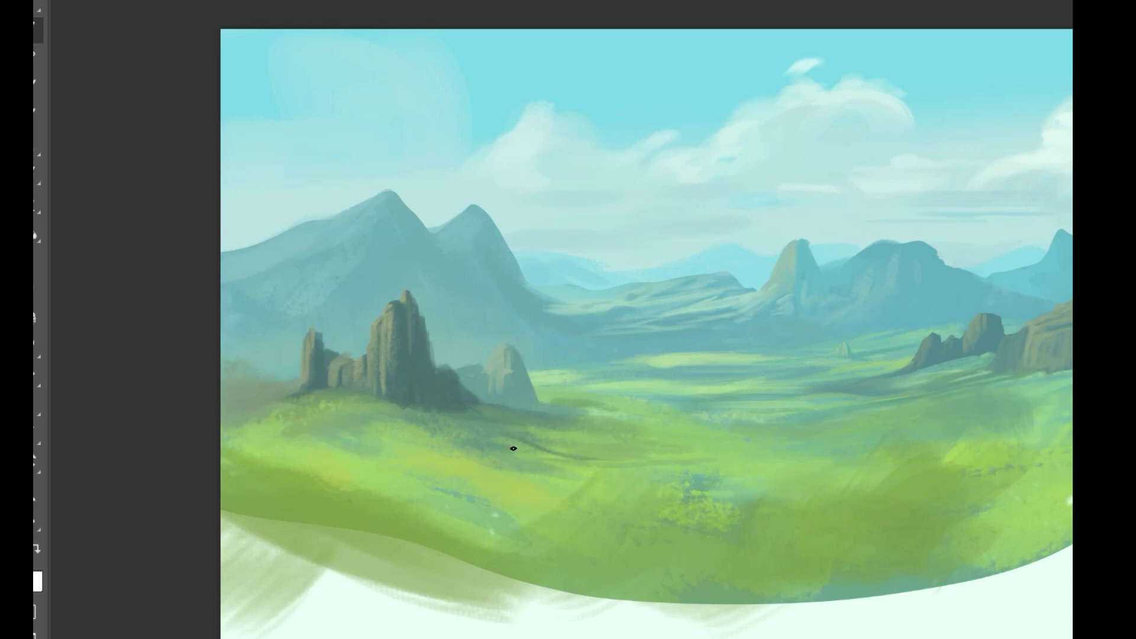
{"action": "left_click_drag", "start_coordinate": [539, 407], "coordinate": [593, 327]}
{"action": "left_click_drag", "start_coordinate": [434, 409], "coordinate": [503, 423]}
{"action": "left_click", "coordinate": [324, 353], "text": "alt"}
{"action": "mouse_move", "coordinate": [362, 355]}
{"action": "left_mouse_down"}
{"action": "mouse_move", "coordinate": [571, 430]}
{"action": "mouse_move", "coordinate": [386, 421]}
{"action": "left_mouse_up"}
{"action": "left_click_drag", "start_coordinate": [390, 416], "coordinate": [236, 332]}
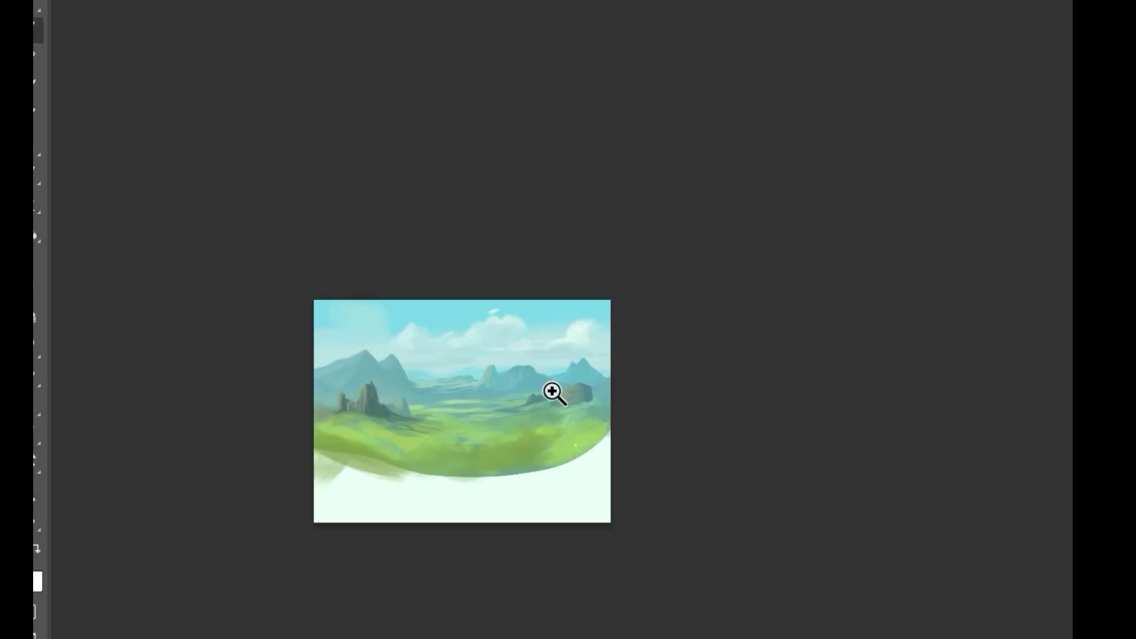
Step: Paint thin, textured yellow-green streaks across the blue-green bands of the central valley floor
{"action": "left_click_drag", "start_coordinate": [516, 409], "coordinate": [598, 379]}
{"action": "left_click_drag", "start_coordinate": [609, 334], "coordinate": [636, 314]}
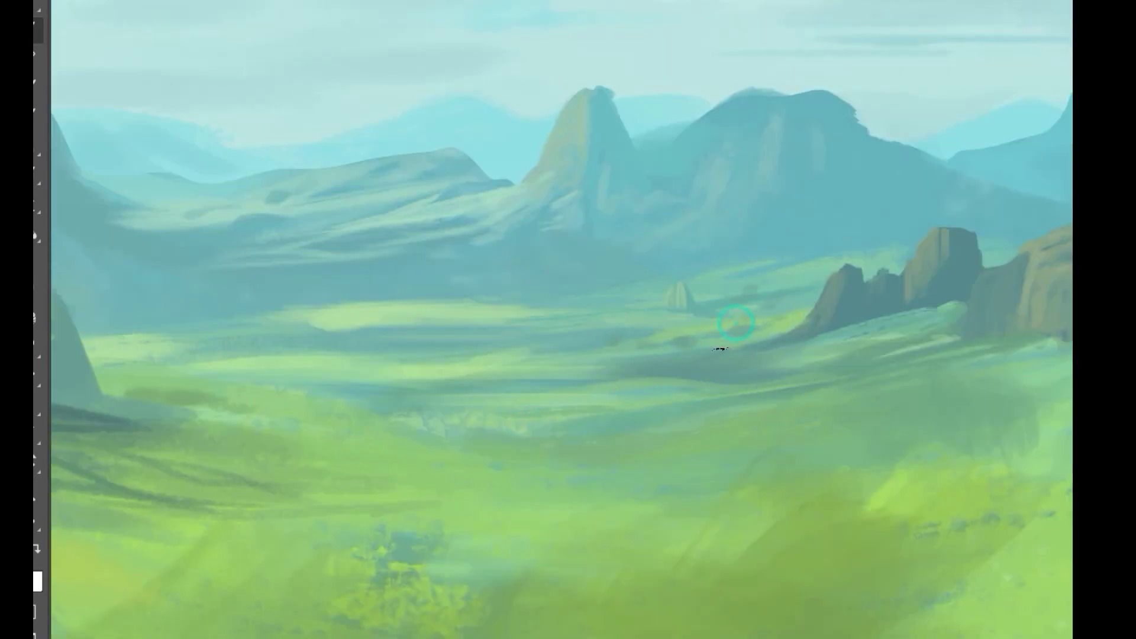
{"action": "left_click_drag", "start_coordinate": [571, 374], "coordinate": [608, 367]}
{"action": "left_click_drag", "start_coordinate": [493, 329], "coordinate": [299, 335]}
{"action": "mouse_move", "coordinate": [425, 331]}
{"action": "left_mouse_down"}
{"action": "mouse_move", "coordinate": [736, 352]}
{"action": "mouse_move", "coordinate": [411, 335]}
{"action": "left_mouse_up"}
{"action": "left_click_drag", "start_coordinate": [414, 337], "coordinate": [583, 354]}
{"action": "mouse_move", "coordinate": [785, 370]}
{"action": "left_mouse_down"}
{"action": "mouse_move", "coordinate": [705, 358]}
{"action": "mouse_move", "coordinate": [736, 349]}
{"action": "left_mouse_up"}
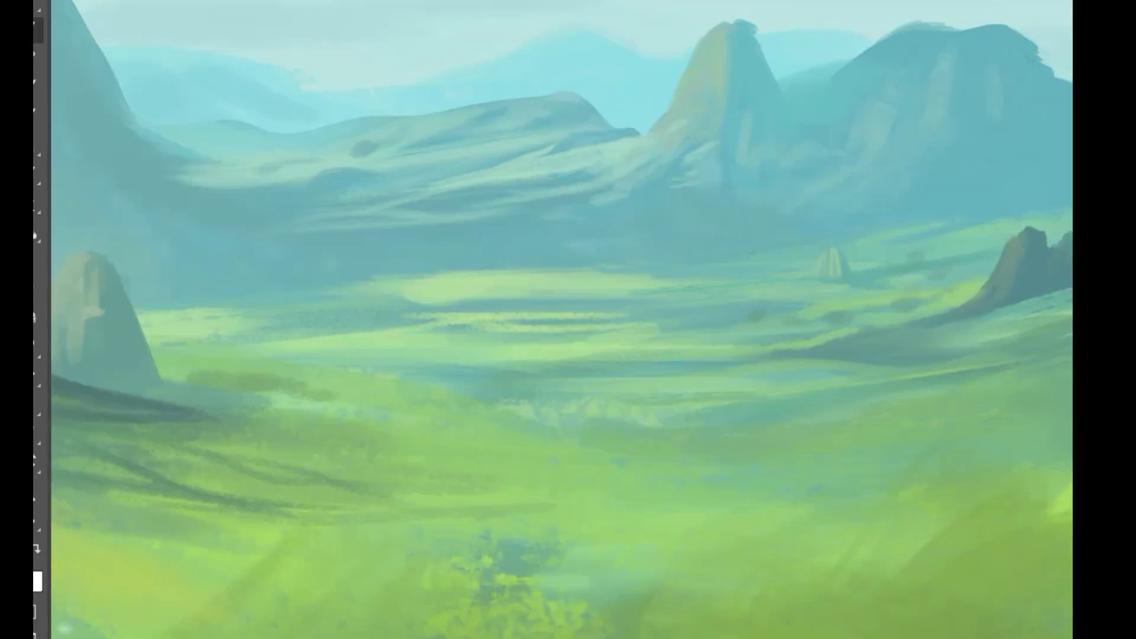
Step: Paint a thin pale-yellow path that bends sharply and winds across the central valley meadow
{"action": "scroll", "coordinate": [764, 384], "scroll_direction": "up", "scroll_amount": 1}
{"action": "mouse_move", "coordinate": [955, 375]}
{"action": "left_mouse_down"}
{"action": "mouse_move", "coordinate": [735, 397]}
{"action": "mouse_move", "coordinate": [367, 394]}
{"action": "mouse_move", "coordinate": [126, 360]}
{"action": "left_mouse_up"}
{"action": "mouse_move", "coordinate": [538, 380]}
{"action": "left_mouse_down"}
{"action": "mouse_move", "coordinate": [444, 393]}
{"action": "mouse_move", "coordinate": [653, 374]}
{"action": "left_mouse_up"}
{"action": "mouse_move", "coordinate": [720, 347]}
{"action": "left_mouse_down"}
{"action": "mouse_move", "coordinate": [389, 374]}
{"action": "mouse_move", "coordinate": [227, 416]}
{"action": "left_mouse_up"}
{"action": "left_click_drag", "start_coordinate": [751, 393], "coordinate": [691, 381]}
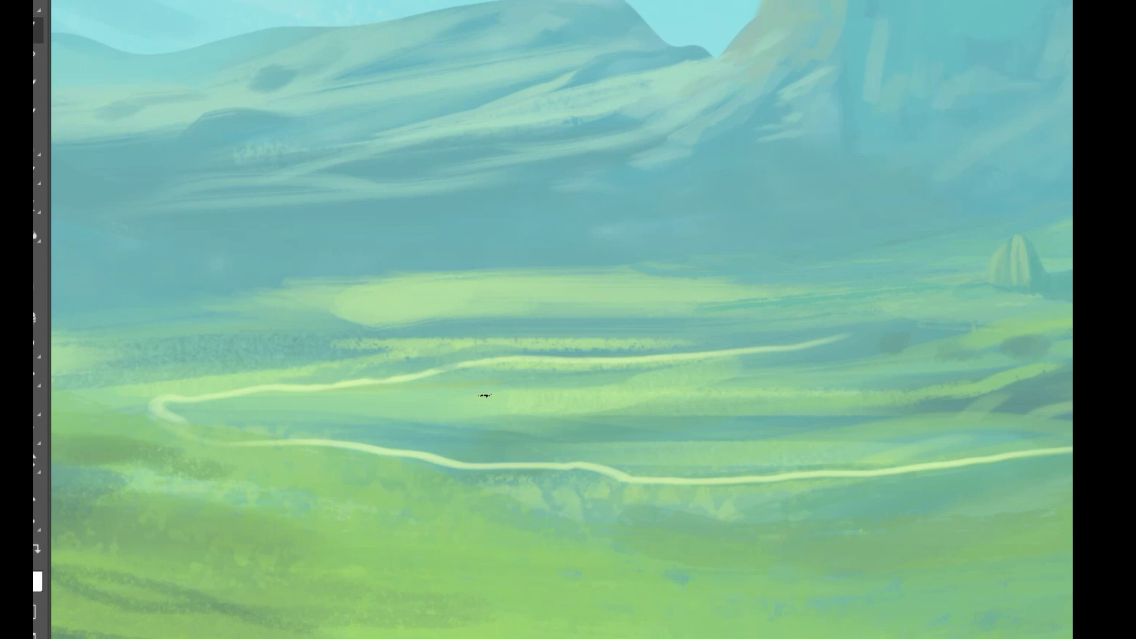
{"action": "left_click_drag", "start_coordinate": [257, 401], "coordinate": [624, 421]}
{"action": "left_click", "coordinate": [462, 355], "text": "alt"}
{"action": "left_click_drag", "start_coordinate": [262, 309], "coordinate": [152, 420]}
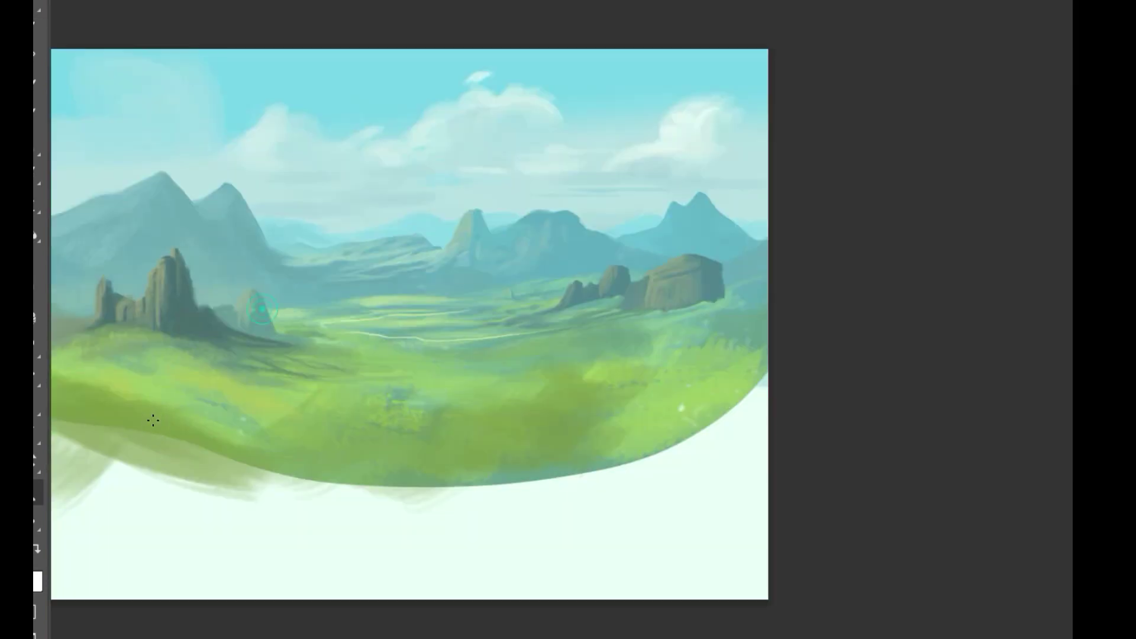
Step: Add sweeping bright green and olive streaks to the grassy slope below the rock formation on the right
{"action": "left_click_drag", "start_coordinate": [429, 360], "coordinate": [482, 359]}
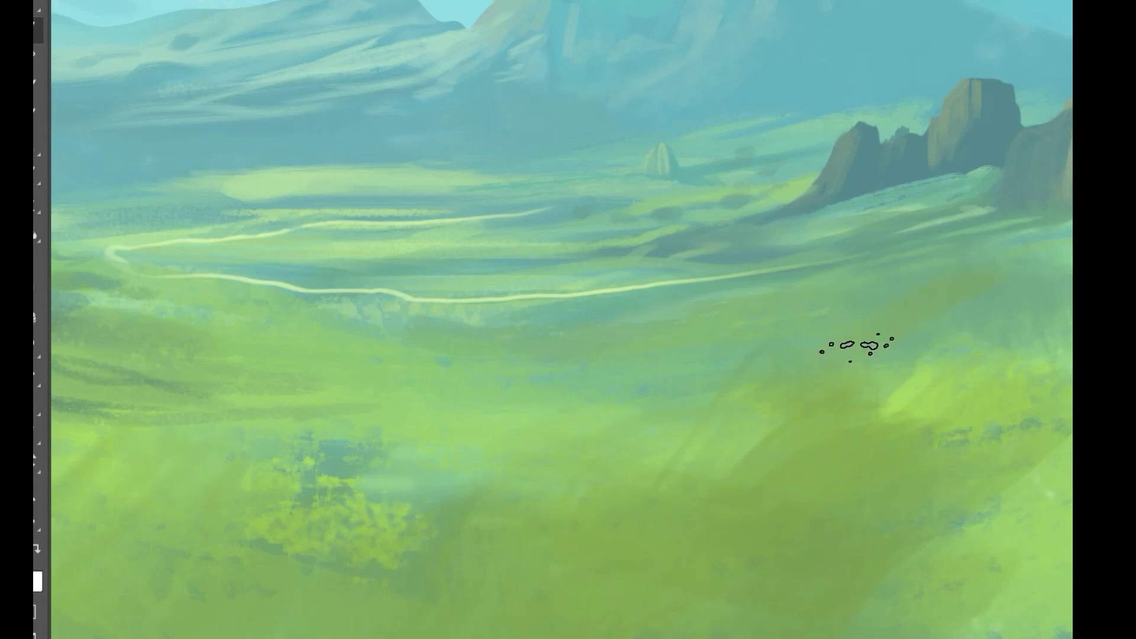
{"action": "mouse_move", "coordinate": [837, 349]}
{"action": "left_mouse_down"}
{"action": "mouse_move", "coordinate": [750, 400]}
{"action": "mouse_move", "coordinate": [733, 380]}
{"action": "mouse_move", "coordinate": [621, 407]}
{"action": "left_mouse_up"}
{"action": "key", "text": "z"}
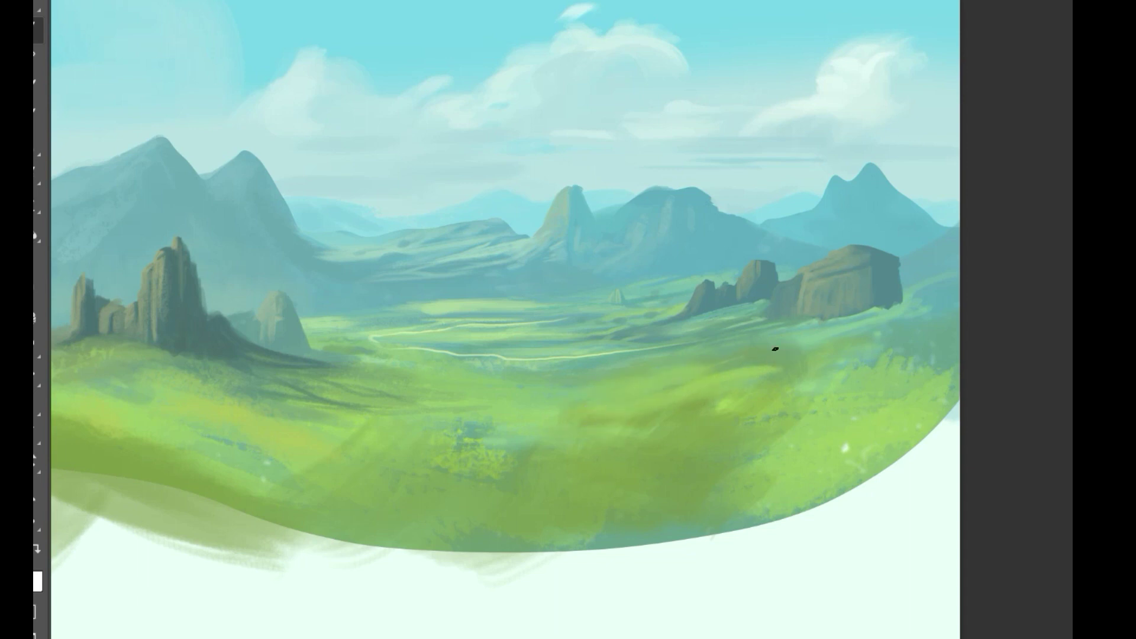
{"action": "key", "text": "ctrl+minus"}
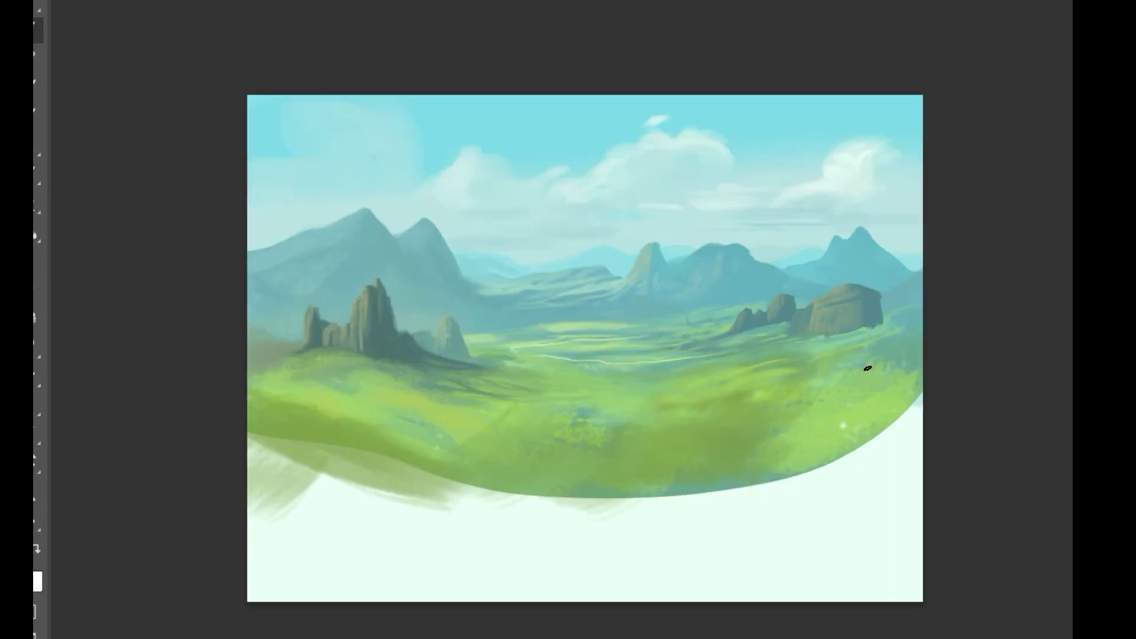
{"action": "scroll", "coordinate": [867, 368], "scroll_direction": "up", "scroll_amount": 3}
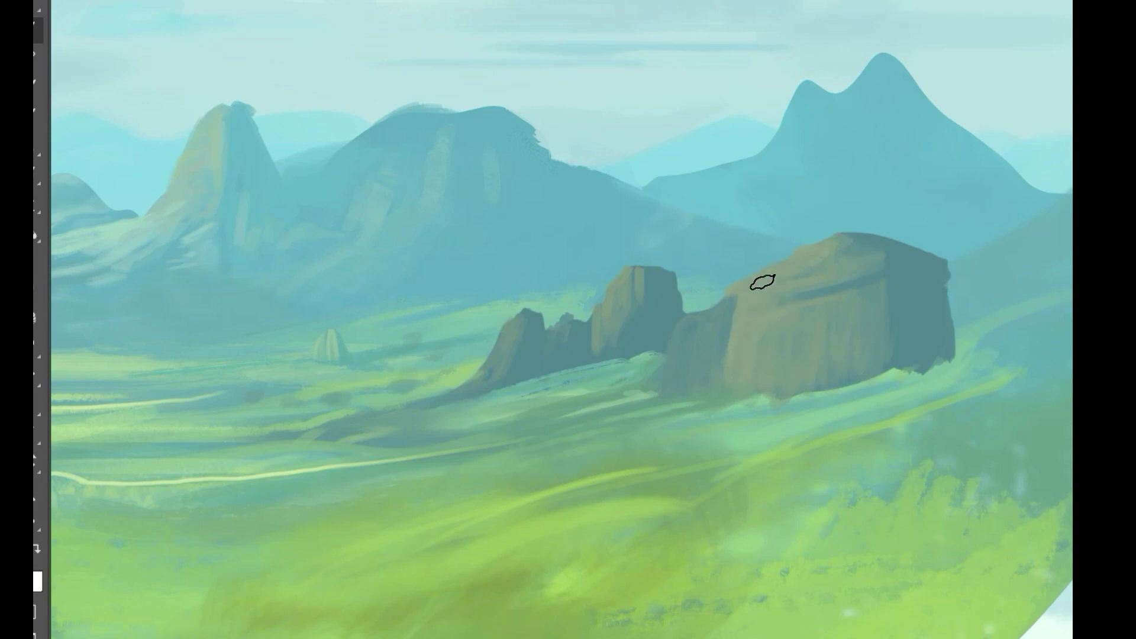
{"action": "scroll", "coordinate": [718, 388], "scroll_direction": "down", "scroll_amount": 3}
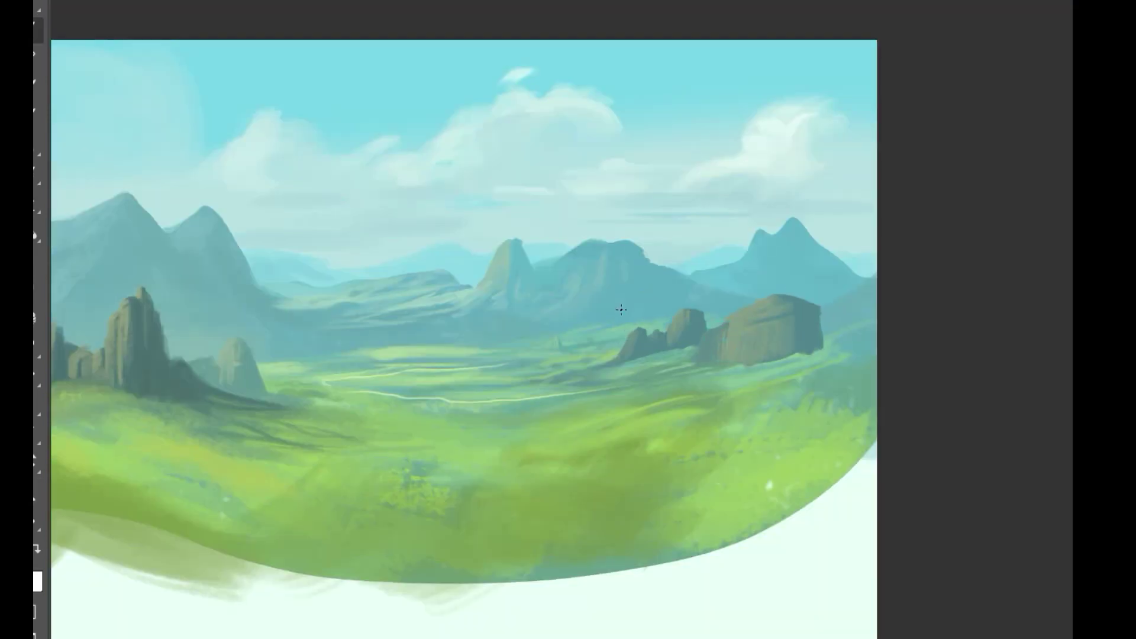
{"action": "scroll", "coordinate": [763, 346], "scroll_direction": "up", "scroll_amount": 2}
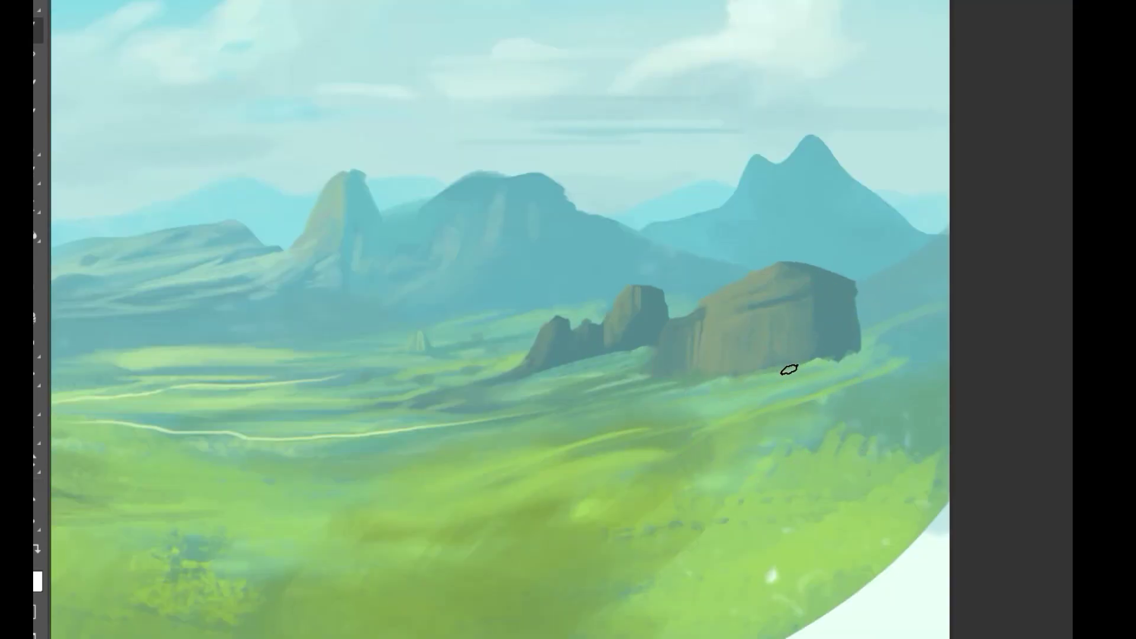
{"action": "scroll", "coordinate": [691, 389], "scroll_direction": "down", "scroll_amount": 3}
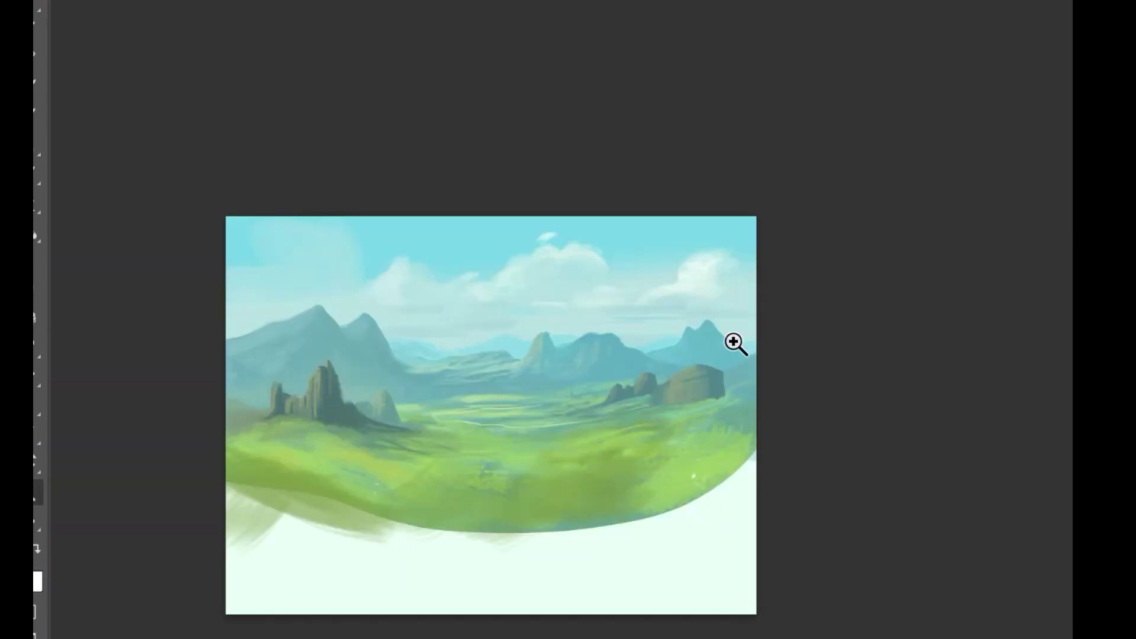
Step: Create a new layer, paint dark olive foreground hills, and select the outline of the right-hand hillside
{"action": "scroll", "coordinate": [735, 343], "scroll_direction": "up", "scroll_amount": 3}
{"action": "scroll", "coordinate": [656, 392], "scroll_direction": "down", "scroll_amount": 3}
{"action": "key", "text": "ctrl+shift+n"}
{"action": "key", "text": "Return"}
{"action": "mouse_move", "coordinate": [734, 416]}
{"action": "left_mouse_down"}
{"action": "mouse_move", "coordinate": [671, 431]}
{"action": "mouse_move", "coordinate": [720, 464]}
{"action": "mouse_move", "coordinate": [537, 443]}
{"action": "mouse_move", "coordinate": [436, 462]}
{"action": "mouse_move", "coordinate": [631, 502]}
{"action": "left_mouse_up"}
{"action": "scroll", "coordinate": [753, 419], "scroll_direction": "up", "scroll_amount": 5}
{"action": "left_click_drag", "start_coordinate": [827, 262], "coordinate": [793, 287]}
{"action": "left_click_drag", "start_coordinate": [436, 456], "coordinate": [829, 263]}
Step: Scatter yellow-green speckled grass texture along the upper edge of the selected hillside
{"action": "key", "text": "b"}
{"action": "mouse_move", "coordinate": [783, 296]}
{"action": "left_mouse_down"}
{"action": "mouse_move", "coordinate": [739, 304]}
{"action": "mouse_move", "coordinate": [598, 387]}
{"action": "left_mouse_up"}
{"action": "left_click_drag", "start_coordinate": [759, 322], "coordinate": [296, 548]}
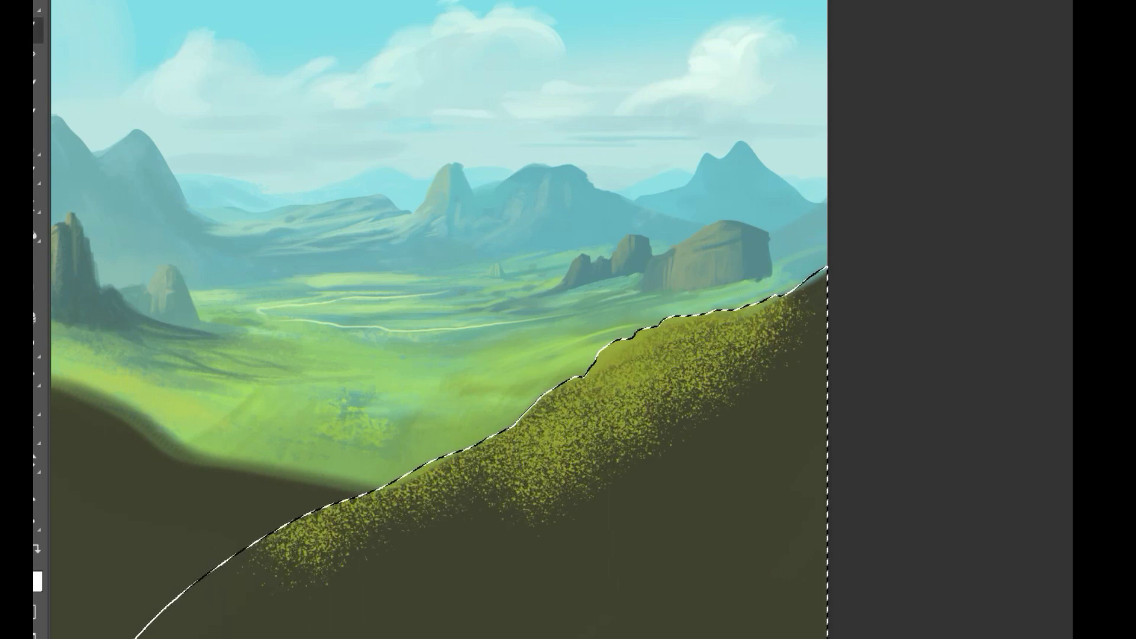
{"action": "mouse_move", "coordinate": [780, 349]}
{"action": "left_mouse_down"}
{"action": "mouse_move", "coordinate": [207, 584]}
{"action": "mouse_move", "coordinate": [630, 464]}
{"action": "mouse_move", "coordinate": [485, 503]}
{"action": "left_mouse_up"}
Step: Shade the selected hillside with soft olive tones and dark ridge contours along its crest, and clear the selection
{"action": "left_click", "coordinate": [451, 459], "text": "alt"}
{"action": "left_click_drag", "start_coordinate": [520, 440], "coordinate": [811, 311]}
{"action": "left_click_drag", "start_coordinate": [741, 306], "coordinate": [637, 377]}
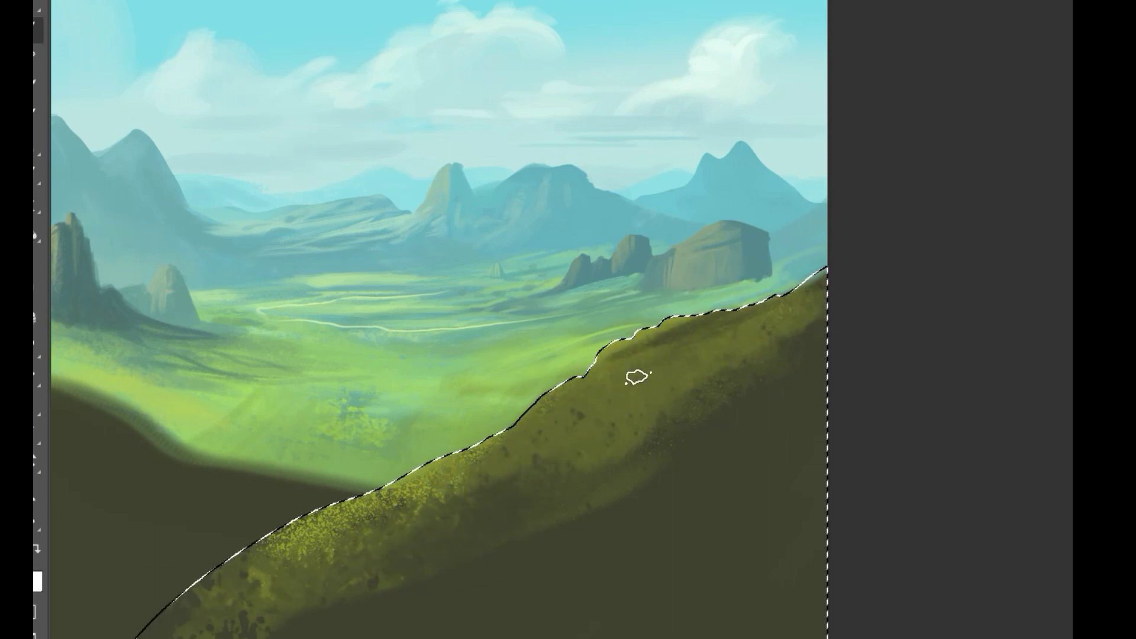
{"action": "left_click_drag", "start_coordinate": [825, 302], "coordinate": [603, 402]}
{"action": "mouse_move", "coordinate": [868, 314]}
{"action": "left_mouse_down"}
{"action": "mouse_move", "coordinate": [733, 349]}
{"action": "mouse_move", "coordinate": [674, 319]}
{"action": "mouse_move", "coordinate": [605, 349]}
{"action": "left_mouse_up"}
{"action": "key", "text": "ctrl+d"}
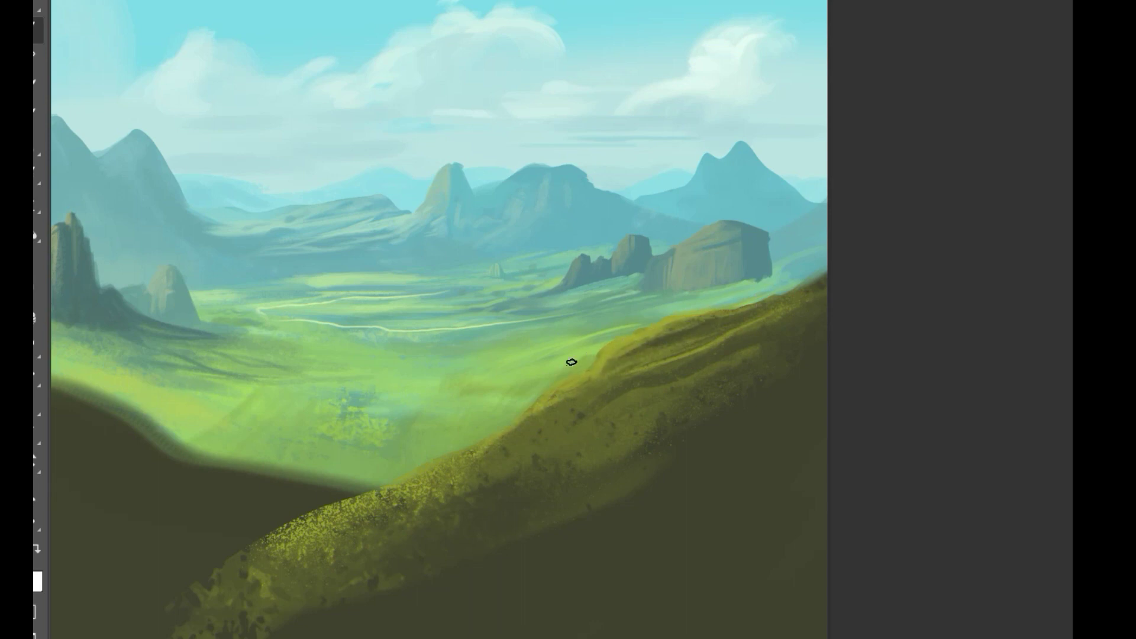
Step: Paint soft, bushy green shading in the valley between the dark left hill and the right hillside
{"action": "mouse_move", "coordinate": [573, 377]}
{"action": "left_mouse_down"}
{"action": "mouse_move", "coordinate": [430, 430]}
{"action": "mouse_move", "coordinate": [421, 451]}
{"action": "mouse_move", "coordinate": [456, 441]}
{"action": "mouse_move", "coordinate": [418, 466]}
{"action": "mouse_move", "coordinate": [286, 478]}
{"action": "left_mouse_up"}
{"action": "mouse_move", "coordinate": [221, 454]}
{"action": "left_mouse_down"}
{"action": "mouse_move", "coordinate": [314, 502]}
{"action": "mouse_move", "coordinate": [142, 463]}
{"action": "mouse_move", "coordinate": [321, 475]}
{"action": "left_mouse_up"}
{"action": "mouse_move", "coordinate": [408, 452]}
{"action": "left_mouse_down"}
{"action": "mouse_move", "coordinate": [345, 418]}
{"action": "mouse_move", "coordinate": [461, 446]}
{"action": "mouse_move", "coordinate": [407, 442]}
{"action": "left_mouse_up"}
{"action": "left_click", "coordinate": [472, 444], "text": "alt"}
{"action": "left_click_drag", "start_coordinate": [370, 435], "coordinate": [307, 408]}
{"action": "left_click", "coordinate": [507, 442], "text": "alt"}
{"action": "left_click_drag", "start_coordinate": [479, 441], "coordinate": [441, 460]}
{"action": "left_click_drag", "start_coordinate": [422, 459], "coordinate": [337, 477]}
Step: Spread broad, lighter olive-green strokes down the dark lower slope of the right hillside
{"action": "mouse_move", "coordinate": [689, 430]}
{"action": "left_mouse_down"}
{"action": "mouse_move", "coordinate": [786, 444]}
{"action": "mouse_move", "coordinate": [696, 400]}
{"action": "mouse_move", "coordinate": [379, 574]}
{"action": "left_mouse_up"}
{"action": "mouse_move", "coordinate": [656, 464]}
{"action": "left_mouse_down"}
{"action": "mouse_move", "coordinate": [512, 560]}
{"action": "mouse_move", "coordinate": [372, 612]}
{"action": "left_mouse_up"}
{"action": "mouse_move", "coordinate": [373, 612]}
{"action": "left_mouse_down"}
{"action": "mouse_move", "coordinate": [758, 469]}
{"action": "mouse_move", "coordinate": [456, 566]}
{"action": "left_mouse_up"}
{"action": "mouse_move", "coordinate": [739, 464]}
{"action": "left_mouse_down"}
{"action": "mouse_move", "coordinate": [807, 444]}
{"action": "mouse_move", "coordinate": [380, 608]}
{"action": "mouse_move", "coordinate": [562, 583]}
{"action": "mouse_move", "coordinate": [887, 464]}
{"action": "mouse_move", "coordinate": [832, 414]}
{"action": "left_mouse_up"}
{"action": "scroll", "coordinate": [742, 411], "scroll_direction": "down", "scroll_amount": 3}
{"action": "scroll", "coordinate": [732, 437], "scroll_direction": "up", "scroll_amount": 2}
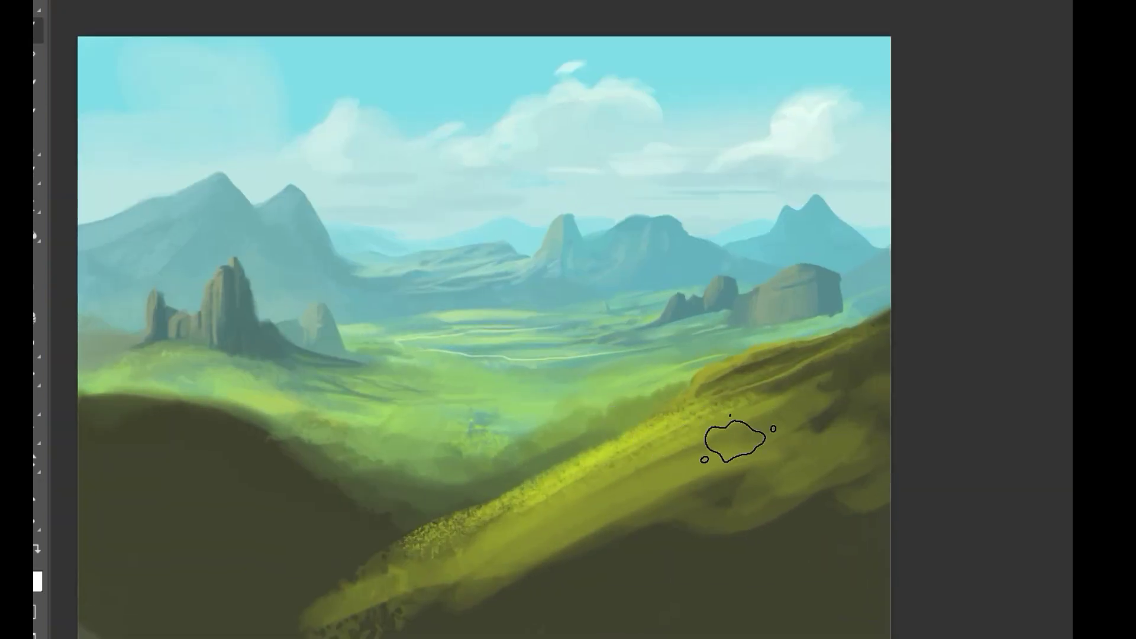
Step: Texture the lower right hillside with mottled olive grass and dark speckles, using sampled color and a smaller brush
{"action": "left_click_drag", "start_coordinate": [862, 487], "coordinate": [485, 609]}
{"action": "left_click", "coordinate": [805, 512], "text": "alt"}
{"action": "key", "text": "bracketleft"}
{"action": "key", "text": "bracketleft"}
{"action": "key", "text": "bracketleft"}
{"action": "key", "text": "bracketleft"}
{"action": "key", "text": "bracketleft"}
{"action": "key", "text": "bracketleft"}
{"action": "key", "text": "bracketleft"}
{"action": "key", "text": "bracketleft"}
{"action": "left_click_drag", "start_coordinate": [851, 488], "coordinate": [690, 564]}
Step: Blend the dark speckles near the bottom corner of the right hillside into softer shadows
{"action": "key", "text": "r"}
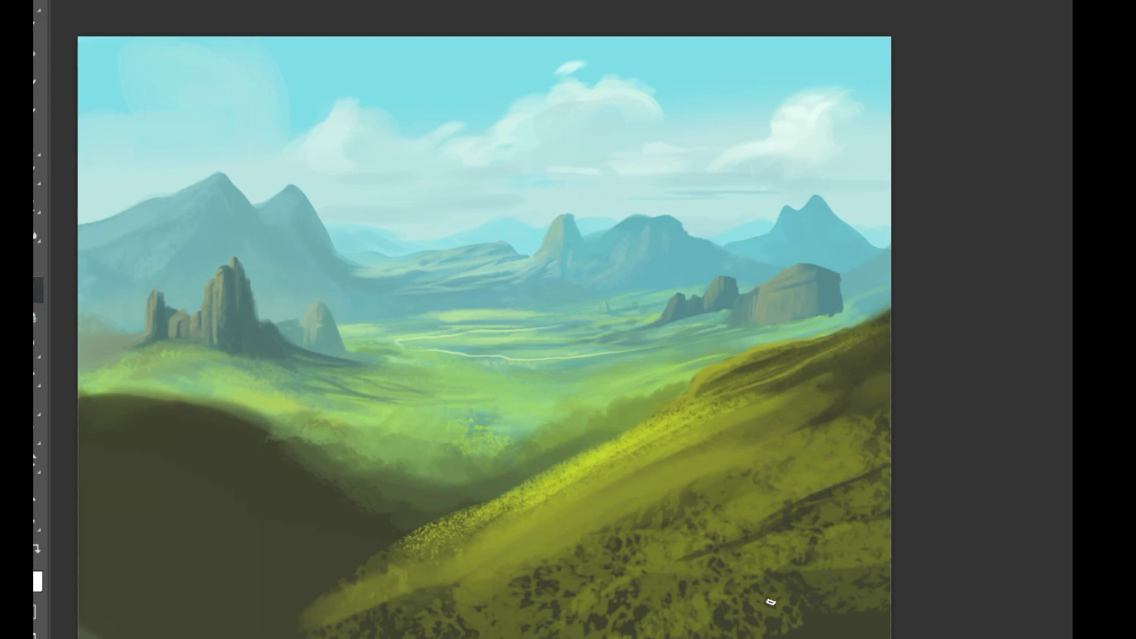
{"action": "mouse_move", "coordinate": [878, 518]}
{"action": "left_mouse_down"}
{"action": "mouse_move", "coordinate": [840, 565]}
{"action": "mouse_move", "coordinate": [692, 636]}
{"action": "left_mouse_up"}
{"action": "mouse_move", "coordinate": [784, 585]}
{"action": "left_mouse_down"}
{"action": "mouse_move", "coordinate": [725, 633]}
{"action": "mouse_move", "coordinate": [673, 637]}
{"action": "left_mouse_up"}
{"action": "key", "text": "b"}
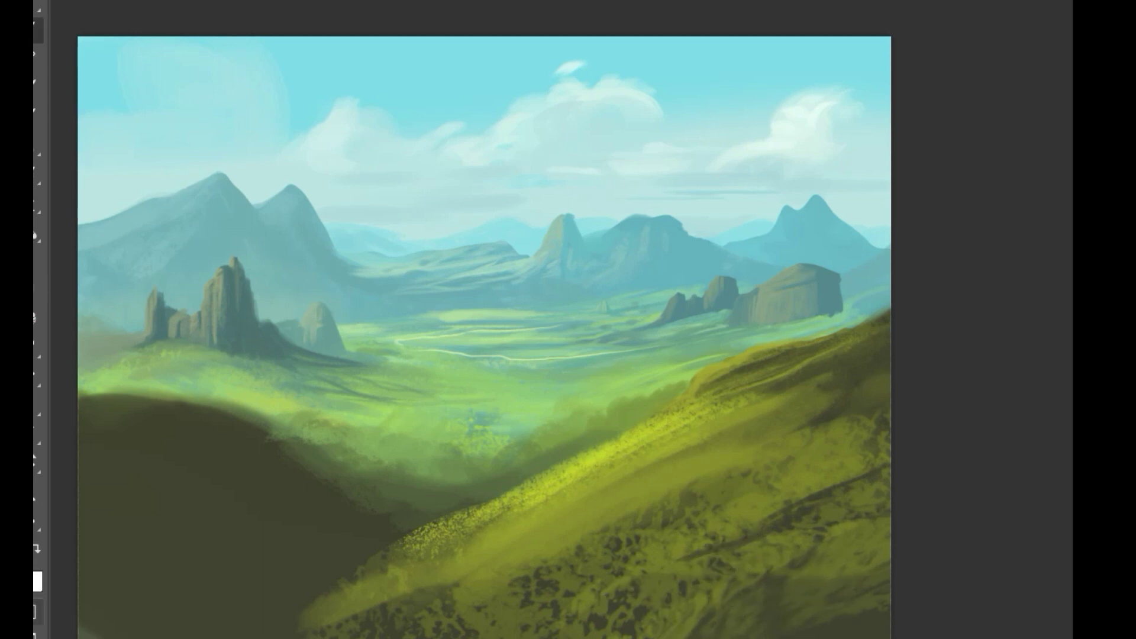
Step: Paint dark brown shadows along the bottom of the right hillside and a dark olive mound in the left foreground
{"action": "left_click_drag", "start_coordinate": [911, 547], "coordinate": [708, 627]}
{"action": "mouse_move", "coordinate": [917, 518]}
{"action": "left_mouse_down"}
{"action": "mouse_move", "coordinate": [572, 632]}
{"action": "mouse_move", "coordinate": [757, 570]}
{"action": "mouse_move", "coordinate": [213, 568]}
{"action": "left_mouse_up"}
{"action": "mouse_move", "coordinate": [438, 615]}
{"action": "left_mouse_down"}
{"action": "mouse_move", "coordinate": [565, 623]}
{"action": "mouse_move", "coordinate": [418, 473]}
{"action": "mouse_move", "coordinate": [469, 535]}
{"action": "mouse_move", "coordinate": [299, 434]}
{"action": "mouse_move", "coordinate": [437, 496]}
{"action": "left_mouse_up"}
{"action": "left_click_drag", "start_coordinate": [828, 503], "coordinate": [725, 485]}
{"action": "left_click", "coordinate": [811, 445], "text": "alt"}
{"action": "left_click", "coordinate": [857, 467], "text": "alt"}
{"action": "mouse_move", "coordinate": [880, 420]}
{"action": "left_mouse_down"}
{"action": "mouse_move", "coordinate": [637, 512]}
{"action": "mouse_move", "coordinate": [672, 523]}
{"action": "left_mouse_up"}
Step: Shade the upper right hillside with dark diagonal olive streaks, using sampled color and a smaller brush
{"action": "left_click", "coordinate": [659, 474], "text": "alt"}
{"action": "key", "text": "bracketleft"}
{"action": "key", "text": "bracketleft"}
{"action": "key", "text": "bracketleft"}
{"action": "left_click_drag", "start_coordinate": [930, 325], "coordinate": [730, 432]}
{"action": "mouse_move", "coordinate": [917, 307]}
{"action": "left_mouse_down"}
{"action": "mouse_move", "coordinate": [776, 365]}
{"action": "mouse_move", "coordinate": [725, 406]}
{"action": "left_mouse_up"}
{"action": "mouse_move", "coordinate": [784, 424]}
{"action": "left_mouse_down"}
{"action": "mouse_move", "coordinate": [925, 372]}
{"action": "mouse_move", "coordinate": [690, 451]}
{"action": "left_mouse_up"}
Step: Darken the crest of the right hillside and add a curved olive contour near its shoulder
{"action": "left_click", "coordinate": [736, 385], "text": "alt"}
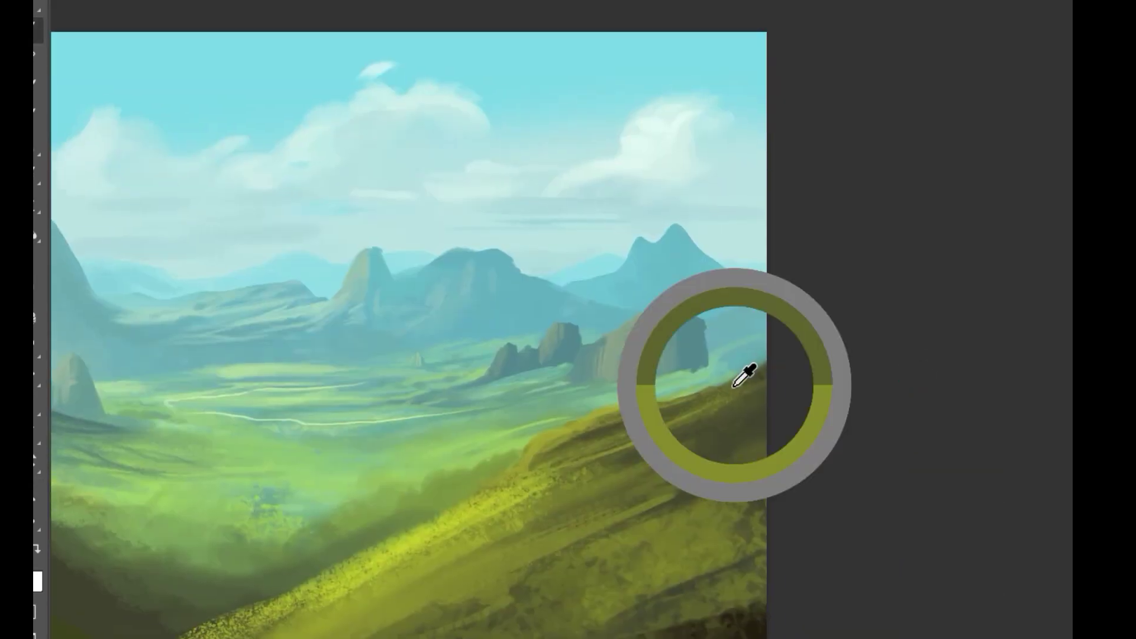
{"action": "left_click_drag", "start_coordinate": [759, 369], "coordinate": [730, 391]}
{"action": "scroll", "coordinate": [609, 430], "scroll_direction": "up", "scroll_amount": 2}
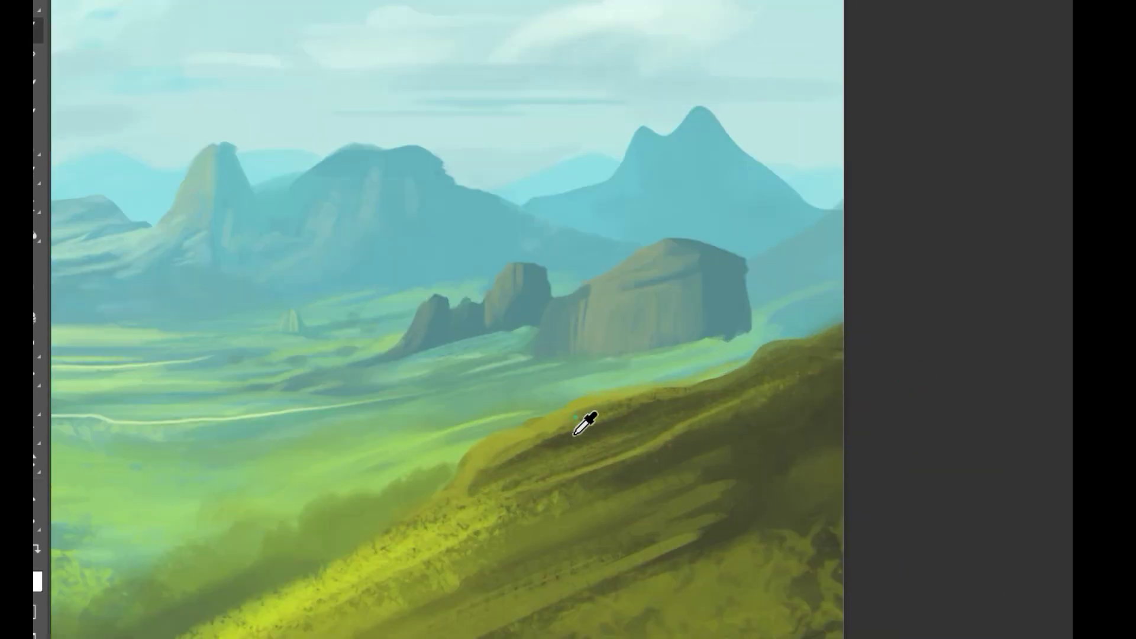
{"action": "left_click", "coordinate": [627, 412], "text": "alt"}
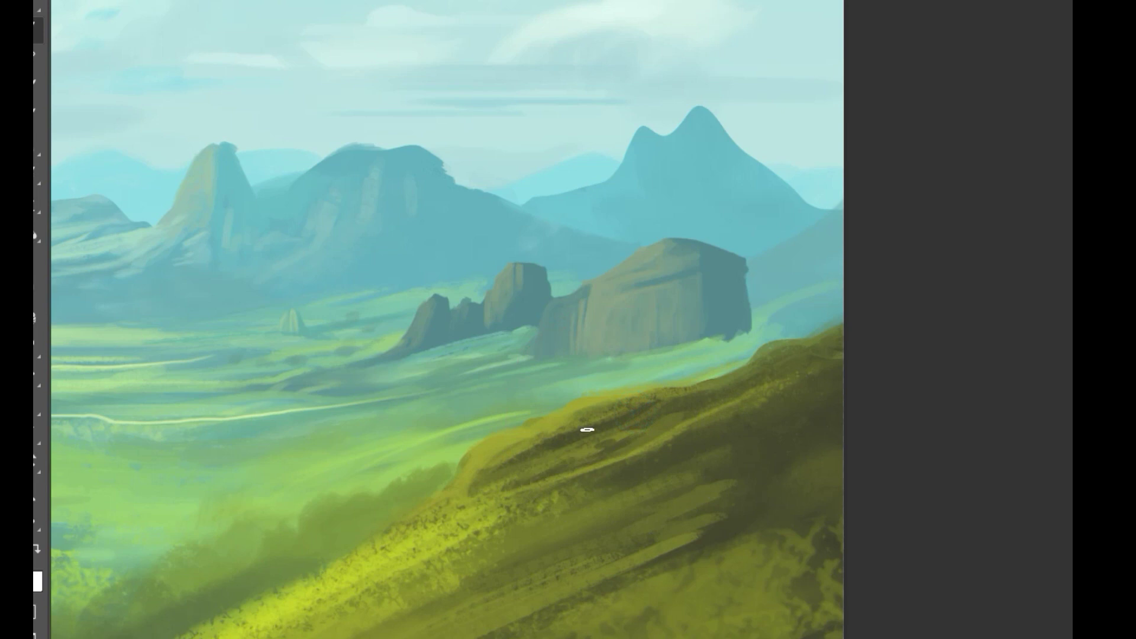
{"action": "left_click_drag", "start_coordinate": [588, 428], "coordinate": [543, 444]}
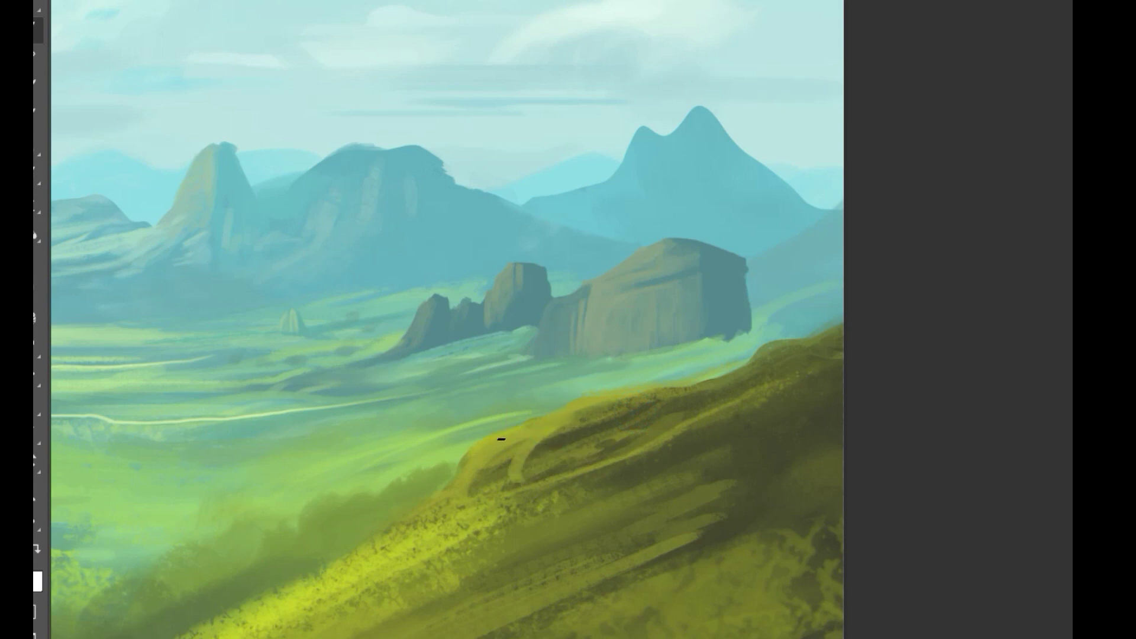
Step: Paint bright yellow highlights and curved contours along the sunlit shoulder of the right hillside
{"action": "left_click", "coordinate": [480, 451], "text": "alt"}
{"action": "left_click_drag", "start_coordinate": [451, 470], "coordinate": [345, 559]}
{"action": "left_click", "coordinate": [433, 533], "text": "alt"}
{"action": "mouse_move", "coordinate": [427, 515]}
{"action": "left_mouse_down"}
{"action": "mouse_move", "coordinate": [613, 437]}
{"action": "mouse_move", "coordinate": [461, 451]}
{"action": "mouse_move", "coordinate": [500, 478]}
{"action": "left_mouse_up"}
{"action": "left_click", "coordinate": [580, 481], "text": "alt"}
{"action": "left_click", "coordinate": [519, 450], "text": "alt"}
{"action": "mouse_move", "coordinate": [551, 441]}
{"action": "left_mouse_down"}
{"action": "mouse_move", "coordinate": [451, 496]}
{"action": "mouse_move", "coordinate": [557, 458]}
{"action": "left_mouse_up"}
{"action": "key", "text": "b"}
{"action": "mouse_move", "coordinate": [600, 418]}
{"action": "left_mouse_down"}
{"action": "mouse_move", "coordinate": [600, 431]}
{"action": "mouse_move", "coordinate": [506, 442]}
{"action": "left_mouse_up"}
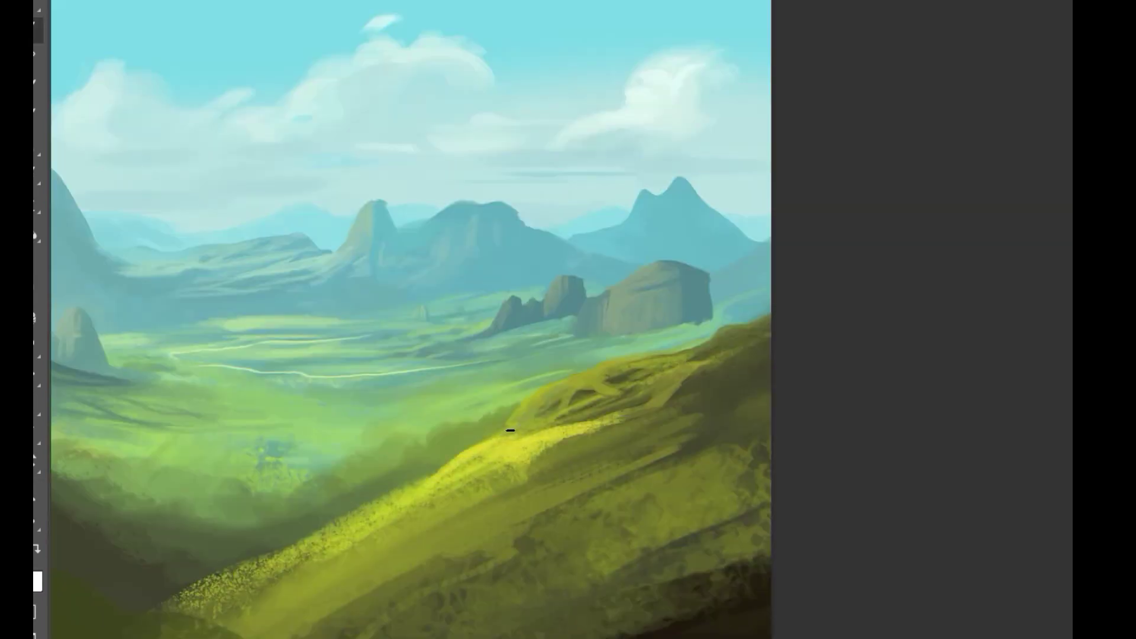
Step: Add curving light-olive contour strokes descending from the ridge across the shaded upper hillside
{"action": "left_click_drag", "start_coordinate": [697, 365], "coordinate": [728, 372]}
{"action": "left_click", "coordinate": [712, 383], "text": "alt"}
{"action": "left_click_drag", "start_coordinate": [661, 404], "coordinate": [641, 430]}
{"action": "left_click", "coordinate": [713, 348], "text": "alt"}
{"action": "mouse_move", "coordinate": [693, 359]}
{"action": "left_mouse_down"}
{"action": "mouse_move", "coordinate": [604, 387]}
{"action": "mouse_move", "coordinate": [657, 381]}
{"action": "mouse_move", "coordinate": [627, 407]}
{"action": "left_mouse_up"}
{"action": "left_click", "coordinate": [659, 382], "text": "alt"}
{"action": "left_click", "coordinate": [611, 375], "text": "alt"}
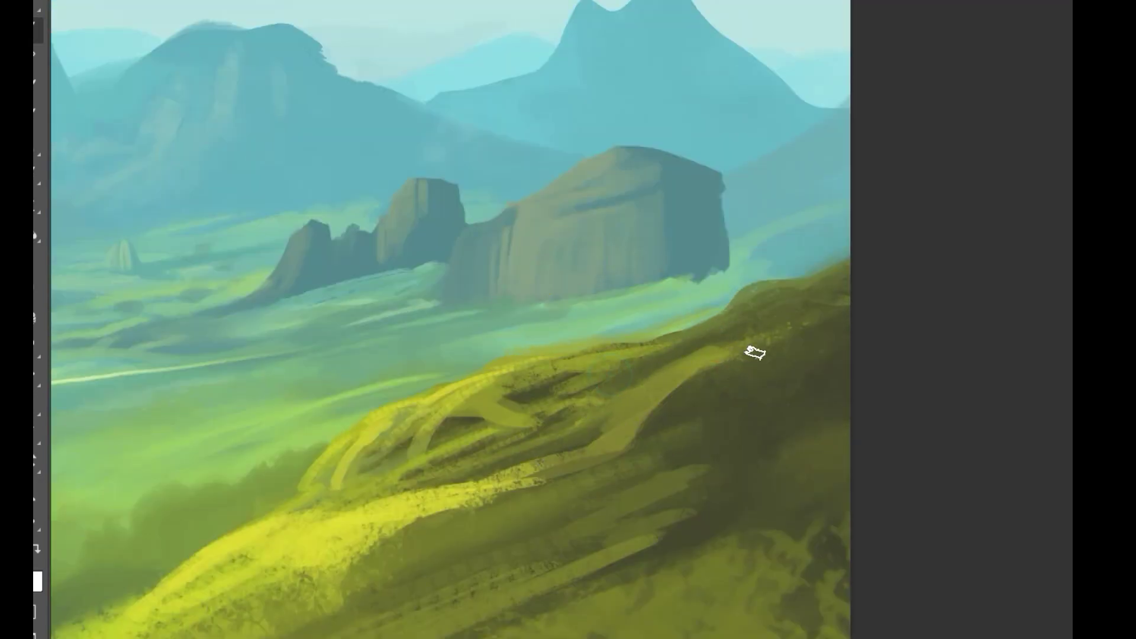
{"action": "mouse_move", "coordinate": [731, 378]}
{"action": "left_mouse_down"}
{"action": "mouse_move", "coordinate": [794, 340]}
{"action": "mouse_move", "coordinate": [715, 403]}
{"action": "mouse_move", "coordinate": [799, 346]}
{"action": "left_mouse_up"}
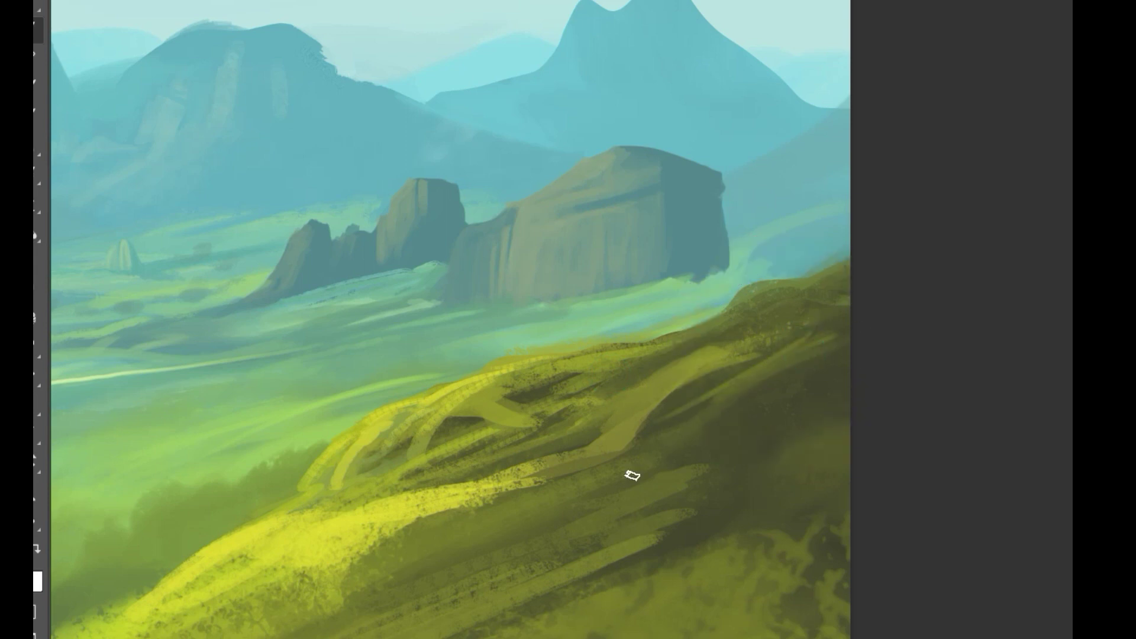
{"action": "left_click_drag", "start_coordinate": [629, 460], "coordinate": [598, 481]}
Step: Blend the hillside contours and yellow highlight band into the shaded slope with sampled olive tones and larger brushes
{"action": "left_click", "coordinate": [698, 391], "text": "alt"}
{"action": "left_click_drag", "start_coordinate": [658, 409], "coordinate": [542, 487]}
{"action": "left_click_drag", "start_coordinate": [669, 432], "coordinate": [672, 428]}
{"action": "key", "text": "bracketright"}
{"action": "left_click_drag", "start_coordinate": [562, 481], "coordinate": [382, 568]}
{"action": "left_click", "coordinate": [440, 503], "text": "alt"}
{"action": "left_click_drag", "start_coordinate": [434, 509], "coordinate": [354, 536]}
{"action": "key", "text": "bracketright"}
{"action": "left_click_drag", "start_coordinate": [568, 506], "coordinate": [344, 599]}
{"action": "left_click_drag", "start_coordinate": [736, 461], "coordinate": [639, 485]}
{"action": "left_click_drag", "start_coordinate": [750, 351], "coordinate": [680, 380]}
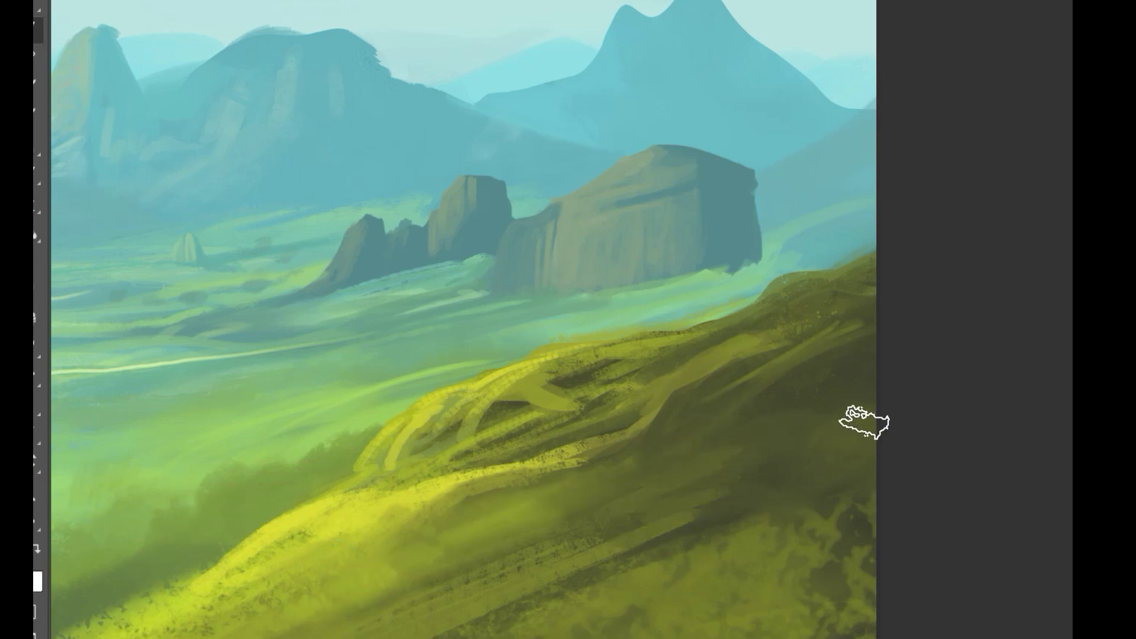
Step: Soften the mottled texture of the lower right hillside with broad diagonal olive-green strokes
{"action": "left_click_drag", "start_coordinate": [840, 477], "coordinate": [709, 526]}
{"action": "left_click_drag", "start_coordinate": [627, 527], "coordinate": [384, 583]}
{"action": "left_click_drag", "start_coordinate": [887, 444], "coordinate": [641, 524]}
{"action": "mouse_move", "coordinate": [569, 523]}
{"action": "left_mouse_down"}
{"action": "mouse_move", "coordinate": [253, 624]}
{"action": "mouse_move", "coordinate": [457, 631]}
{"action": "left_mouse_up"}
{"action": "mouse_move", "coordinate": [527, 541]}
{"action": "left_mouse_down"}
{"action": "mouse_move", "coordinate": [453, 567]}
{"action": "mouse_move", "coordinate": [645, 560]}
{"action": "left_mouse_up"}
{"action": "left_click", "coordinate": [561, 494], "text": "alt"}
{"action": "mouse_move", "coordinate": [770, 528]}
{"action": "left_mouse_down"}
{"action": "mouse_move", "coordinate": [709, 526]}
{"action": "mouse_move", "coordinate": [678, 540]}
{"action": "left_mouse_up"}
Step: Shade the dark foreground slopes with sampled olive-brown tones and finer brush strokes
{"action": "left_click", "coordinate": [834, 561], "text": "alt"}
{"action": "left_click_drag", "start_coordinate": [771, 573], "coordinate": [709, 576]}
{"action": "left_click", "coordinate": [710, 513], "text": "alt"}
{"action": "mouse_move", "coordinate": [752, 496]}
{"action": "left_mouse_down"}
{"action": "mouse_move", "coordinate": [822, 523]}
{"action": "mouse_move", "coordinate": [827, 540]}
{"action": "mouse_move", "coordinate": [876, 544]}
{"action": "left_mouse_up"}
{"action": "key", "text": "bracketleft"}
{"action": "key", "text": "bracketleft"}
{"action": "key", "text": "bracketleft"}
{"action": "left_click", "coordinate": [813, 500], "text": "alt"}
{"action": "left_click_drag", "start_coordinate": [779, 528], "coordinate": [680, 506]}
Step: Paint a second pale path from the first path's bend across the lower meadow toward the right hillside
{"action": "mouse_move", "coordinate": [743, 522]}
{"action": "left_mouse_down"}
{"action": "mouse_move", "coordinate": [540, 325]}
{"action": "mouse_move", "coordinate": [507, 330]}
{"action": "left_mouse_up"}
{"action": "left_click", "coordinate": [568, 329], "text": "alt"}
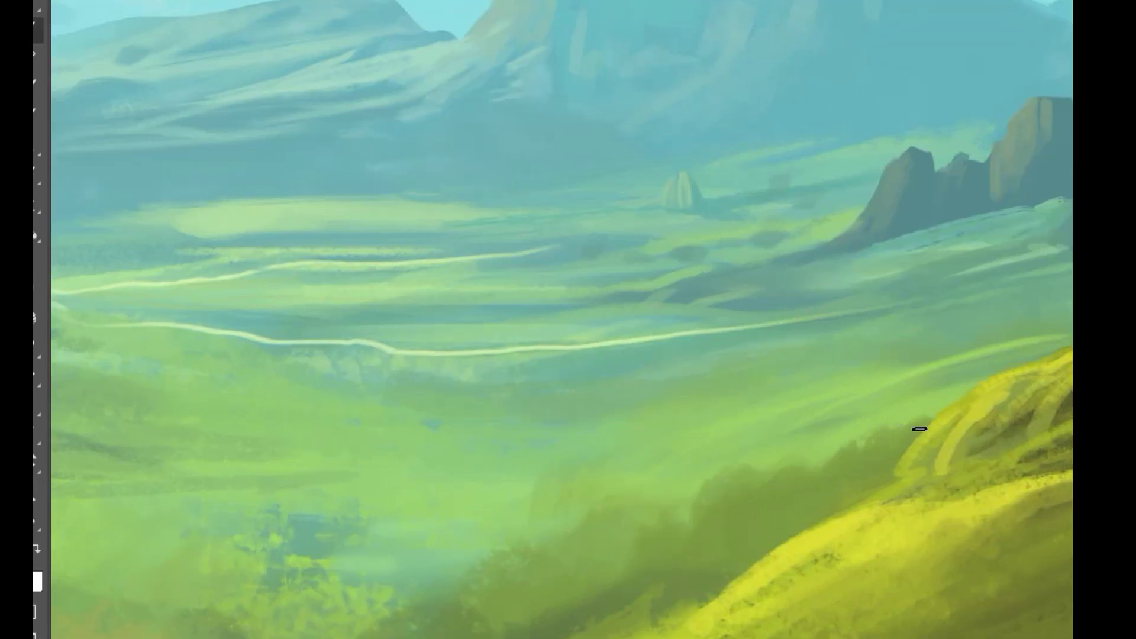
{"action": "mouse_move", "coordinate": [645, 436]}
{"action": "left_mouse_down"}
{"action": "mouse_move", "coordinate": [284, 428]}
{"action": "mouse_move", "coordinate": [97, 330]}
{"action": "left_mouse_up"}
{"action": "left_click_drag", "start_coordinate": [427, 382], "coordinate": [545, 449]}
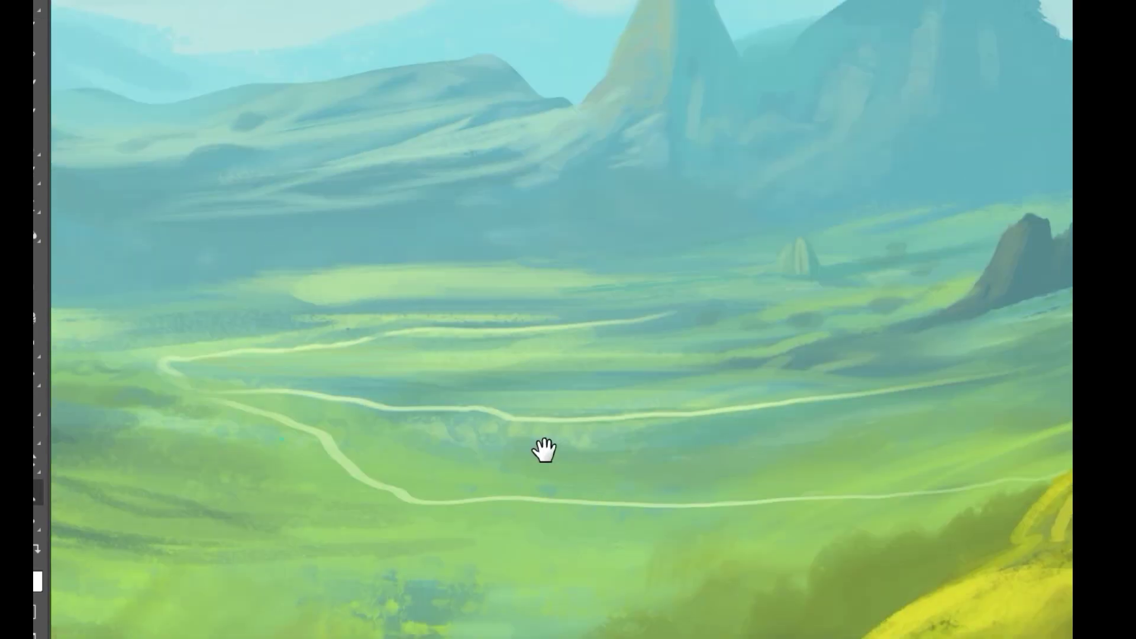
{"action": "left_click_drag", "start_coordinate": [179, 376], "coordinate": [100, 354]}
{"action": "key", "text": "ctrl+0"}
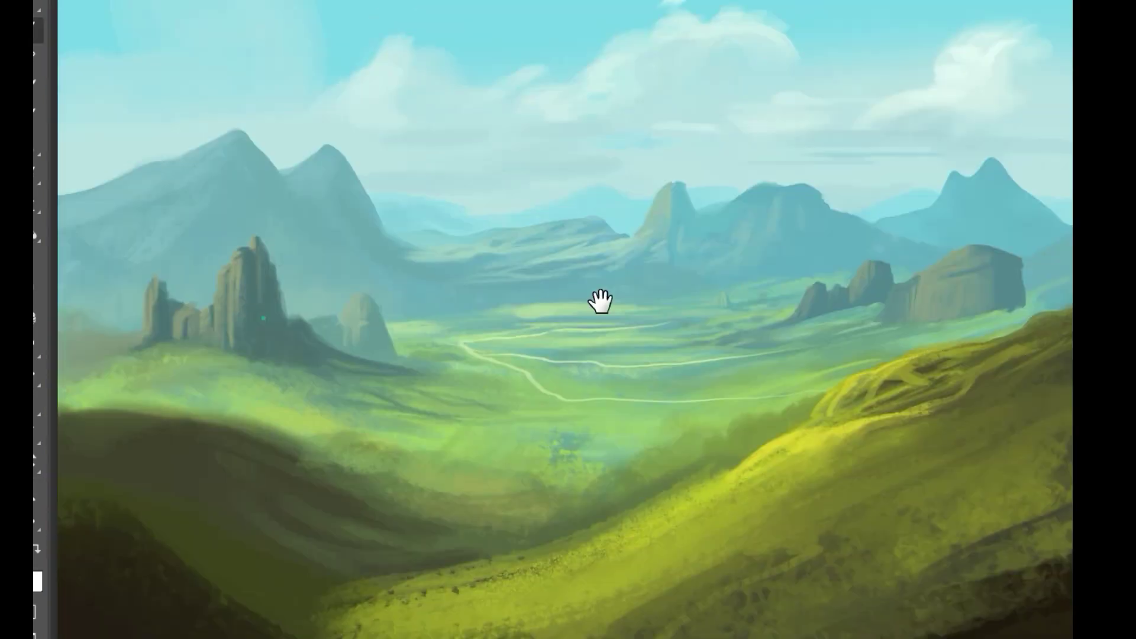
Step: Add a thin pale path branch curving down through the meadow toward the bushy shadows
{"action": "left_click_drag", "start_coordinate": [601, 302], "coordinate": [642, 296]}
{"action": "left_click", "coordinate": [718, 453], "text": "ctrl"}
{"action": "left_click_drag", "start_coordinate": [656, 455], "coordinate": [541, 368]}
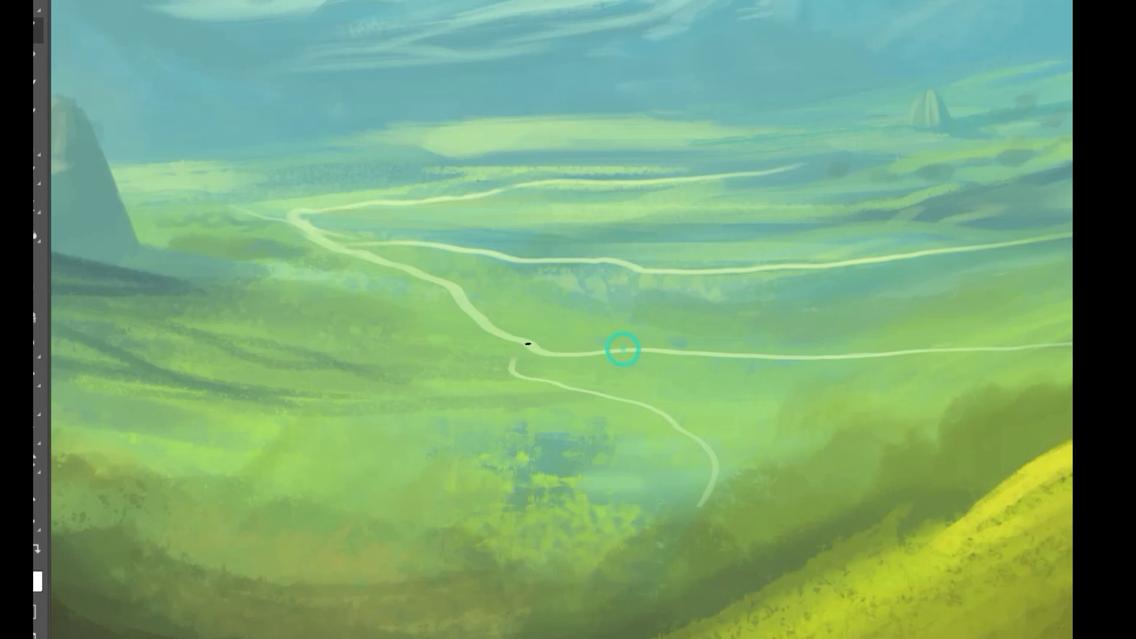
{"action": "key", "text": "ctrl+0"}
Step: Refine the crest and contours of the right hillside with sampled dark olive strokes
{"action": "left_click", "coordinate": [796, 310], "text": "ctrl"}
{"action": "left_click", "coordinate": [714, 418], "text": "alt"}
{"action": "left_click_drag", "start_coordinate": [739, 383], "coordinate": [651, 416]}
{"action": "left_click_drag", "start_coordinate": [586, 408], "coordinate": [503, 431]}
{"action": "left_click_drag", "start_coordinate": [582, 436], "coordinate": [677, 403]}
{"action": "left_click_drag", "start_coordinate": [701, 349], "coordinate": [830, 300]}
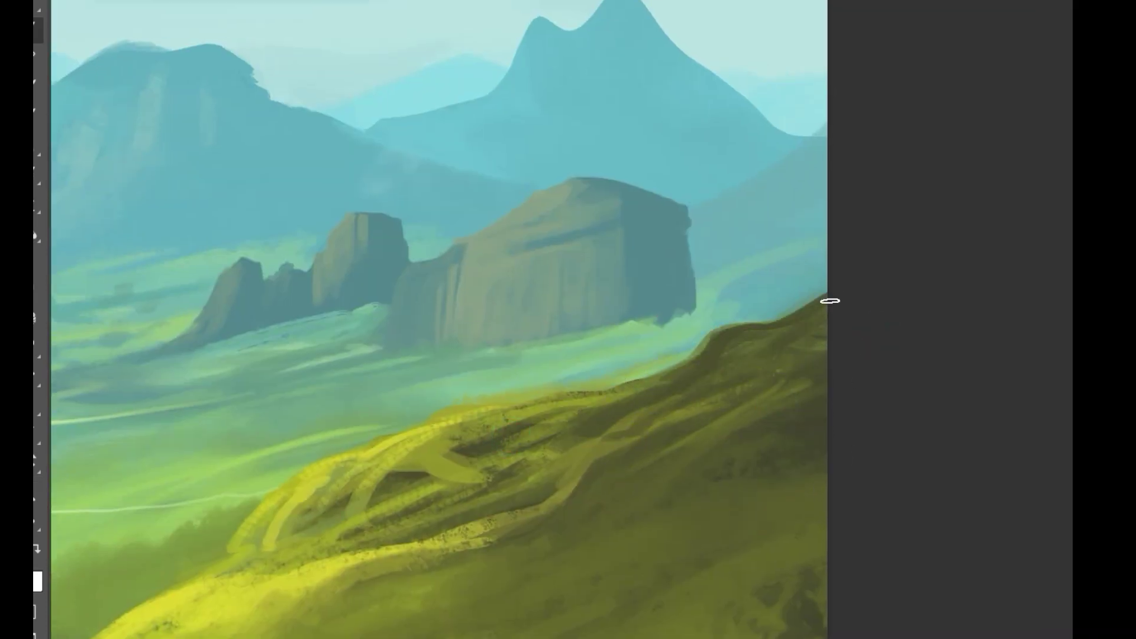
Step: Paint a small tree with a curved dark trunk and rounded brown-green crown on the right hillside's ridge
{"action": "left_click_drag", "start_coordinate": [722, 371], "coordinate": [716, 282]}
{"action": "left_click_drag", "start_coordinate": [686, 290], "coordinate": [711, 329]}
{"action": "mouse_move", "coordinate": [722, 258]}
{"action": "left_mouse_down"}
{"action": "mouse_move", "coordinate": [671, 271]}
{"action": "mouse_move", "coordinate": [730, 274]}
{"action": "mouse_move", "coordinate": [644, 287]}
{"action": "left_mouse_up"}
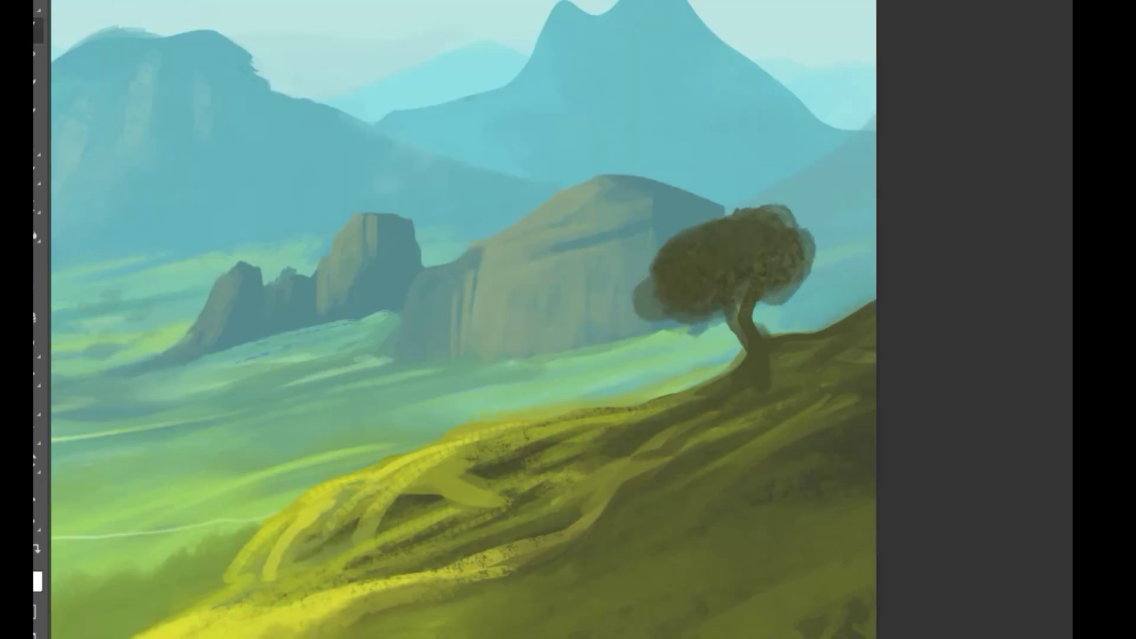
Step: Roughen the tree's crown with leafy edges, add a side branch, and blend its trunk base into the hillside
{"action": "mouse_move", "coordinate": [763, 270]}
{"action": "left_mouse_down"}
{"action": "mouse_move", "coordinate": [817, 236]}
{"action": "mouse_move", "coordinate": [740, 231]}
{"action": "mouse_move", "coordinate": [667, 249]}
{"action": "mouse_move", "coordinate": [679, 337]}
{"action": "left_mouse_up"}
{"action": "left_click", "coordinate": [711, 338], "text": "alt"}
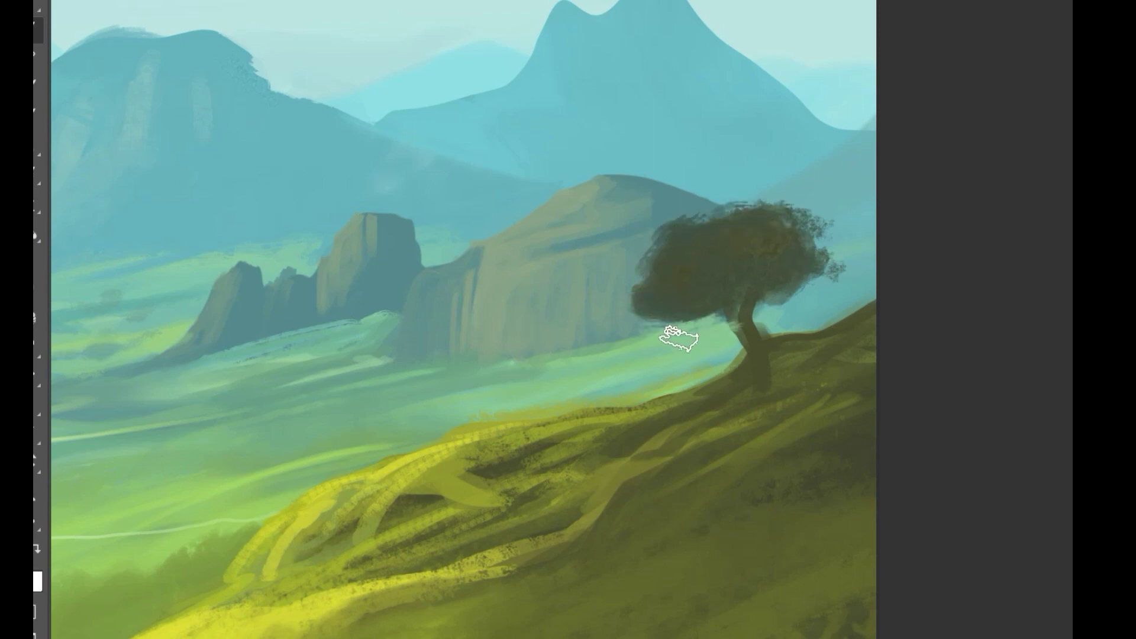
{"action": "left_click_drag", "start_coordinate": [749, 362], "coordinate": [798, 339]}
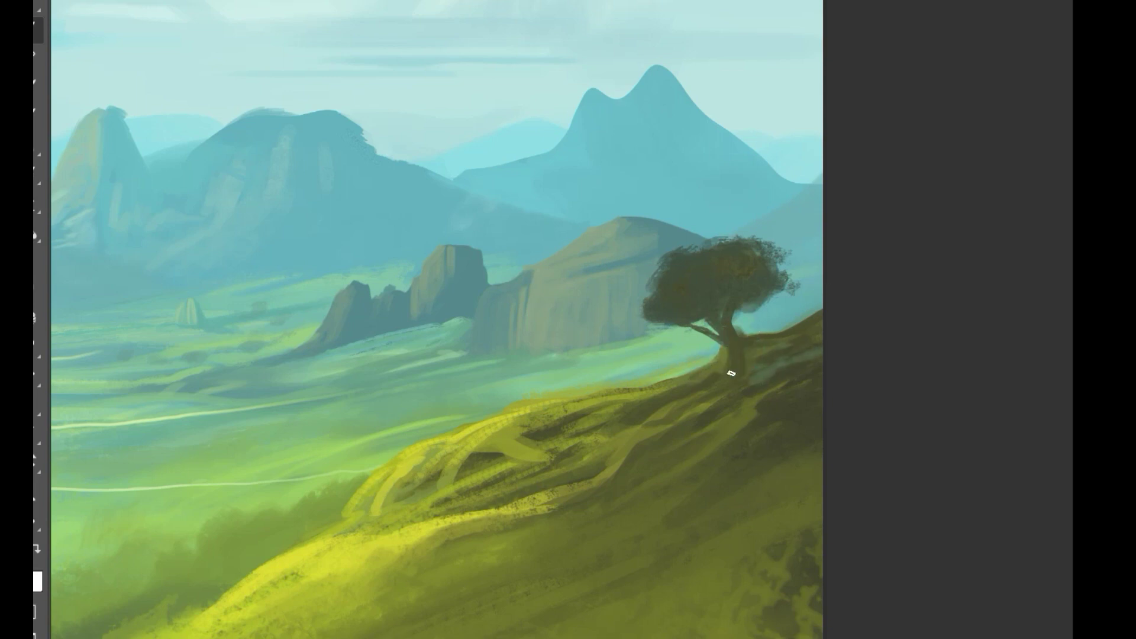
Step: Paint a thin orange-brown path across the right hillside below the tree using sampled color
{"action": "left_click", "coordinate": [541, 436], "text": "alt"}
{"action": "mouse_move", "coordinate": [533, 439]}
{"action": "left_mouse_down"}
{"action": "mouse_move", "coordinate": [441, 451]}
{"action": "mouse_move", "coordinate": [420, 490]}
{"action": "left_mouse_up"}
{"action": "left_click_drag", "start_coordinate": [409, 511], "coordinate": [319, 579]}
{"action": "left_click_drag", "start_coordinate": [330, 621], "coordinate": [479, 490]}
{"action": "left_click", "coordinate": [619, 390]}
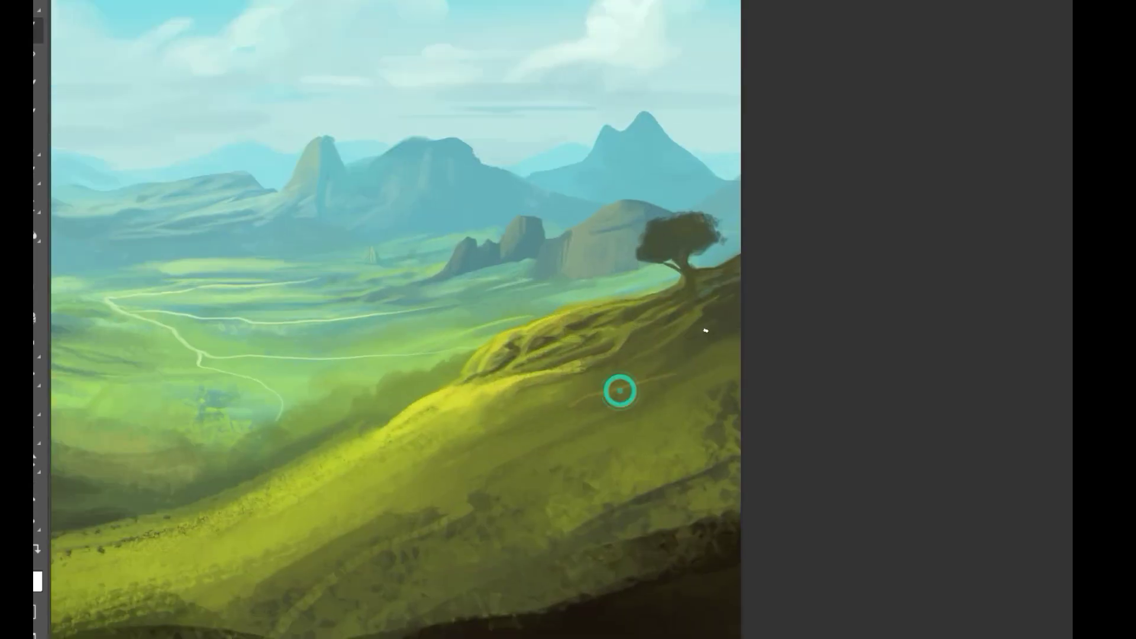
{"action": "left_click_drag", "start_coordinate": [717, 360], "coordinate": [563, 401]}
{"action": "key", "text": "p"}
{"action": "key", "text": "b"}
{"action": "key", "text": "z"}
{"action": "left_click_drag", "start_coordinate": [486, 417], "coordinate": [382, 444]}
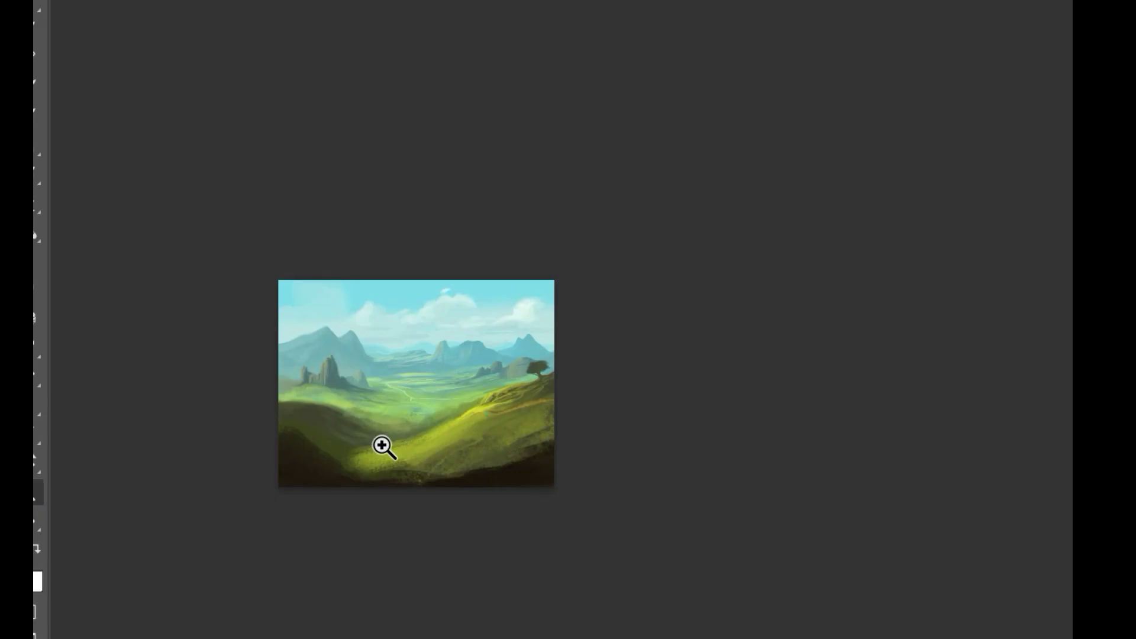
{"action": "left_click_drag", "start_coordinate": [543, 416], "coordinate": [616, 370]}
{"action": "key", "text": "b"}
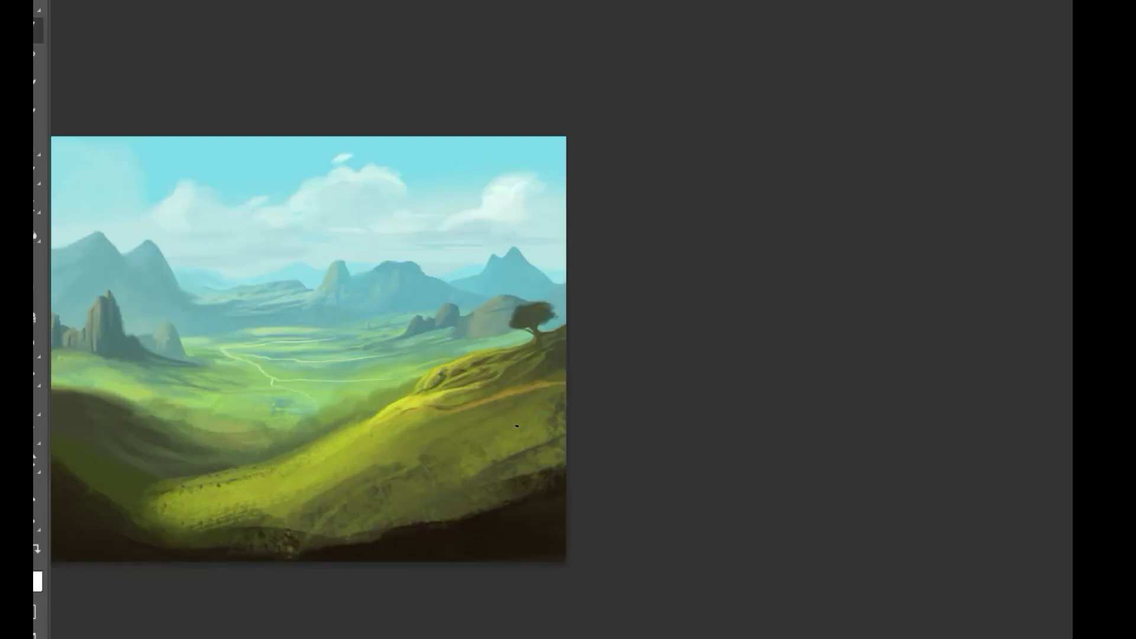
Step: Brush earthy brown patches into the middle of the right hillside's slope
{"action": "mouse_move", "coordinate": [520, 425]}
{"action": "left_mouse_down"}
{"action": "mouse_move", "coordinate": [428, 450]}
{"action": "mouse_move", "coordinate": [657, 387]}
{"action": "left_mouse_up"}
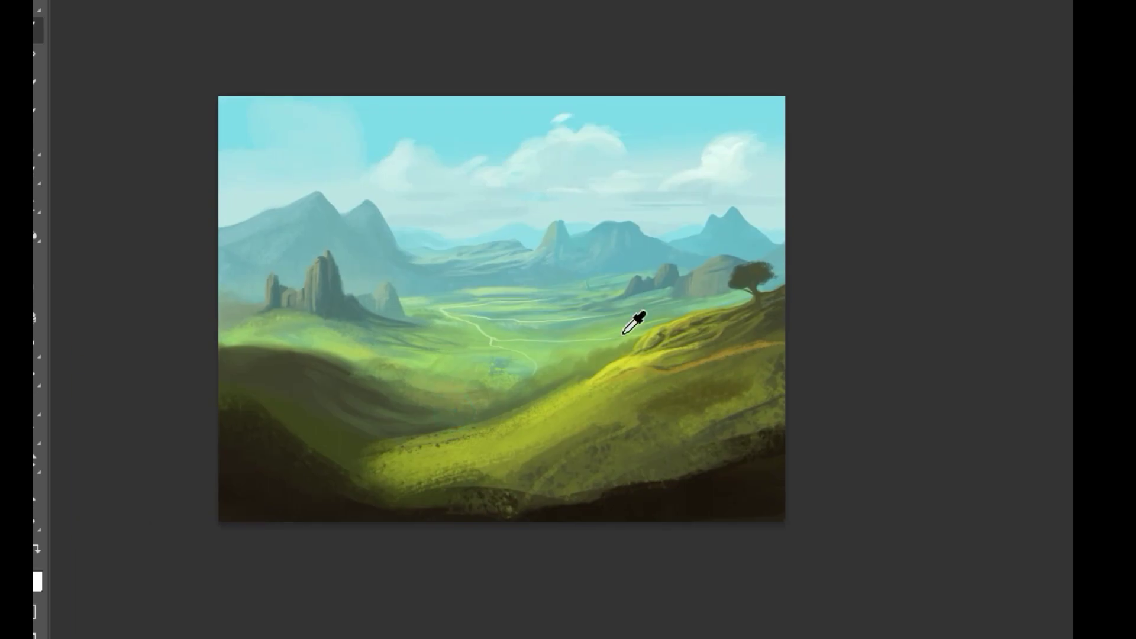
{"action": "mouse_move", "coordinate": [456, 388]}
{"action": "left_mouse_down"}
{"action": "mouse_move", "coordinate": [512, 388]}
{"action": "mouse_move", "coordinate": [498, 417]}
{"action": "left_mouse_up"}
{"action": "left_click_drag", "start_coordinate": [488, 375], "coordinate": [644, 358]}
{"action": "key", "text": "z"}
{"action": "left_click_drag", "start_coordinate": [645, 359], "coordinate": [637, 343]}
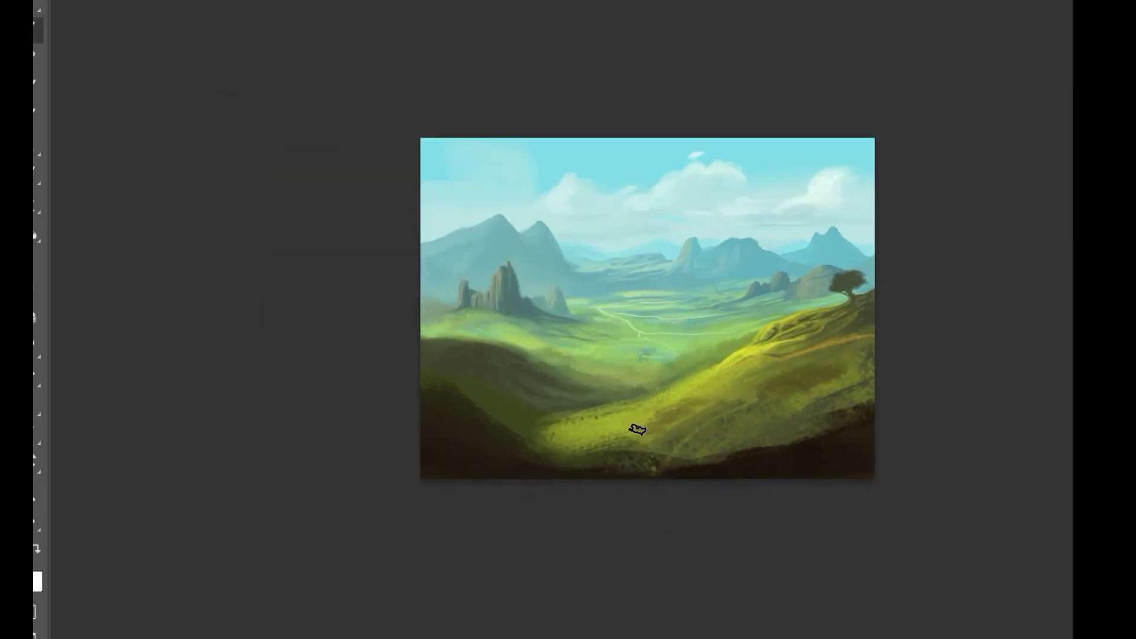
{"action": "left_click", "coordinate": [684, 411]}
{"action": "left_click_drag", "start_coordinate": [609, 409], "coordinate": [789, 361]}
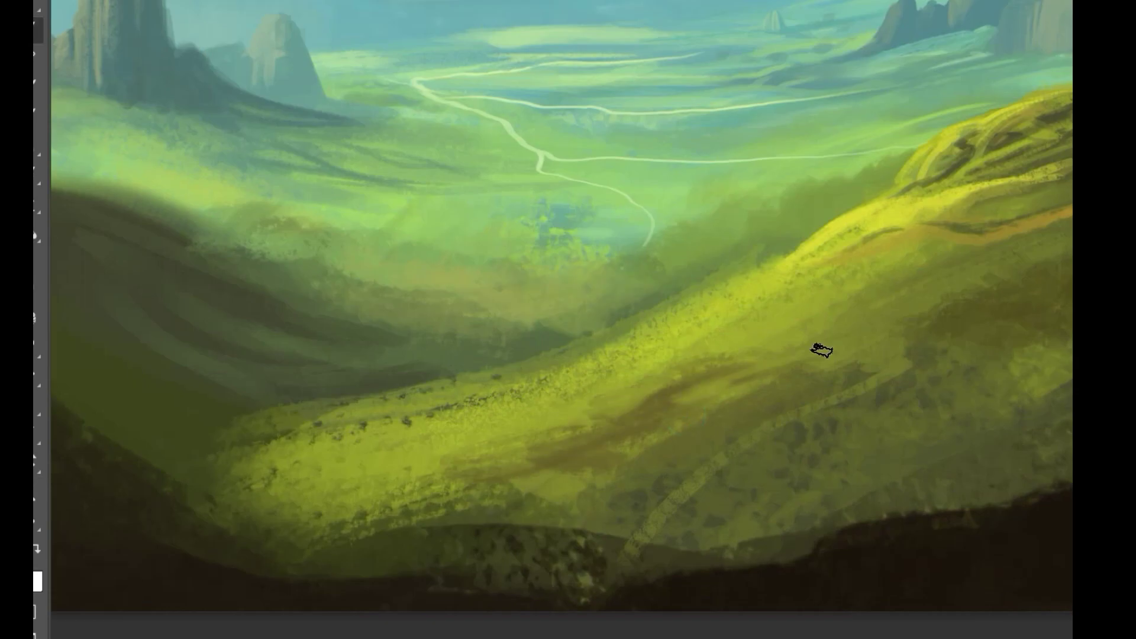
Step: Add brown and reddish streaks to the lower right hillside and define the orange path's descent toward the sunlit crest
{"action": "left_click_drag", "start_coordinate": [698, 397], "coordinate": [521, 467]}
{"action": "left_click_drag", "start_coordinate": [558, 470], "coordinate": [426, 497]}
{"action": "mouse_move", "coordinate": [656, 438]}
{"action": "left_mouse_down"}
{"action": "mouse_move", "coordinate": [682, 424]}
{"action": "mouse_move", "coordinate": [739, 421]}
{"action": "left_mouse_up"}
{"action": "left_click_drag", "start_coordinate": [727, 485], "coordinate": [676, 511]}
{"action": "left_click_drag", "start_coordinate": [880, 411], "coordinate": [805, 450]}
{"action": "mouse_move", "coordinate": [865, 307]}
{"action": "left_mouse_down"}
{"action": "mouse_move", "coordinate": [702, 345]}
{"action": "mouse_move", "coordinate": [629, 431]}
{"action": "left_mouse_up"}
{"action": "key", "text": "z"}
{"action": "left_click", "coordinate": [696, 345]}
{"action": "mouse_move", "coordinate": [864, 366]}
{"action": "left_mouse_down"}
{"action": "mouse_move", "coordinate": [718, 381]}
{"action": "mouse_move", "coordinate": [828, 371]}
{"action": "left_mouse_up"}
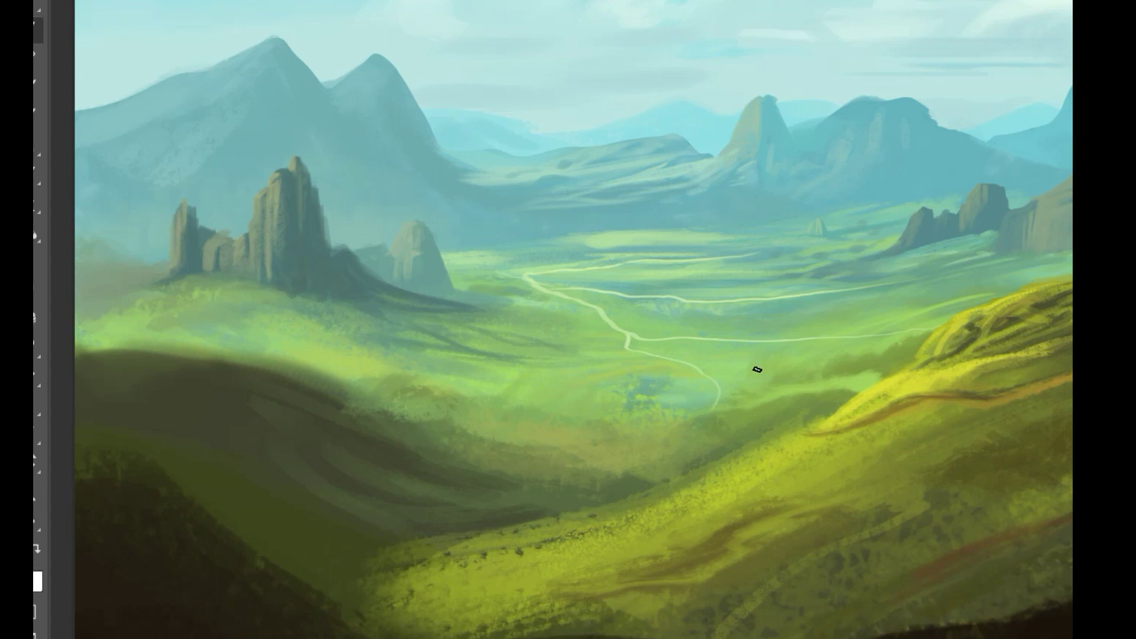
Step: Texture the right hillside below the path with broad olive and yellow-green strokes
{"action": "mouse_move", "coordinate": [723, 427]}
{"action": "left_mouse_down"}
{"action": "mouse_move", "coordinate": [609, 453]}
{"action": "mouse_move", "coordinate": [717, 387]}
{"action": "left_mouse_up"}
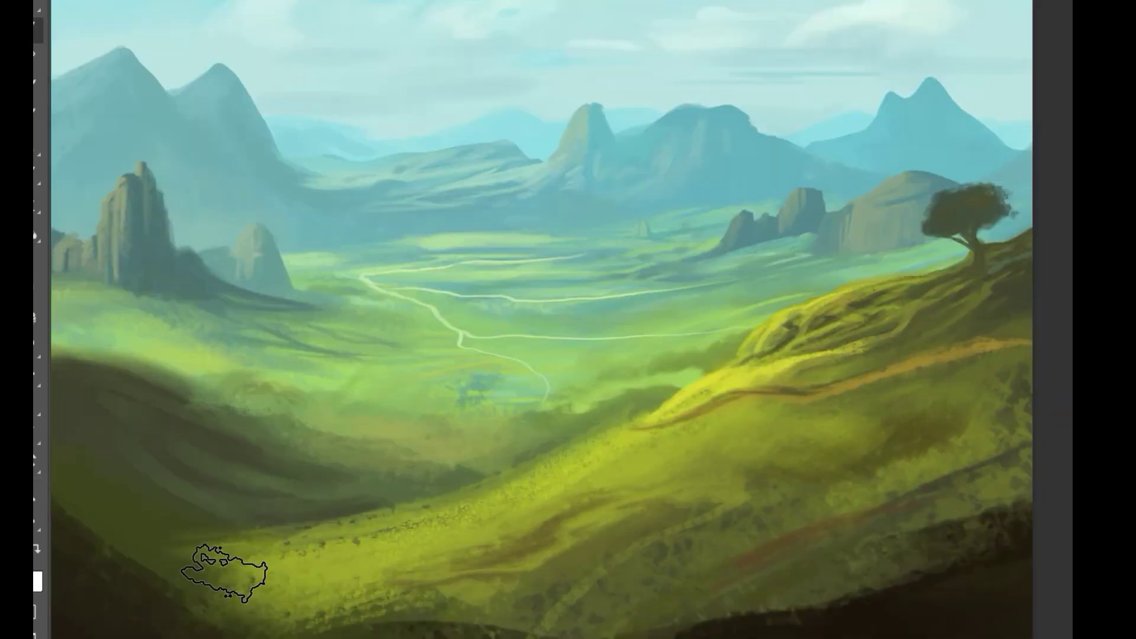
{"action": "left_click_drag", "start_coordinate": [223, 567], "coordinate": [476, 524]}
{"action": "left_click_drag", "start_coordinate": [617, 515], "coordinate": [507, 562]}
{"action": "left_click", "coordinate": [929, 319], "text": "alt"}
{"action": "mouse_move", "coordinate": [779, 430]}
{"action": "left_mouse_down"}
{"action": "mouse_move", "coordinate": [935, 361]}
{"action": "mouse_move", "coordinate": [423, 544]}
{"action": "left_mouse_up"}
{"action": "left_click_drag", "start_coordinate": [884, 407], "coordinate": [741, 479]}
{"action": "left_click_drag", "start_coordinate": [1044, 365], "coordinate": [915, 393]}
{"action": "left_click_drag", "start_coordinate": [822, 415], "coordinate": [716, 455]}
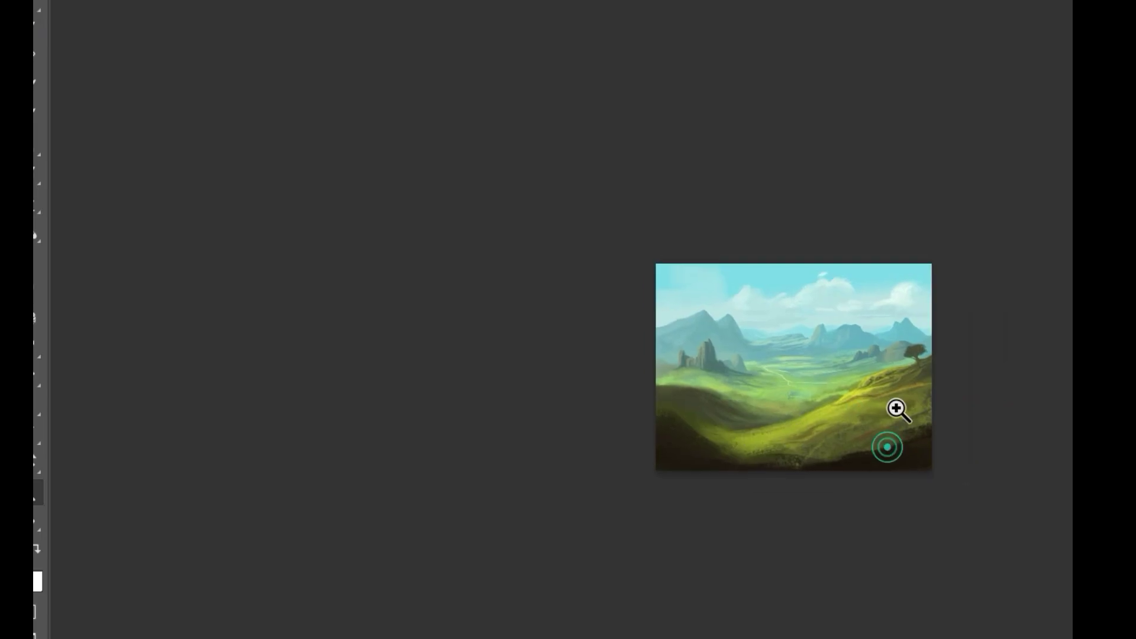
Step: Soften the right hillside's mid slope with sampled green strokes that follow its incline
{"action": "left_click_drag", "start_coordinate": [895, 408], "coordinate": [1005, 366]}
{"action": "left_click_drag", "start_coordinate": [719, 480], "coordinate": [920, 385]}
{"action": "mouse_move", "coordinate": [824, 431]}
{"action": "left_mouse_down"}
{"action": "mouse_move", "coordinate": [659, 495]}
{"action": "mouse_move", "coordinate": [681, 455]}
{"action": "left_mouse_up"}
{"action": "mouse_move", "coordinate": [765, 393]}
{"action": "left_mouse_down"}
{"action": "mouse_move", "coordinate": [674, 461]}
{"action": "mouse_move", "coordinate": [583, 492]}
{"action": "left_mouse_up"}
{"action": "left_click_drag", "start_coordinate": [529, 450], "coordinate": [456, 479]}
{"action": "left_click", "coordinate": [816, 414], "text": "alt"}
{"action": "left_click_drag", "start_coordinate": [703, 503], "coordinate": [438, 612]}
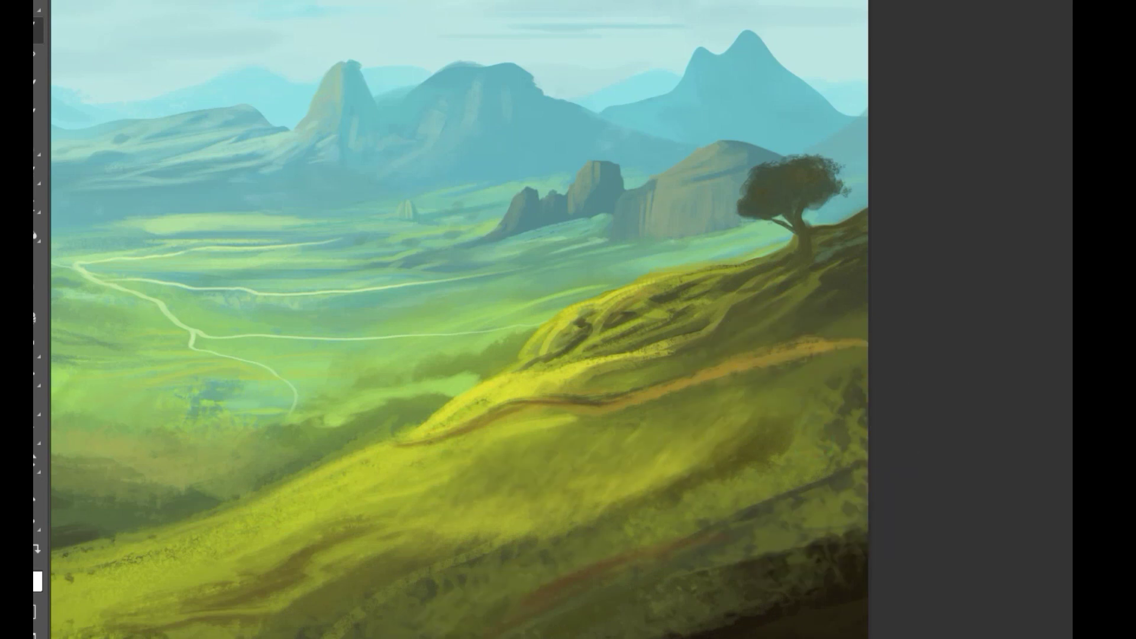
Step: Blend dark brown shadow strokes into the right hillside's lower foreground edge
{"action": "left_click_drag", "start_coordinate": [858, 547], "coordinate": [680, 610]}
{"action": "left_click_drag", "start_coordinate": [771, 565], "coordinate": [677, 630]}
{"action": "left_click_drag", "start_coordinate": [619, 520], "coordinate": [564, 578]}
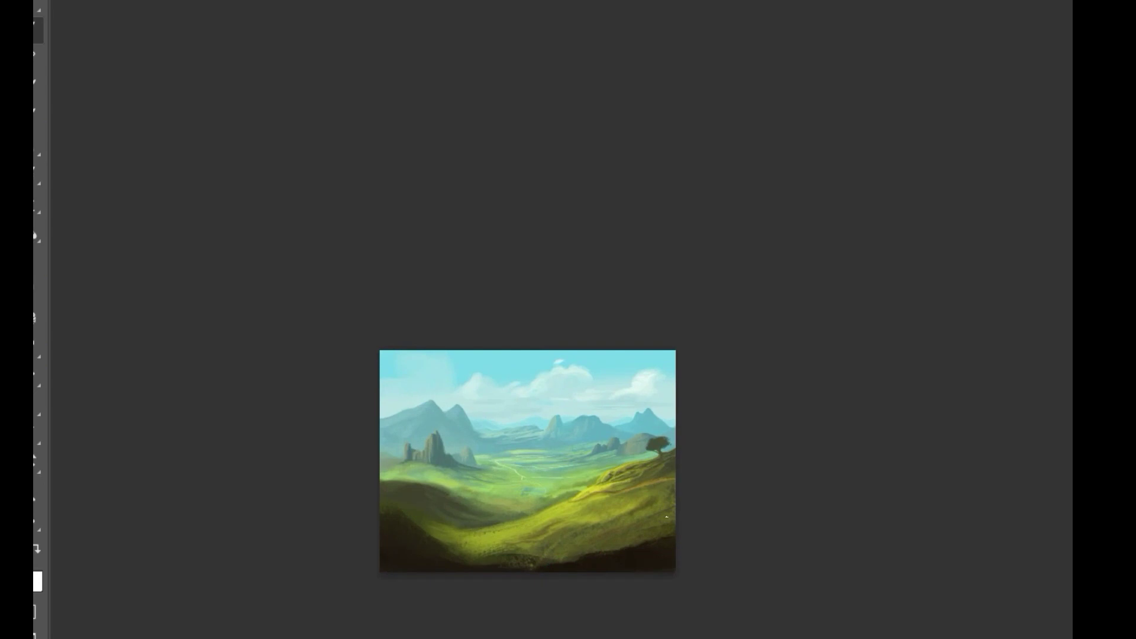
{"action": "left_click_drag", "start_coordinate": [627, 544], "coordinate": [656, 534]}
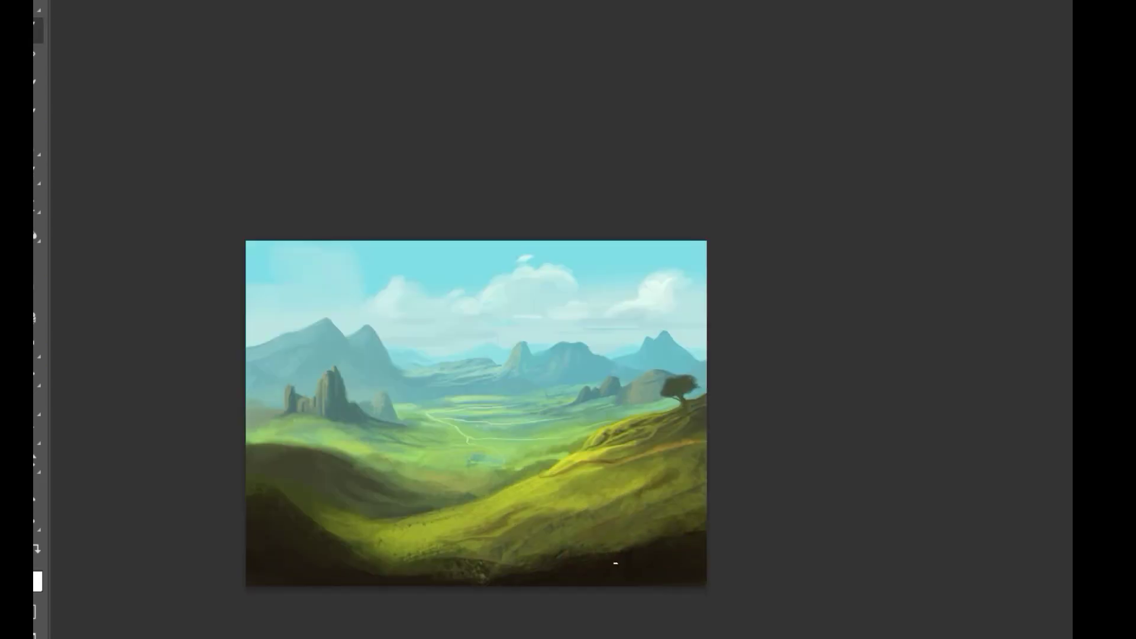
{"action": "left_click", "coordinate": [685, 440]}
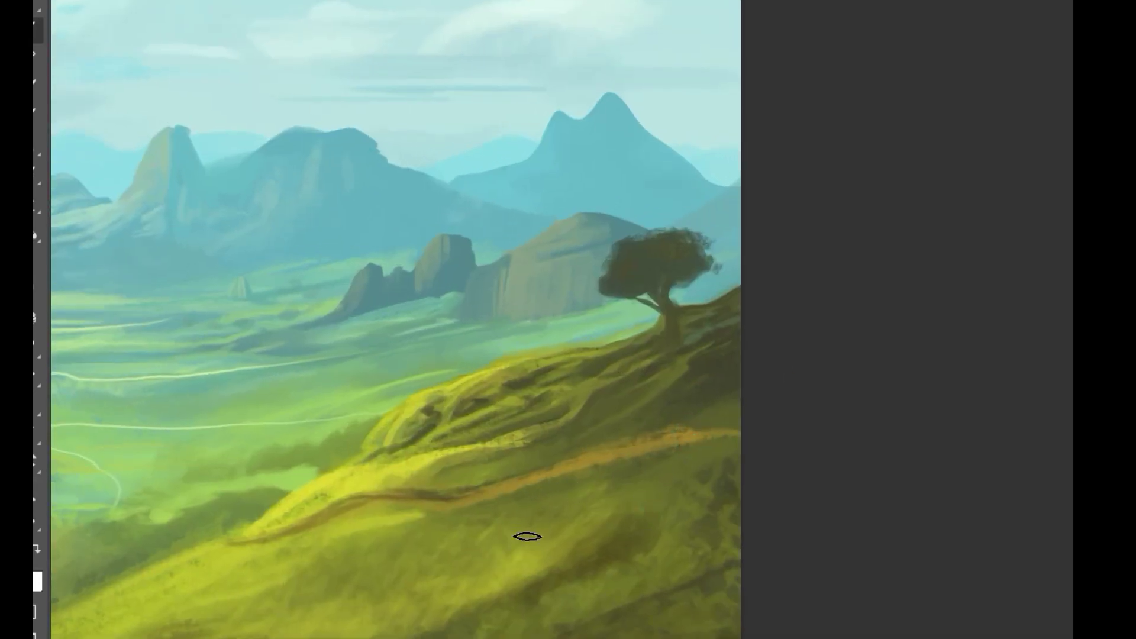
Step: Paint bright yellow-green highlights on the right hillside's slope and along its sunlit crest
{"action": "left_click_drag", "start_coordinate": [544, 565], "coordinate": [558, 538]}
{"action": "left_click_drag", "start_coordinate": [419, 615], "coordinate": [384, 590]}
{"action": "left_click_drag", "start_coordinate": [269, 635], "coordinate": [624, 564]}
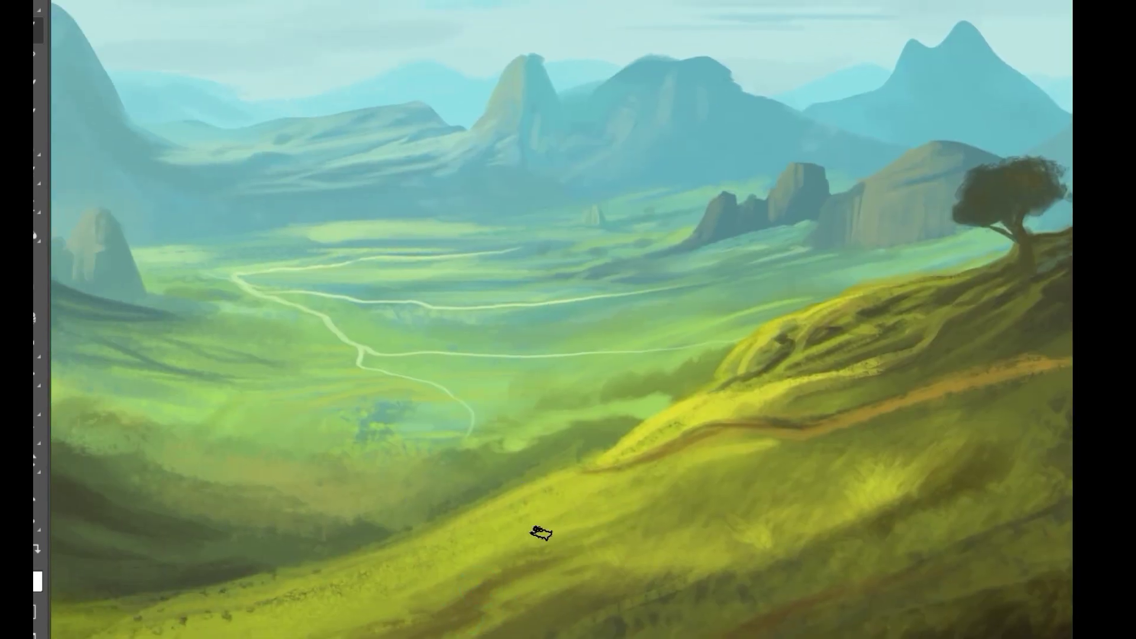
{"action": "mouse_move", "coordinate": [543, 510]}
{"action": "left_mouse_down"}
{"action": "mouse_move", "coordinate": [666, 499]}
{"action": "mouse_move", "coordinate": [692, 406]}
{"action": "left_mouse_up"}
{"action": "mouse_move", "coordinate": [603, 440]}
{"action": "left_mouse_down"}
{"action": "mouse_move", "coordinate": [495, 532]}
{"action": "mouse_move", "coordinate": [588, 495]}
{"action": "mouse_move", "coordinate": [500, 525]}
{"action": "left_mouse_up"}
{"action": "left_click_drag", "start_coordinate": [536, 479], "coordinate": [409, 485]}
{"action": "scroll", "coordinate": [634, 442], "scroll_direction": "down", "scroll_amount": 5}
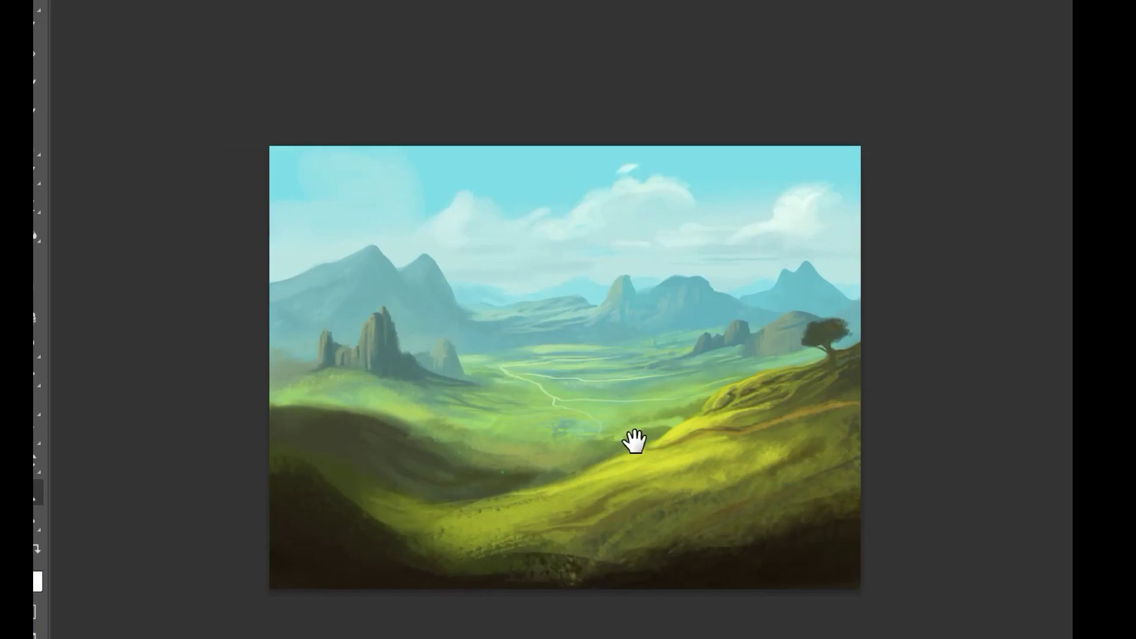
Step: Shade the left hill's valley side in dark olive and dab reddish-brown accents into the bushy meadow edge
{"action": "left_click_drag", "start_coordinate": [634, 441], "coordinate": [709, 396]}
{"action": "left_click", "coordinate": [560, 496], "text": "alt"}
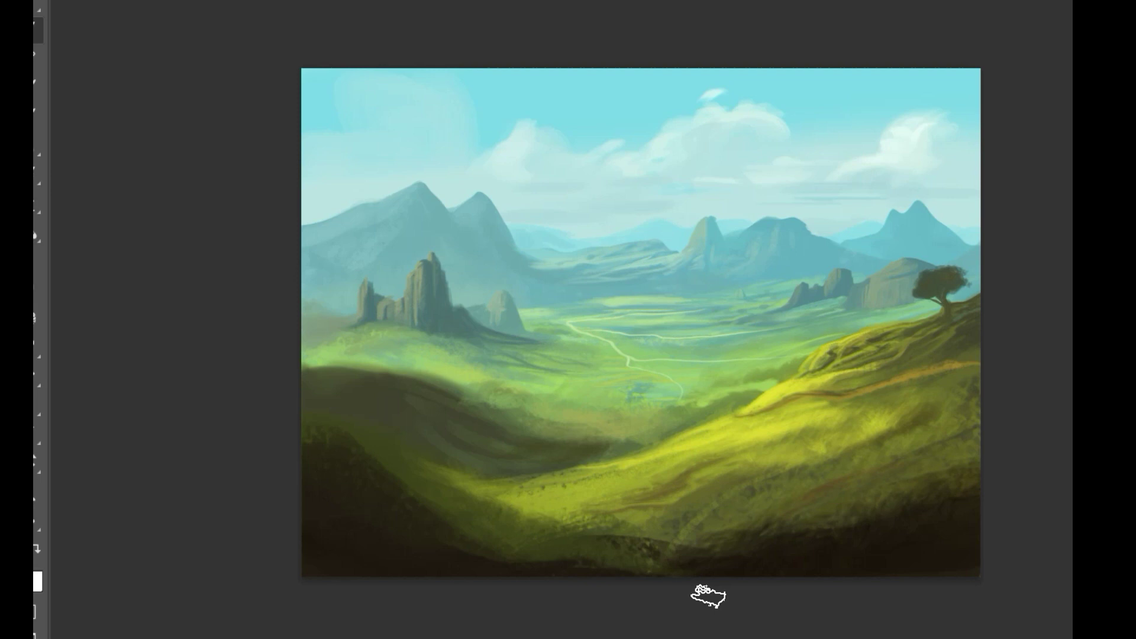
{"action": "left_click_drag", "start_coordinate": [604, 398], "coordinate": [670, 346]}
{"action": "key", "text": "bracketleft"}
{"action": "key", "text": "bracketleft"}
{"action": "mouse_move", "coordinate": [403, 373]}
{"action": "left_mouse_down"}
{"action": "mouse_move", "coordinate": [511, 401]}
{"action": "mouse_move", "coordinate": [557, 457]}
{"action": "left_mouse_up"}
{"action": "mouse_move", "coordinate": [426, 388]}
{"action": "left_mouse_down"}
{"action": "mouse_move", "coordinate": [328, 379]}
{"action": "mouse_move", "coordinate": [290, 399]}
{"action": "left_mouse_up"}
{"action": "left_click", "coordinate": [559, 437], "text": "alt"}
{"action": "left_click_drag", "start_coordinate": [521, 438], "coordinate": [577, 456]}
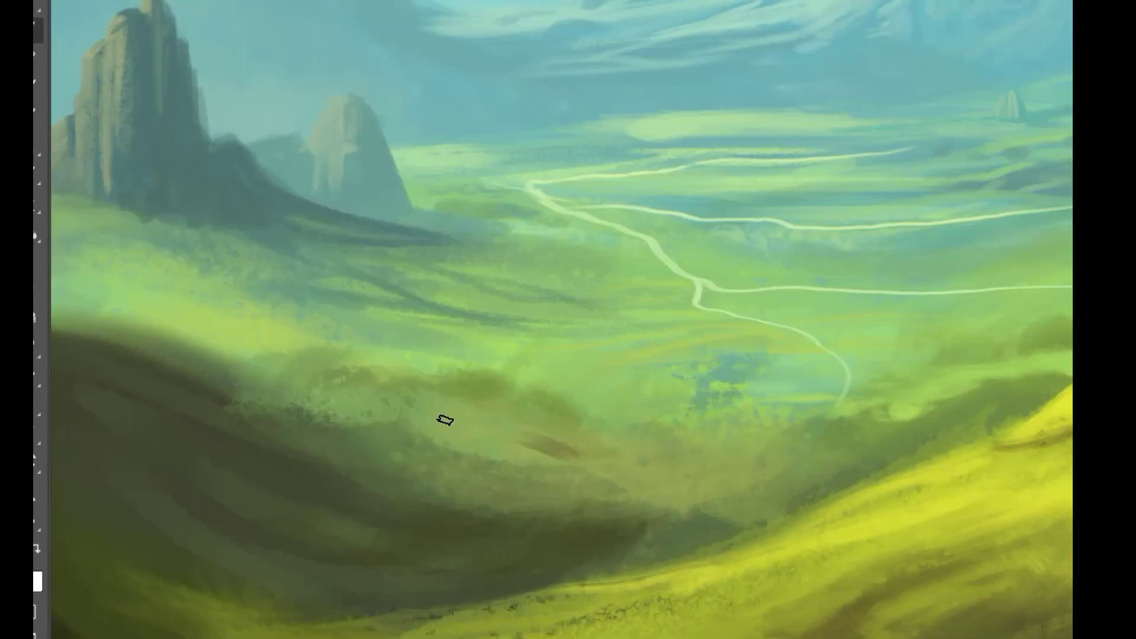
{"action": "left_click_drag", "start_coordinate": [286, 380], "coordinate": [570, 387]}
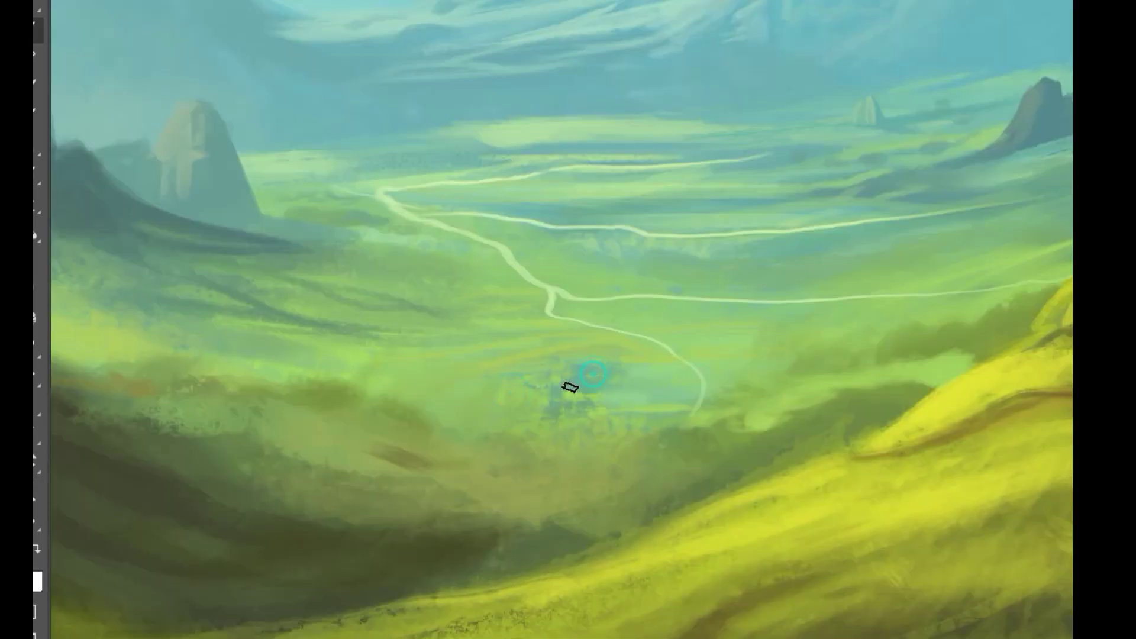
Step: Define the left hill's upper edge with a crisp dark contour sloping down into the valley
{"action": "mouse_move", "coordinate": [317, 307]}
{"action": "left_mouse_down"}
{"action": "mouse_move", "coordinate": [502, 256]}
{"action": "mouse_move", "coordinate": [443, 273]}
{"action": "mouse_move", "coordinate": [283, 261]}
{"action": "mouse_move", "coordinate": [416, 268]}
{"action": "left_mouse_up"}
{"action": "left_click", "coordinate": [444, 273], "text": "alt"}
{"action": "left_click_drag", "start_coordinate": [570, 373], "coordinate": [721, 441]}
{"action": "left_click_drag", "start_coordinate": [582, 373], "coordinate": [730, 446]}
{"action": "left_click_drag", "start_coordinate": [689, 413], "coordinate": [835, 461]}
{"action": "left_click", "coordinate": [731, 456], "text": "alt"}
{"action": "left_click", "coordinate": [639, 401], "text": "alt"}
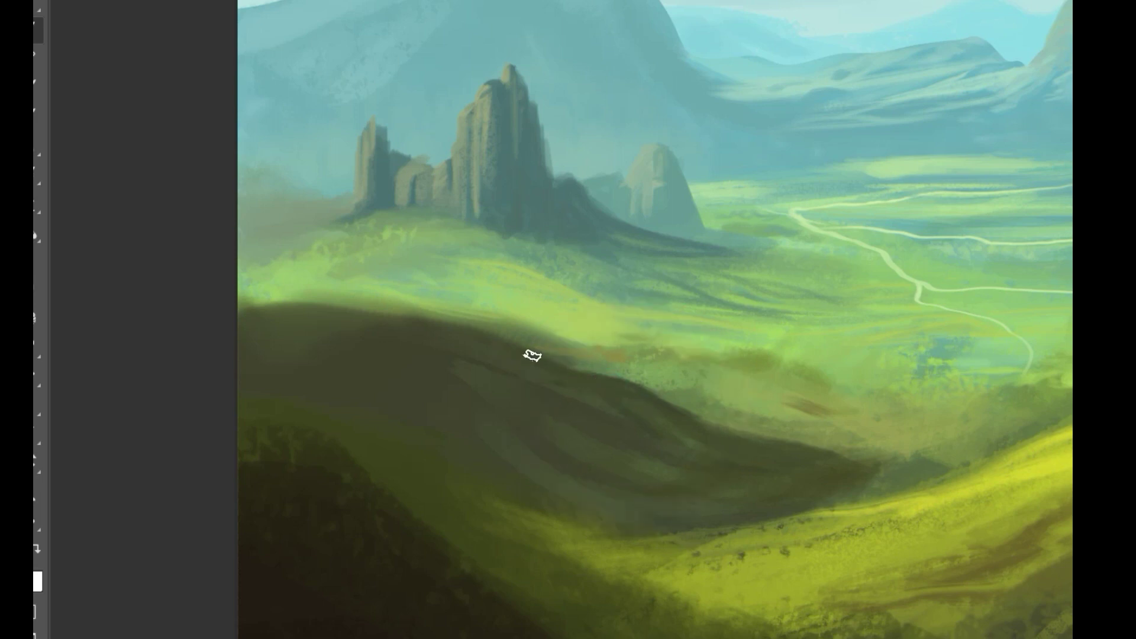
Step: Raise the left hill's dark crest into a small peak with a stepped ridge
{"action": "scroll", "coordinate": [527, 373], "scroll_direction": "up", "scroll_amount": 2}
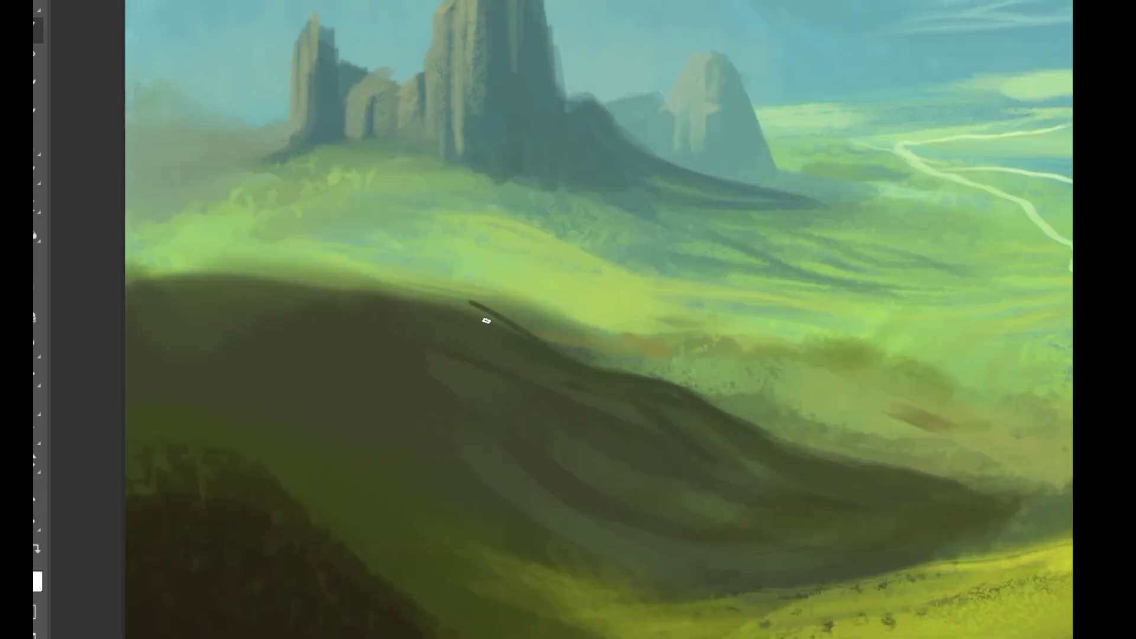
{"action": "mouse_move", "coordinate": [290, 279]}
{"action": "left_mouse_down"}
{"action": "mouse_move", "coordinate": [414, 290]}
{"action": "mouse_move", "coordinate": [424, 320]}
{"action": "mouse_move", "coordinate": [363, 285]}
{"action": "left_mouse_up"}
{"action": "left_click_drag", "start_coordinate": [674, 457], "coordinate": [594, 505]}
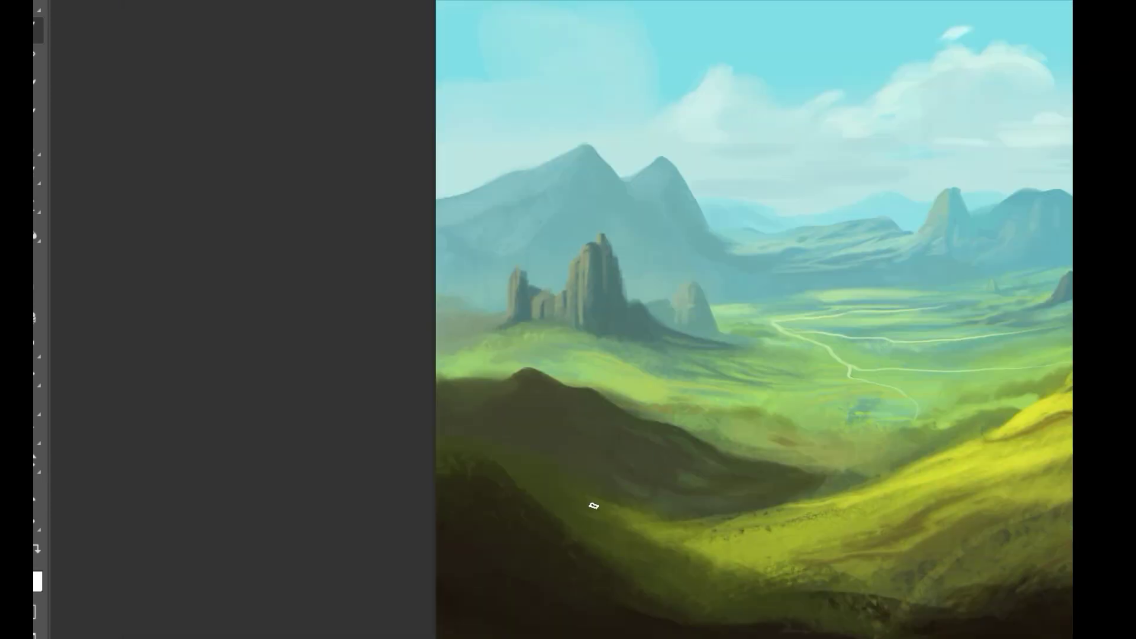
{"action": "left_click_drag", "start_coordinate": [811, 497], "coordinate": [924, 387]}
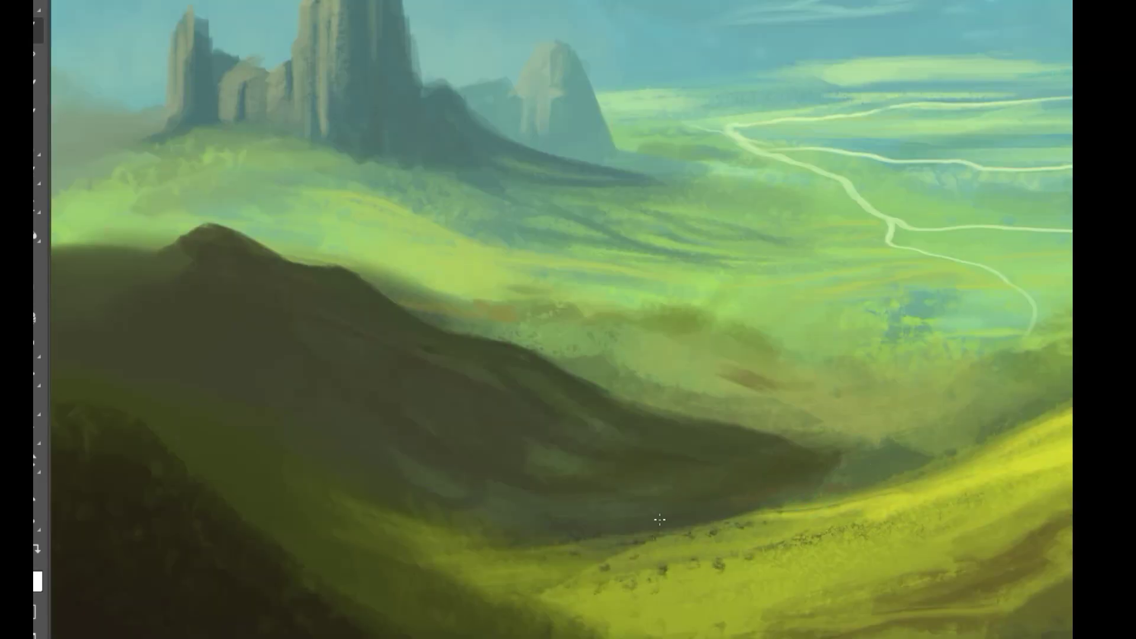
Step: Paint a thin reddish-brown path along the foot of the left hill using sampled colors
{"action": "mouse_move", "coordinate": [855, 504]}
{"action": "left_mouse_down"}
{"action": "mouse_move", "coordinate": [787, 506]}
{"action": "mouse_move", "coordinate": [923, 488]}
{"action": "mouse_move", "coordinate": [902, 477]}
{"action": "left_mouse_up"}
{"action": "left_click", "coordinate": [835, 480], "text": "alt"}
{"action": "left_click", "coordinate": [976, 460], "text": "alt"}
{"action": "mouse_move", "coordinate": [972, 458]}
{"action": "left_mouse_down"}
{"action": "mouse_move", "coordinate": [808, 511]}
{"action": "mouse_move", "coordinate": [775, 550]}
{"action": "mouse_move", "coordinate": [556, 573]}
{"action": "left_mouse_up"}
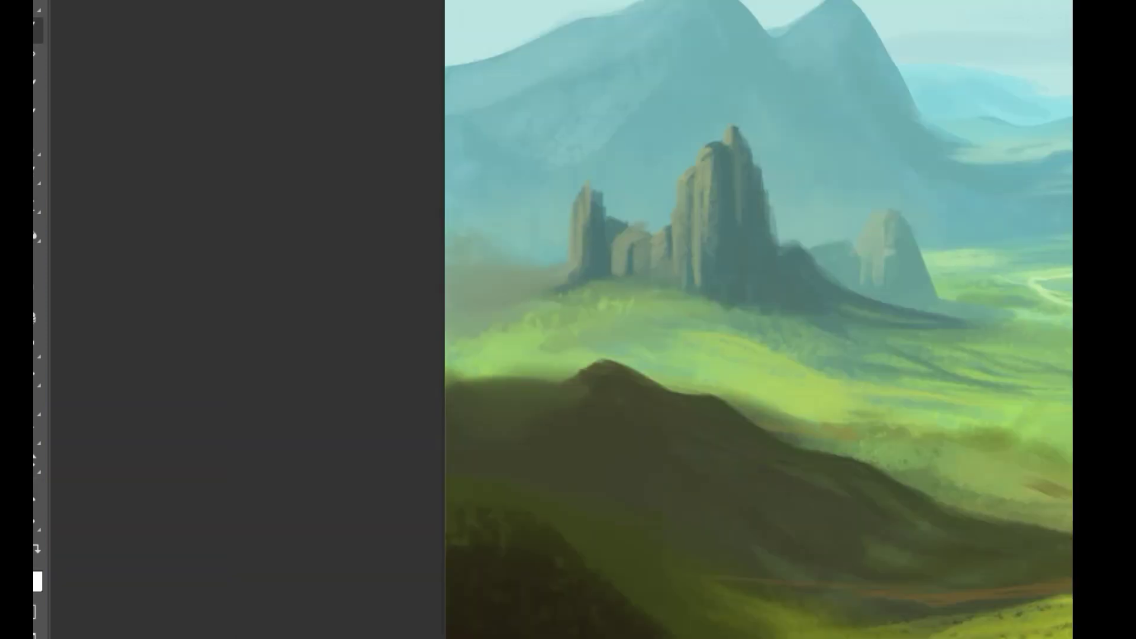
Step: Shade the left hill's valley-facing flank with dark diagonal ridge strokes
{"action": "mouse_move", "coordinate": [764, 468]}
{"action": "left_mouse_down"}
{"action": "mouse_move", "coordinate": [727, 425]}
{"action": "mouse_move", "coordinate": [769, 430]}
{"action": "left_mouse_up"}
{"action": "left_click_drag", "start_coordinate": [640, 412], "coordinate": [772, 539]}
{"action": "mouse_move", "coordinate": [680, 414]}
{"action": "left_mouse_down"}
{"action": "mouse_move", "coordinate": [708, 398]}
{"action": "mouse_move", "coordinate": [721, 417]}
{"action": "mouse_move", "coordinate": [715, 438]}
{"action": "mouse_move", "coordinate": [690, 420]}
{"action": "left_mouse_up"}
Step: Paint grey rock faces on the left hill's two crests and grey rocky streaks down its slope
{"action": "left_click", "coordinate": [705, 398], "text": "alt"}
{"action": "left_click_drag", "start_coordinate": [628, 378], "coordinate": [599, 416]}
{"action": "mouse_move", "coordinate": [606, 361]}
{"action": "left_mouse_down"}
{"action": "mouse_move", "coordinate": [562, 383]}
{"action": "mouse_move", "coordinate": [596, 427]}
{"action": "left_mouse_up"}
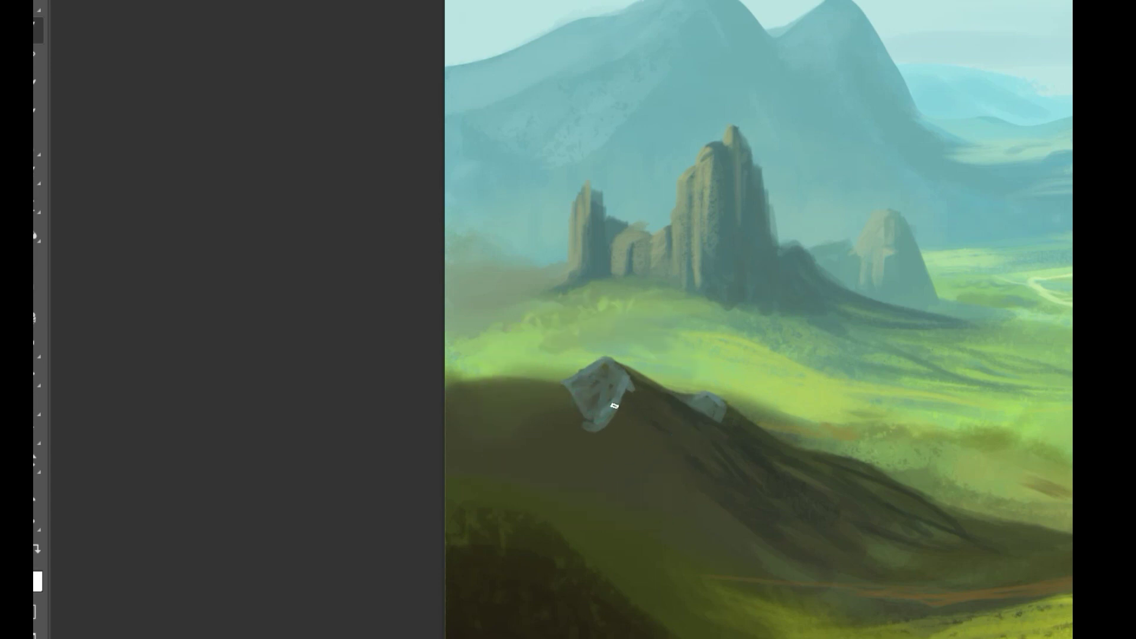
{"action": "mouse_move", "coordinate": [702, 470]}
{"action": "left_mouse_down"}
{"action": "mouse_move", "coordinate": [654, 454]}
{"action": "mouse_move", "coordinate": [646, 438]}
{"action": "mouse_move", "coordinate": [693, 488]}
{"action": "left_mouse_up"}
{"action": "left_click_drag", "start_coordinate": [695, 445], "coordinate": [566, 352]}
{"action": "left_click_drag", "start_coordinate": [806, 488], "coordinate": [870, 482]}
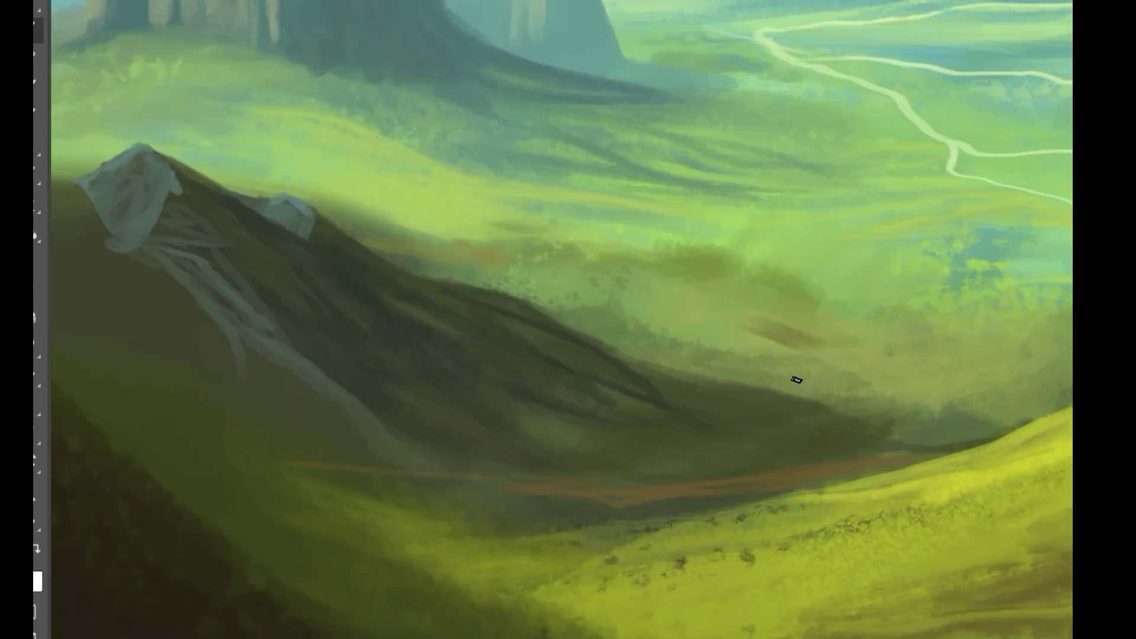
Step: Refine the left hill's ridge and rock edges with strokes of sampled meadow color
{"action": "left_click", "coordinate": [275, 182], "text": "alt"}
{"action": "left_click_drag", "start_coordinate": [219, 191], "coordinate": [270, 205]}
{"action": "left_click_drag", "start_coordinate": [355, 236], "coordinate": [314, 189]}
{"action": "left_click_drag", "start_coordinate": [322, 163], "coordinate": [482, 264]}
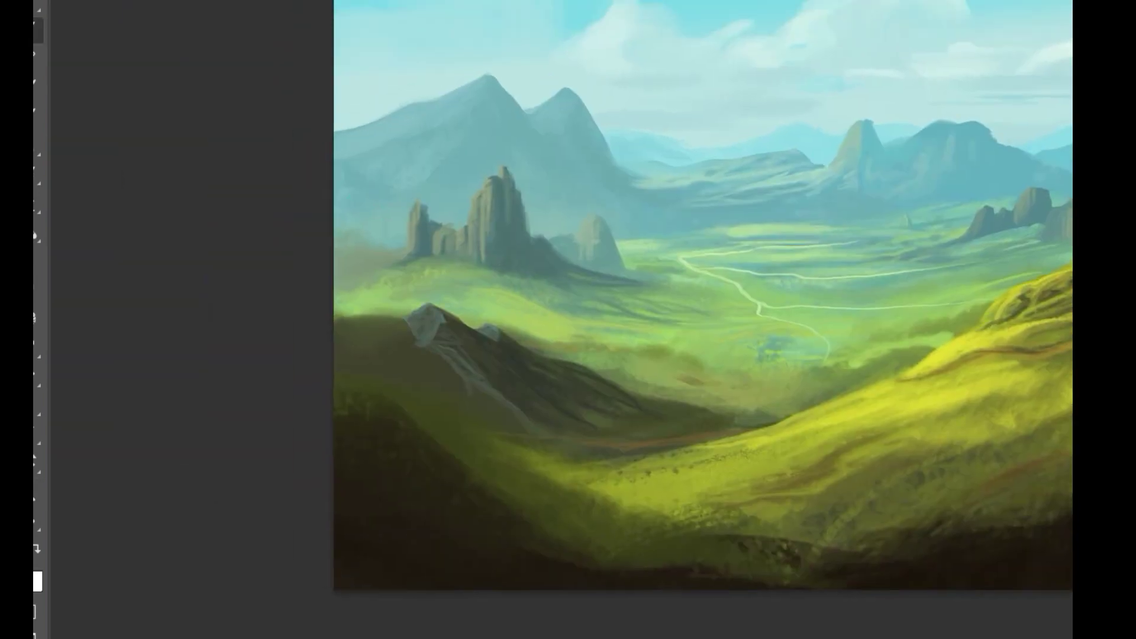
{"action": "mouse_move", "coordinate": [391, 274]}
{"action": "left_mouse_down"}
{"action": "mouse_move", "coordinate": [404, 157]}
{"action": "mouse_move", "coordinate": [366, 260]}
{"action": "left_mouse_up"}
{"action": "left_click_drag", "start_coordinate": [401, 144], "coordinate": [376, 236]}
{"action": "mouse_move", "coordinate": [400, 150]}
{"action": "left_mouse_down"}
{"action": "mouse_move", "coordinate": [391, 259]}
{"action": "mouse_move", "coordinate": [425, 376]}
{"action": "left_mouse_up"}
{"action": "left_click_drag", "start_coordinate": [379, 239], "coordinate": [377, 309]}
{"action": "left_click_drag", "start_coordinate": [361, 202], "coordinate": [367, 361]}
{"action": "left_click_drag", "start_coordinate": [385, 150], "coordinate": [354, 255]}
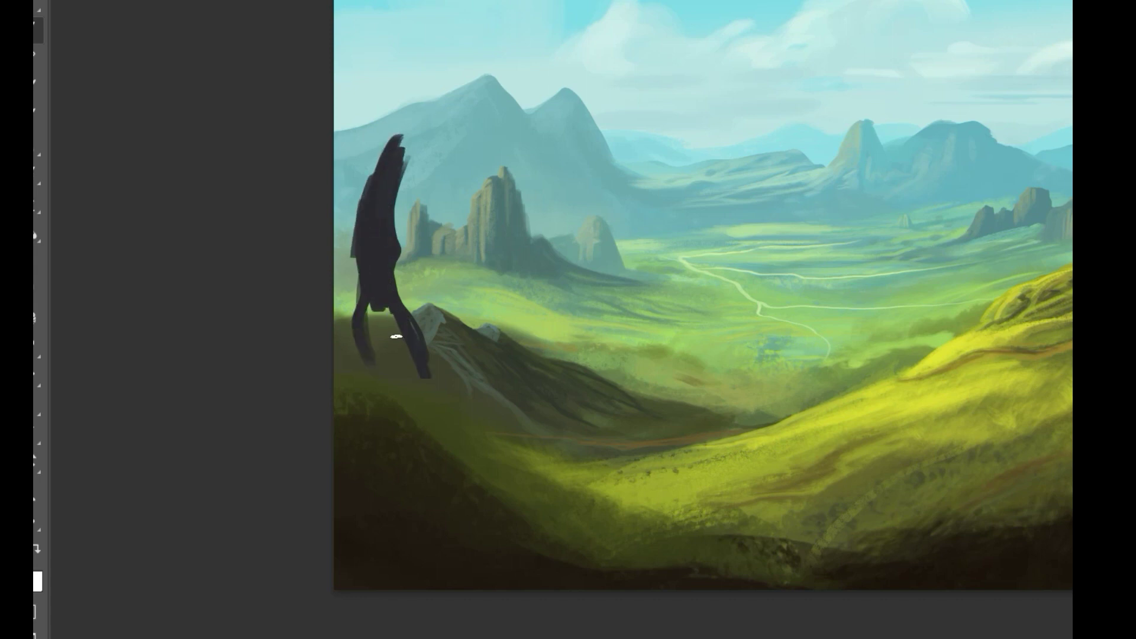
{"action": "key", "text": "ctrl+z"}
{"action": "key", "text": "ctrl+z"}
{"action": "key", "text": "ctrl+z"}
{"action": "key", "text": "ctrl+z"}
{"action": "key", "text": "ctrl+z"}
{"action": "key", "text": "ctrl+z"}
{"action": "key", "text": "ctrl+z"}
{"action": "key", "text": "ctrl+z"}
Step: Paint a large dark twisted tree trunk with an upper limb, a side branch and a base spreading over the left hill
{"action": "mouse_move", "coordinate": [465, 386]}
{"action": "left_mouse_down"}
{"action": "mouse_move", "coordinate": [416, 256]}
{"action": "mouse_move", "coordinate": [502, 189]}
{"action": "left_mouse_up"}
{"action": "mouse_move", "coordinate": [558, 140]}
{"action": "left_mouse_down"}
{"action": "mouse_move", "coordinate": [506, 178]}
{"action": "mouse_move", "coordinate": [418, 284]}
{"action": "left_mouse_up"}
{"action": "mouse_move", "coordinate": [439, 230]}
{"action": "left_mouse_down"}
{"action": "mouse_move", "coordinate": [400, 157]}
{"action": "mouse_move", "coordinate": [459, 75]}
{"action": "left_mouse_up"}
{"action": "left_click_drag", "start_coordinate": [457, 76], "coordinate": [381, 266]}
{"action": "left_click_drag", "start_coordinate": [385, 195], "coordinate": [380, 282]}
{"action": "mouse_move", "coordinate": [395, 178]}
{"action": "left_mouse_down"}
{"action": "mouse_move", "coordinate": [406, 229]}
{"action": "mouse_move", "coordinate": [426, 107]}
{"action": "mouse_move", "coordinate": [421, 375]}
{"action": "mouse_move", "coordinate": [395, 339]}
{"action": "left_mouse_up"}
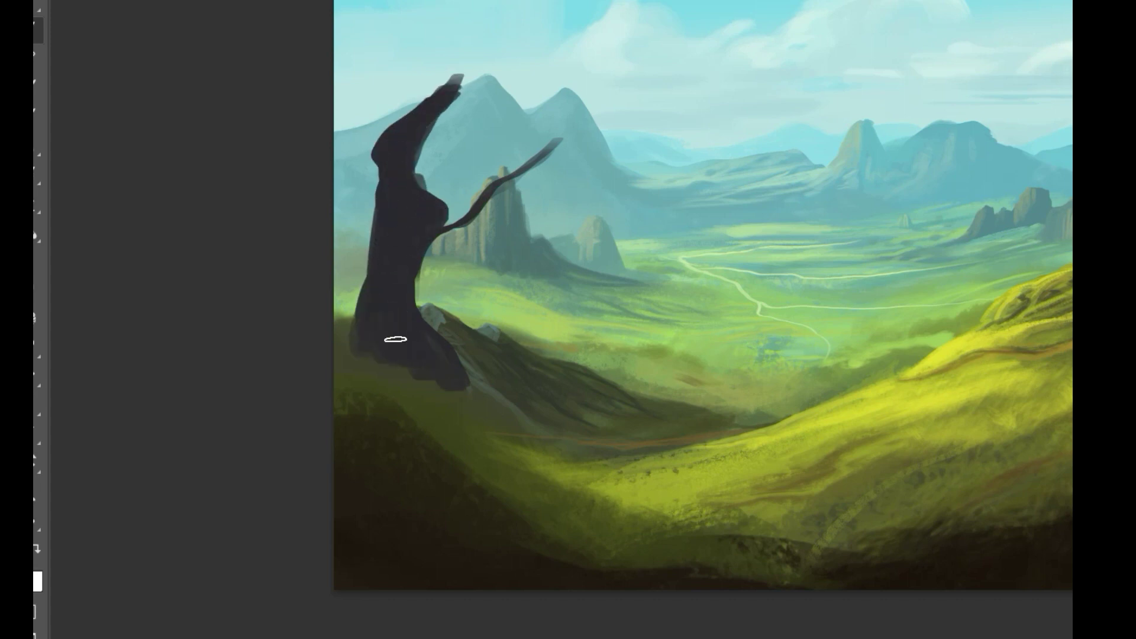
{"action": "mouse_move", "coordinate": [439, 370]}
{"action": "left_mouse_down"}
{"action": "mouse_move", "coordinate": [484, 401]}
{"action": "mouse_move", "coordinate": [396, 309]}
{"action": "mouse_move", "coordinate": [409, 374]}
{"action": "left_mouse_up"}
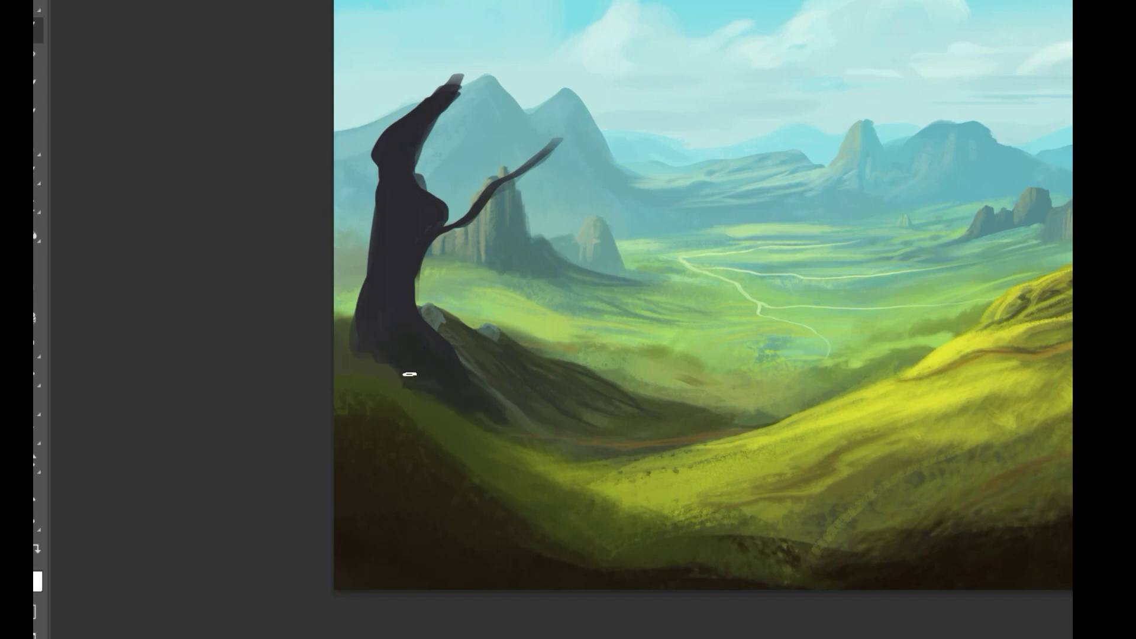
{"action": "mouse_move", "coordinate": [355, 332]}
{"action": "left_mouse_down"}
{"action": "mouse_move", "coordinate": [381, 347]}
{"action": "mouse_move", "coordinate": [387, 370]}
{"action": "left_mouse_up"}
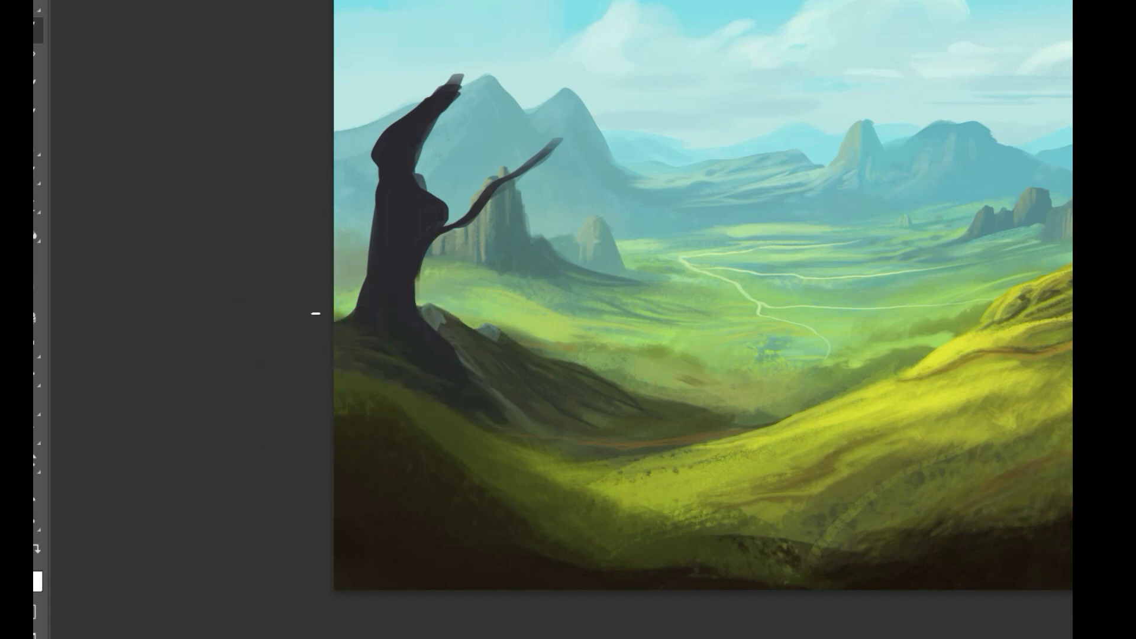
Step: Thicken the large tree's trunk and add several upright dark branches at its top
{"action": "scroll", "coordinate": [469, 203], "scroll_direction": "up", "scroll_amount": 5}
{"action": "left_click_drag", "start_coordinate": [494, 193], "coordinate": [384, 273]}
{"action": "mouse_move", "coordinate": [359, 355]}
{"action": "left_mouse_down"}
{"action": "mouse_move", "coordinate": [353, 453]}
{"action": "mouse_move", "coordinate": [445, 604]}
{"action": "left_mouse_up"}
{"action": "left_click_drag", "start_coordinate": [366, 237], "coordinate": [426, 494]}
{"action": "mouse_move", "coordinate": [307, 290]}
{"action": "left_mouse_down"}
{"action": "mouse_move", "coordinate": [352, 97]}
{"action": "mouse_move", "coordinate": [346, 230]}
{"action": "left_mouse_up"}
{"action": "mouse_move", "coordinate": [411, 227]}
{"action": "left_mouse_down"}
{"action": "mouse_move", "coordinate": [426, 81]}
{"action": "mouse_move", "coordinate": [388, 242]}
{"action": "left_mouse_up"}
{"action": "left_click_drag", "start_coordinate": [441, 204], "coordinate": [493, 113]}
{"action": "key", "text": "ctrl+alt+z"}
Step: Add a thinner forked branch on the large tree's valley side and blend its joint into the trunk
{"action": "left_click_drag", "start_coordinate": [412, 427], "coordinate": [632, 177]}
{"action": "mouse_move", "coordinate": [612, 208]}
{"action": "left_mouse_down"}
{"action": "mouse_move", "coordinate": [413, 370]}
{"action": "mouse_move", "coordinate": [416, 415]}
{"action": "left_mouse_up"}
{"action": "mouse_move", "coordinate": [441, 331]}
{"action": "left_mouse_down"}
{"action": "mouse_move", "coordinate": [479, 309]}
{"action": "mouse_move", "coordinate": [569, 156]}
{"action": "left_mouse_up"}
{"action": "left_click_drag", "start_coordinate": [569, 157], "coordinate": [500, 298]}
{"action": "left_click_drag", "start_coordinate": [485, 305], "coordinate": [483, 225]}
{"action": "mouse_move", "coordinate": [483, 225]}
{"action": "left_mouse_down"}
{"action": "mouse_move", "coordinate": [470, 311]}
{"action": "mouse_move", "coordinate": [428, 365]}
{"action": "left_mouse_up"}
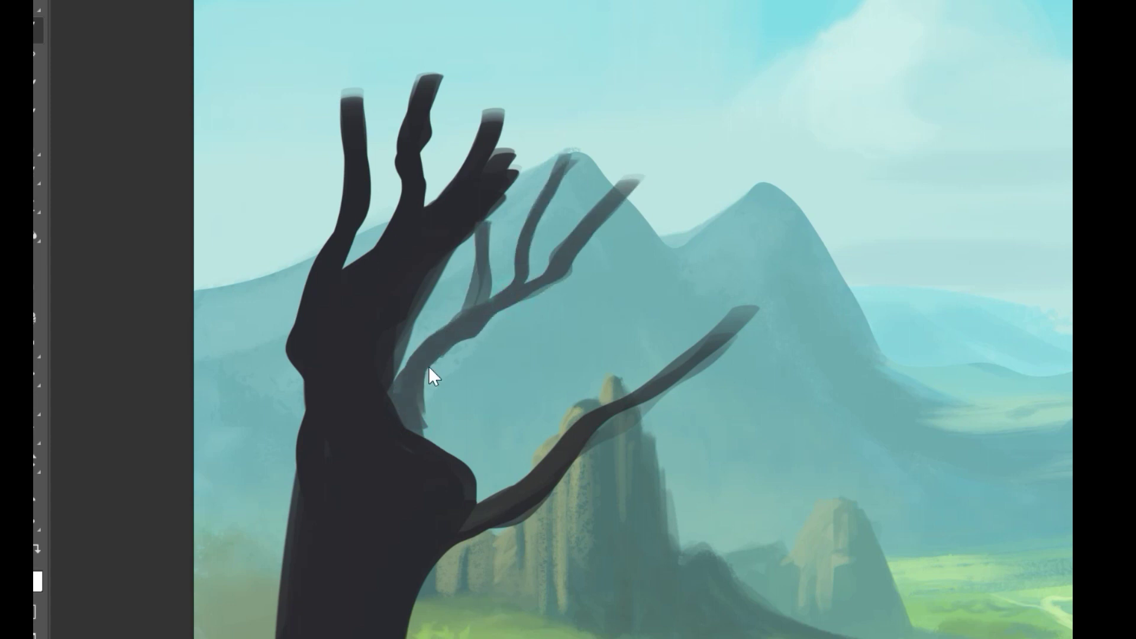
{"action": "left_click_drag", "start_coordinate": [385, 331], "coordinate": [437, 467]}
{"action": "left_click_drag", "start_coordinate": [402, 355], "coordinate": [452, 450]}
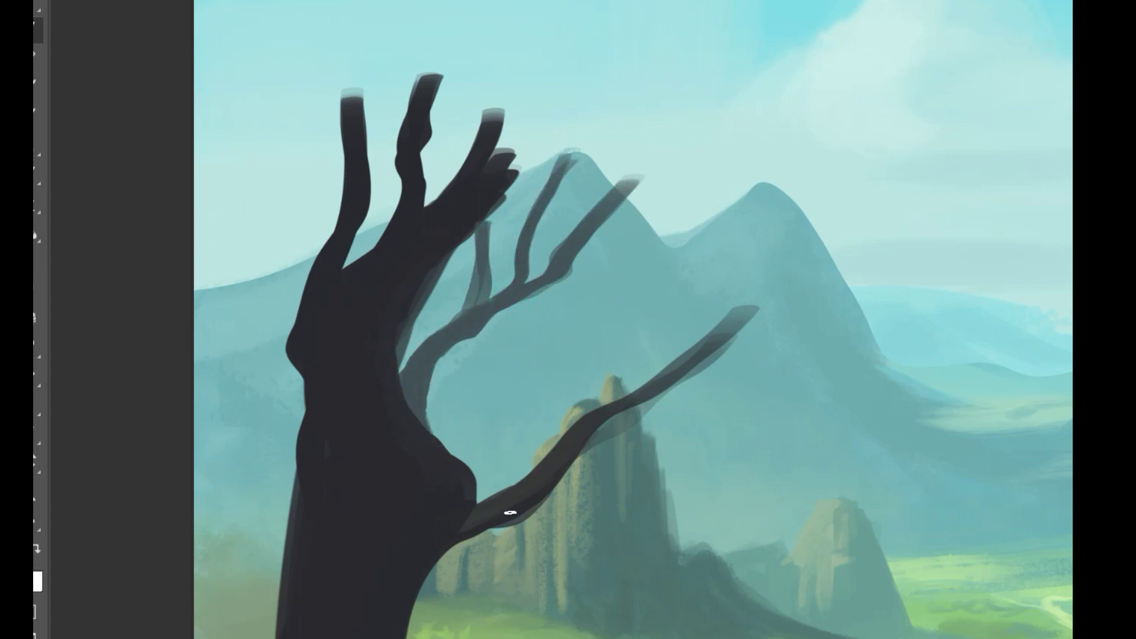
Step: Paint a slender upright branch along the large tree's outer side using sampled trunk color
{"action": "left_click", "coordinate": [349, 335], "text": "alt"}
{"action": "left_click_drag", "start_coordinate": [291, 365], "coordinate": [300, 509]}
{"action": "key", "text": "ctrl+z"}
{"action": "mouse_move", "coordinate": [325, 571]}
{"action": "left_mouse_down"}
{"action": "mouse_move", "coordinate": [272, 472]}
{"action": "mouse_move", "coordinate": [264, 377]}
{"action": "left_mouse_up"}
{"action": "left_click_drag", "start_coordinate": [285, 275], "coordinate": [296, 510]}
{"action": "left_click_drag", "start_coordinate": [273, 447], "coordinate": [285, 507]}
{"action": "left_click_drag", "start_coordinate": [269, 346], "coordinate": [303, 507]}
{"action": "left_click_drag", "start_coordinate": [277, 430], "coordinate": [284, 285]}
Step: Shape the large tree's lower trunk with a flared root and blend its base into the hill with sampled dark colors
{"action": "left_click_drag", "start_coordinate": [391, 261], "coordinate": [281, 380]}
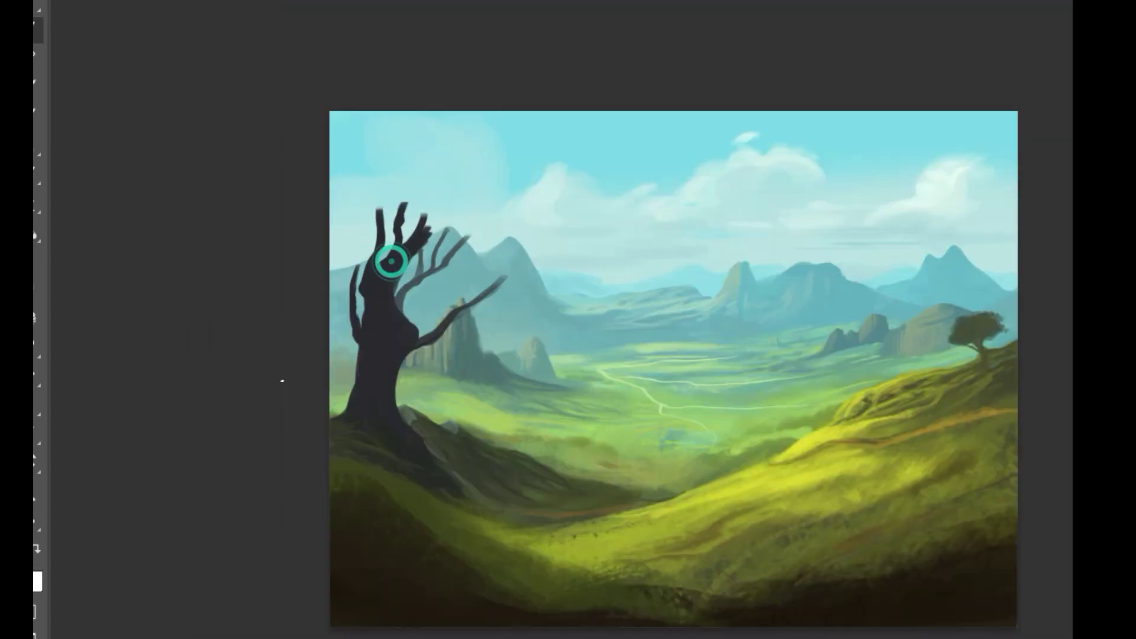
{"action": "left_click_drag", "start_coordinate": [389, 362], "coordinate": [434, 312]}
{"action": "mouse_move", "coordinate": [213, 197]}
{"action": "left_mouse_down"}
{"action": "mouse_move", "coordinate": [240, 336]}
{"action": "mouse_move", "coordinate": [203, 517]}
{"action": "mouse_move", "coordinate": [164, 583]}
{"action": "left_mouse_up"}
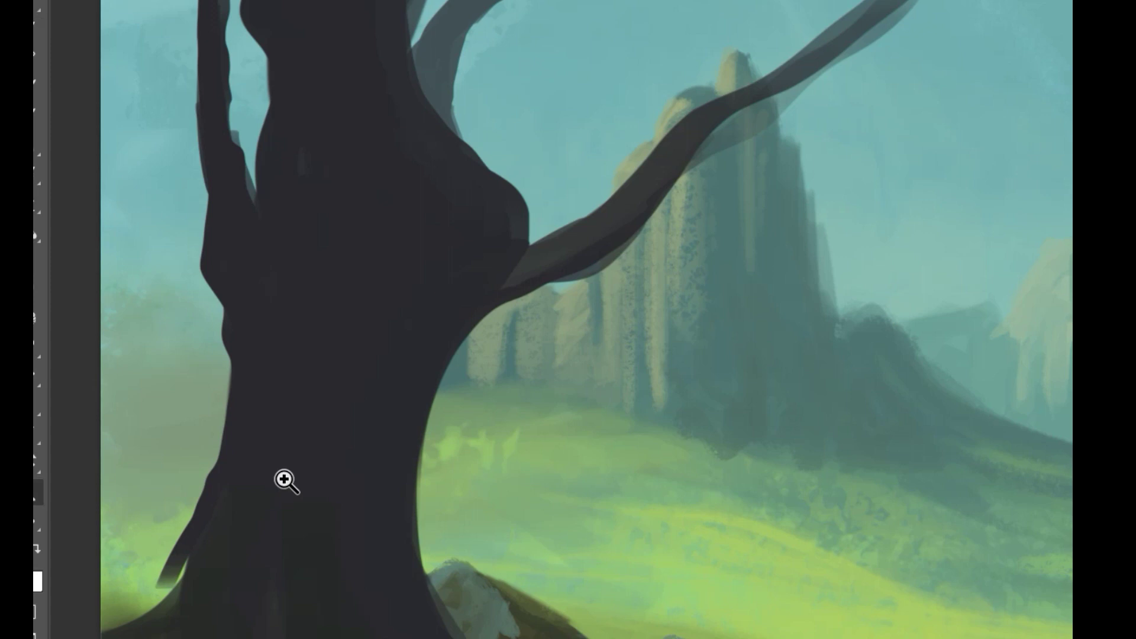
{"action": "left_click_drag", "start_coordinate": [284, 479], "coordinate": [279, 520]}
{"action": "left_click", "coordinate": [398, 512], "text": "alt"}
{"action": "left_click_drag", "start_coordinate": [360, 494], "coordinate": [301, 495]}
{"action": "left_click_drag", "start_coordinate": [355, 510], "coordinate": [307, 560]}
{"action": "left_click", "coordinate": [359, 532], "text": "alt"}
{"action": "left_click_drag", "start_coordinate": [368, 518], "coordinate": [322, 559]}
{"action": "left_click_drag", "start_coordinate": [340, 553], "coordinate": [377, 504]}
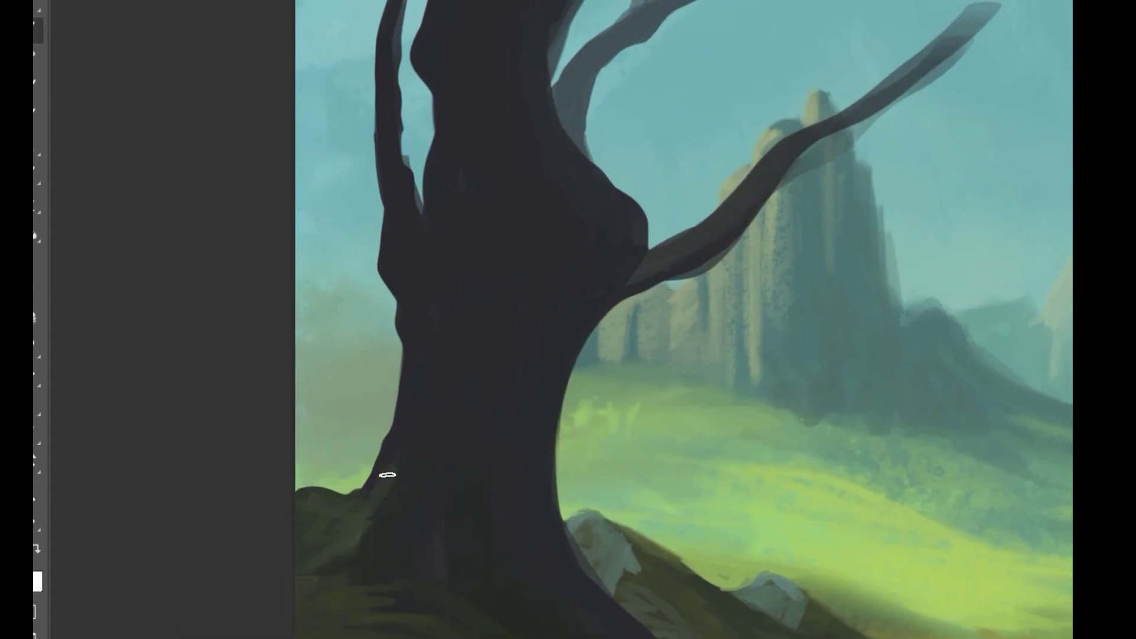
Step: Transform the large tree to make it narrower and taller
{"action": "left_click_drag", "start_coordinate": [438, 435], "coordinate": [300, 580]}
{"action": "left_click_drag", "start_coordinate": [480, 356], "coordinate": [535, 408]}
{"action": "left_click", "coordinate": [580, 393], "text": "alt"}
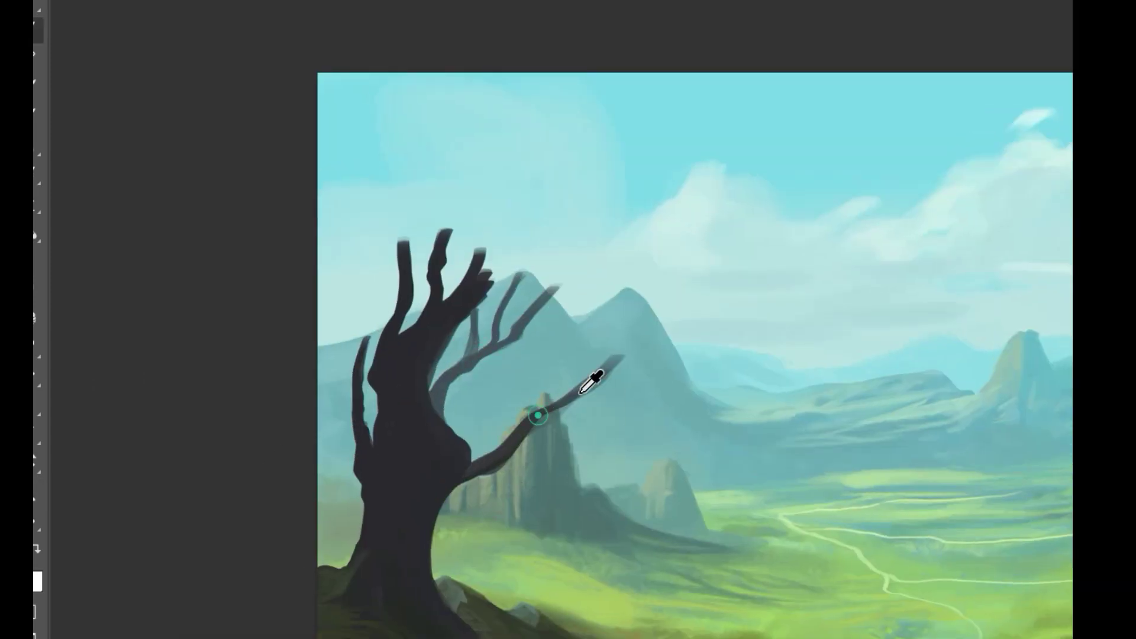
{"action": "key", "text": "ctrl+t"}
{"action": "left_click_drag", "start_coordinate": [626, 227], "coordinate": [561, 330]}
{"action": "left_click_drag", "start_coordinate": [439, 511], "coordinate": [439, 427]}
{"action": "left_click_drag", "start_coordinate": [441, 248], "coordinate": [440, 156]}
{"action": "left_click_drag", "start_coordinate": [425, 293], "coordinate": [425, 316]}
{"action": "key", "text": "Return"}
{"action": "scroll", "coordinate": [503, 483], "scroll_direction": "down", "scroll_amount": 6}
{"action": "scroll", "coordinate": [494, 479], "scroll_direction": "up", "scroll_amount": 3}
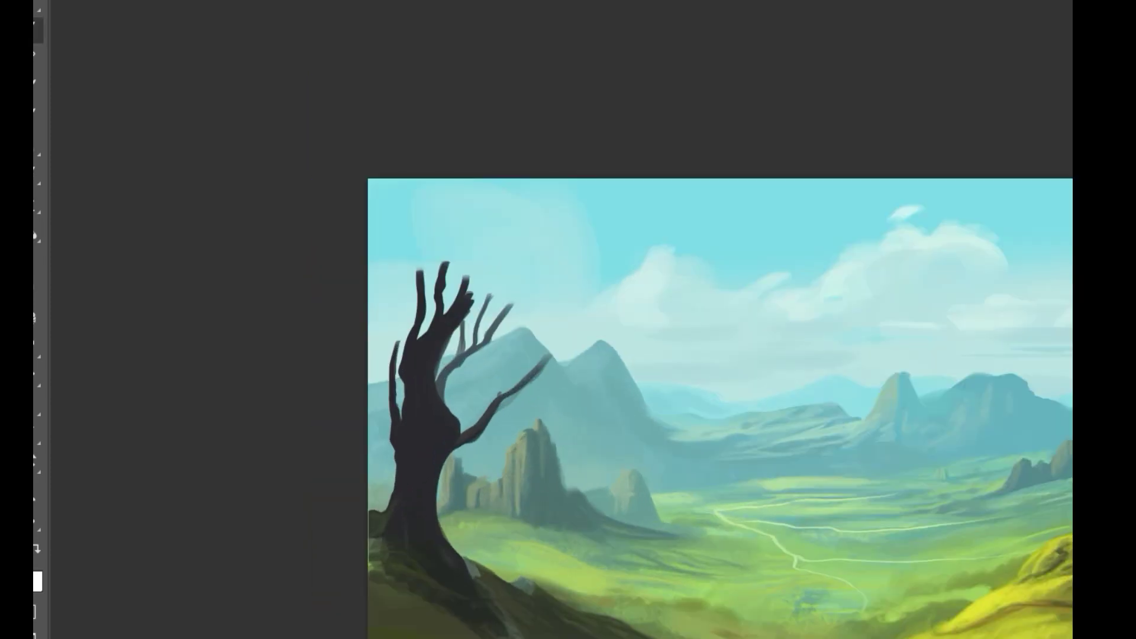
Step: Brush mottled gray-green bark texture over the large tree's trunk with an enlarged brush
{"action": "scroll", "coordinate": [459, 422], "scroll_direction": "up", "scroll_amount": 5}
{"action": "key", "text": "bracketright"}
{"action": "key", "text": "bracketright"}
{"action": "key", "text": "bracketright"}
{"action": "key", "text": "bracketright"}
{"action": "key", "text": "bracketright"}
{"action": "key", "text": "bracketright"}
{"action": "mouse_move", "coordinate": [461, 273]}
{"action": "left_mouse_down"}
{"action": "mouse_move", "coordinate": [460, 496]}
{"action": "mouse_move", "coordinate": [444, 553]}
{"action": "left_mouse_up"}
Step: Paint dark bark shading down the outer side of the large tree's trunk with a smaller brush
{"action": "scroll", "coordinate": [444, 386], "scroll_direction": "up", "scroll_amount": 6}
{"action": "key", "text": "["}
{"action": "key", "text": "["}
{"action": "key", "text": "["}
{"action": "key", "text": "["}
{"action": "key", "text": "["}
{"action": "key", "text": "["}
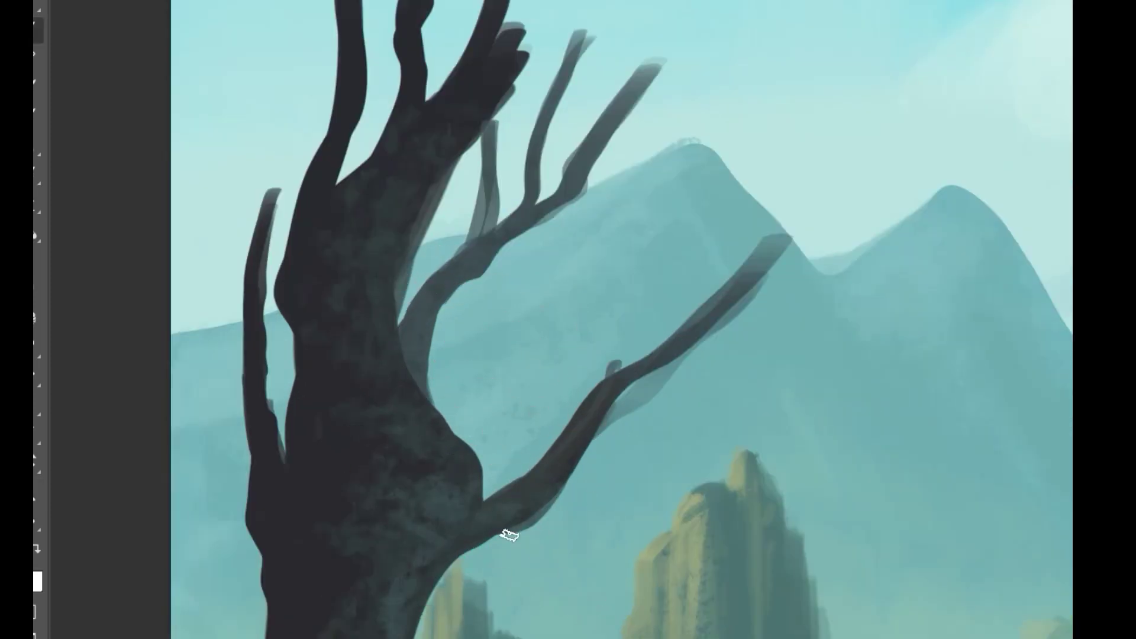
{"action": "mouse_move", "coordinate": [379, 394]}
{"action": "left_mouse_down"}
{"action": "mouse_move", "coordinate": [368, 183]}
{"action": "mouse_move", "coordinate": [393, 198]}
{"action": "mouse_move", "coordinate": [292, 432]}
{"action": "left_mouse_up"}
{"action": "left_click_drag", "start_coordinate": [297, 328], "coordinate": [280, 596]}
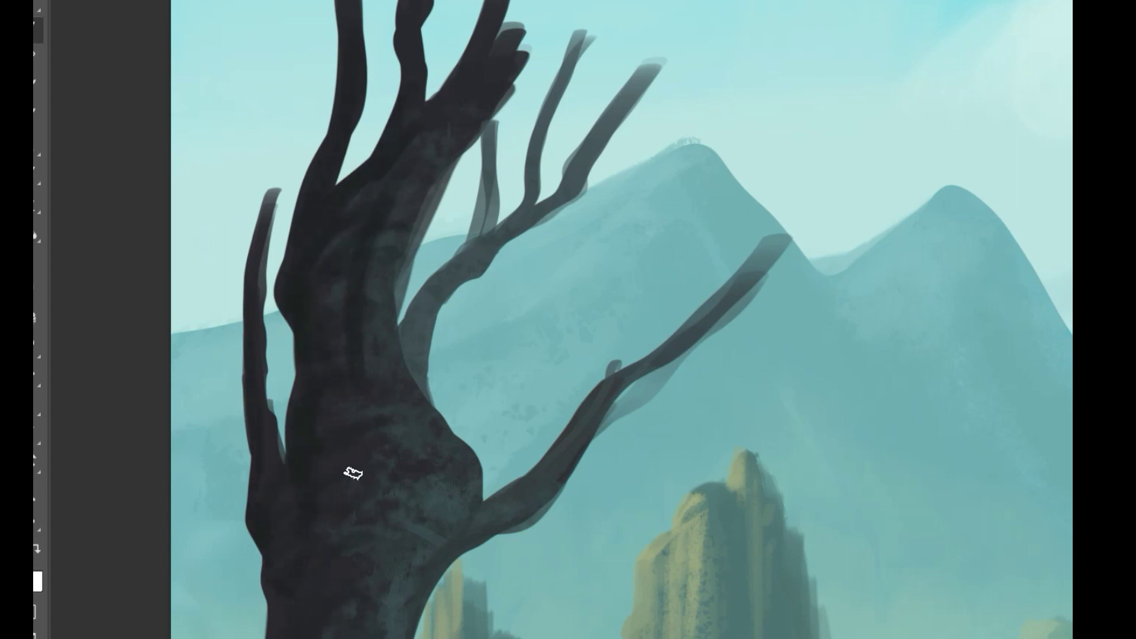
Step: Deepen and soften the shading across the large tree's trunk using a larger brush
{"action": "left_click_drag", "start_coordinate": [353, 473], "coordinate": [481, 264]}
{"action": "key", "text": "]"}
{"action": "key", "text": "]"}
{"action": "key", "text": "]"}
{"action": "key", "text": "]"}
{"action": "key", "text": "]"}
{"action": "key", "text": "]"}
{"action": "left_click_drag", "start_coordinate": [479, 585], "coordinate": [367, 584]}
{"action": "scroll", "coordinate": [473, 600], "scroll_direction": "down", "scroll_amount": 6}
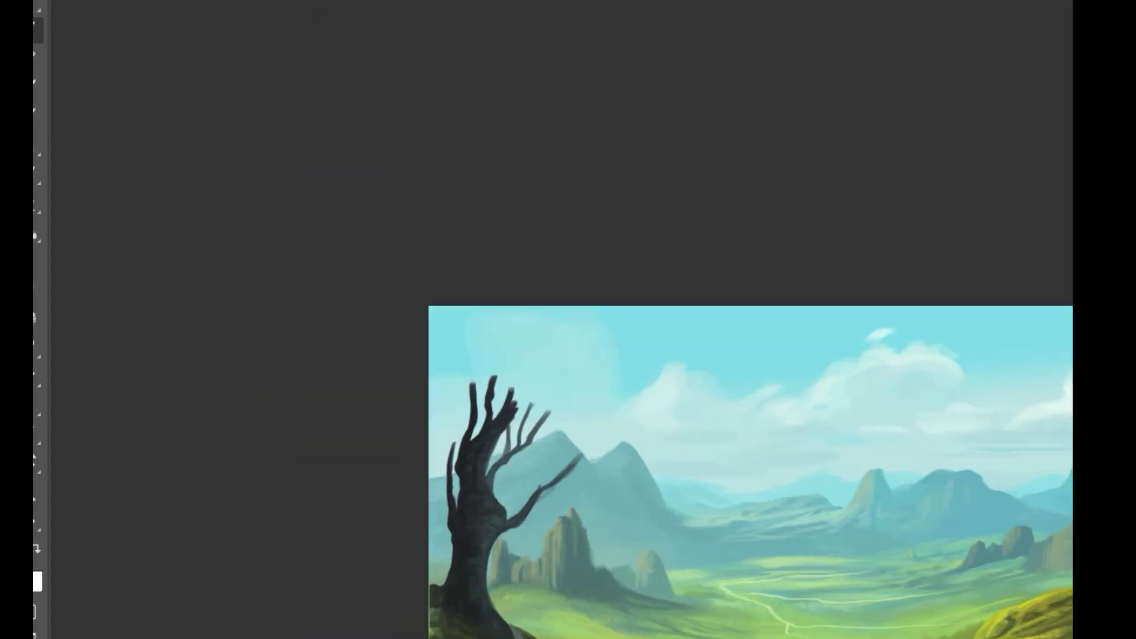
Step: Erase a rough notch from the trunk's valley-side edge just above the lower branch joint
{"action": "scroll", "coordinate": [489, 514], "scroll_direction": "up", "scroll_amount": 6}
{"action": "key", "text": "e"}
{"action": "key", "text": "["}
{"action": "key", "text": "["}
{"action": "key", "text": "["}
{"action": "key", "text": "["}
{"action": "key", "text": "["}
{"action": "key", "text": "["}
{"action": "mouse_move", "coordinate": [569, 546]}
{"action": "left_mouse_down"}
{"action": "mouse_move", "coordinate": [525, 440]}
{"action": "mouse_move", "coordinate": [658, 404]}
{"action": "left_mouse_up"}
{"action": "scroll", "coordinate": [574, 426], "scroll_direction": "down", "scroll_amount": 5}
Step: Roughen the lower valley-side branch's outline with sampled bark color and add a slender fork near its end
{"action": "scroll", "coordinate": [551, 470], "scroll_direction": "up", "scroll_amount": 5}
{"action": "left_click", "coordinate": [640, 427], "text": "alt"}
{"action": "mouse_move", "coordinate": [599, 435]}
{"action": "left_mouse_down"}
{"action": "mouse_move", "coordinate": [740, 320]}
{"action": "mouse_move", "coordinate": [725, 360]}
{"action": "mouse_move", "coordinate": [897, 201]}
{"action": "left_mouse_up"}
{"action": "key", "text": "e"}
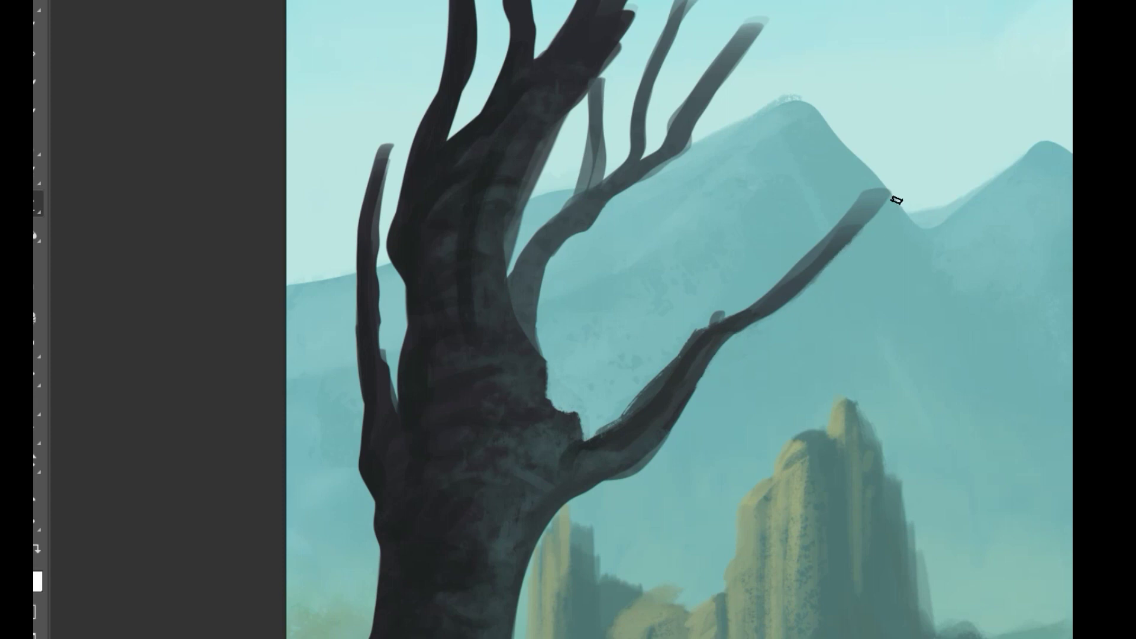
{"action": "scroll", "coordinate": [799, 337], "scroll_direction": "down", "scroll_amount": 5}
{"action": "scroll", "coordinate": [789, 347], "scroll_direction": "up", "scroll_amount": 5}
{"action": "mouse_move", "coordinate": [728, 275]}
{"action": "left_mouse_down"}
{"action": "mouse_move", "coordinate": [900, 43]}
{"action": "mouse_move", "coordinate": [807, 221]}
{"action": "mouse_move", "coordinate": [698, 293]}
{"action": "left_mouse_up"}
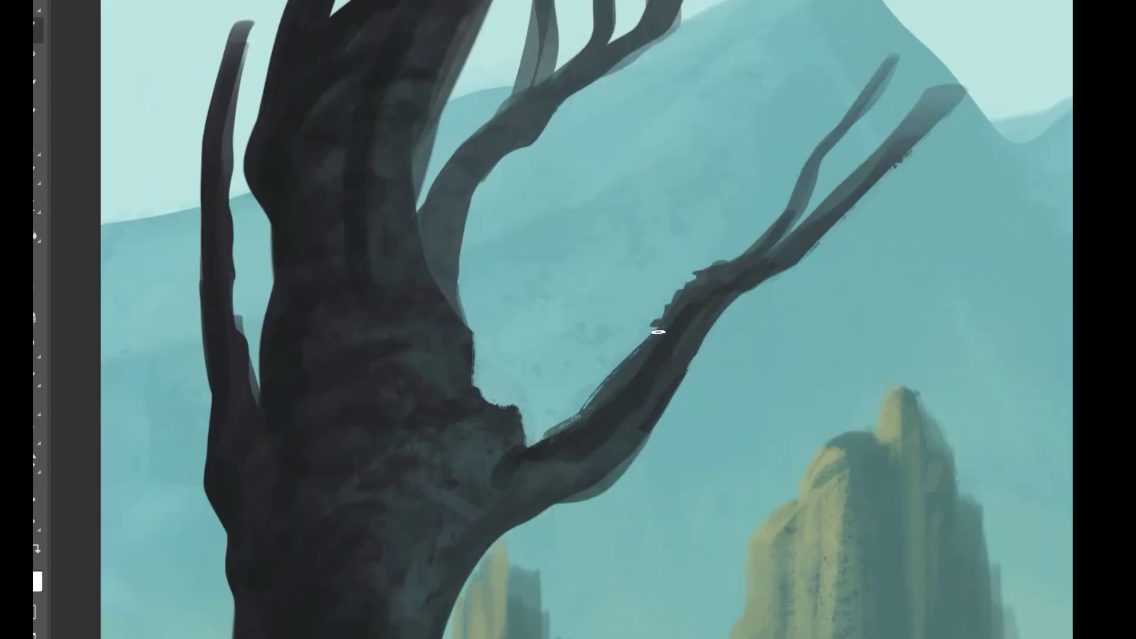
{"action": "scroll", "coordinate": [658, 332], "scroll_direction": "down", "scroll_amount": 5}
{"action": "scroll", "coordinate": [595, 408], "scroll_direction": "up", "scroll_amount": 6}
{"action": "left_click_drag", "start_coordinate": [598, 411], "coordinate": [722, 378]}
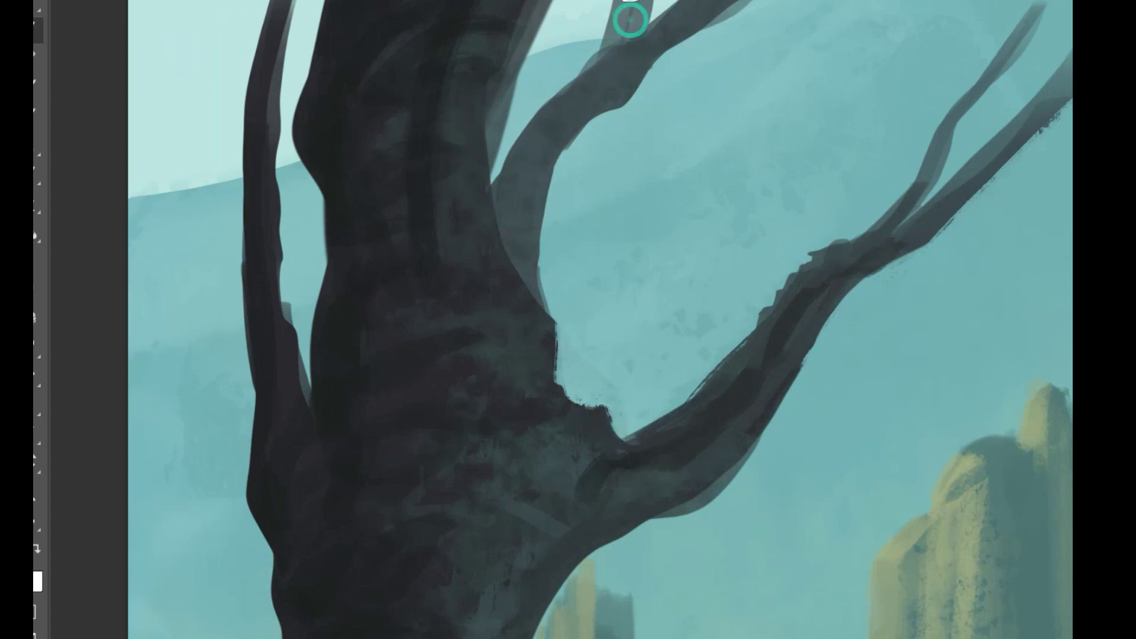
Step: Paint wrinkled bark lines around the lower branch joint and light streaks down the trunk below it
{"action": "scroll", "coordinate": [692, 246], "scroll_direction": "down", "scroll_amount": 4}
{"action": "scroll", "coordinate": [755, 324], "scroll_direction": "up", "scroll_amount": 5}
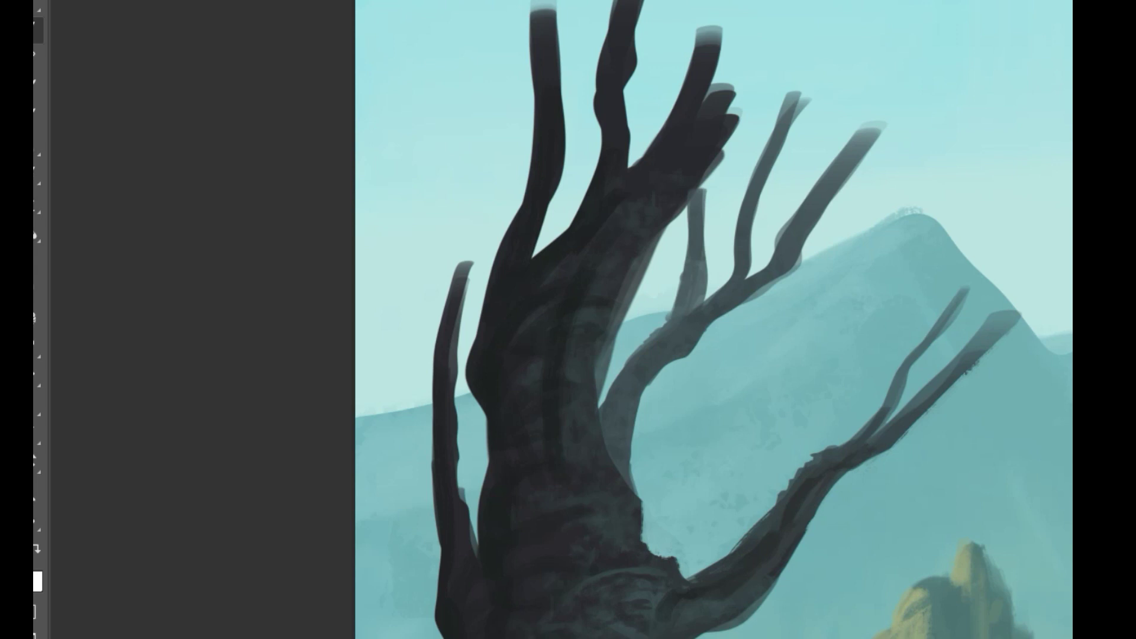
{"action": "left_click_drag", "start_coordinate": [636, 638], "coordinate": [661, 505]}
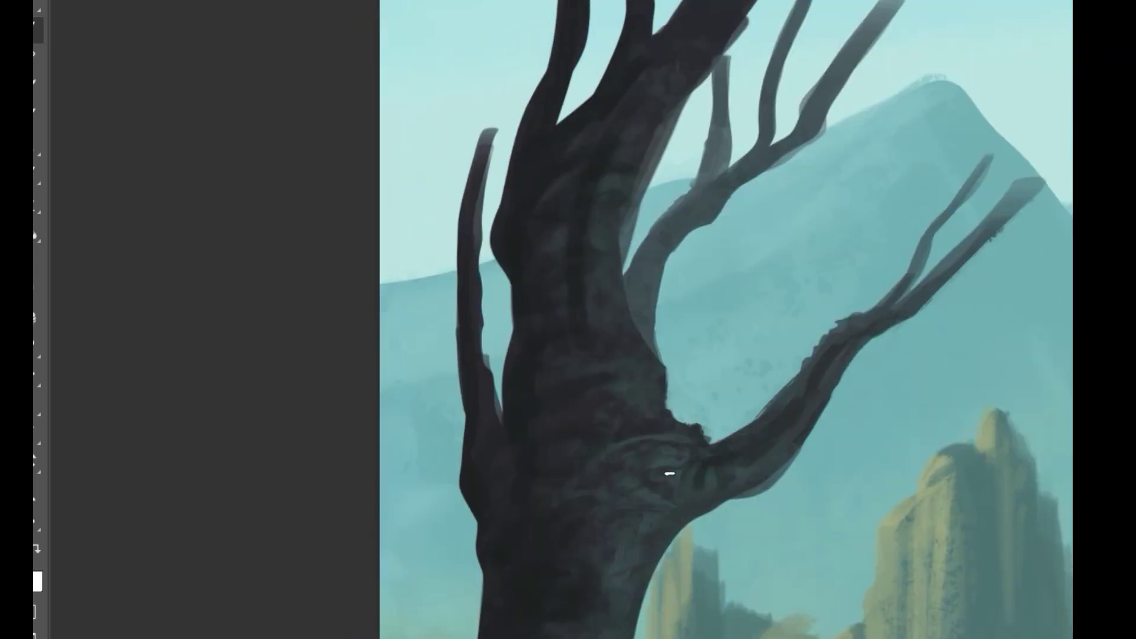
{"action": "scroll", "coordinate": [644, 562], "scroll_direction": "down", "scroll_amount": 2}
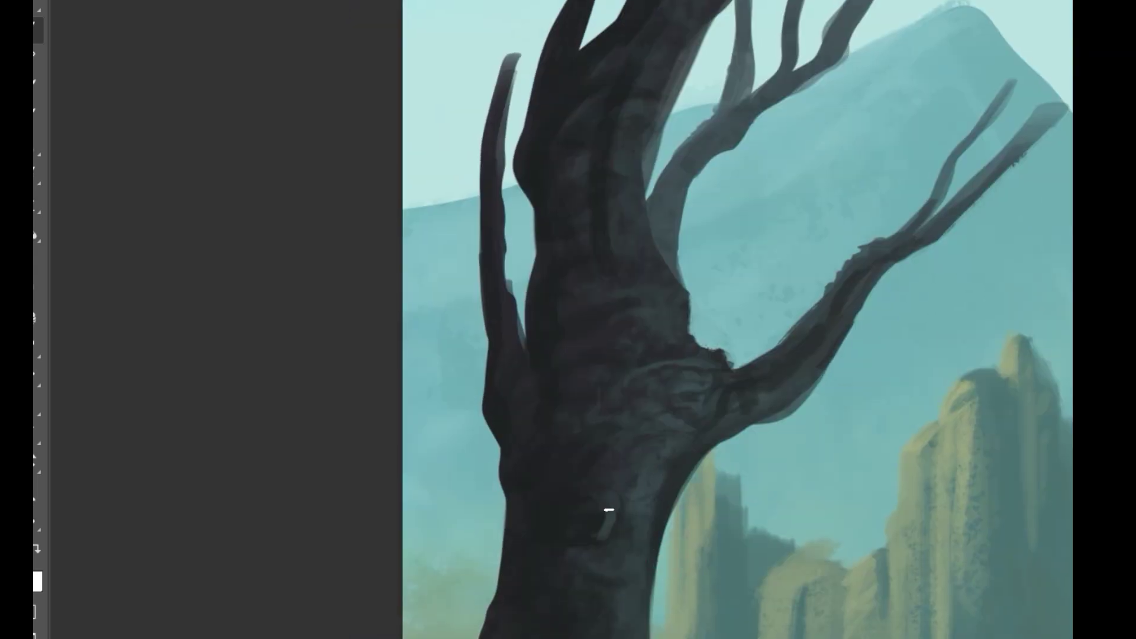
{"action": "scroll", "coordinate": [628, 567], "scroll_direction": "down", "scroll_amount": 5}
{"action": "scroll", "coordinate": [669, 589], "scroll_direction": "up", "scroll_amount": 4}
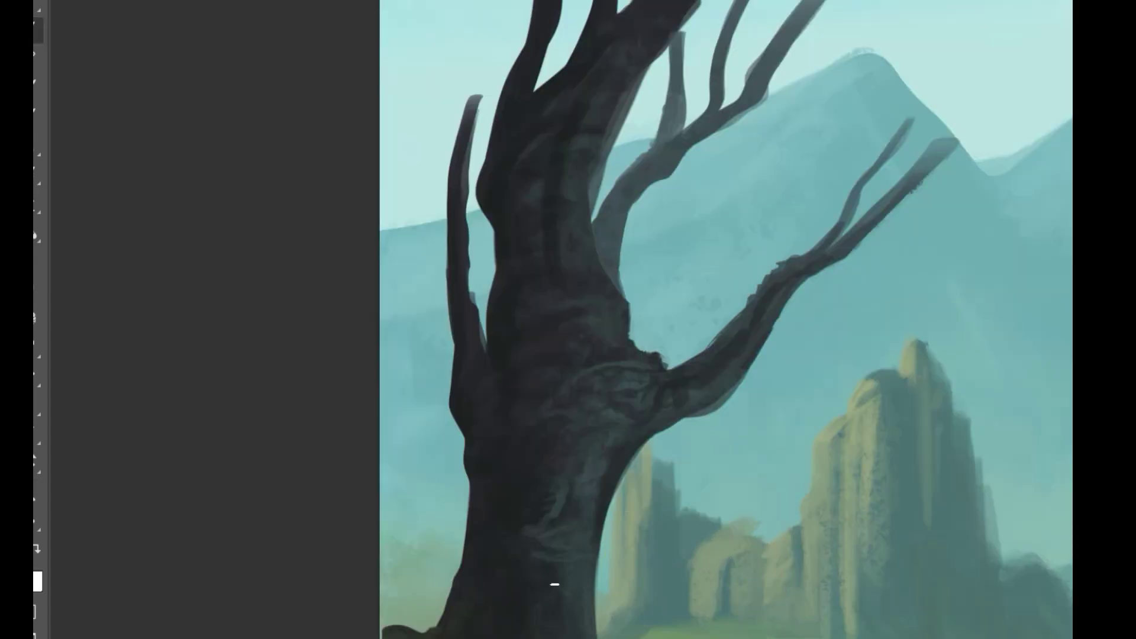
Step: Paint light bark streaks along the trunk's flared base and root using sampled colors
{"action": "scroll", "coordinate": [616, 454], "scroll_direction": "down", "scroll_amount": 4}
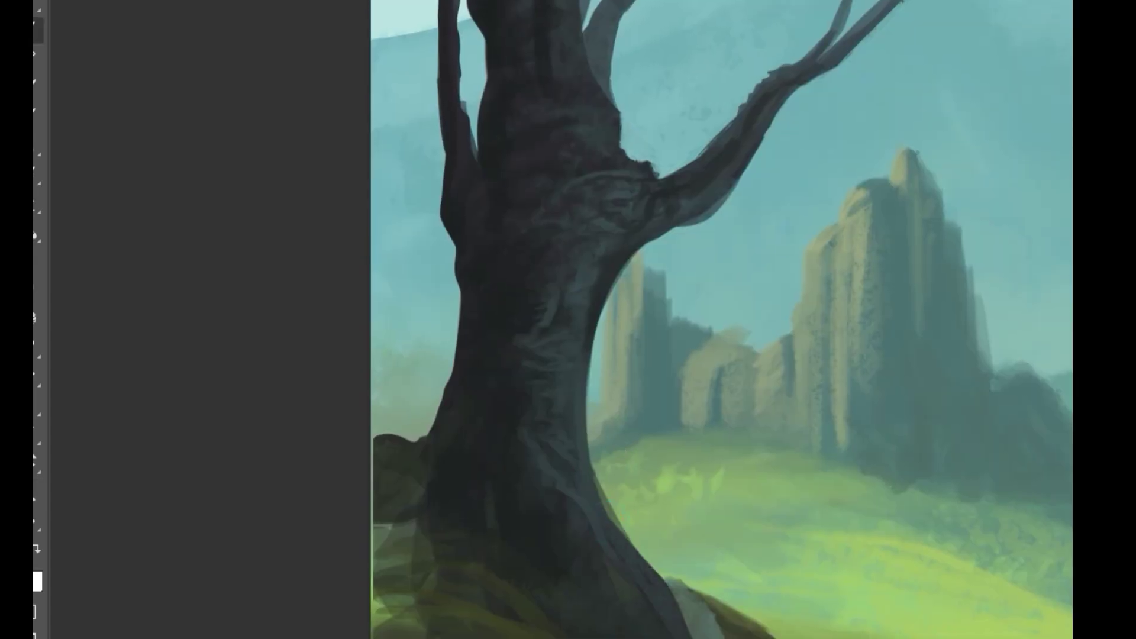
{"action": "left_click_drag", "start_coordinate": [611, 530], "coordinate": [678, 630]}
{"action": "left_click", "coordinate": [625, 572], "text": "alt"}
{"action": "left_click_drag", "start_coordinate": [670, 590], "coordinate": [685, 635]}
{"action": "mouse_move", "coordinate": [572, 473]}
{"action": "left_mouse_down"}
{"action": "mouse_move", "coordinate": [618, 598]}
{"action": "mouse_move", "coordinate": [657, 636]}
{"action": "left_mouse_up"}
{"action": "mouse_move", "coordinate": [556, 521]}
{"action": "left_mouse_down"}
{"action": "mouse_move", "coordinate": [589, 591]}
{"action": "mouse_move", "coordinate": [635, 565]}
{"action": "left_mouse_up"}
{"action": "left_click", "coordinate": [565, 508], "text": "alt"}
{"action": "mouse_move", "coordinate": [584, 532]}
{"action": "left_mouse_down"}
{"action": "mouse_move", "coordinate": [602, 580]}
{"action": "mouse_move", "coordinate": [664, 609]}
{"action": "left_mouse_up"}
Step: Refine the lower trunk's valley-side edge with a sampled bark color
{"action": "scroll", "coordinate": [675, 570], "scroll_direction": "down", "scroll_amount": 6}
{"action": "scroll", "coordinate": [647, 464], "scroll_direction": "up", "scroll_amount": 7}
{"action": "left_click", "coordinate": [658, 453], "text": "alt"}
{"action": "mouse_move", "coordinate": [686, 438]}
{"action": "left_mouse_down"}
{"action": "mouse_move", "coordinate": [652, 532]}
{"action": "mouse_move", "coordinate": [654, 638]}
{"action": "left_mouse_up"}
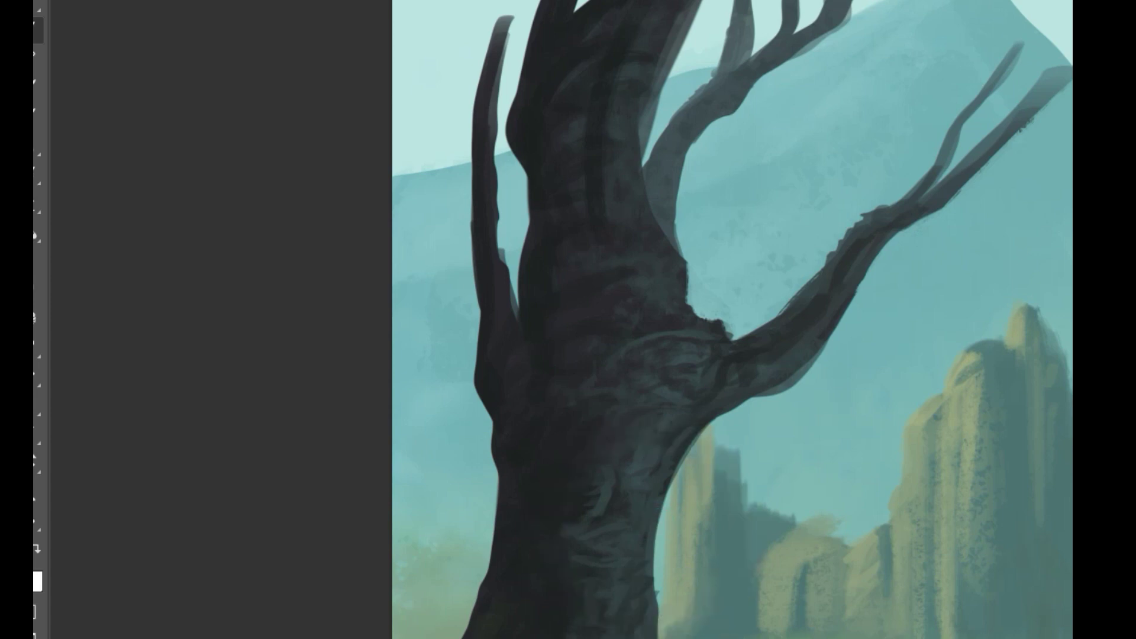
Step: Paint dark earth and rocky streaks on the slope beside the root, shaping the hill edge around the pale rocks
{"action": "key", "text": "h"}
{"action": "left_click_drag", "start_coordinate": [656, 504], "coordinate": [467, 537]}
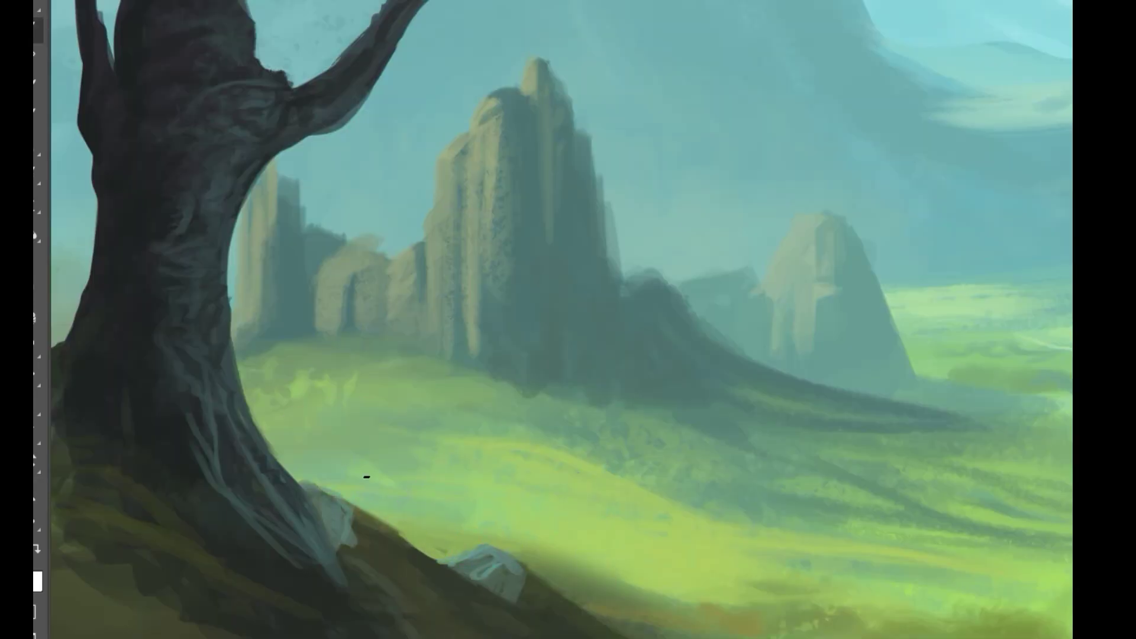
{"action": "left_click", "coordinate": [354, 613], "text": "alt"}
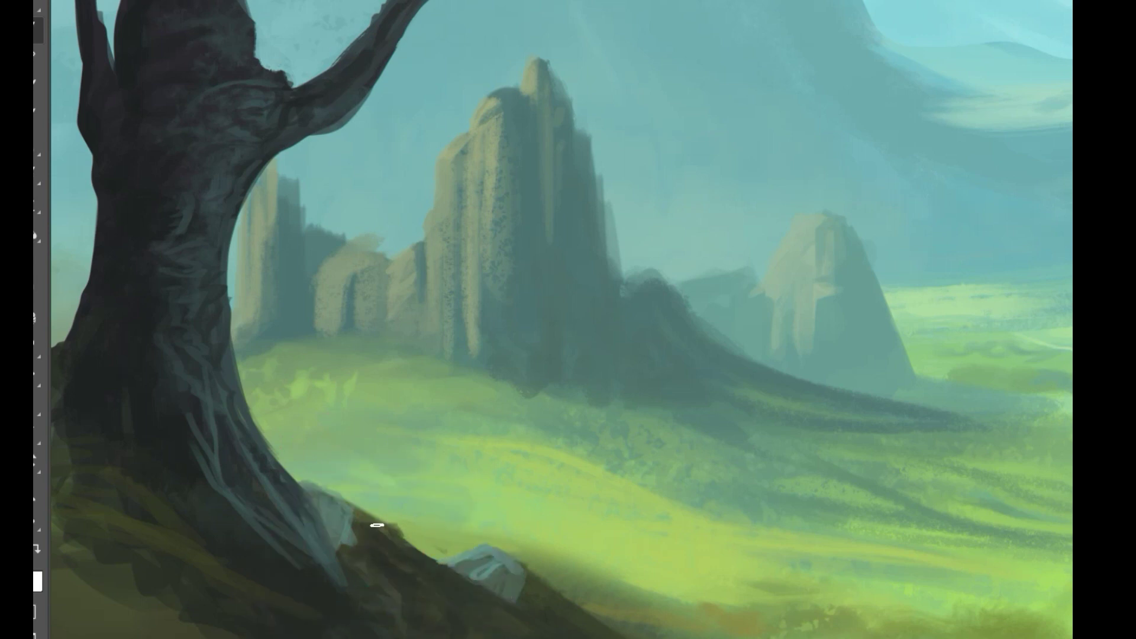
{"action": "left_click_drag", "start_coordinate": [332, 493], "coordinate": [439, 560]}
{"action": "left_click_drag", "start_coordinate": [350, 482], "coordinate": [396, 522]}
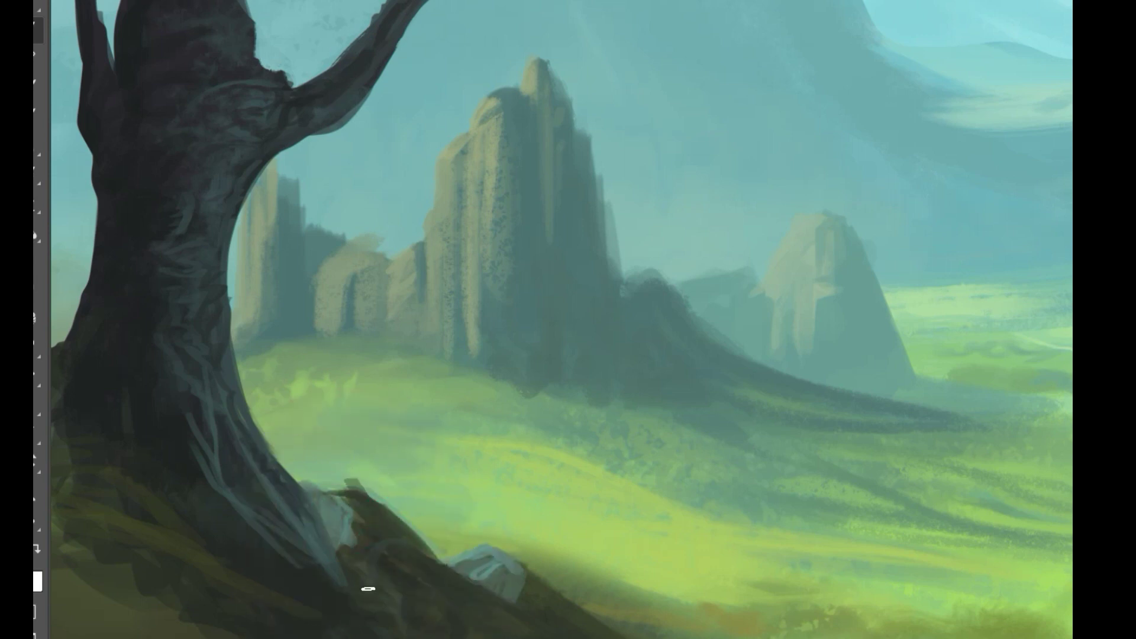
{"action": "left_click_drag", "start_coordinate": [516, 637], "coordinate": [408, 542]}
{"action": "left_click_drag", "start_coordinate": [365, 372], "coordinate": [423, 373]}
{"action": "left_click_drag", "start_coordinate": [519, 371], "coordinate": [494, 335]}
Step: Block in a large dark green foliage mass over the large tree's upper branches
{"action": "mouse_move", "coordinate": [572, 234]}
{"action": "left_mouse_down"}
{"action": "mouse_move", "coordinate": [541, 157]}
{"action": "mouse_move", "coordinate": [687, 6]}
{"action": "mouse_move", "coordinate": [439, 27]}
{"action": "left_mouse_up"}
{"action": "mouse_move", "coordinate": [597, 182]}
{"action": "left_mouse_down"}
{"action": "mouse_move", "coordinate": [288, 162]}
{"action": "mouse_move", "coordinate": [311, 163]}
{"action": "left_mouse_up"}
{"action": "key", "text": "ctrl+z"}
{"action": "left_click_drag", "start_coordinate": [537, 160], "coordinate": [281, 153]}
{"action": "left_click_drag", "start_coordinate": [594, 223], "coordinate": [755, 51]}
Step: Select areas of the foliage with the Lasso, shade them with lighter green on the valley side, and clear the selection
{"action": "left_click_drag", "start_coordinate": [825, 226], "coordinate": [443, 226]}
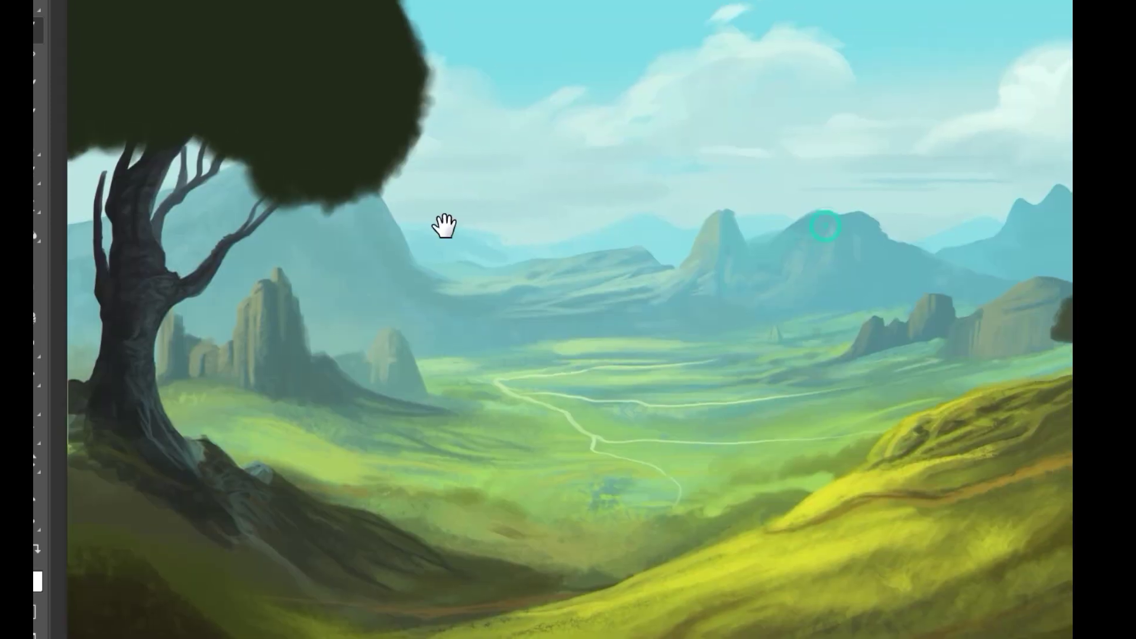
{"action": "key", "text": "l"}
{"action": "mouse_move", "coordinate": [556, 50]}
{"action": "left_mouse_down"}
{"action": "mouse_move", "coordinate": [621, 124]}
{"action": "mouse_move", "coordinate": [521, 80]}
{"action": "left_mouse_up"}
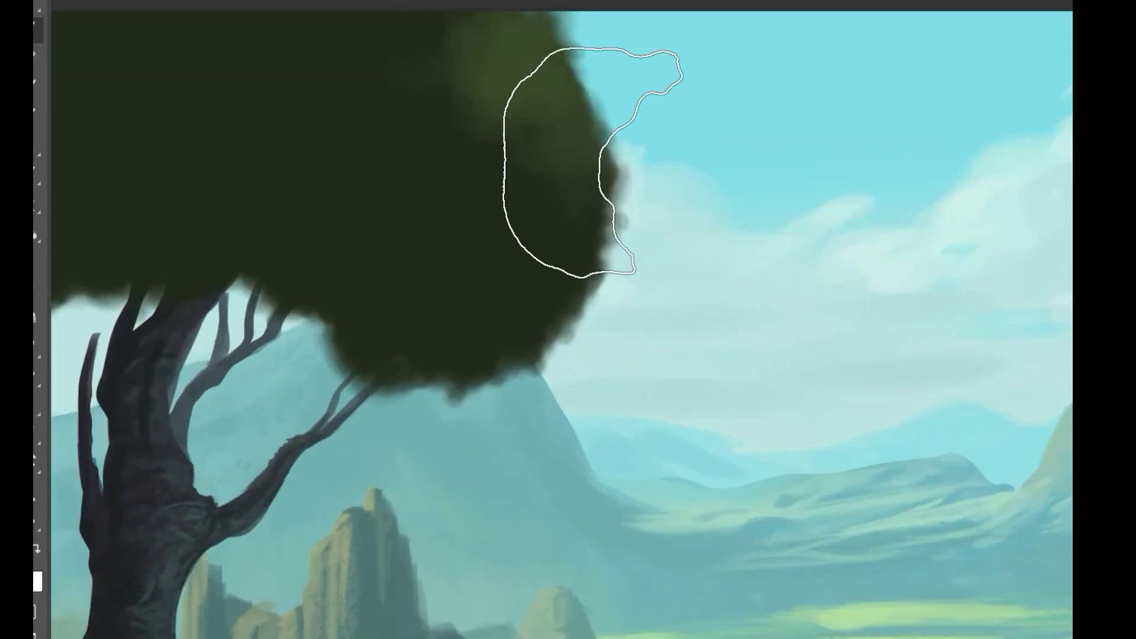
{"action": "left_click_drag", "start_coordinate": [485, 413], "coordinate": [453, 396]}
{"action": "left_click_drag", "start_coordinate": [307, 248], "coordinate": [575, 357]}
{"action": "mouse_move", "coordinate": [423, 232]}
{"action": "left_mouse_down"}
{"action": "mouse_move", "coordinate": [385, 266]}
{"action": "mouse_move", "coordinate": [568, 215]}
{"action": "mouse_move", "coordinate": [633, 289]}
{"action": "left_mouse_up"}
{"action": "key", "text": "ctrl+d"}
Step: Paint sampled green leaf clusters along the foliage's valley-side edge and underside
{"action": "left_click_drag", "start_coordinate": [729, 256], "coordinate": [756, 231]}
{"action": "left_click", "coordinate": [789, 159], "text": "alt"}
{"action": "left_click_drag", "start_coordinate": [814, 325], "coordinate": [837, 356]}
{"action": "left_click", "coordinate": [797, 373], "text": "alt"}
{"action": "left_click_drag", "start_coordinate": [736, 443], "coordinate": [681, 446]}
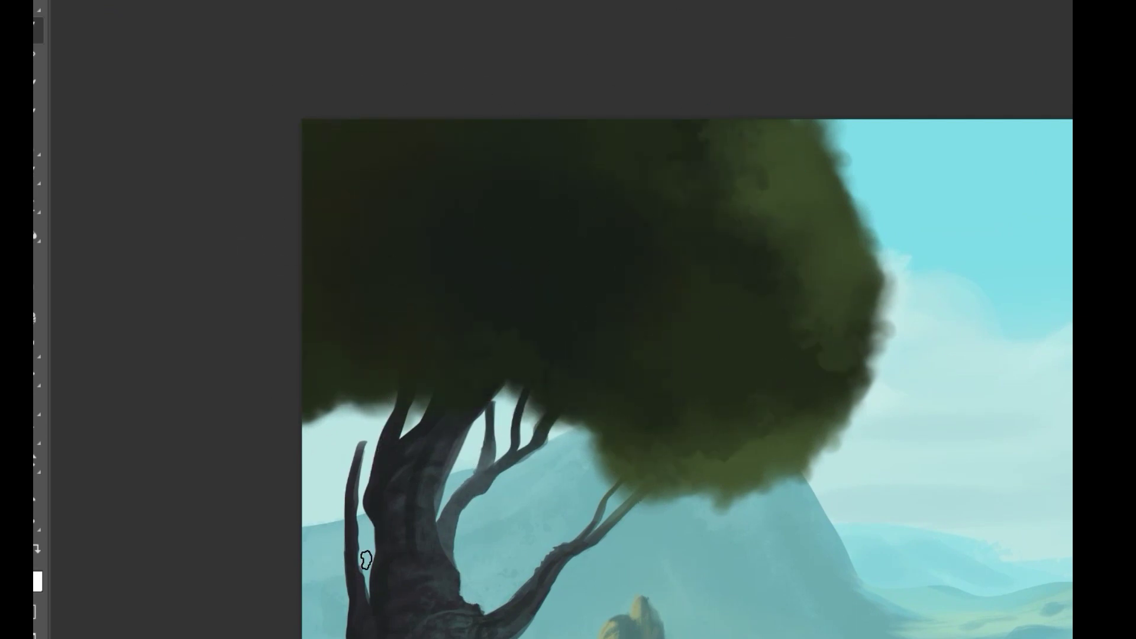
{"action": "left_click_drag", "start_coordinate": [311, 390], "coordinate": [423, 364]}
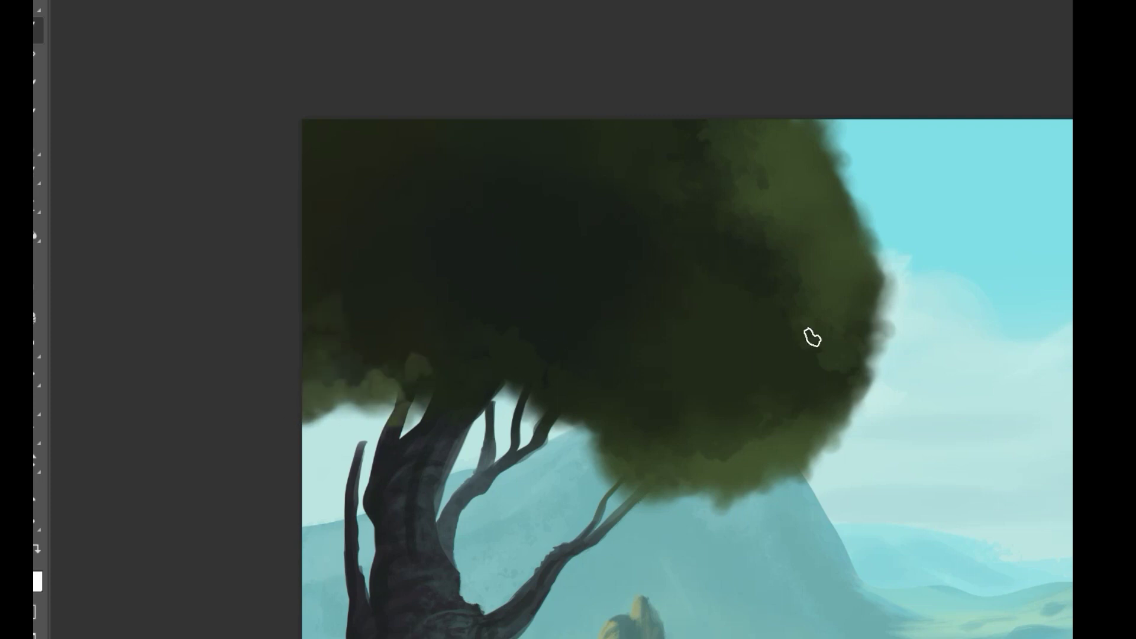
{"action": "left_click_drag", "start_coordinate": [884, 299], "coordinate": [857, 361]}
{"action": "scroll", "coordinate": [769, 302], "scroll_direction": "down", "scroll_amount": 4}
{"action": "scroll", "coordinate": [786, 308], "scroll_direction": "up", "scroll_amount": 5}
{"action": "left_click_drag", "start_coordinate": [789, 379], "coordinate": [565, 368]}
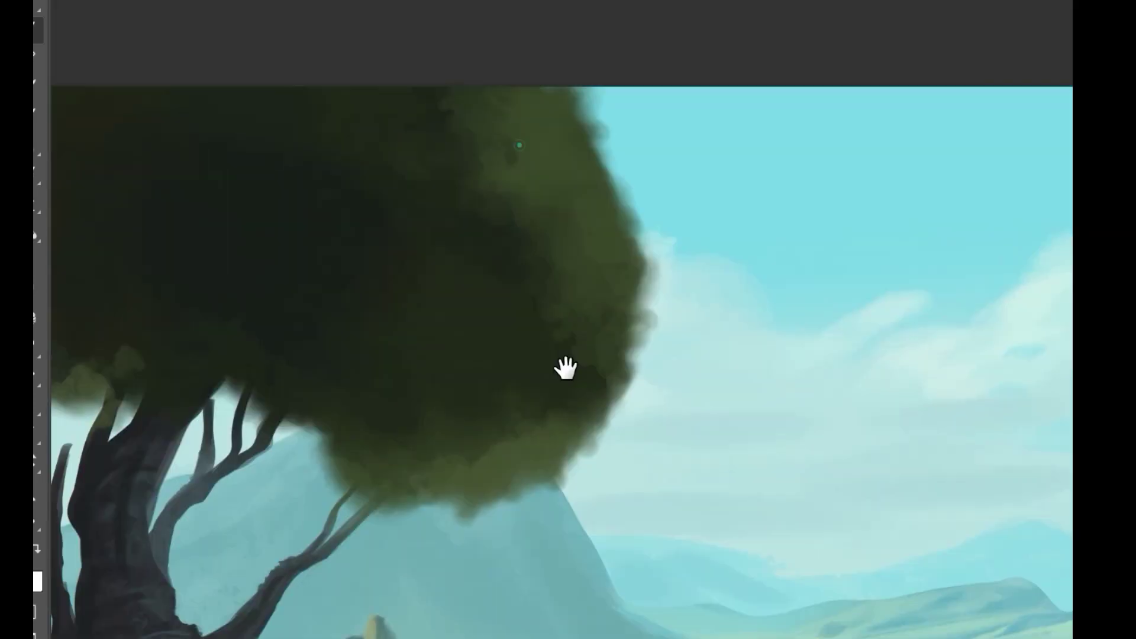
{"action": "scroll", "coordinate": [627, 177], "scroll_direction": "up", "scroll_amount": 4}
{"action": "key", "text": "alt+s"}
{"action": "key", "text": "o"}
{"action": "key", "text": "Return"}
{"action": "key", "text": "l"}
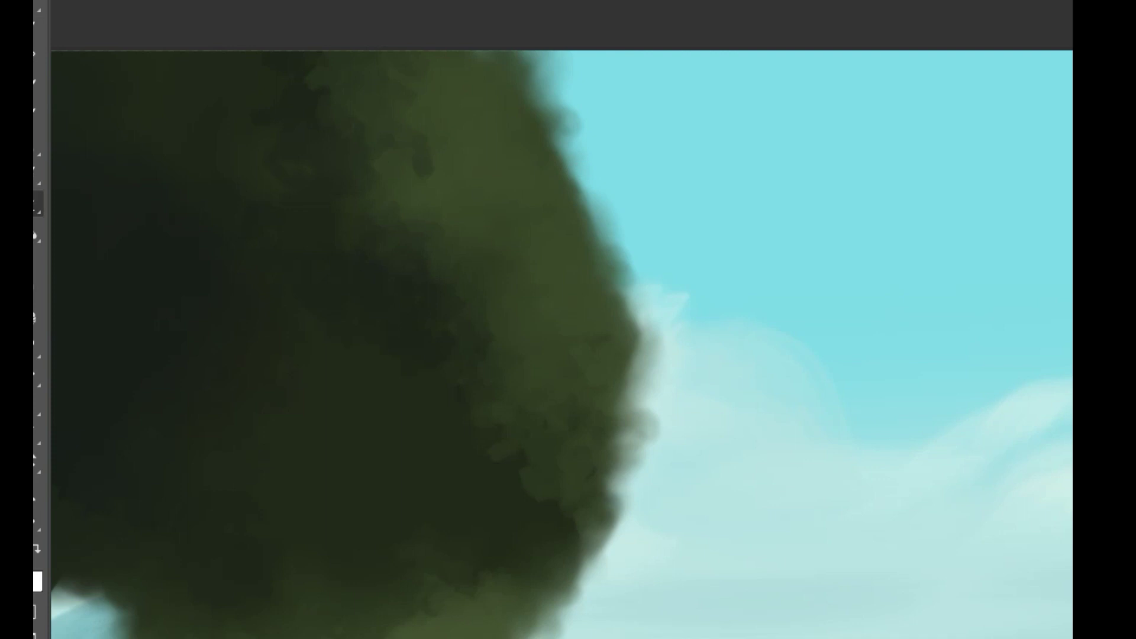
{"action": "mouse_move", "coordinate": [513, 153]}
{"action": "left_mouse_down"}
{"action": "mouse_move", "coordinate": [524, 174]}
{"action": "mouse_move", "coordinate": [486, 120]}
{"action": "left_mouse_up"}
{"action": "left_click_drag", "start_coordinate": [556, 240], "coordinate": [571, 349]}
{"action": "left_click_drag", "start_coordinate": [577, 399], "coordinate": [579, 435]}
{"action": "left_click_drag", "start_coordinate": [575, 422], "coordinate": [449, 256]}
{"action": "left_click_drag", "start_coordinate": [582, 382], "coordinate": [640, 379]}
{"action": "key", "text": "ctrl+z"}
{"action": "key", "text": "ctrl+z"}
{"action": "key", "text": "ctrl+z"}
{"action": "key", "text": "ctrl+z"}
{"action": "key", "text": "ctrl+z"}
{"action": "key", "text": "ctrl+z"}
Step: Break up the foliage's valley-side edge with leafy cutouts and small sky-colored gaps
{"action": "mouse_move", "coordinate": [549, 326]}
{"action": "left_mouse_down"}
{"action": "mouse_move", "coordinate": [582, 320]}
{"action": "mouse_move", "coordinate": [536, 244]}
{"action": "left_mouse_up"}
{"action": "left_click_drag", "start_coordinate": [715, 403], "coordinate": [720, 314]}
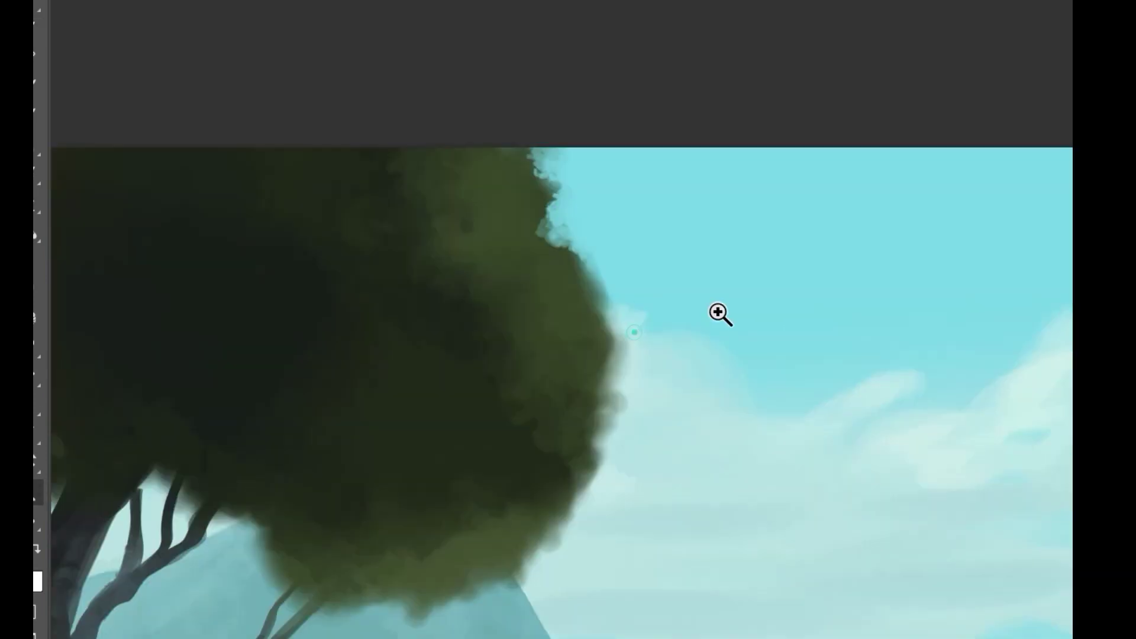
{"action": "left_click_drag", "start_coordinate": [602, 284], "coordinate": [657, 285]}
{"action": "left_click", "coordinate": [474, 298]}
{"action": "left_click_drag", "start_coordinate": [571, 320], "coordinate": [558, 327]}
{"action": "left_click_drag", "start_coordinate": [548, 259], "coordinate": [551, 279]}
{"action": "scroll", "coordinate": [526, 371], "scroll_direction": "down", "scroll_amount": 5}
{"action": "scroll", "coordinate": [604, 342], "scroll_direction": "up", "scroll_amount": 2}
{"action": "left_click_drag", "start_coordinate": [598, 412], "coordinate": [561, 432]}
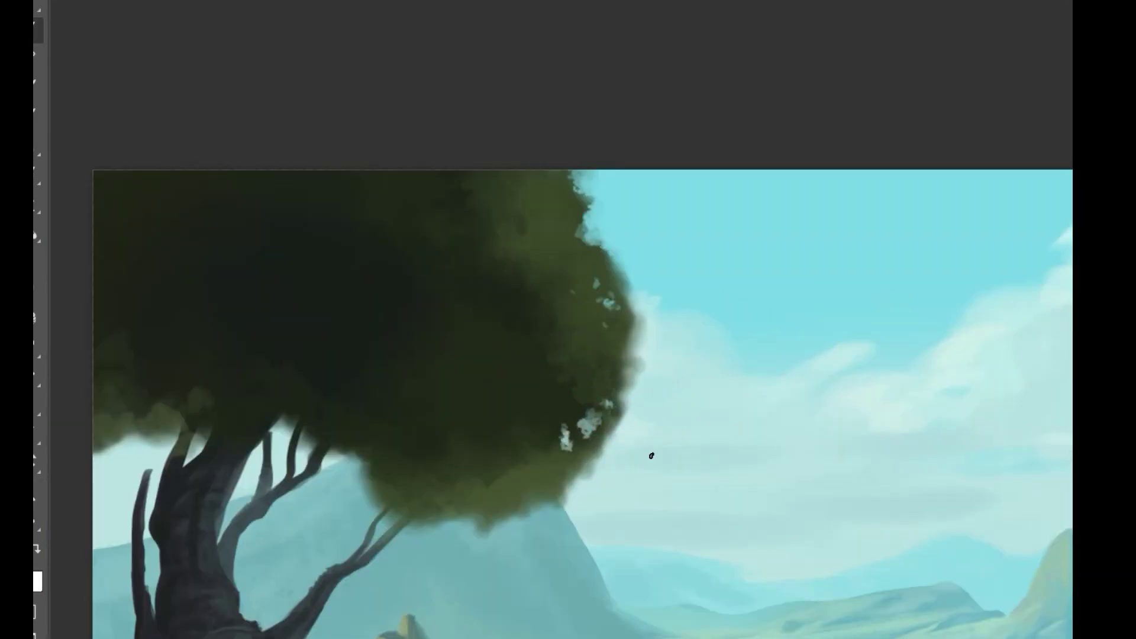
Step: Add sampled-color leaf clusters and gaps along the foliage's lower valley side and its underside near the branches
{"action": "left_click", "coordinate": [613, 338], "text": "alt"}
{"action": "mouse_move", "coordinate": [619, 382]}
{"action": "left_mouse_down"}
{"action": "mouse_move", "coordinate": [630, 359]}
{"action": "mouse_move", "coordinate": [630, 397]}
{"action": "left_mouse_up"}
{"action": "mouse_move", "coordinate": [618, 435]}
{"action": "left_mouse_down"}
{"action": "mouse_move", "coordinate": [574, 485]}
{"action": "mouse_move", "coordinate": [571, 448]}
{"action": "mouse_move", "coordinate": [583, 457]}
{"action": "mouse_move", "coordinate": [542, 485]}
{"action": "left_mouse_up"}
{"action": "left_click", "coordinate": [569, 448], "text": "alt"}
{"action": "left_click", "coordinate": [598, 477], "text": "alt"}
{"action": "left_click_drag", "start_coordinate": [393, 512], "coordinate": [429, 476]}
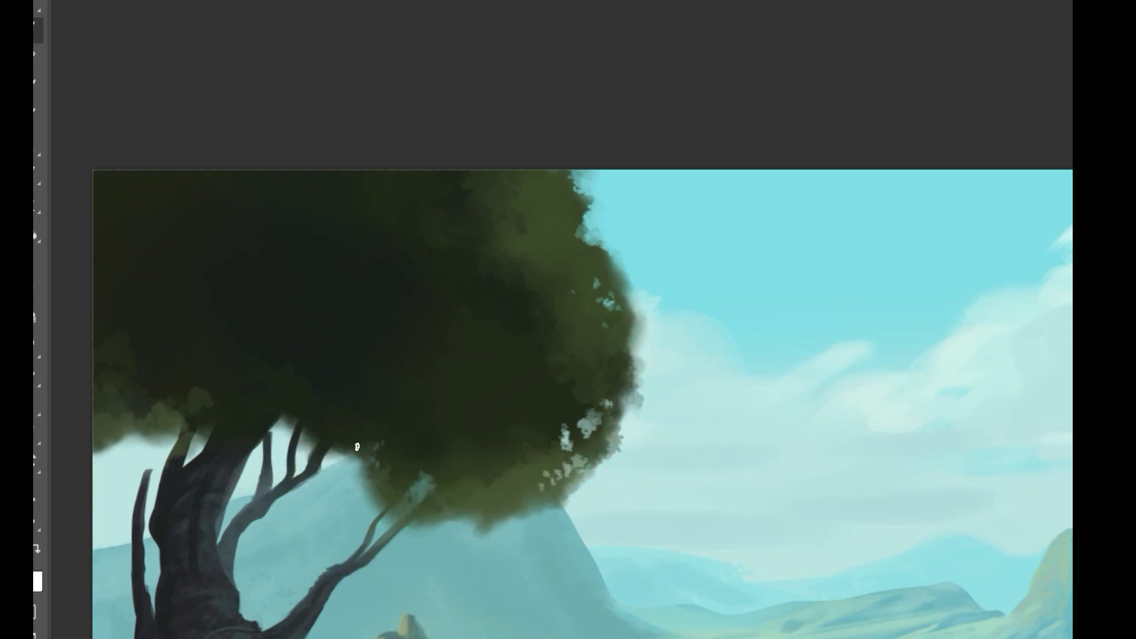
{"action": "left_click_drag", "start_coordinate": [240, 397], "coordinate": [378, 400]}
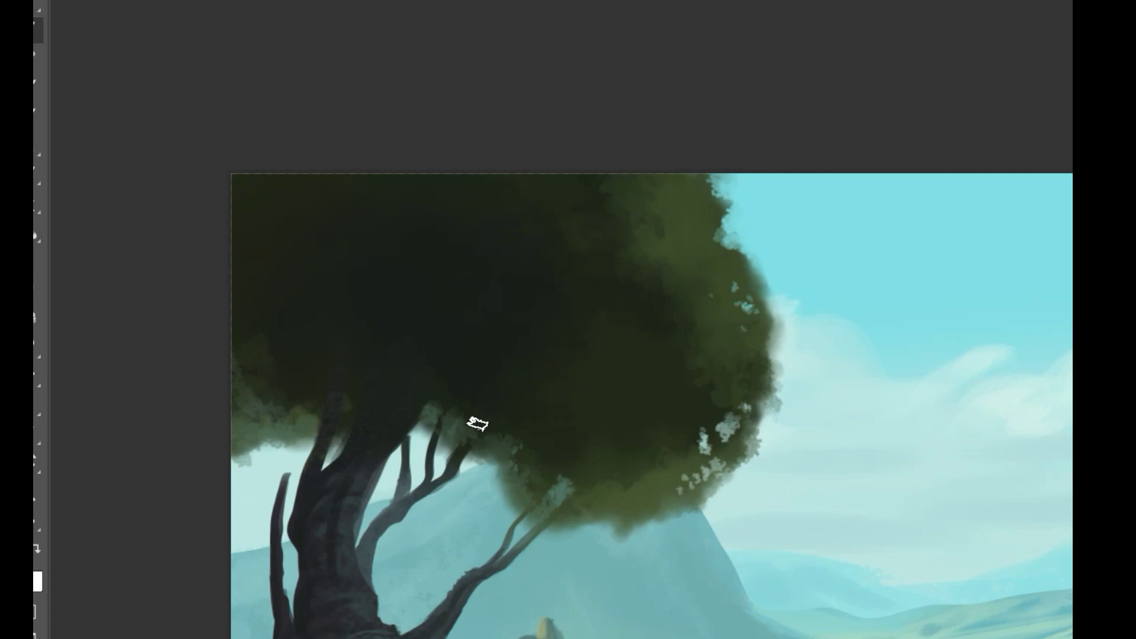
{"action": "left_click_drag", "start_coordinate": [471, 464], "coordinate": [520, 464]}
Step: Extend the large tree's upper branches into the foliage, adding a long thin valley-side branch with sampled dark colors
{"action": "left_click", "coordinate": [419, 499], "text": "alt"}
{"action": "mouse_move", "coordinate": [310, 595]}
{"action": "left_mouse_down"}
{"action": "mouse_move", "coordinate": [446, 534]}
{"action": "mouse_move", "coordinate": [613, 423]}
{"action": "left_mouse_up"}
{"action": "left_click_drag", "start_coordinate": [547, 471], "coordinate": [330, 593]}
{"action": "left_click_drag", "start_coordinate": [470, 547], "coordinate": [424, 568]}
{"action": "left_click_drag", "start_coordinate": [424, 579], "coordinate": [473, 578]}
{"action": "left_click", "coordinate": [702, 379], "text": "alt"}
{"action": "left_click_drag", "start_coordinate": [689, 369], "coordinate": [642, 396]}
{"action": "left_click", "coordinate": [579, 343], "text": "alt"}
{"action": "left_click_drag", "start_coordinate": [589, 431], "coordinate": [704, 357]}
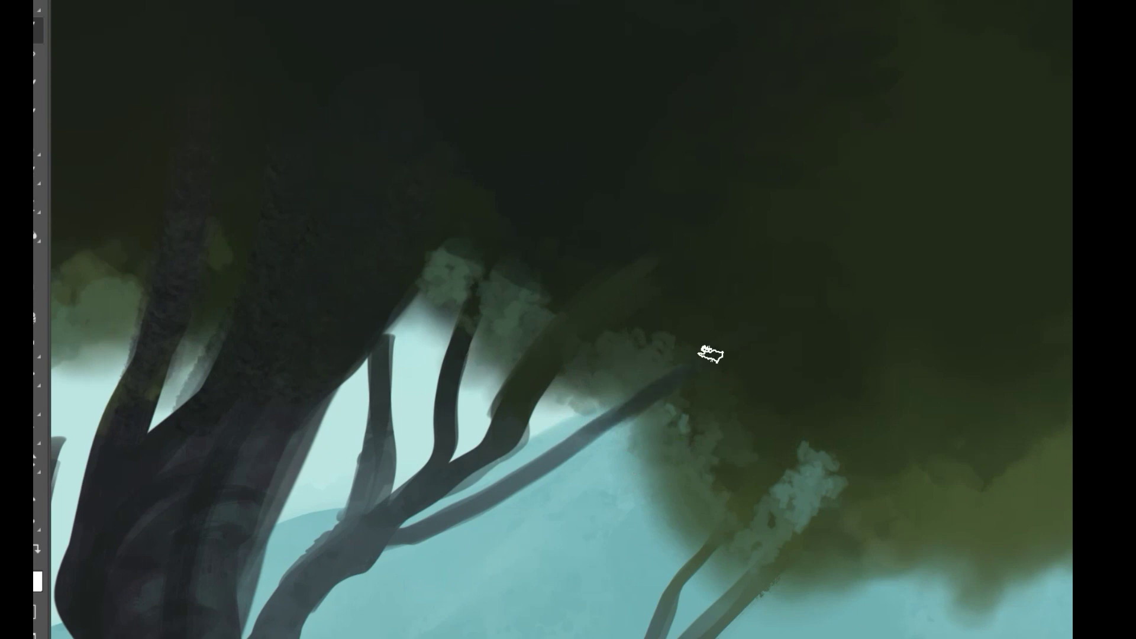
{"action": "left_click_drag", "start_coordinate": [763, 331], "coordinate": [680, 334]}
{"action": "left_click_drag", "start_coordinate": [769, 356], "coordinate": [619, 434]}
Step: Extend the slender outer branch up into the foliage and add a thin fork to it
{"action": "left_click_drag", "start_coordinate": [380, 432], "coordinate": [429, 433]}
{"action": "left_click", "coordinate": [388, 512], "text": "alt"}
{"action": "left_click_drag", "start_coordinate": [383, 532], "coordinate": [390, 469]}
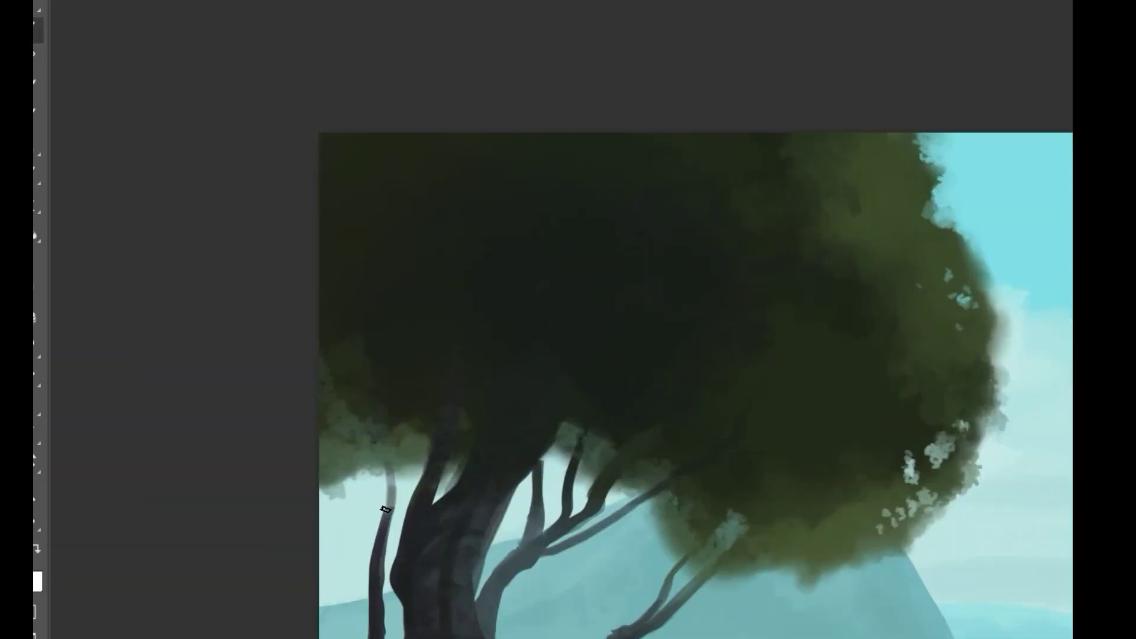
{"action": "left_click_drag", "start_coordinate": [374, 565], "coordinate": [379, 526]}
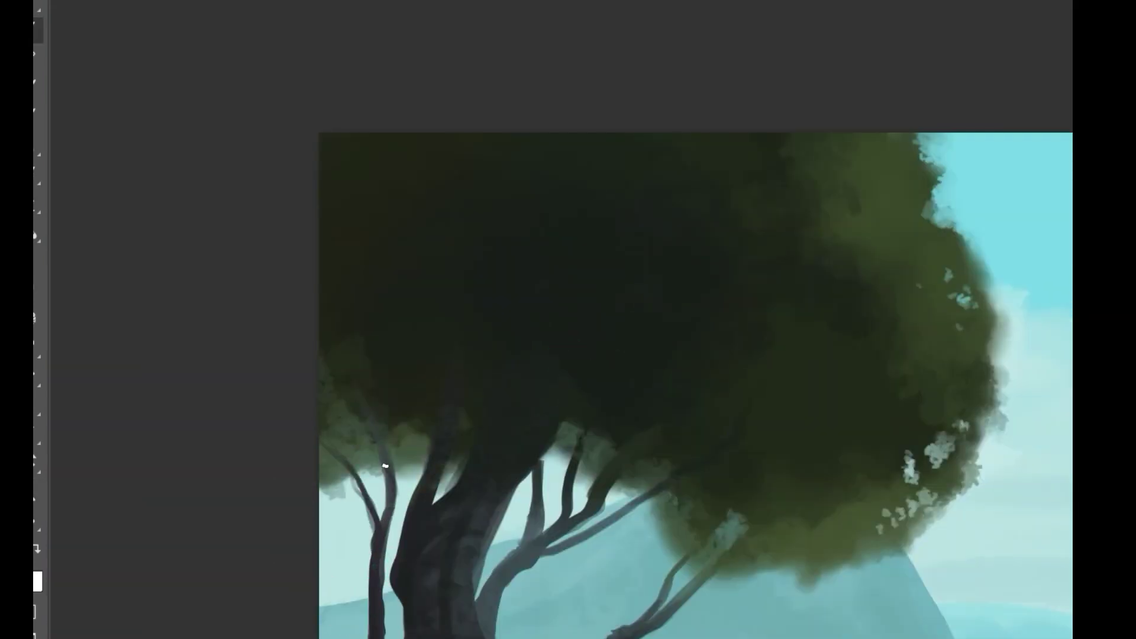
{"action": "scroll", "coordinate": [337, 497], "scroll_direction": "down", "scroll_amount": 5}
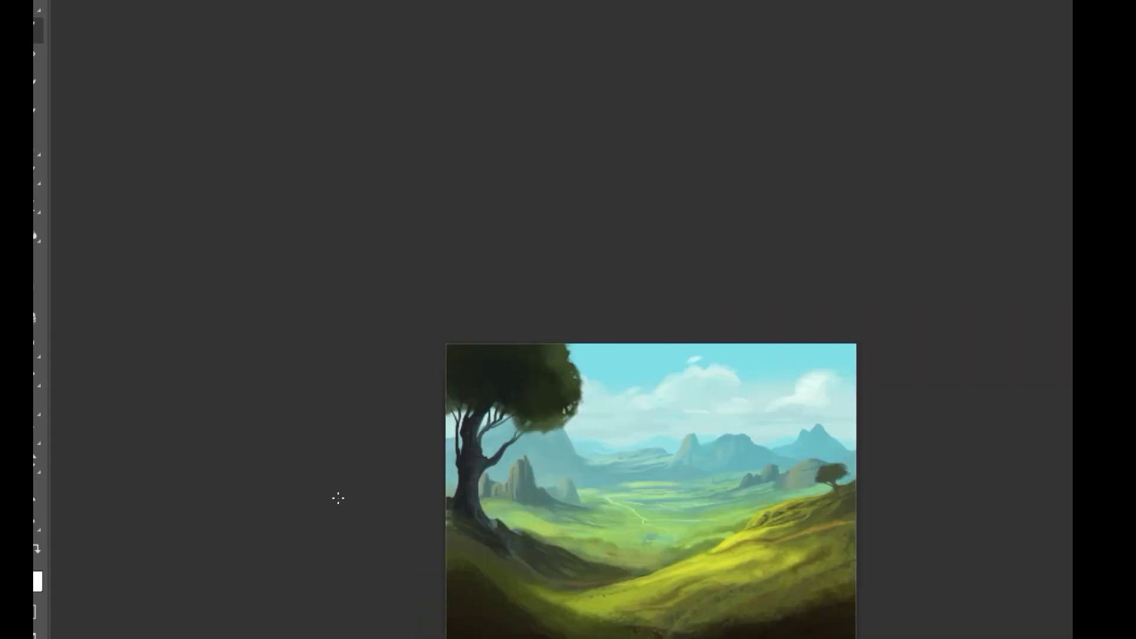
{"action": "scroll", "coordinate": [621, 401], "scroll_direction": "up", "scroll_amount": 6}
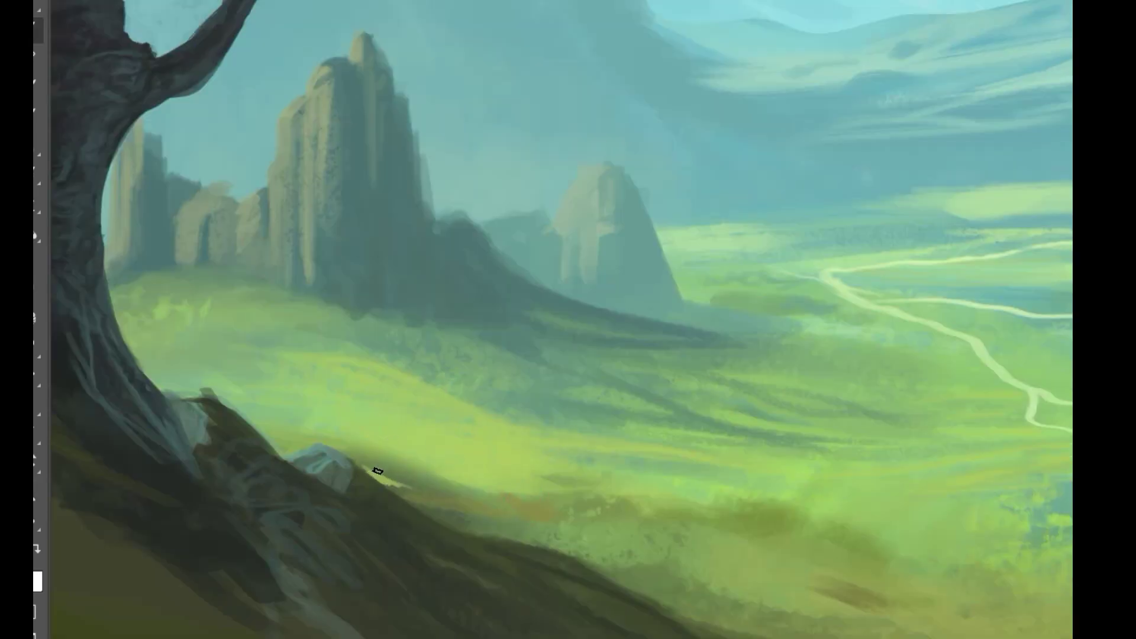
{"action": "scroll", "coordinate": [495, 482], "scroll_direction": "down", "scroll_amount": 5}
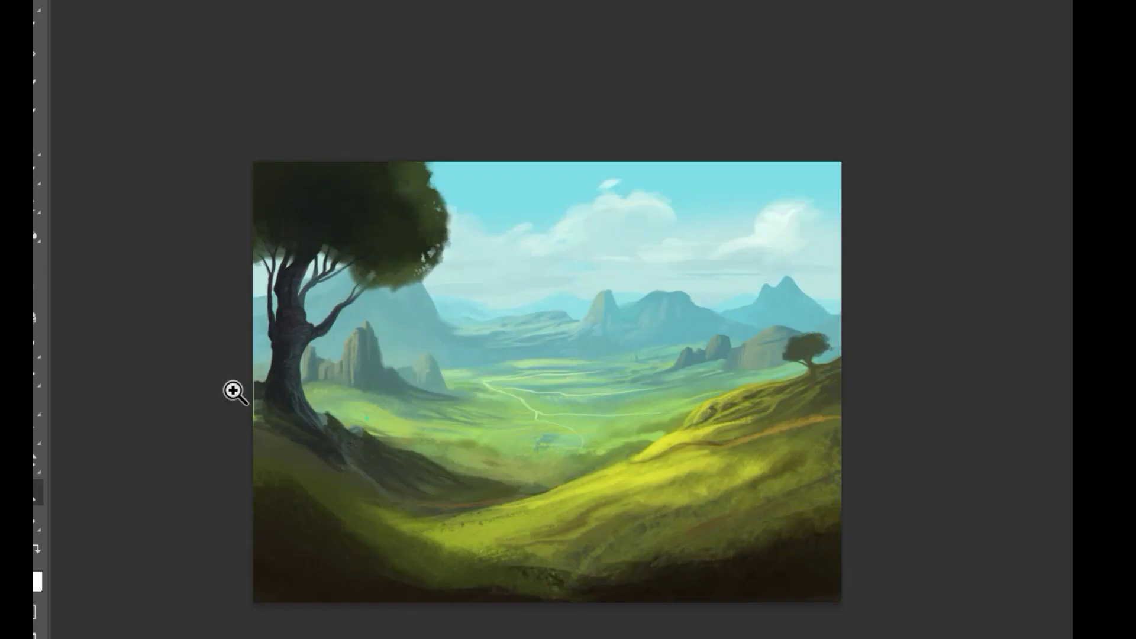
Step: Paint soft horizontal strokes across the distant valley with a sampled color and add a tiny rock spire there
{"action": "scroll", "coordinate": [470, 375], "scroll_direction": "up", "scroll_amount": 6}
{"action": "left_click", "coordinate": [422, 407], "text": "alt"}
{"action": "left_click_drag", "start_coordinate": [441, 372], "coordinate": [547, 375]}
{"action": "left_click_drag", "start_coordinate": [579, 365], "coordinate": [680, 366]}
{"action": "left_click_drag", "start_coordinate": [612, 371], "coordinate": [559, 377]}
{"action": "left_click_drag", "start_coordinate": [603, 382], "coordinate": [583, 418]}
{"action": "scroll", "coordinate": [611, 424], "scroll_direction": "down", "scroll_amount": 5}
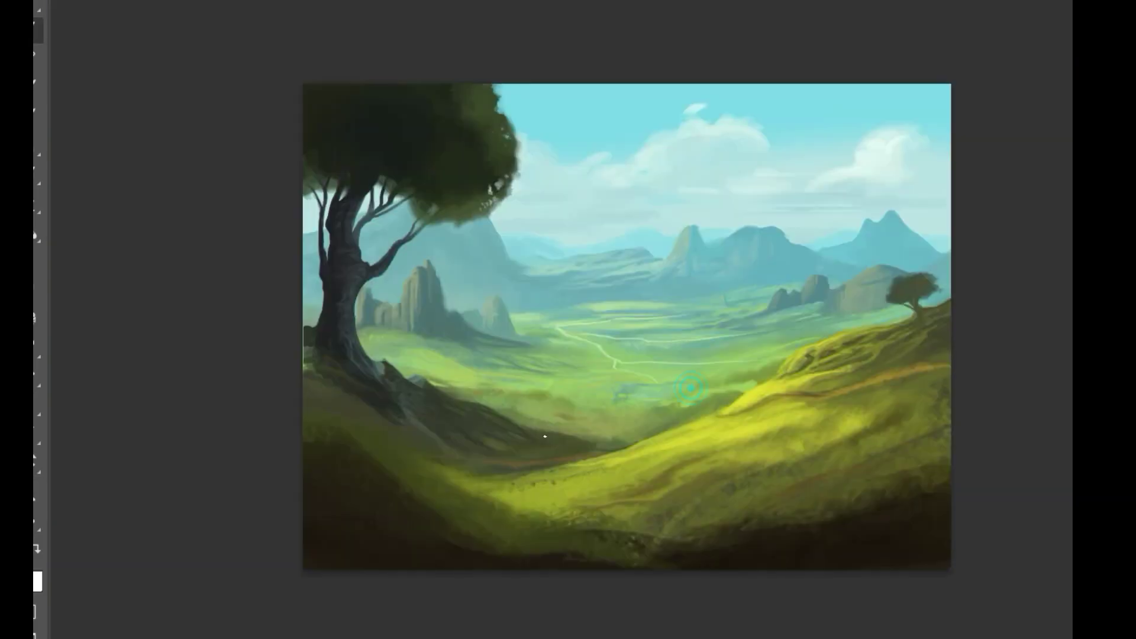
Step: Cover the slope below the large tree's roots with darker green and shape the dark mound beside the trunk base
{"action": "scroll", "coordinate": [405, 386], "scroll_direction": "up", "scroll_amount": 6}
{"action": "mouse_move", "coordinate": [289, 340]}
{"action": "left_mouse_down"}
{"action": "mouse_move", "coordinate": [271, 398]}
{"action": "mouse_move", "coordinate": [294, 375]}
{"action": "mouse_move", "coordinate": [189, 292]}
{"action": "left_mouse_up"}
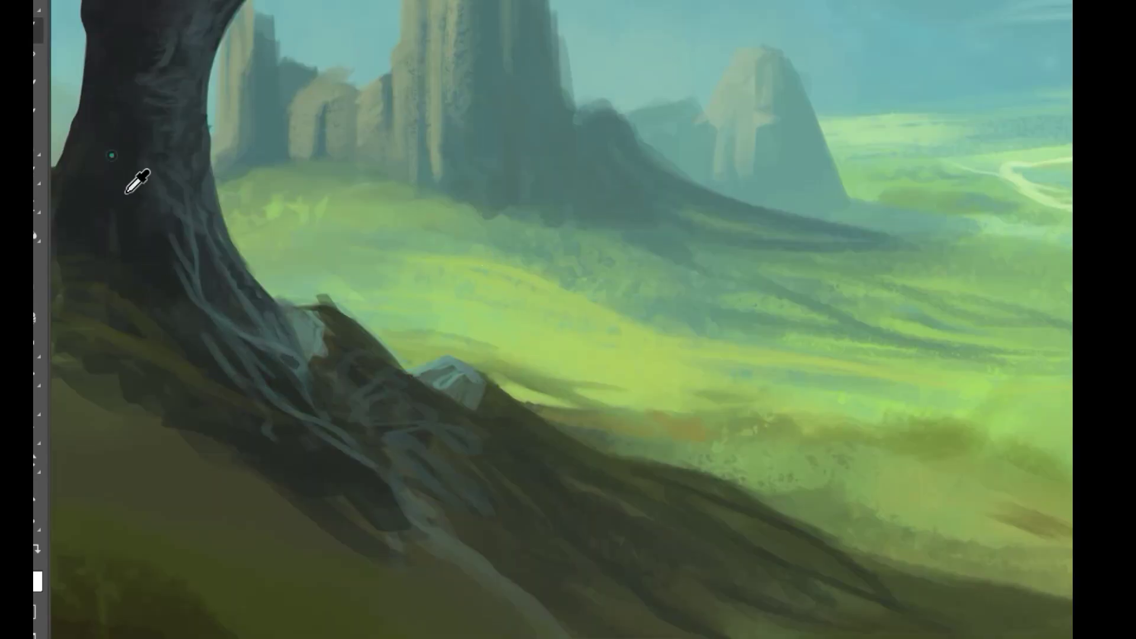
{"action": "scroll", "coordinate": [115, 351], "scroll_direction": "down", "scroll_amount": 2}
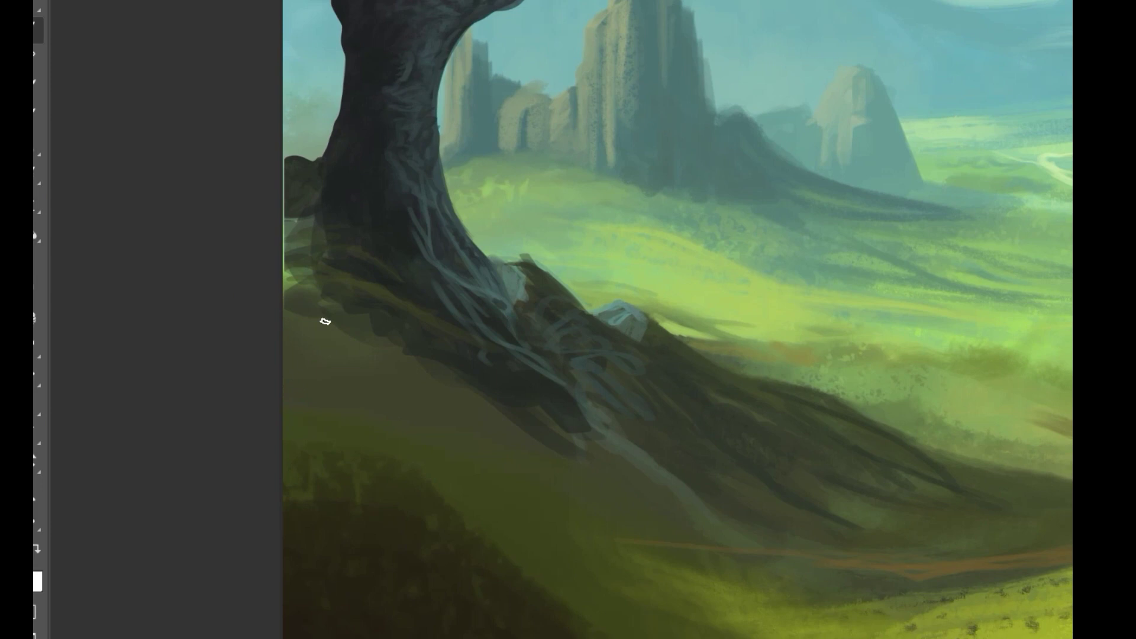
{"action": "left_click_drag", "start_coordinate": [471, 381], "coordinate": [405, 360]}
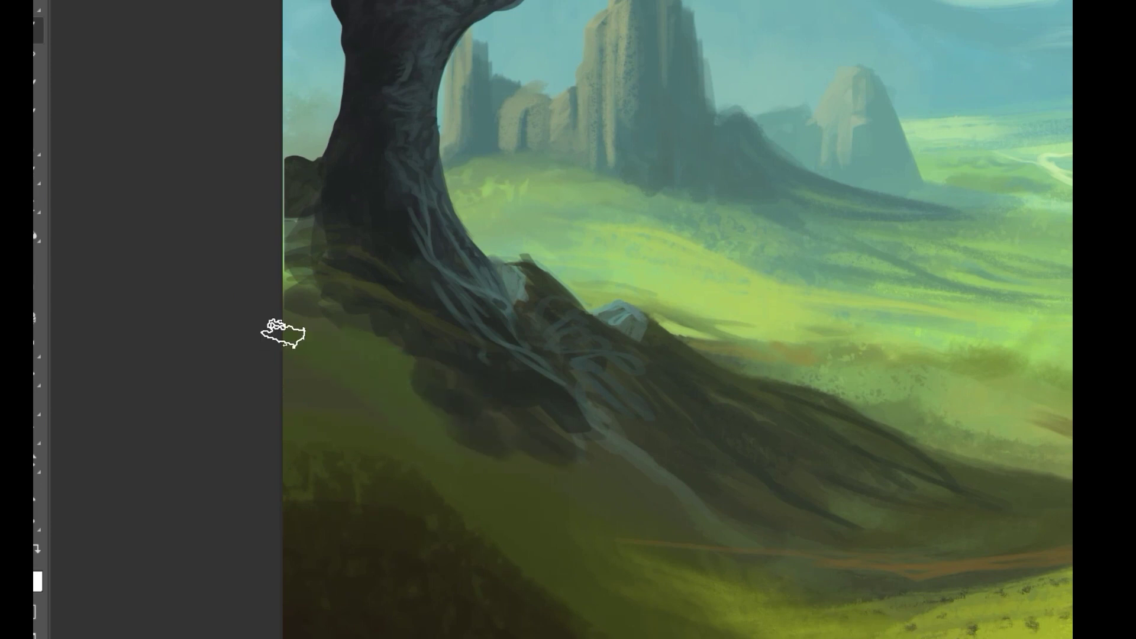
{"action": "scroll", "coordinate": [385, 383], "scroll_direction": "down", "scroll_amount": 4}
{"action": "scroll", "coordinate": [385, 349], "scroll_direction": "up", "scroll_amount": 5}
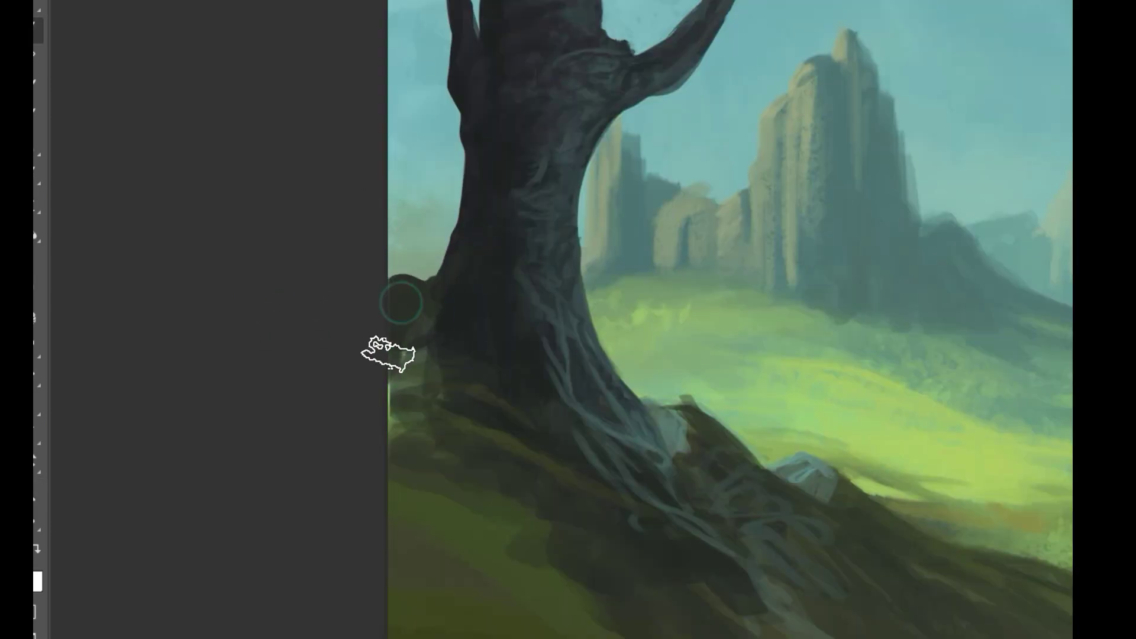
Step: Draw thin vines hanging from the large tree's valley-side branch
{"action": "scroll", "coordinate": [410, 444], "scroll_direction": "down", "scroll_amount": 3}
{"action": "scroll", "coordinate": [553, 266], "scroll_direction": "up", "scroll_amount": 3}
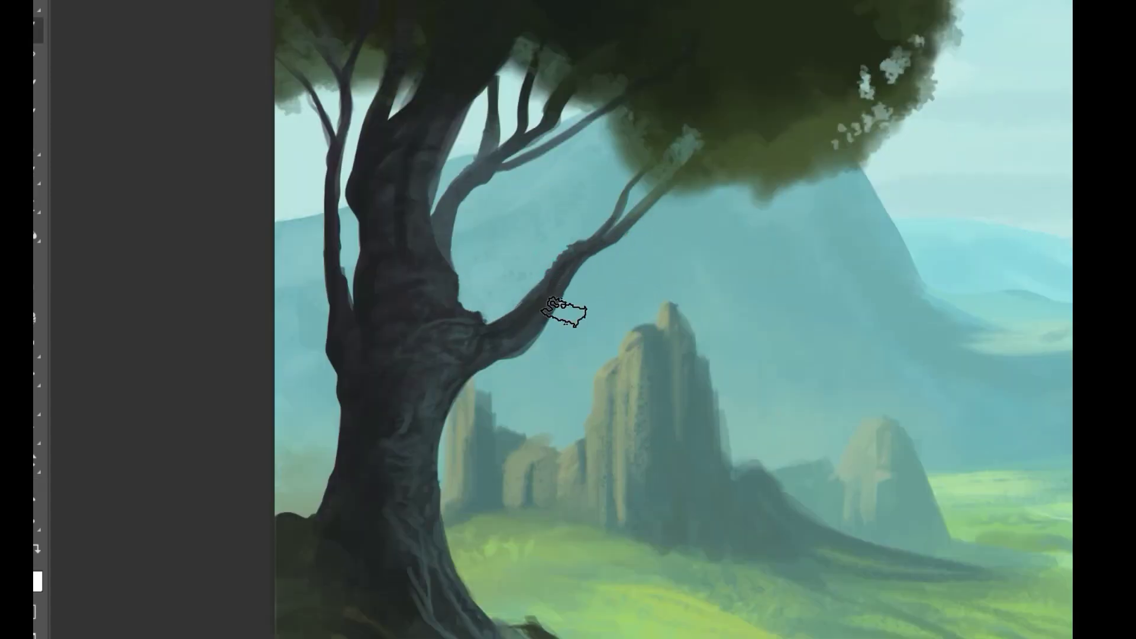
{"action": "scroll", "coordinate": [410, 408], "scroll_direction": "down", "scroll_amount": 2}
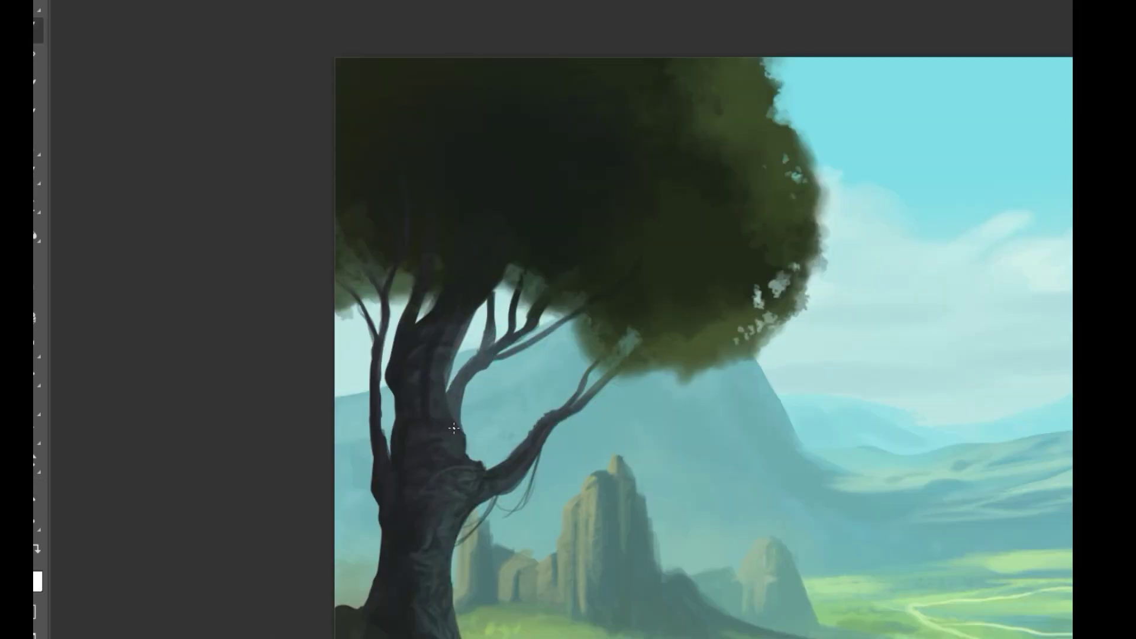
{"action": "scroll", "coordinate": [362, 413], "scroll_direction": "down", "scroll_amount": 2}
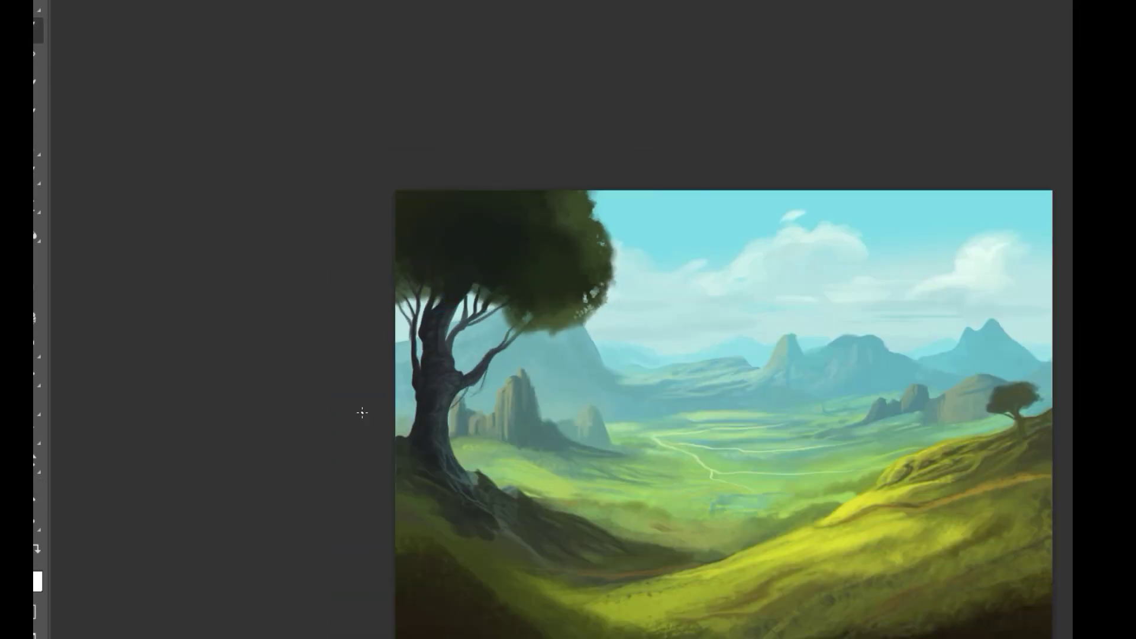
{"action": "scroll", "coordinate": [540, 322], "scroll_direction": "up", "scroll_amount": 3}
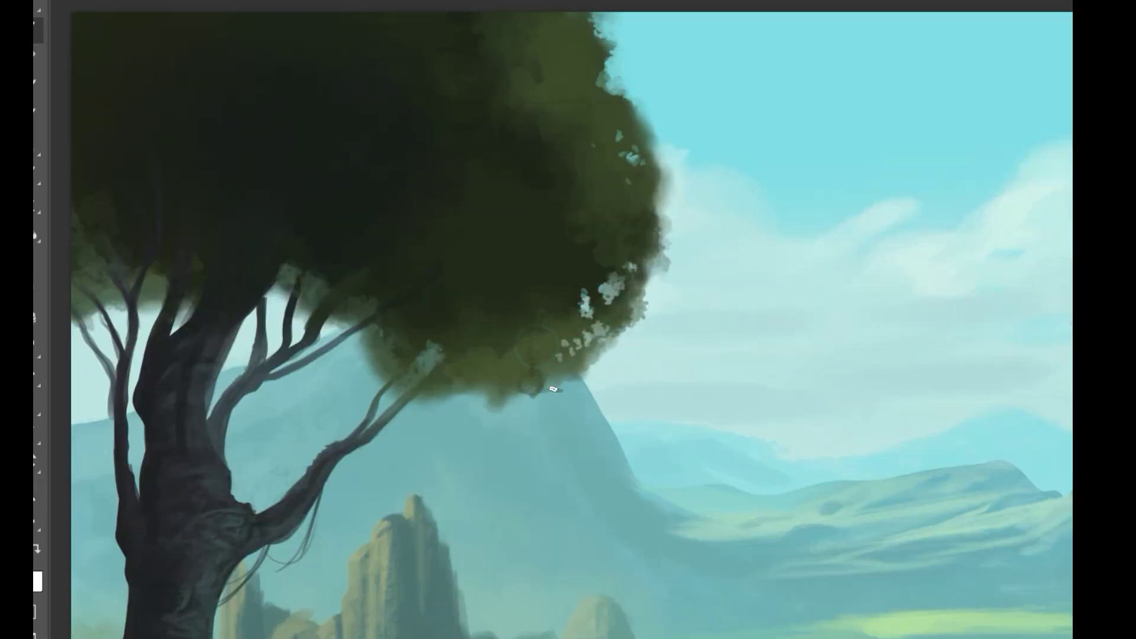
{"action": "scroll", "coordinate": [496, 388], "scroll_direction": "down", "scroll_amount": 3}
{"action": "scroll", "coordinate": [455, 544], "scroll_direction": "up", "scroll_amount": 3}
Step: Brush a lighter green strip along the foreground slope below the large tree and add a thin brown path above it
{"action": "left_click_drag", "start_coordinate": [464, 553], "coordinate": [642, 411]}
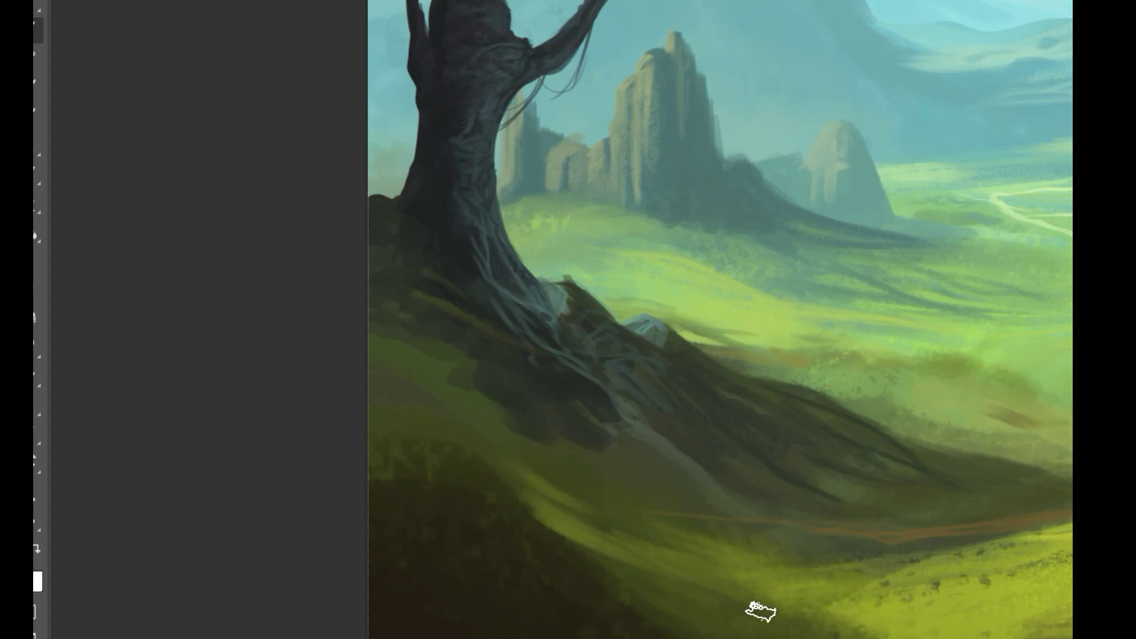
{"action": "left_click_drag", "start_coordinate": [747, 596], "coordinate": [648, 586]}
{"action": "scroll", "coordinate": [851, 528], "scroll_direction": "up", "scroll_amount": 5}
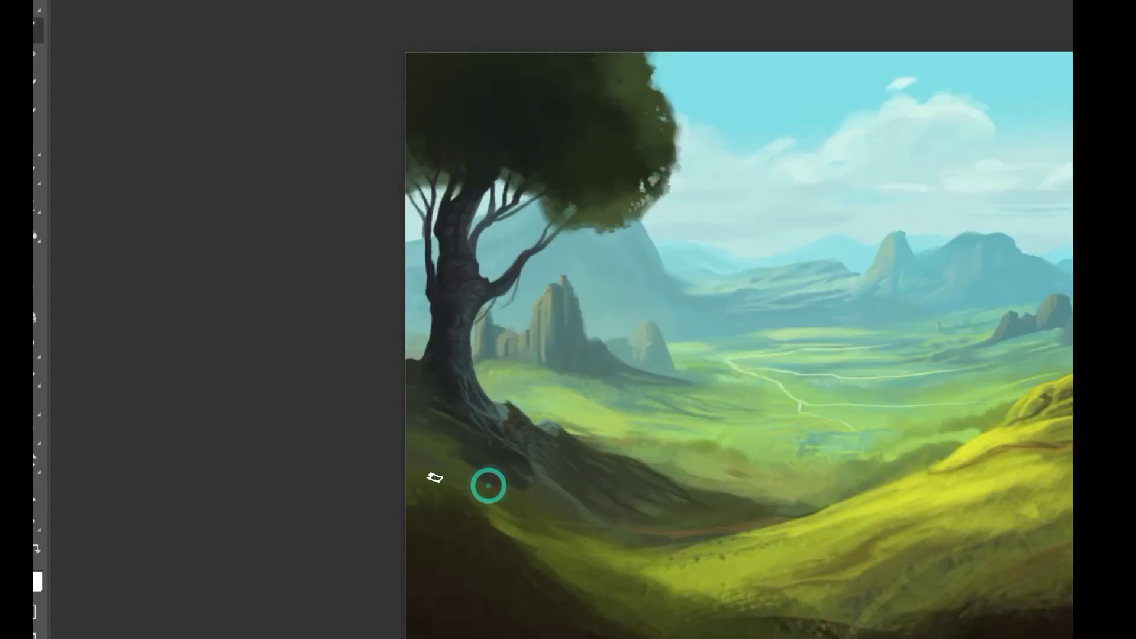
{"action": "scroll", "coordinate": [467, 450], "scroll_direction": "up", "scroll_amount": 2}
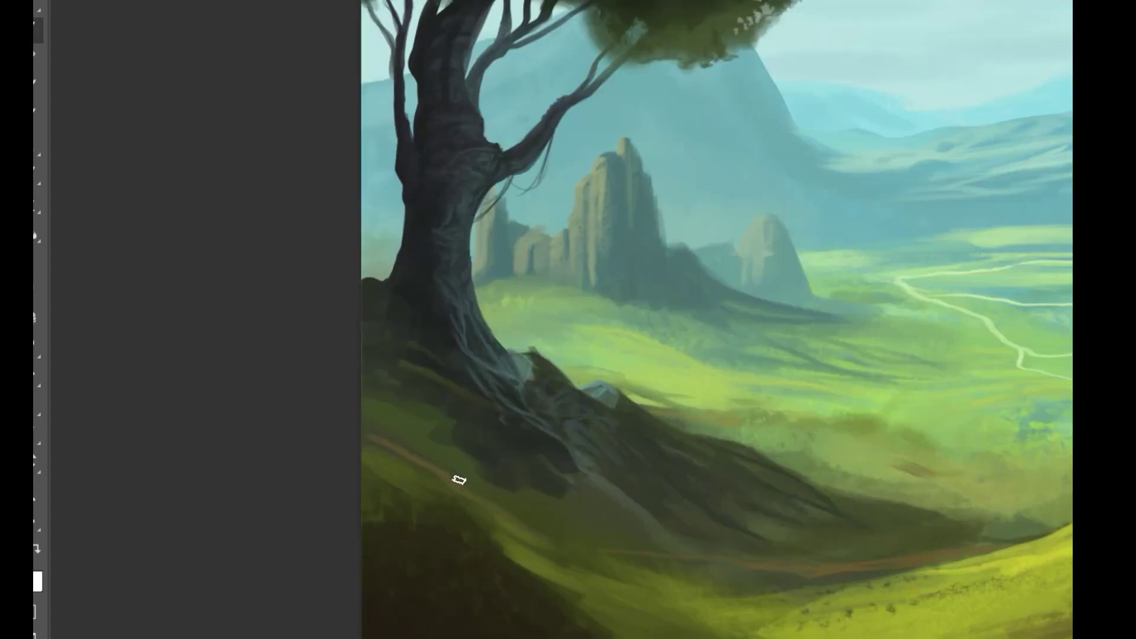
{"action": "scroll", "coordinate": [459, 479], "scroll_direction": "down", "scroll_amount": 5}
{"action": "scroll", "coordinate": [494, 471], "scroll_direction": "up", "scroll_amount": 6}
Step: Shape the dark patch below the large tree's roots with sampled blue-grey highlight strokes
{"action": "left_click", "coordinate": [517, 422], "text": "alt"}
{"action": "mouse_move", "coordinate": [521, 424]}
{"action": "left_mouse_down"}
{"action": "mouse_move", "coordinate": [581, 458]}
{"action": "mouse_move", "coordinate": [571, 421]}
{"action": "left_mouse_up"}
{"action": "left_click", "coordinate": [298, 301], "text": "alt"}
{"action": "left_click_drag", "start_coordinate": [455, 351], "coordinate": [378, 313]}
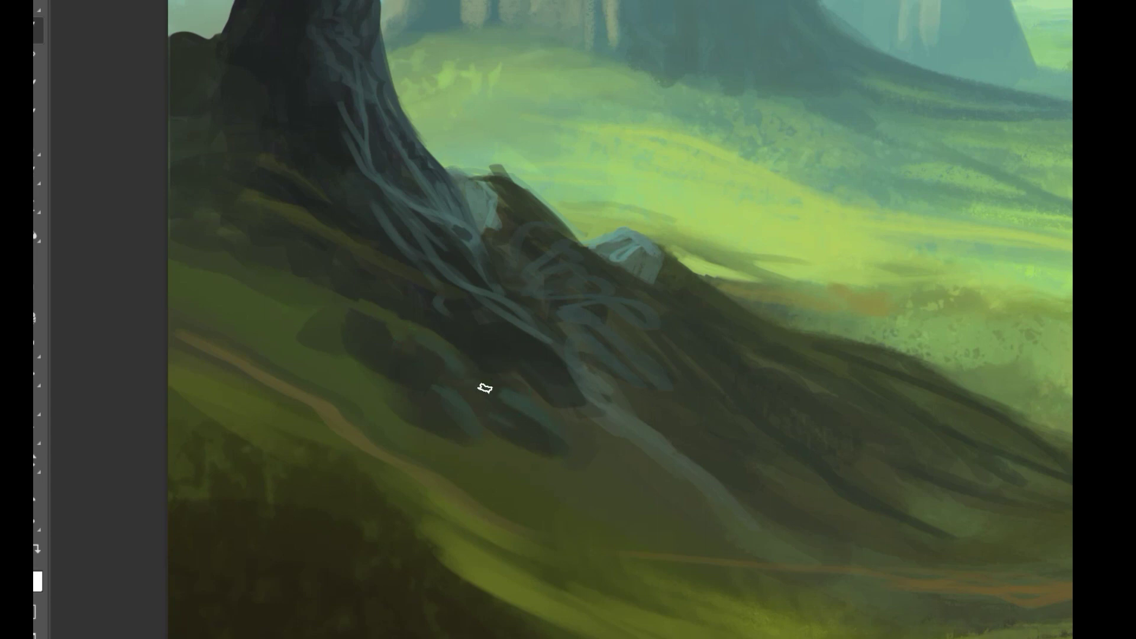
{"action": "scroll", "coordinate": [482, 388], "scroll_direction": "down", "scroll_amount": 5}
{"action": "scroll", "coordinate": [347, 322], "scroll_direction": "up", "scroll_amount": 5}
Step: Flare the large tree's trunk base into an outer root with sampled colors, adding bark highlights and a shaded mound beside it
{"action": "left_click", "coordinate": [514, 311], "text": "alt"}
{"action": "mouse_move", "coordinate": [419, 269]}
{"action": "left_mouse_down"}
{"action": "mouse_move", "coordinate": [355, 226]}
{"action": "mouse_move", "coordinate": [256, 119]}
{"action": "mouse_move", "coordinate": [550, 300]}
{"action": "left_mouse_up"}
{"action": "left_click", "coordinate": [489, 375], "text": "alt"}
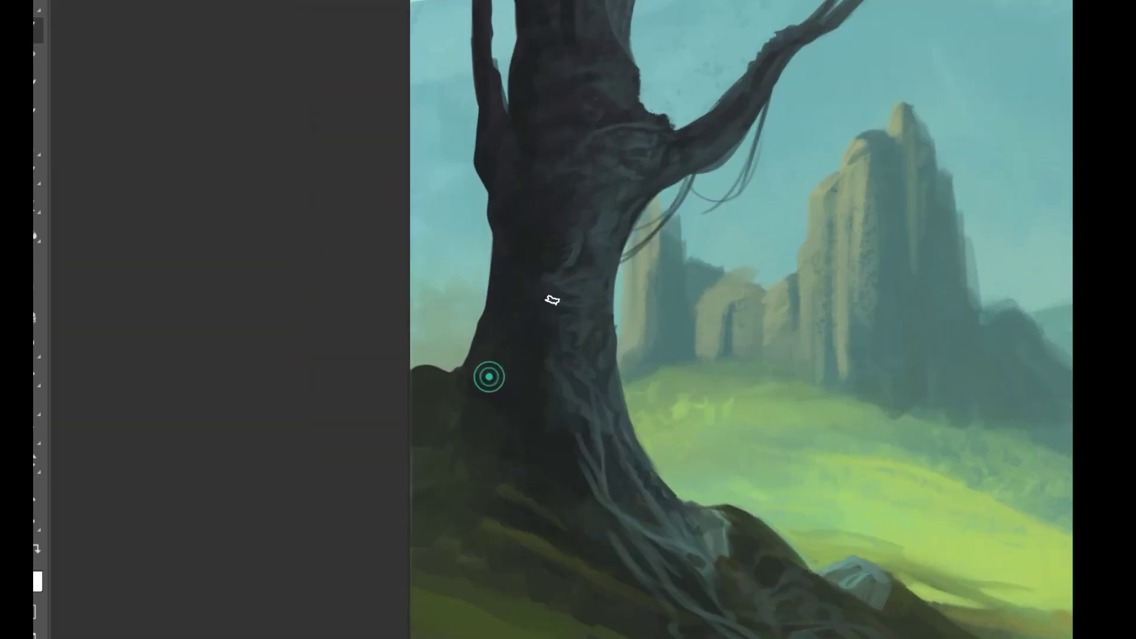
{"action": "mouse_move", "coordinate": [460, 391]}
{"action": "left_mouse_down"}
{"action": "mouse_move", "coordinate": [464, 448]}
{"action": "mouse_move", "coordinate": [377, 491]}
{"action": "mouse_move", "coordinate": [413, 441]}
{"action": "left_mouse_up"}
{"action": "left_click", "coordinate": [467, 454], "text": "alt"}
{"action": "left_click", "coordinate": [577, 383], "text": "alt"}
{"action": "left_click_drag", "start_coordinate": [534, 377], "coordinate": [464, 417]}
{"action": "left_click_drag", "start_coordinate": [487, 479], "coordinate": [507, 446]}
{"action": "left_click", "coordinate": [562, 518], "text": "alt"}
{"action": "left_click", "coordinate": [547, 530], "text": "alt"}
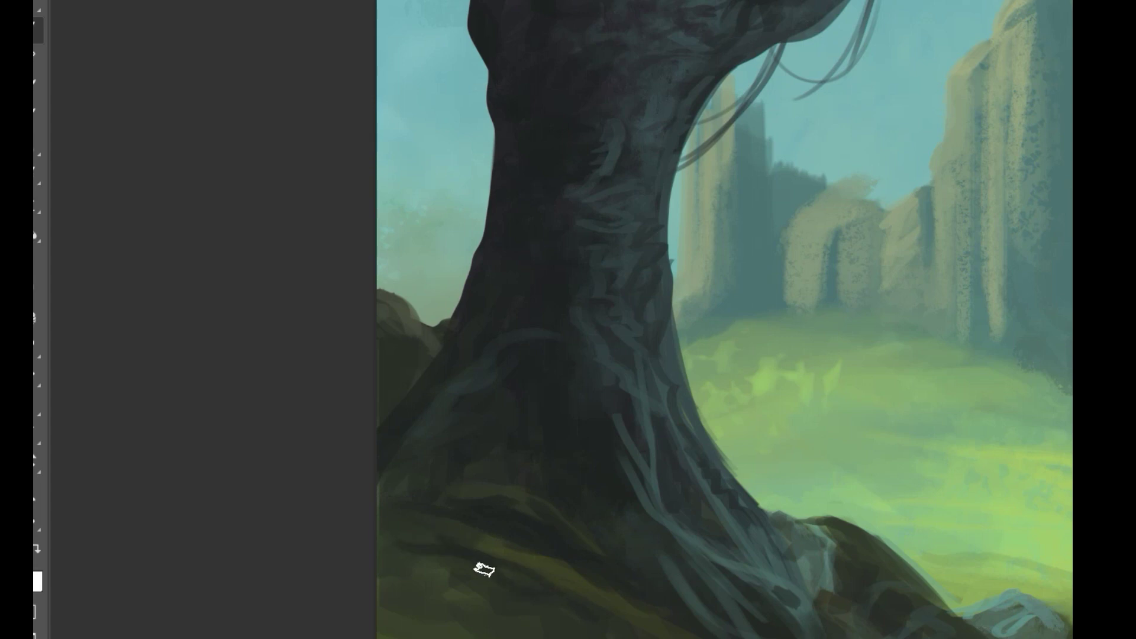
Step: Texture the grassy slope around the thin brown path with green strokes and darken the foreground mound beneath it
{"action": "scroll", "coordinate": [482, 570], "scroll_direction": "down", "scroll_amount": 5}
{"action": "scroll", "coordinate": [519, 514], "scroll_direction": "up", "scroll_amount": 5}
{"action": "mouse_move", "coordinate": [431, 618]}
{"action": "left_mouse_down"}
{"action": "mouse_move", "coordinate": [393, 456]}
{"action": "mouse_move", "coordinate": [474, 507]}
{"action": "mouse_move", "coordinate": [595, 540]}
{"action": "left_mouse_up"}
{"action": "scroll", "coordinate": [595, 473], "scroll_direction": "down", "scroll_amount": 4}
{"action": "scroll", "coordinate": [698, 449], "scroll_direction": "up", "scroll_amount": 3}
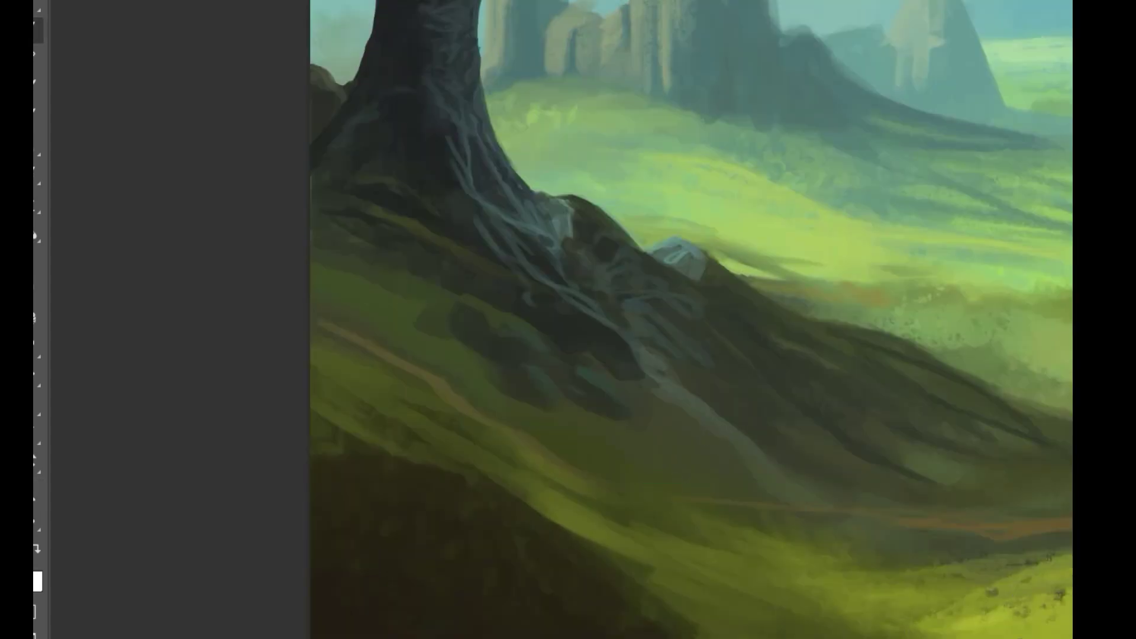
{"action": "left_click_drag", "start_coordinate": [1106, 637], "coordinate": [862, 595]}
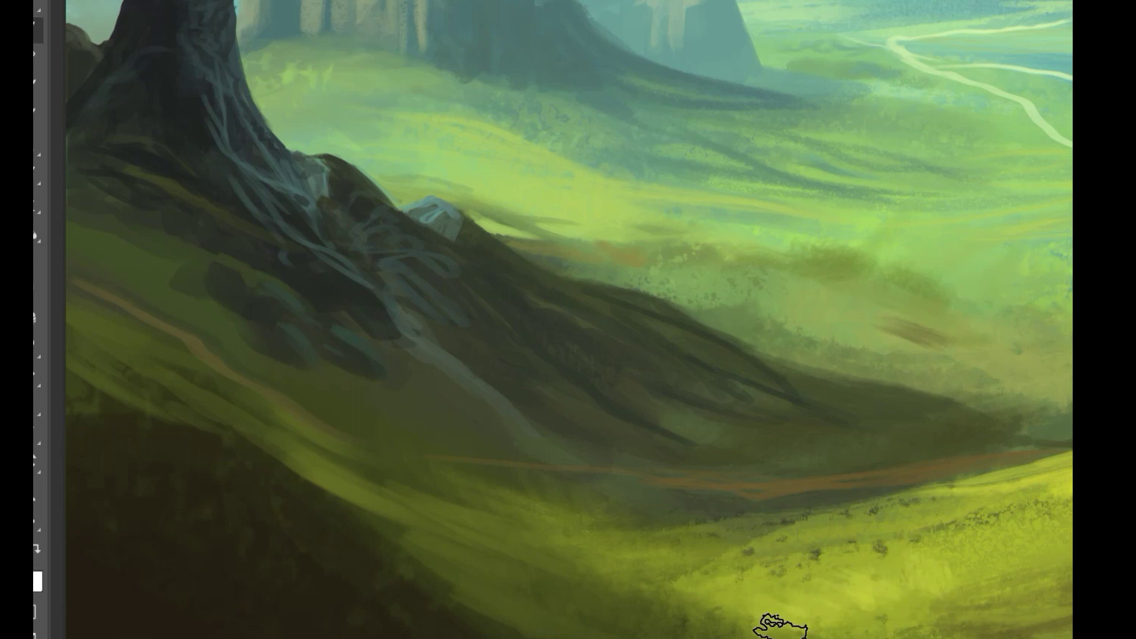
Step: Paint brown shadow bands across the lower part of the sunlit hill
{"action": "scroll", "coordinate": [722, 563], "scroll_direction": "down", "scroll_amount": 3}
{"action": "mouse_move", "coordinate": [996, 404]}
{"action": "left_mouse_down"}
{"action": "mouse_move", "coordinate": [931, 416]}
{"action": "mouse_move", "coordinate": [866, 453]}
{"action": "left_mouse_up"}
{"action": "left_click_drag", "start_coordinate": [958, 411], "coordinate": [679, 520]}
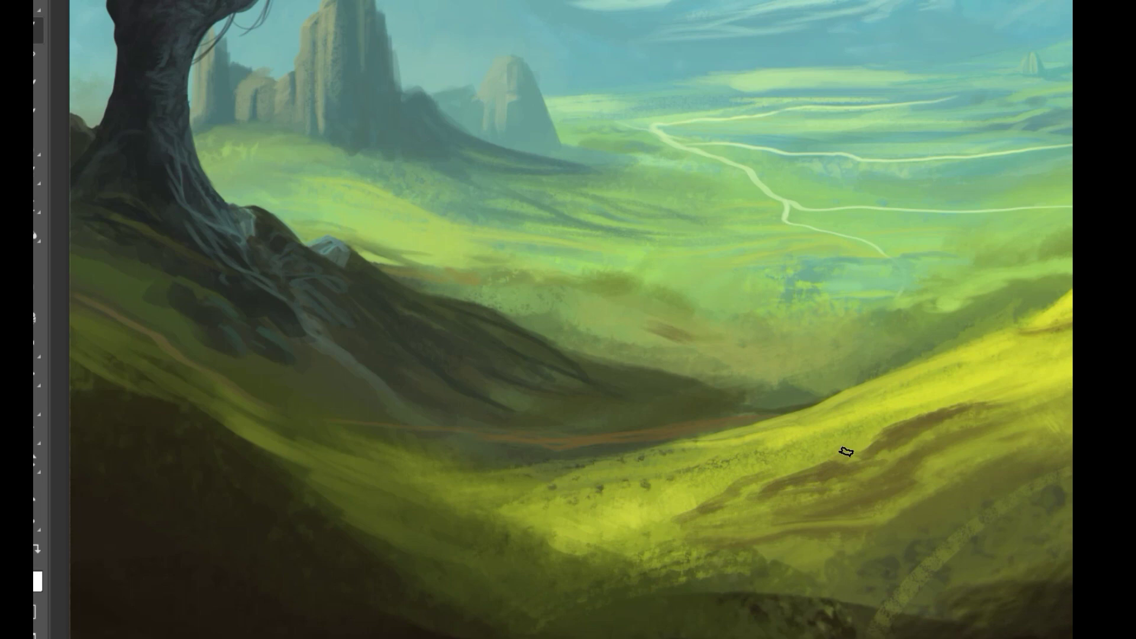
Step: Add bright yellow-green strips between the brown shadow bands on the sunlit hill
{"action": "scroll", "coordinate": [846, 452], "scroll_direction": "up", "scroll_amount": 4}
{"action": "left_click_drag", "start_coordinate": [913, 429], "coordinate": [802, 496]}
{"action": "left_click_drag", "start_coordinate": [995, 406], "coordinate": [808, 511]}
{"action": "scroll", "coordinate": [928, 469], "scroll_direction": "down", "scroll_amount": 6}
{"action": "mouse_move", "coordinate": [887, 476]}
{"action": "left_mouse_down"}
{"action": "mouse_move", "coordinate": [641, 610]}
{"action": "mouse_move", "coordinate": [669, 503]}
{"action": "left_mouse_up"}
{"action": "scroll", "coordinate": [698, 482], "scroll_direction": "up", "scroll_amount": 4}
{"action": "scroll", "coordinate": [622, 485], "scroll_direction": "down", "scroll_amount": 3}
{"action": "scroll", "coordinate": [668, 444], "scroll_direction": "up", "scroll_amount": 4}
{"action": "left_click_drag", "start_coordinate": [763, 450], "coordinate": [681, 509]}
{"action": "scroll", "coordinate": [739, 508], "scroll_direction": "down", "scroll_amount": 7}
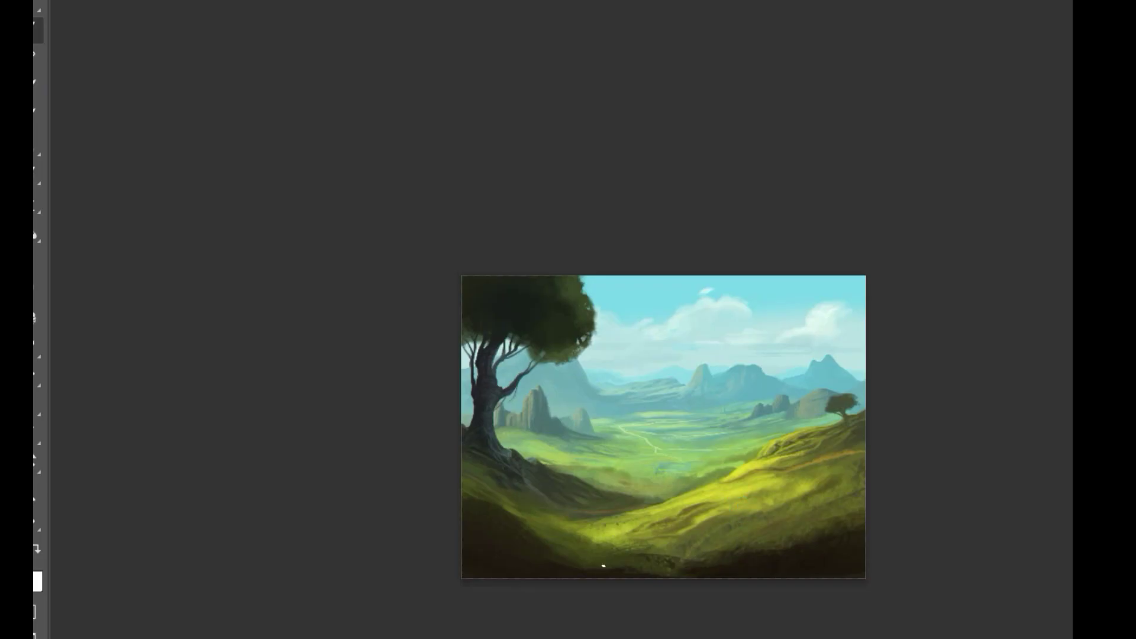
Step: Darken the shadowed foreground beneath the large tree's slope with soft brown-green strokes
{"action": "scroll", "coordinate": [518, 480], "scroll_direction": "up", "scroll_amount": 3}
{"action": "left_click_drag", "start_coordinate": [516, 527], "coordinate": [569, 543]}
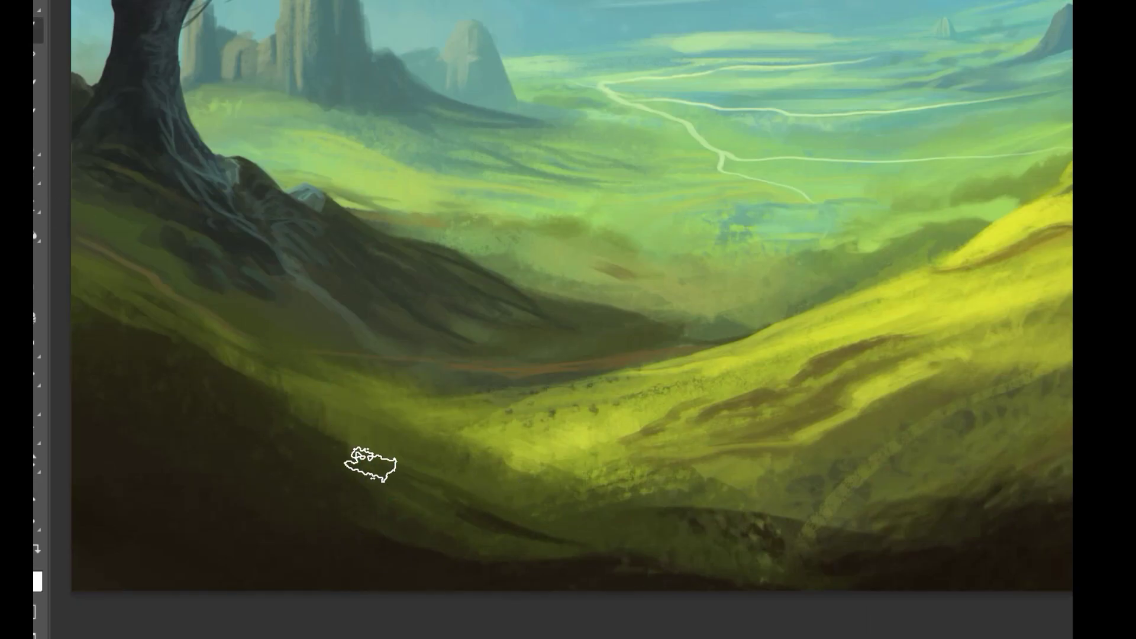
{"action": "scroll", "coordinate": [368, 559], "scroll_direction": "down", "scroll_amount": 5}
{"action": "scroll", "coordinate": [679, 454], "scroll_direction": "up", "scroll_amount": 5}
{"action": "left_click_drag", "start_coordinate": [632, 446], "coordinate": [512, 421]}
Step: Enlarge the textured brush and deepen the dark shadow in the foreground corner below the small tree's hill
{"action": "key", "text": "bracketright"}
{"action": "key", "text": "bracketright"}
{"action": "key", "text": "bracketright"}
{"action": "key", "text": "bracketright"}
{"action": "key", "text": "bracketright"}
{"action": "key", "text": "bracketright"}
{"action": "key", "text": "bracketright"}
{"action": "key", "text": "bracketright"}
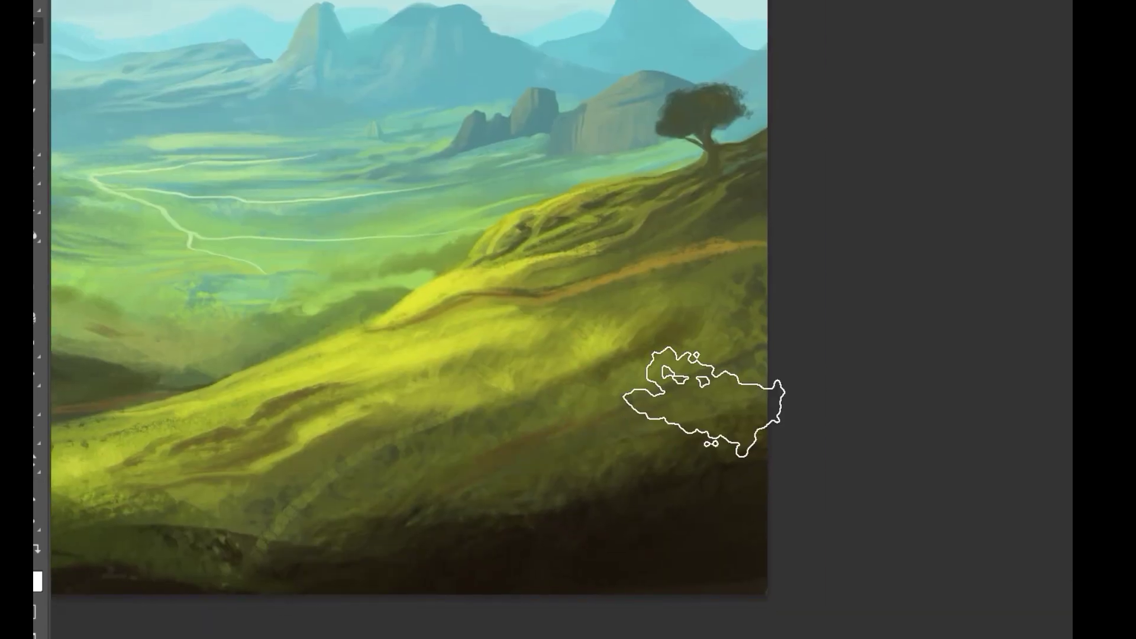
{"action": "mouse_move", "coordinate": [682, 509]}
{"action": "left_mouse_down"}
{"action": "mouse_move", "coordinate": [824, 419]}
{"action": "mouse_move", "coordinate": [642, 420]}
{"action": "left_mouse_up"}
{"action": "mouse_move", "coordinate": [695, 482]}
{"action": "left_mouse_down"}
{"action": "mouse_move", "coordinate": [613, 504]}
{"action": "mouse_move", "coordinate": [762, 449]}
{"action": "left_mouse_up"}
Step: Reduce the brush size and break up the upper edge of the hill's foreground shadow with leafy texture
{"action": "key", "text": "z"}
{"action": "left_click_drag", "start_coordinate": [407, 393], "coordinate": [467, 392]}
{"action": "key", "text": "bracketleft"}
{"action": "key", "text": "bracketleft"}
{"action": "left_click_drag", "start_coordinate": [426, 440], "coordinate": [747, 405]}
{"action": "key", "text": "z"}
Step: Add olive grass strokes to the sunlit hill, orange streaks beside the reddish path, and small dark shrubs where the slopes meet
{"action": "left_click_drag", "start_coordinate": [675, 395], "coordinate": [628, 409]}
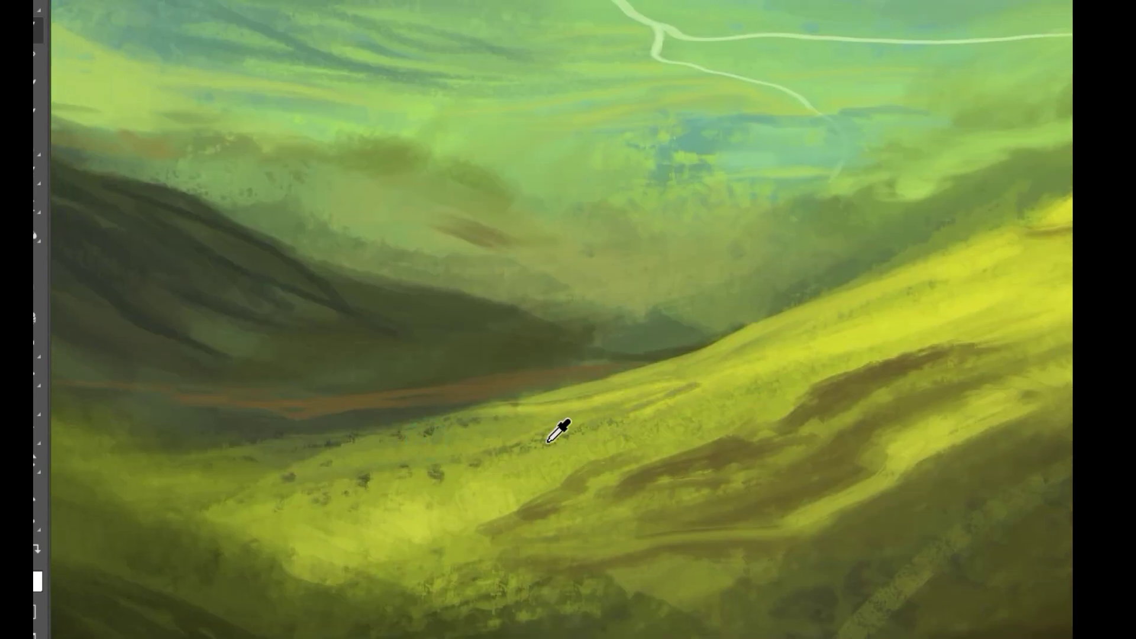
{"action": "left_click_drag", "start_coordinate": [539, 450], "coordinate": [616, 416]}
{"action": "left_click_drag", "start_coordinate": [624, 394], "coordinate": [508, 429]}
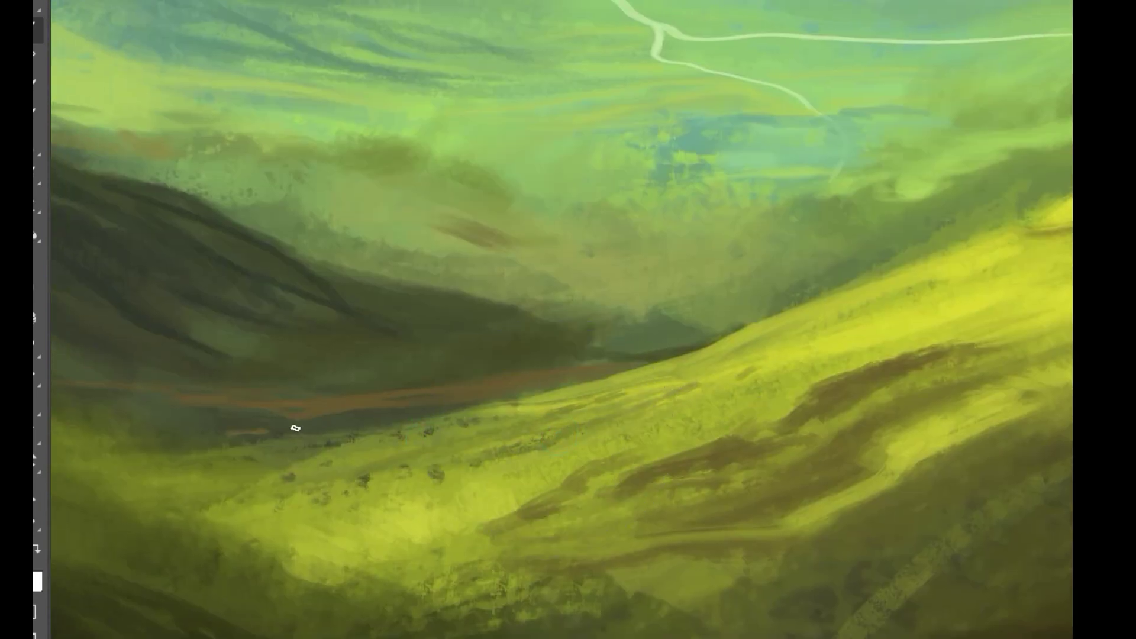
{"action": "left_click_drag", "start_coordinate": [236, 472], "coordinate": [159, 472]}
{"action": "left_click_drag", "start_coordinate": [411, 414], "coordinate": [557, 391]}
{"action": "left_click_drag", "start_coordinate": [597, 349], "coordinate": [629, 350]}
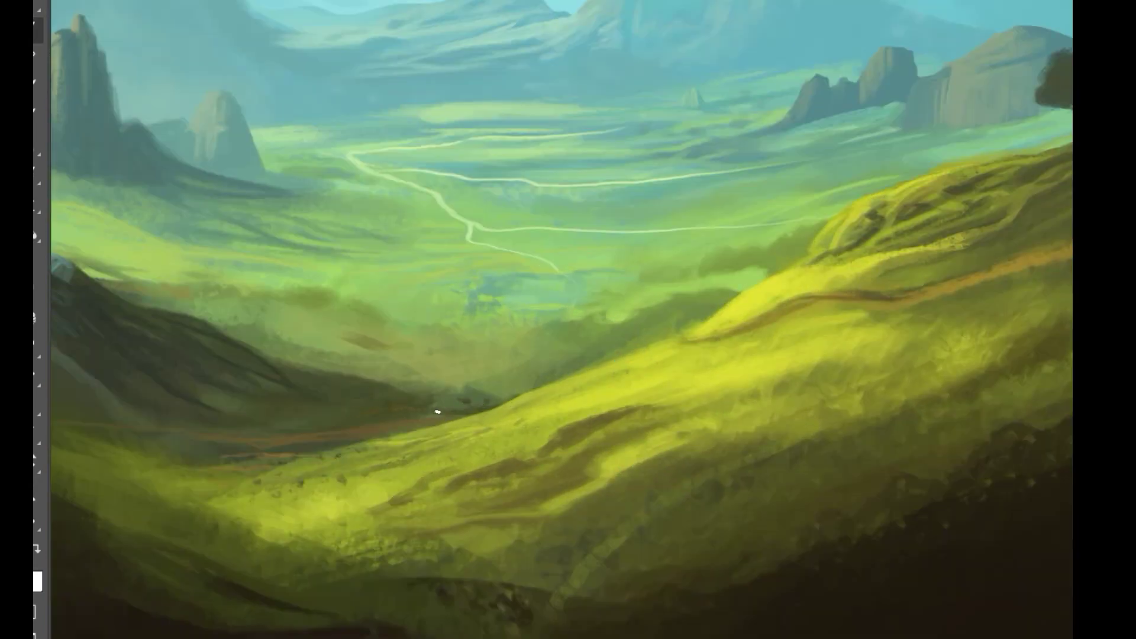
Step: Paint a flat grey rock with a lit top and dark underside, plus a small stone, on the lower sunlit hill
{"action": "scroll", "coordinate": [437, 411], "scroll_direction": "down", "scroll_amount": 3}
{"action": "scroll", "coordinate": [414, 443], "scroll_direction": "up", "scroll_amount": 4}
{"action": "mouse_move", "coordinate": [280, 504]}
{"action": "left_mouse_down"}
{"action": "mouse_move", "coordinate": [298, 490]}
{"action": "mouse_move", "coordinate": [221, 508]}
{"action": "left_mouse_up"}
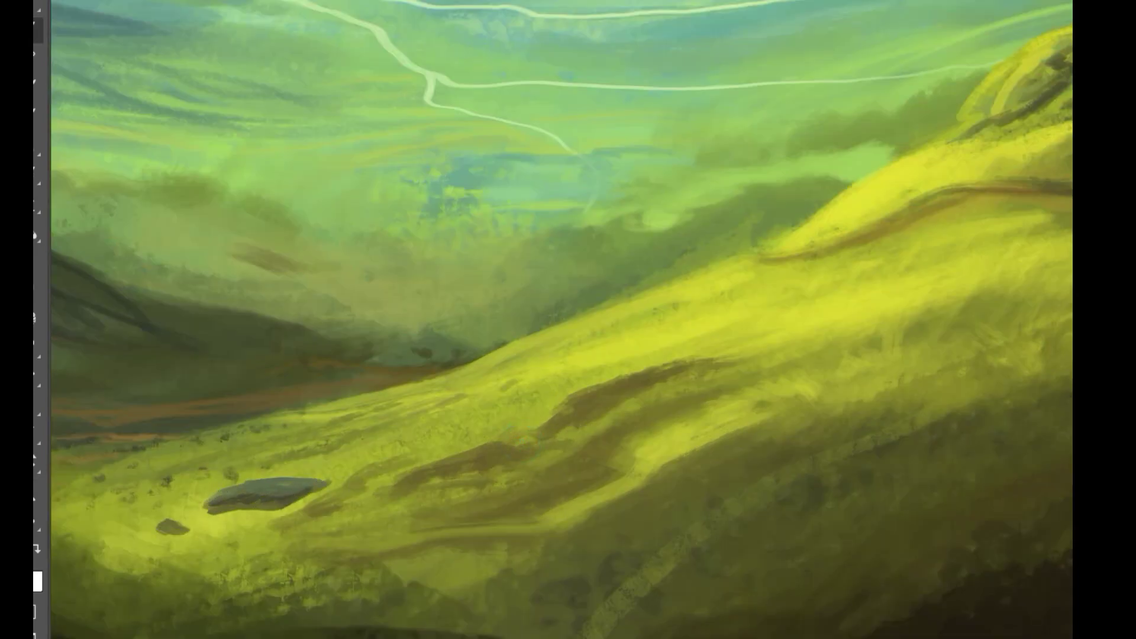
{"action": "scroll", "coordinate": [319, 511], "scroll_direction": "up", "scroll_amount": 3}
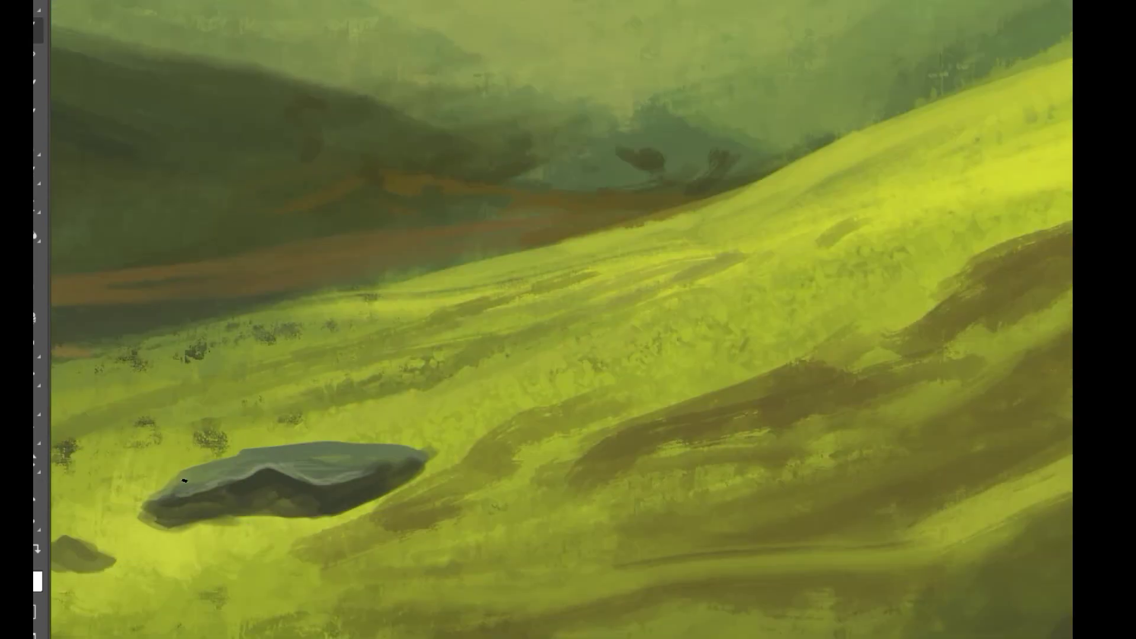
Step: Refine the flat rock's edge with a sampled color and add faceted shading to the small stone beside it
{"action": "left_click", "coordinate": [192, 498], "text": "alt"}
{"action": "left_click_drag", "start_coordinate": [178, 477], "coordinate": [152, 505]}
{"action": "left_click_drag", "start_coordinate": [266, 469], "coordinate": [59, 470]}
{"action": "left_click_drag", "start_coordinate": [295, 495], "coordinate": [630, 433]}
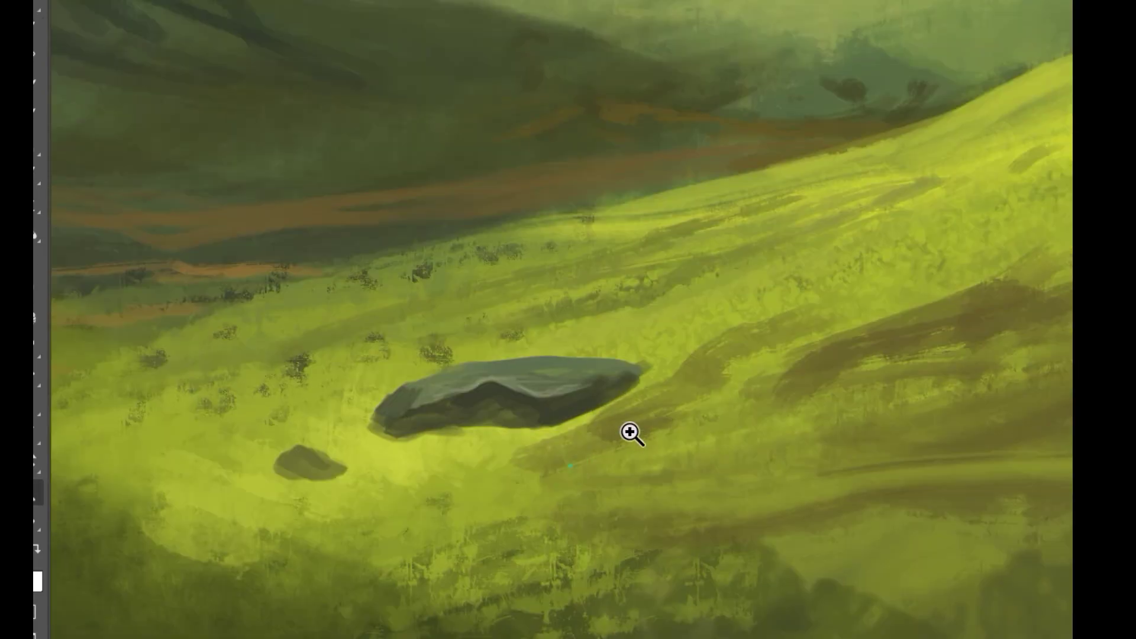
{"action": "mouse_move", "coordinate": [508, 394]}
{"action": "left_mouse_down"}
{"action": "mouse_move", "coordinate": [495, 426]}
{"action": "mouse_move", "coordinate": [527, 411]}
{"action": "mouse_move", "coordinate": [545, 432]}
{"action": "mouse_move", "coordinate": [300, 473]}
{"action": "mouse_move", "coordinate": [198, 613]}
{"action": "mouse_move", "coordinate": [563, 406]}
{"action": "left_mouse_up"}
Step: Paint a slender grey rock with a lighter top over the brown band on the sunlit hill
{"action": "key", "text": "h"}
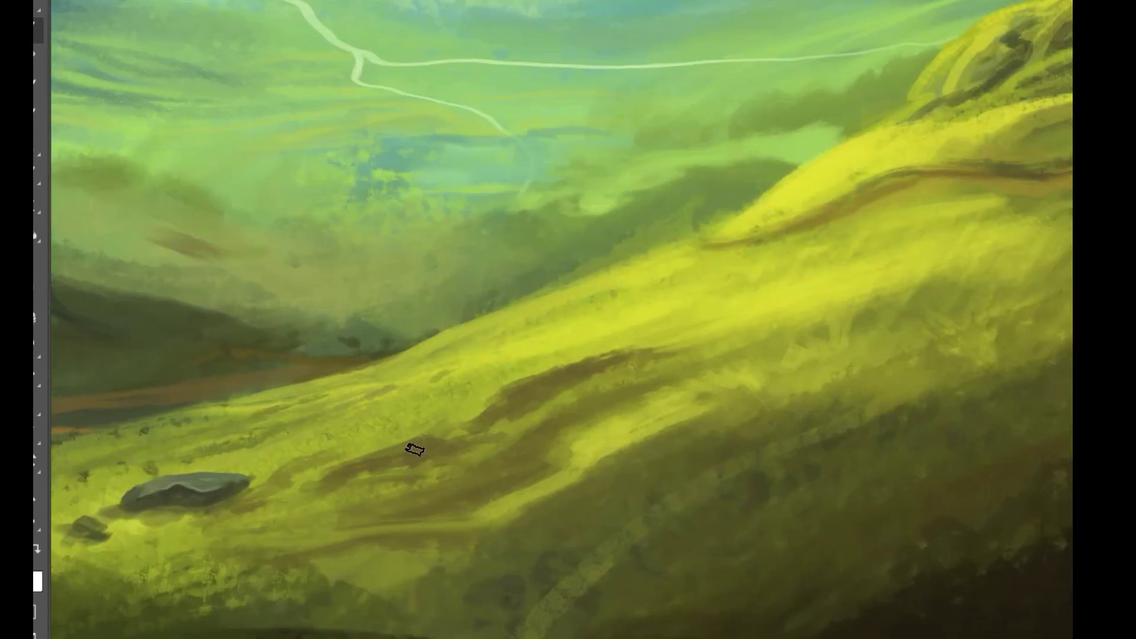
{"action": "left_click_drag", "start_coordinate": [390, 456], "coordinate": [437, 443]}
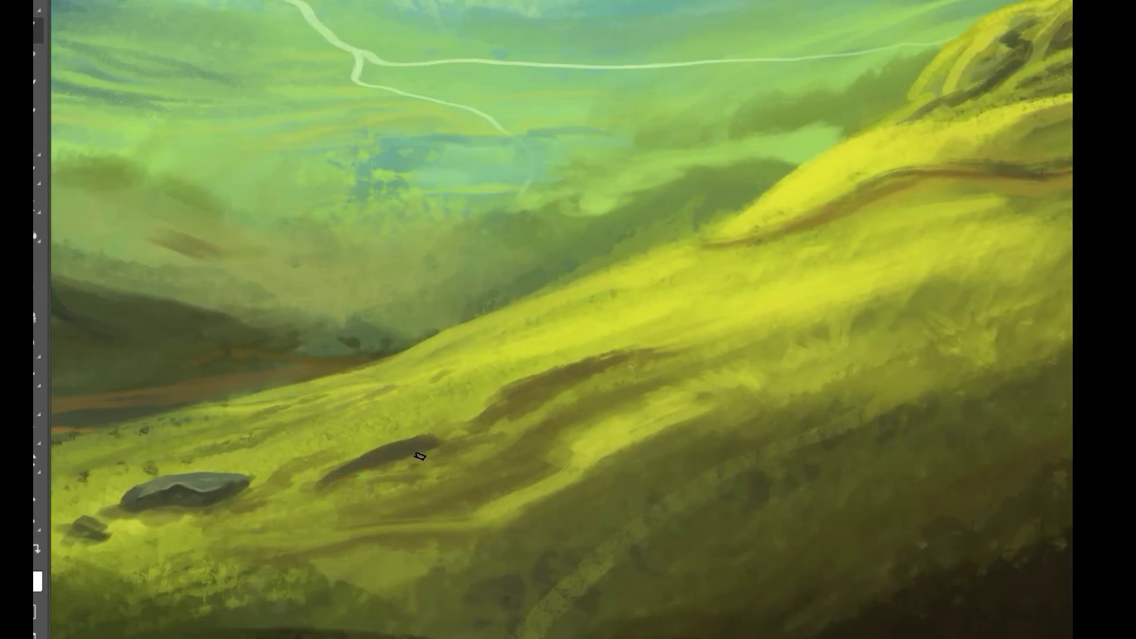
{"action": "mouse_move", "coordinate": [561, 371]}
{"action": "left_mouse_down"}
{"action": "mouse_move", "coordinate": [587, 370]}
{"action": "mouse_move", "coordinate": [444, 424]}
{"action": "mouse_move", "coordinate": [504, 388]}
{"action": "left_mouse_up"}
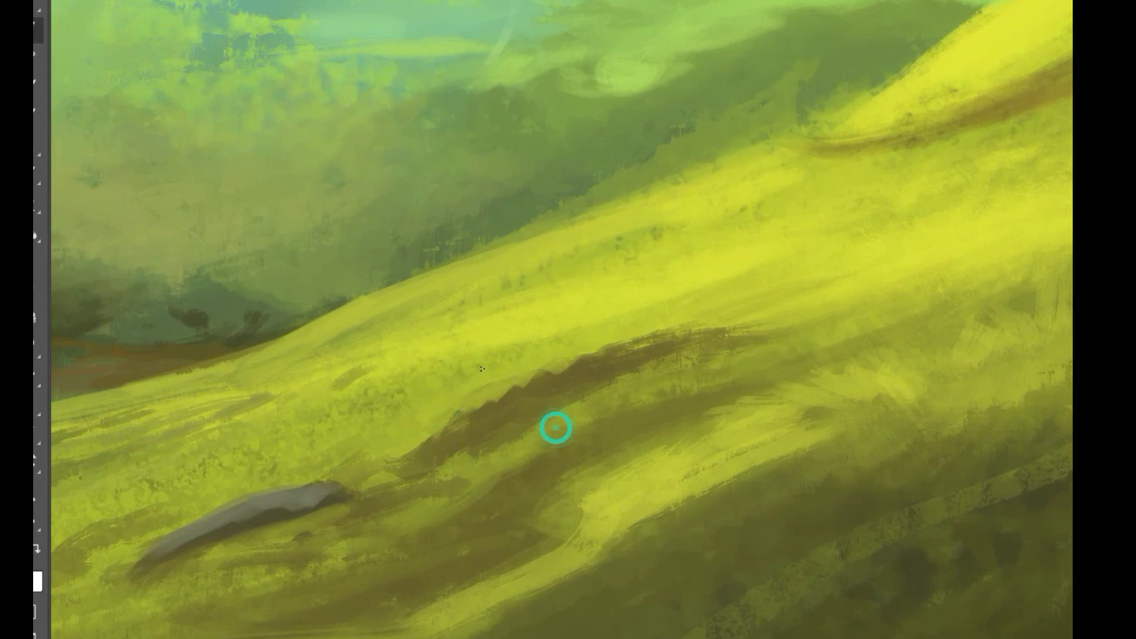
Step: Fringe the brown bands beside the slender rock with fine yellow-green grass blades
{"action": "left_click_drag", "start_coordinate": [567, 371], "coordinate": [406, 440]}
{"action": "scroll", "coordinate": [528, 403], "scroll_direction": "down", "scroll_amount": 2}
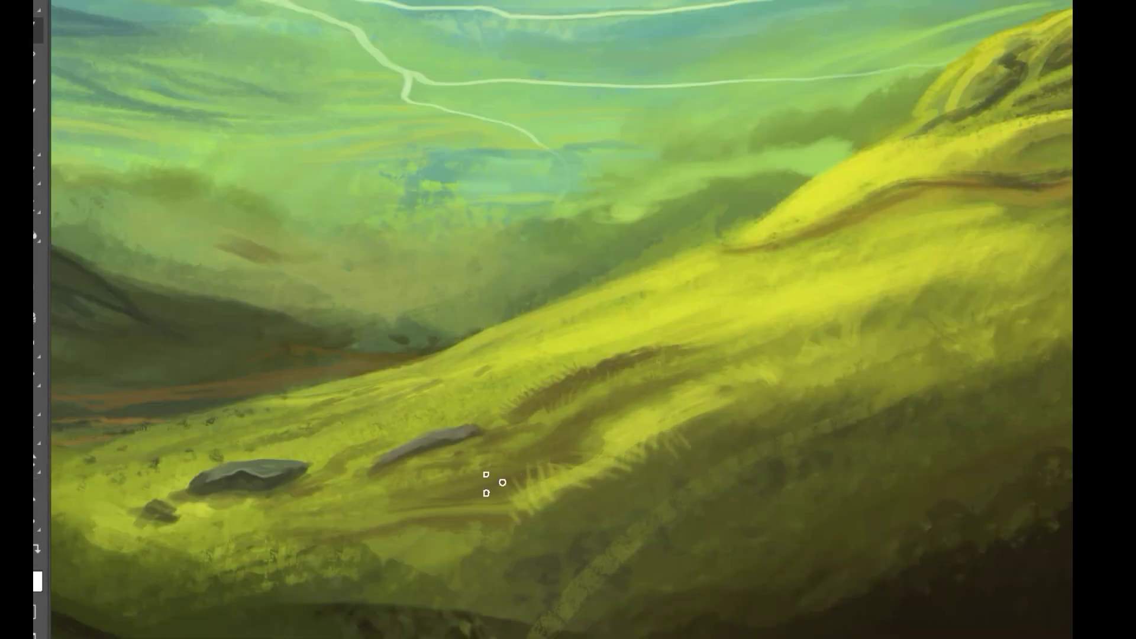
{"action": "scroll", "coordinate": [618, 467], "scroll_direction": "down", "scroll_amount": 2}
{"action": "scroll", "coordinate": [622, 457], "scroll_direction": "down", "scroll_amount": 1}
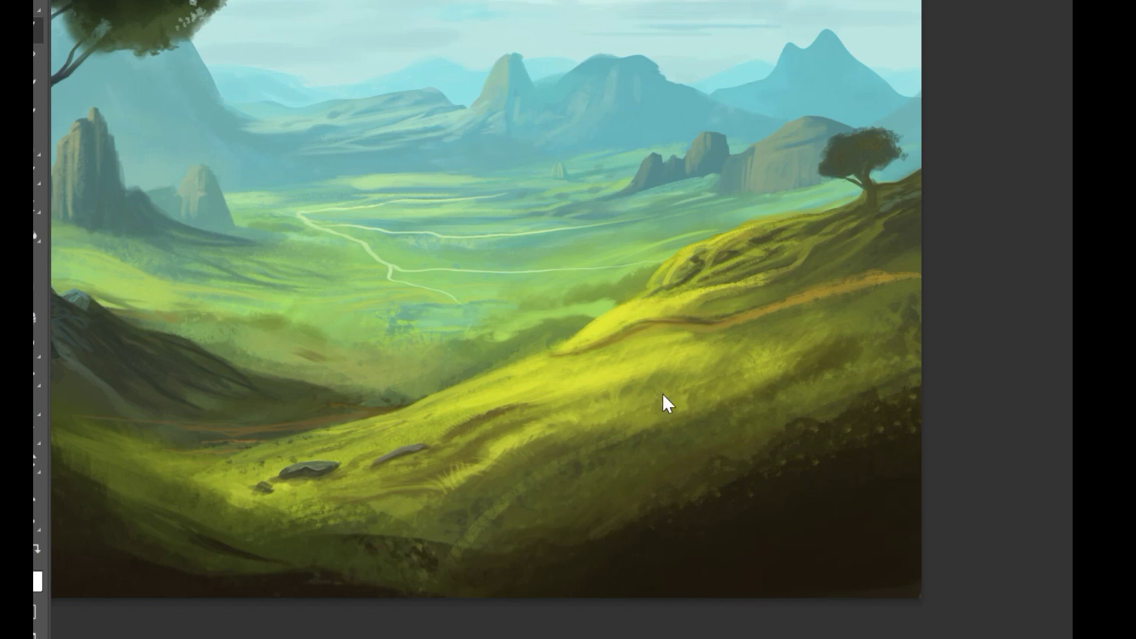
Step: Paint dark, textured grass streaks along the shaded lower slope of the small tree's hill
{"action": "mouse_move", "coordinate": [612, 480]}
{"action": "left_mouse_down"}
{"action": "mouse_move", "coordinate": [598, 471]}
{"action": "mouse_move", "coordinate": [583, 482]}
{"action": "mouse_move", "coordinate": [781, 418]}
{"action": "mouse_move", "coordinate": [893, 404]}
{"action": "mouse_move", "coordinate": [774, 378]}
{"action": "left_mouse_up"}
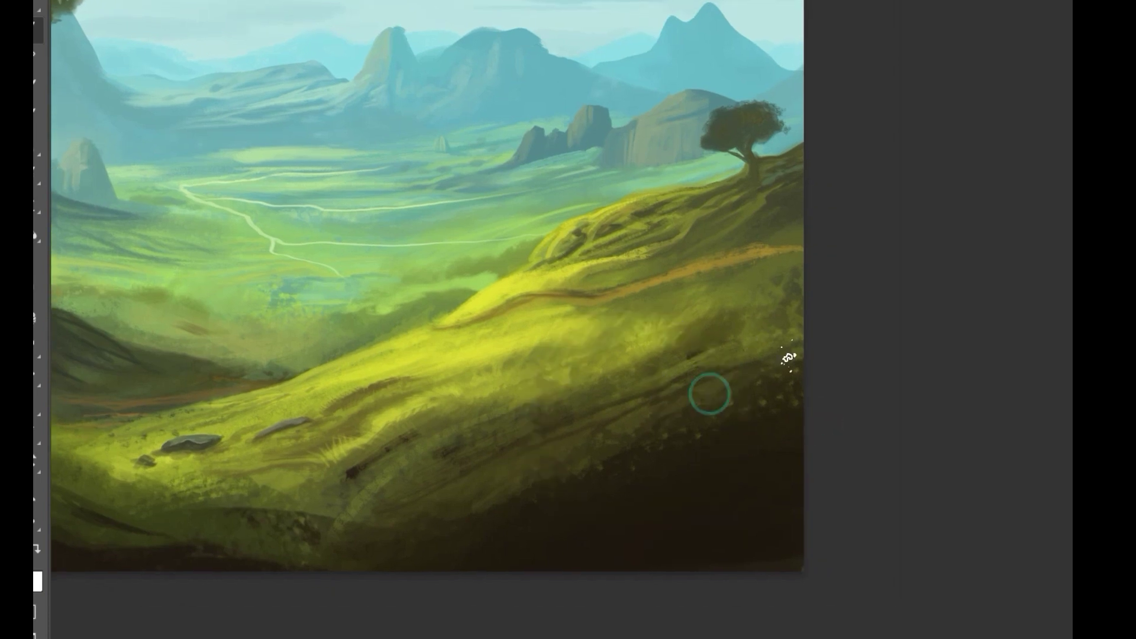
{"action": "left_click_drag", "start_coordinate": [651, 469], "coordinate": [711, 456]}
{"action": "left_click_drag", "start_coordinate": [777, 331], "coordinate": [727, 363]}
{"action": "left_click_drag", "start_coordinate": [657, 330], "coordinate": [775, 330]}
Step: Blend sampled-color strokes into the hill's shading and add small dark plant details along the valley edge behind it
{"action": "left_click", "coordinate": [635, 344], "text": "alt"}
{"action": "left_click_drag", "start_coordinate": [613, 355], "coordinate": [495, 408]}
{"action": "left_click_drag", "start_coordinate": [426, 431], "coordinate": [643, 408]}
{"action": "left_click", "coordinate": [549, 380], "text": "alt"}
{"action": "left_click", "coordinate": [412, 440], "text": "alt"}
{"action": "left_click_drag", "start_coordinate": [295, 481], "coordinate": [596, 462]}
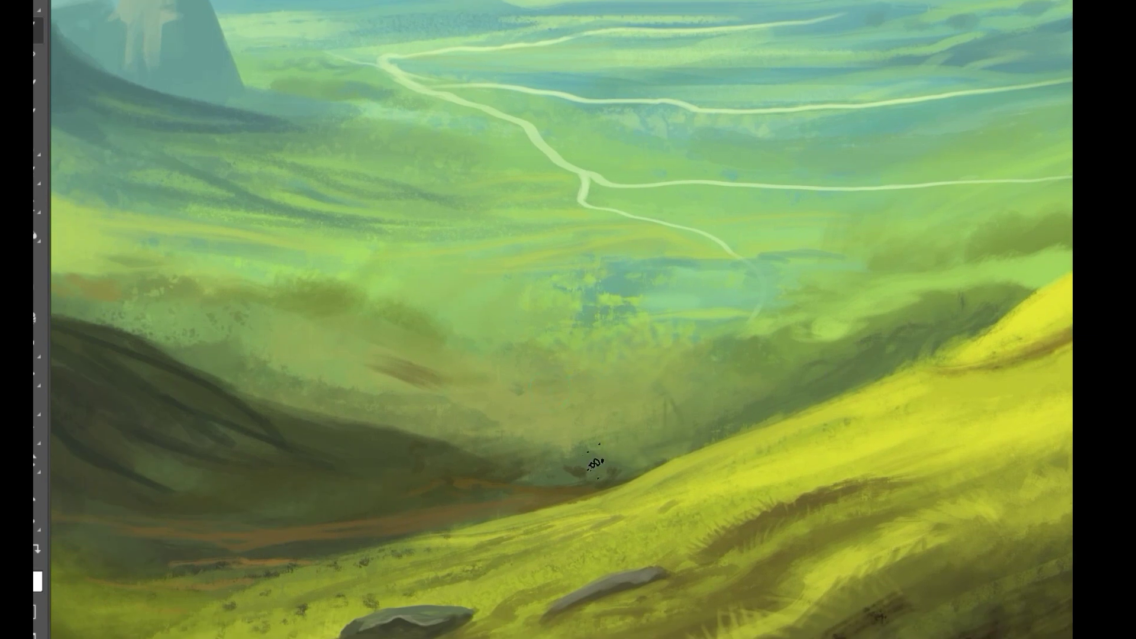
{"action": "left_click_drag", "start_coordinate": [599, 303], "coordinate": [457, 405]}
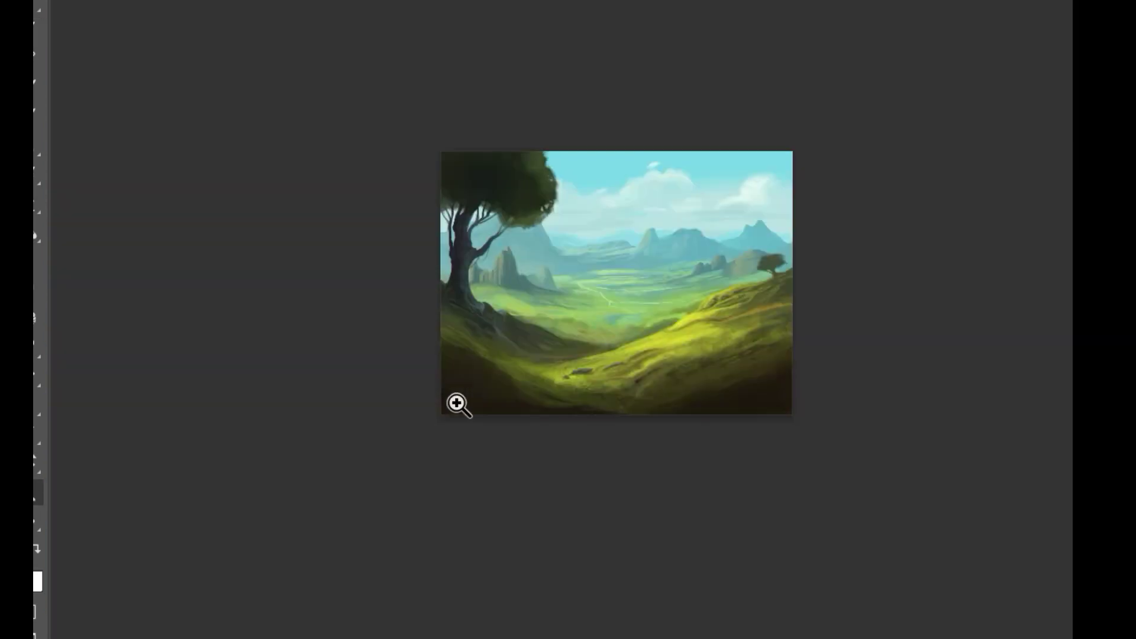
Step: Blend sampled-color strokes into the shaded ground below the large tree and the adjoining grassy slope
{"action": "left_click_drag", "start_coordinate": [560, 334], "coordinate": [692, 308]}
{"action": "left_click_drag", "start_coordinate": [464, 207], "coordinate": [549, 212]}
{"action": "left_click_drag", "start_coordinate": [306, 182], "coordinate": [327, 199]}
{"action": "left_click_drag", "start_coordinate": [281, 147], "coordinate": [343, 166]}
{"action": "left_click", "coordinate": [215, 144], "text": "alt"}
{"action": "mouse_move", "coordinate": [240, 143]}
{"action": "left_mouse_down"}
{"action": "mouse_move", "coordinate": [204, 132]}
{"action": "mouse_move", "coordinate": [578, 366]}
{"action": "left_mouse_up"}
{"action": "left_click_drag", "start_coordinate": [578, 365], "coordinate": [550, 355]}
{"action": "mouse_move", "coordinate": [535, 300]}
{"action": "left_mouse_down"}
{"action": "mouse_move", "coordinate": [448, 275]}
{"action": "mouse_move", "coordinate": [421, 253]}
{"action": "mouse_move", "coordinate": [497, 229]}
{"action": "left_mouse_up"}
{"action": "left_click", "coordinate": [479, 193], "text": "alt"}
{"action": "left_click", "coordinate": [437, 211], "text": "alt"}
{"action": "left_click_drag", "start_coordinate": [556, 237], "coordinate": [401, 165]}
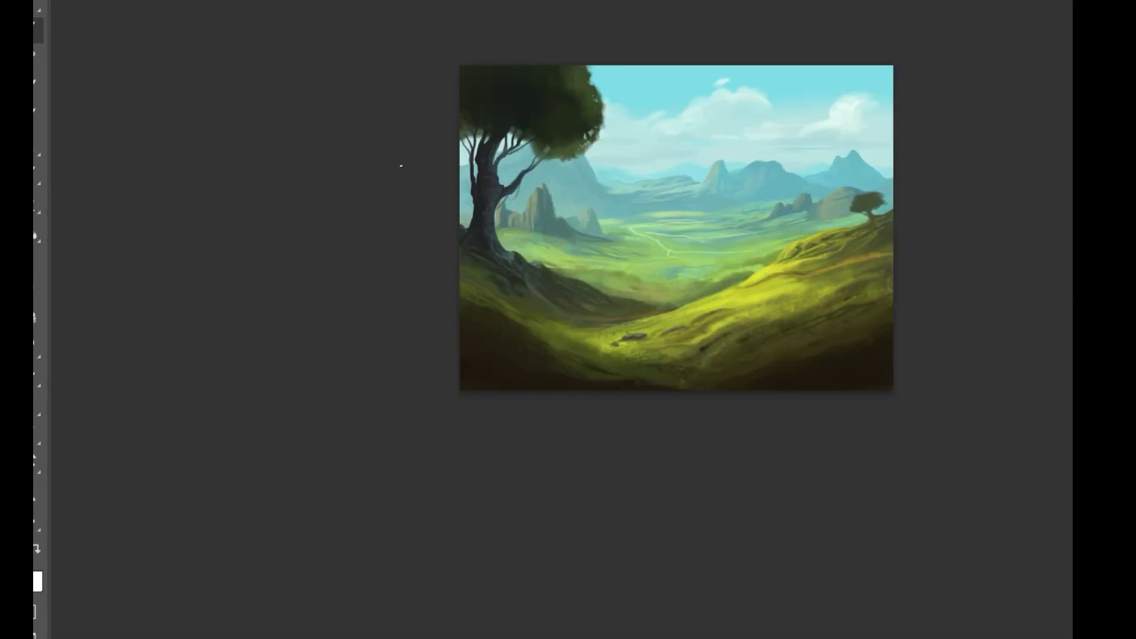
Step: Touch up the sunlit hill and the valley edge behind it with loose textured strokes
{"action": "left_click_drag", "start_coordinate": [773, 253], "coordinate": [798, 235]}
{"action": "scroll", "coordinate": [763, 264], "scroll_direction": "up", "scroll_amount": 4}
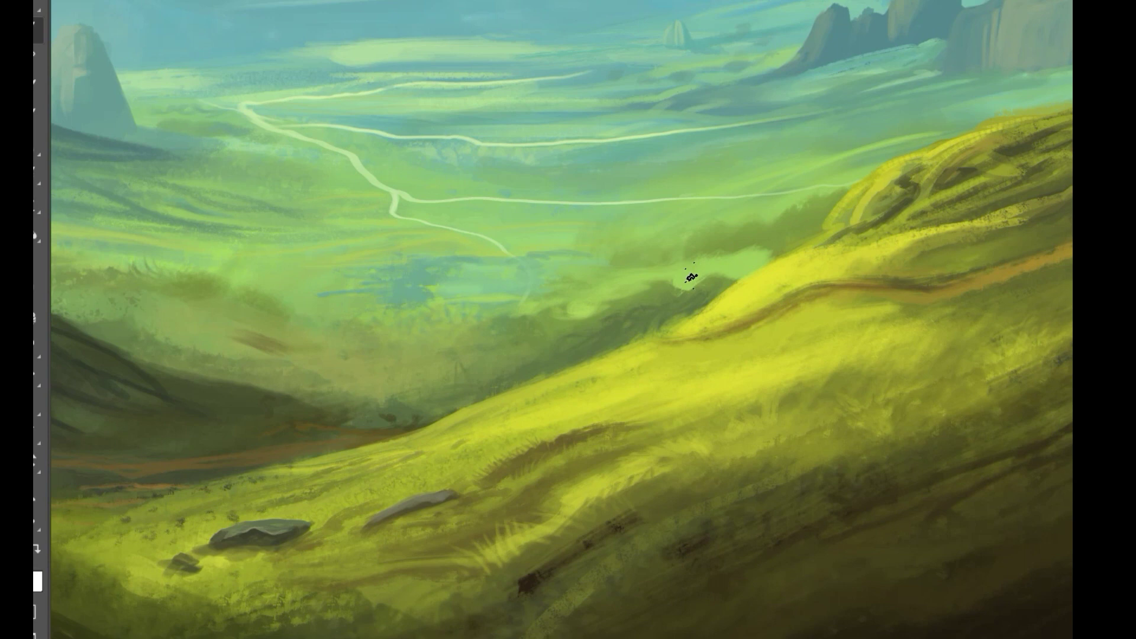
{"action": "scroll", "coordinate": [650, 304], "scroll_direction": "down", "scroll_amount": 4}
{"action": "mouse_move", "coordinate": [838, 358]}
{"action": "left_mouse_down"}
{"action": "mouse_move", "coordinate": [798, 380]}
{"action": "mouse_move", "coordinate": [806, 317]}
{"action": "mouse_move", "coordinate": [722, 398]}
{"action": "mouse_move", "coordinate": [801, 376]}
{"action": "mouse_move", "coordinate": [750, 371]}
{"action": "left_mouse_up"}
{"action": "left_click_drag", "start_coordinate": [556, 474], "coordinate": [793, 442]}
{"action": "mouse_move", "coordinate": [455, 415]}
{"action": "left_mouse_down"}
{"action": "mouse_move", "coordinate": [398, 385]}
{"action": "mouse_move", "coordinate": [357, 408]}
{"action": "mouse_move", "coordinate": [371, 382]}
{"action": "left_mouse_up"}
{"action": "scroll", "coordinate": [474, 486], "scroll_direction": "down", "scroll_amount": 1}
Step: Paint lighter sampled-color facets on the conical rock and spires beyond the large tree
{"action": "left_click", "coordinate": [503, 324], "text": "alt"}
{"action": "mouse_move", "coordinate": [464, 327]}
{"action": "left_mouse_down"}
{"action": "mouse_move", "coordinate": [421, 318]}
{"action": "mouse_move", "coordinate": [438, 334]}
{"action": "left_mouse_up"}
{"action": "mouse_move", "coordinate": [501, 381]}
{"action": "left_mouse_down"}
{"action": "mouse_move", "coordinate": [605, 304]}
{"action": "mouse_move", "coordinate": [639, 299]}
{"action": "left_mouse_up"}
{"action": "left_click", "coordinate": [356, 258], "text": "alt"}
{"action": "left_click_drag", "start_coordinate": [376, 255], "coordinate": [325, 249]}
{"action": "left_click", "coordinate": [668, 238], "text": "alt"}
{"action": "left_click_drag", "start_coordinate": [525, 304], "coordinate": [403, 325]}
{"action": "left_click", "coordinate": [466, 295], "text": "alt"}
{"action": "mouse_move", "coordinate": [486, 306]}
{"action": "left_mouse_down"}
{"action": "mouse_move", "coordinate": [391, 331]}
{"action": "mouse_move", "coordinate": [557, 302]}
{"action": "left_mouse_up"}
{"action": "mouse_move", "coordinate": [464, 330]}
{"action": "left_mouse_down"}
{"action": "mouse_move", "coordinate": [336, 368]}
{"action": "mouse_move", "coordinate": [307, 403]}
{"action": "left_mouse_up"}
{"action": "left_click_drag", "start_coordinate": [497, 312], "coordinate": [579, 337]}
{"action": "left_click_drag", "start_coordinate": [508, 346], "coordinate": [735, 478]}
Step: Paint rounded dark green bushes along the valley edge behind the sunlit hill using sampled colors
{"action": "left_click", "coordinate": [295, 365], "text": "alt"}
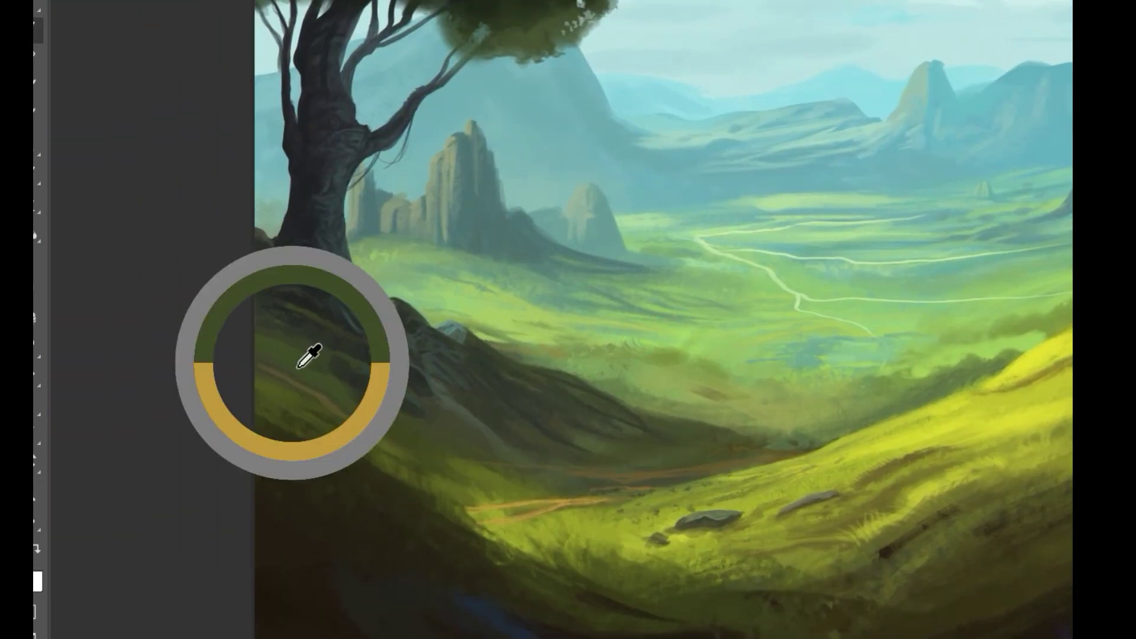
{"action": "left_click", "coordinate": [481, 464], "text": "alt"}
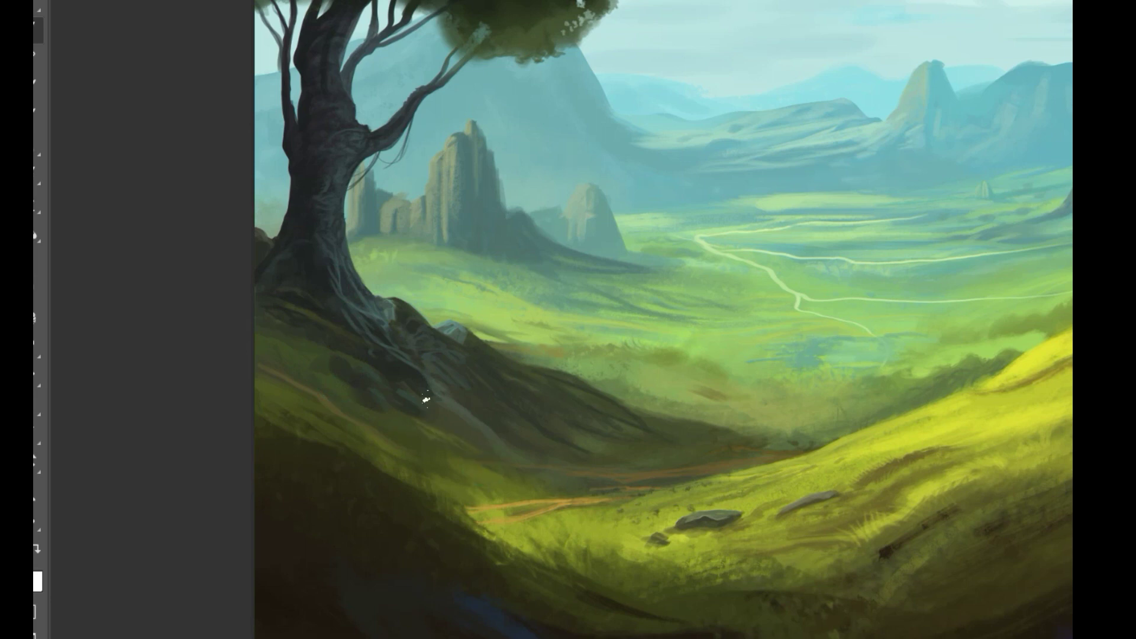
{"action": "left_click", "coordinate": [593, 444], "text": "alt"}
{"action": "mouse_move", "coordinate": [486, 387]}
{"action": "left_mouse_down"}
{"action": "mouse_move", "coordinate": [590, 412]}
{"action": "mouse_move", "coordinate": [525, 429]}
{"action": "mouse_move", "coordinate": [818, 340]}
{"action": "left_mouse_up"}
{"action": "scroll", "coordinate": [656, 408], "scroll_direction": "right", "scroll_amount": 3}
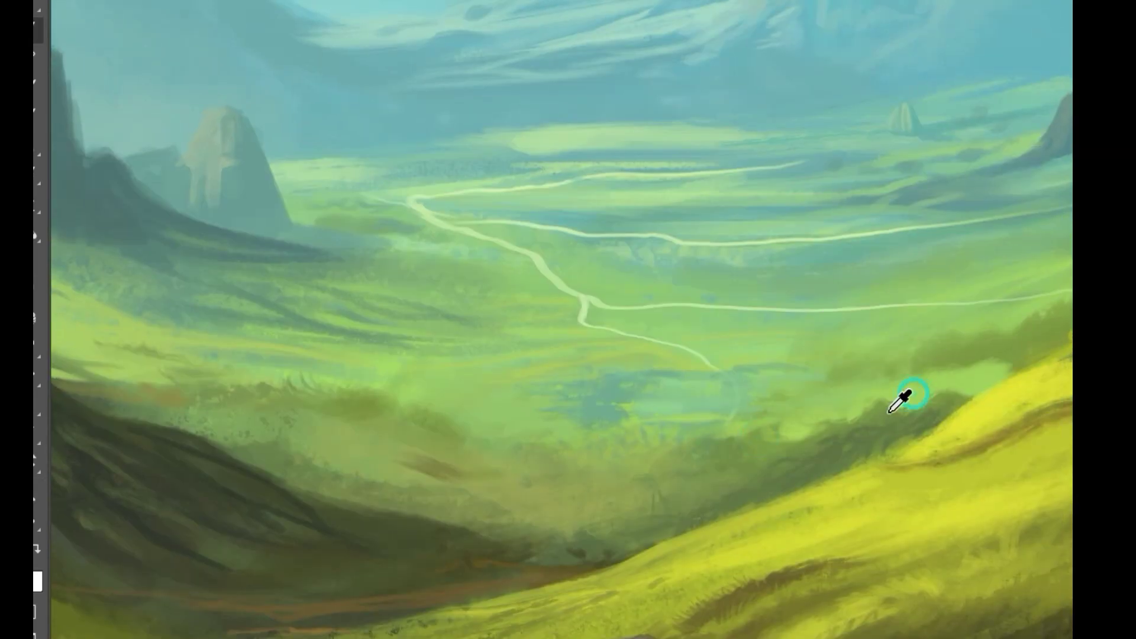
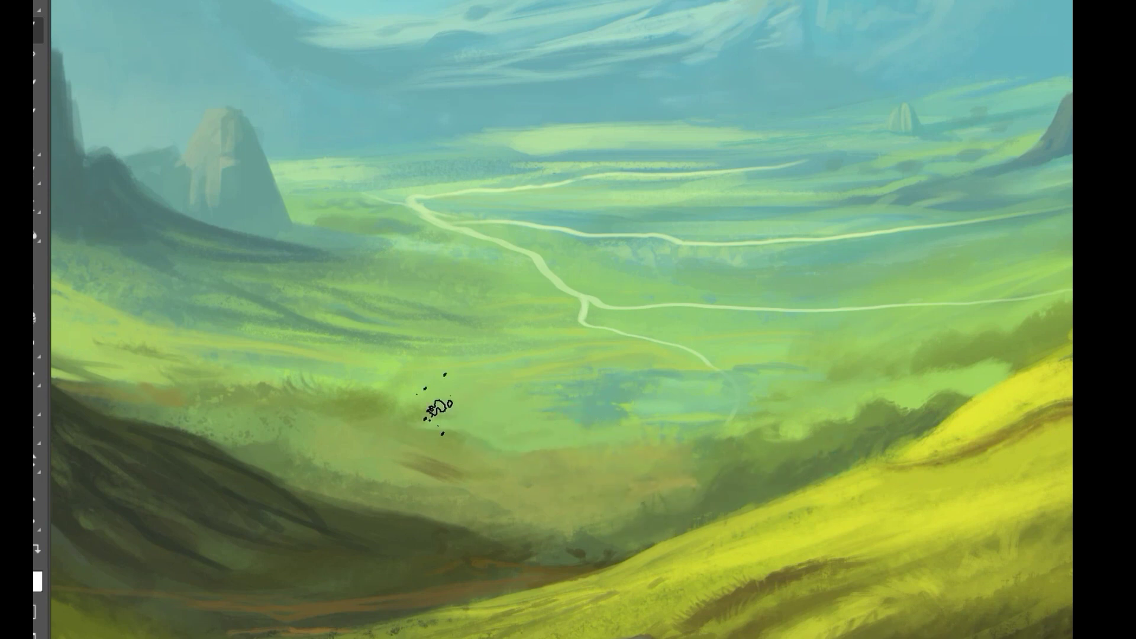
Step: Shade the twin-peaked distant mountain with soft blue facets and touch up the rounded cliff beside the small tree
{"action": "key", "text": "ctrl+0"}
{"action": "left_click", "coordinate": [685, 403], "text": "ctrl"}
{"action": "left_click_drag", "start_coordinate": [296, 367], "coordinate": [682, 402]}
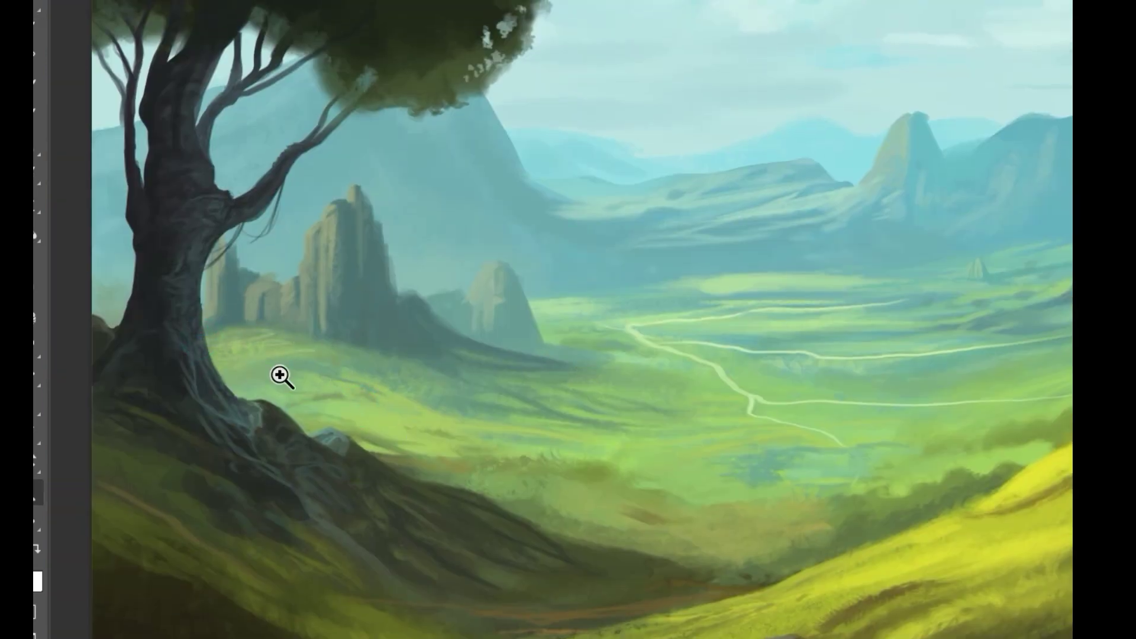
{"action": "left_click_drag", "start_coordinate": [283, 375], "coordinate": [208, 410]}
{"action": "left_click_drag", "start_coordinate": [583, 299], "coordinate": [678, 295]}
{"action": "left_click", "coordinate": [304, 328], "text": "alt"}
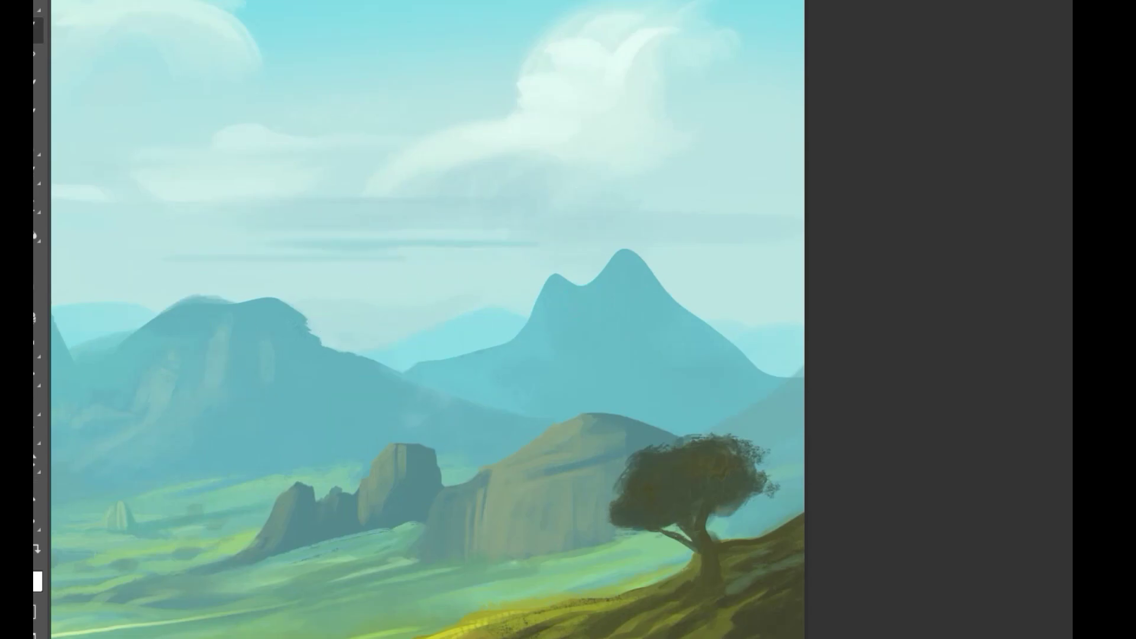
{"action": "mouse_move", "coordinate": [619, 268]}
{"action": "left_mouse_down"}
{"action": "mouse_move", "coordinate": [534, 312]}
{"action": "mouse_move", "coordinate": [514, 363]}
{"action": "left_mouse_up"}
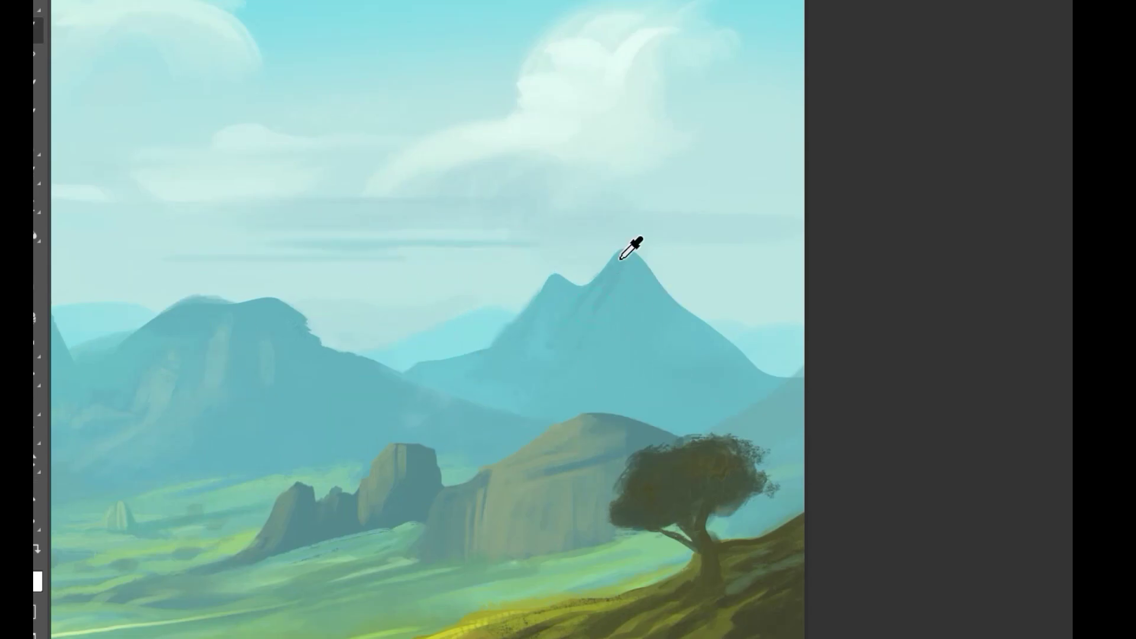
{"action": "key", "text": "ctrl+z"}
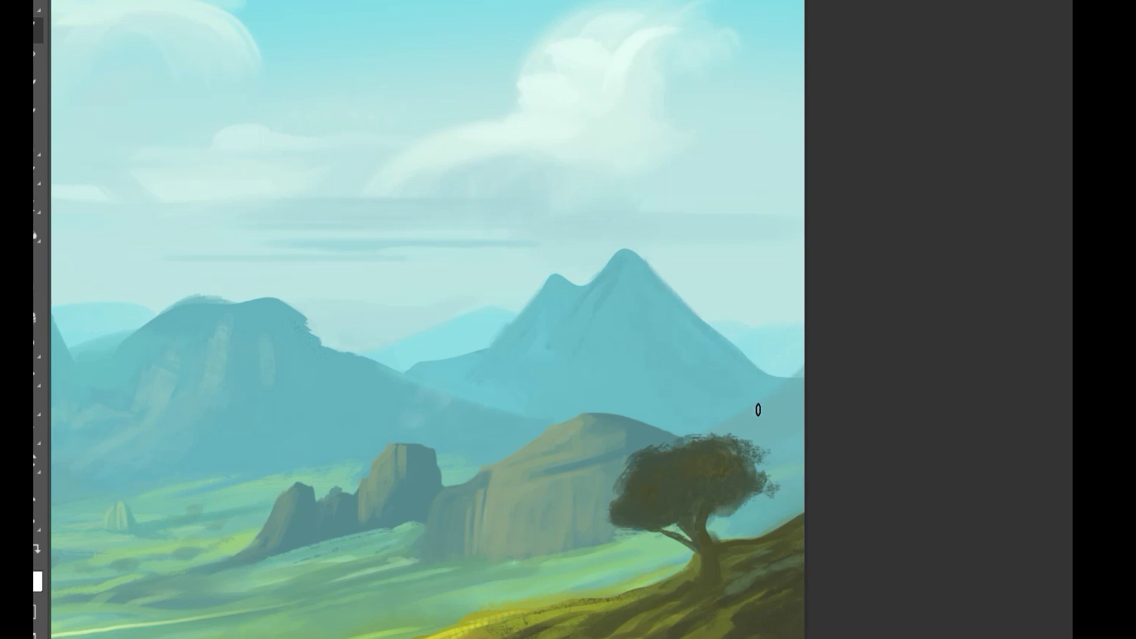
{"action": "left_click_drag", "start_coordinate": [573, 296], "coordinate": [710, 355]}
{"action": "left_click_drag", "start_coordinate": [612, 389], "coordinate": [692, 326]}
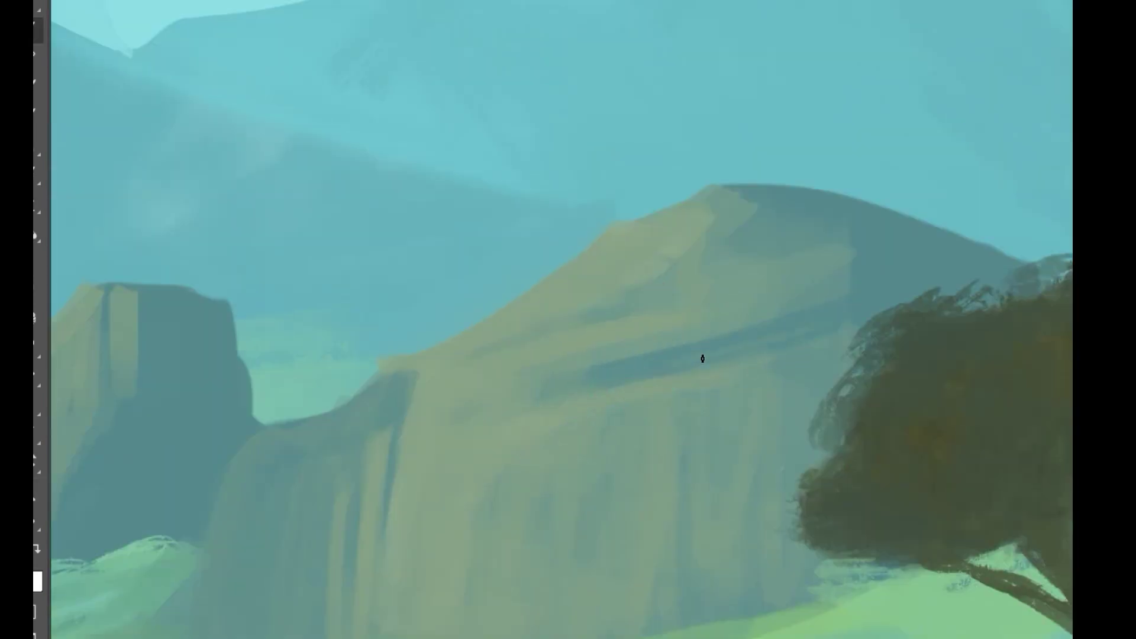
{"action": "left_click_drag", "start_coordinate": [694, 396], "coordinate": [579, 426]}
{"action": "left_click_drag", "start_coordinate": [753, 453], "coordinate": [722, 441]}
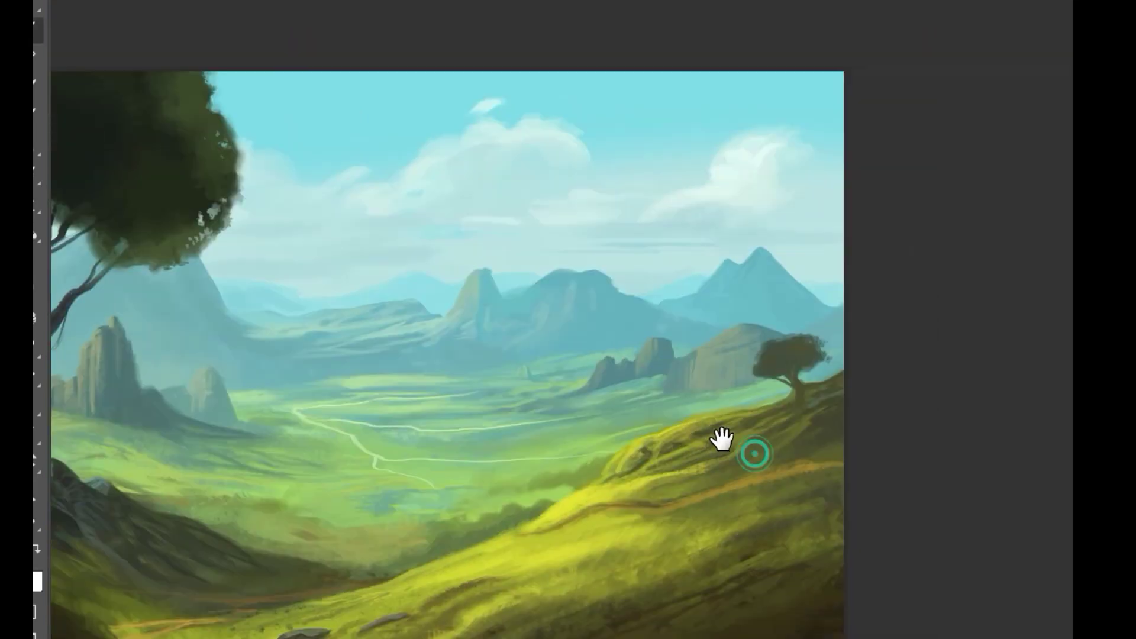
Step: Paint bright yellow highlights and dark creases on the rocky crest below the small tree
{"action": "left_click_drag", "start_coordinate": [572, 536], "coordinate": [626, 452]}
{"action": "key", "text": "h"}
{"action": "mouse_move", "coordinate": [516, 515]}
{"action": "left_mouse_down"}
{"action": "mouse_move", "coordinate": [537, 566]}
{"action": "mouse_move", "coordinate": [408, 583]}
{"action": "left_mouse_up"}
{"action": "left_click_drag", "start_coordinate": [456, 436], "coordinate": [343, 568]}
{"action": "mouse_move", "coordinate": [458, 560]}
{"action": "left_mouse_down"}
{"action": "mouse_move", "coordinate": [624, 446]}
{"action": "mouse_move", "coordinate": [520, 484]}
{"action": "left_mouse_up"}
{"action": "left_click_drag", "start_coordinate": [618, 454], "coordinate": [742, 406]}
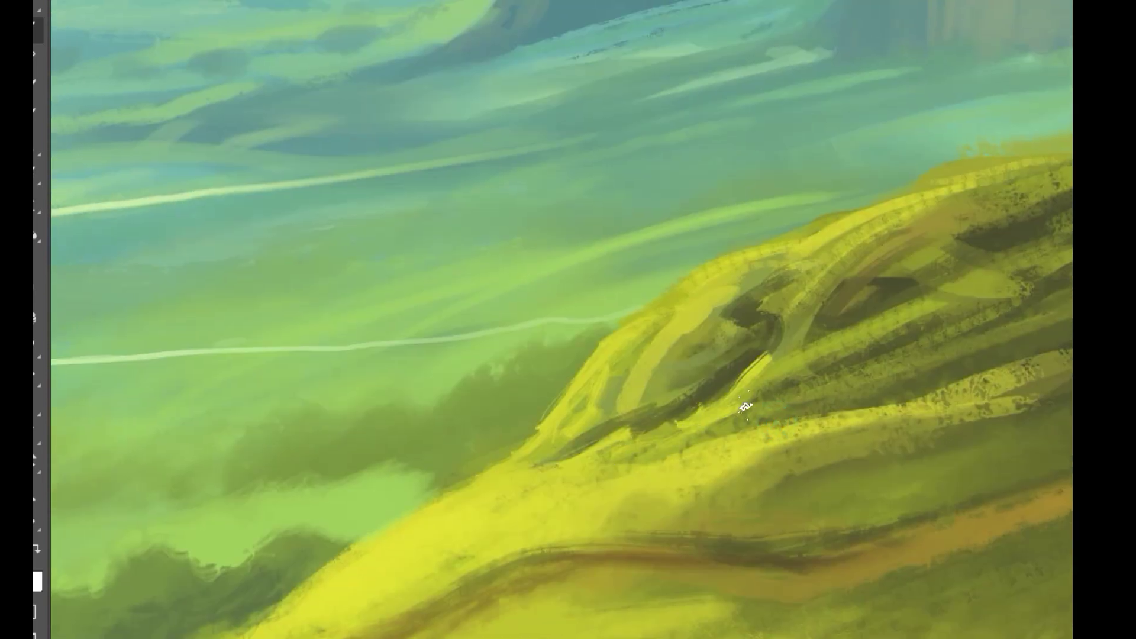
{"action": "left_click_drag", "start_coordinate": [787, 370], "coordinate": [725, 412]}
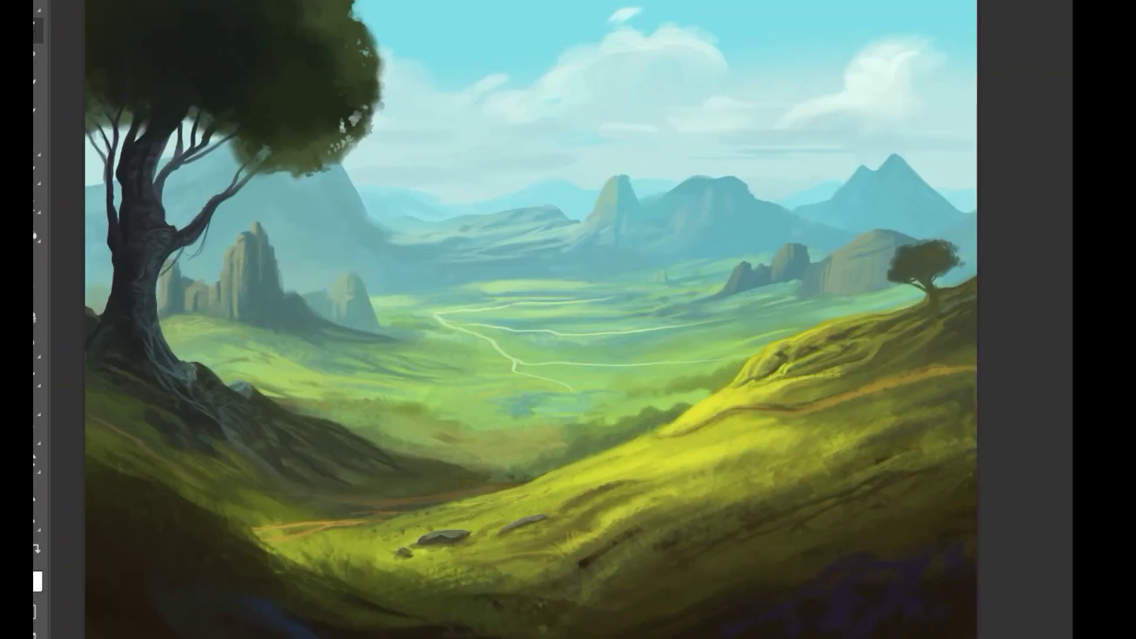
Step: Deepen the shaded foreground of the sunlit hill with dark brown and purple strokes
{"action": "left_click_drag", "start_coordinate": [779, 534], "coordinate": [735, 557]}
{"action": "left_click_drag", "start_coordinate": [695, 579], "coordinate": [555, 600]}
{"action": "left_click_drag", "start_coordinate": [880, 520], "coordinate": [812, 536]}
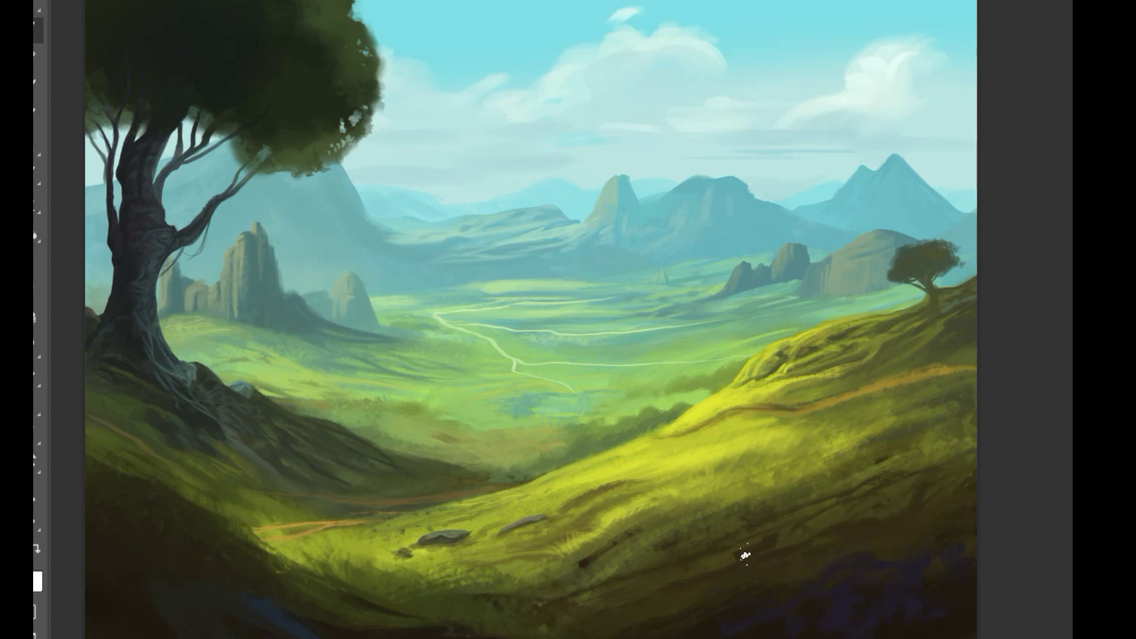
Step: Paint a dark reddish-brown bush mass with fine grassy edges on the middle of the sunlit hillside
{"action": "mouse_move", "coordinate": [703, 525]}
{"action": "left_mouse_down"}
{"action": "mouse_move", "coordinate": [657, 539]}
{"action": "mouse_move", "coordinate": [676, 520]}
{"action": "mouse_move", "coordinate": [651, 535]}
{"action": "left_mouse_up"}
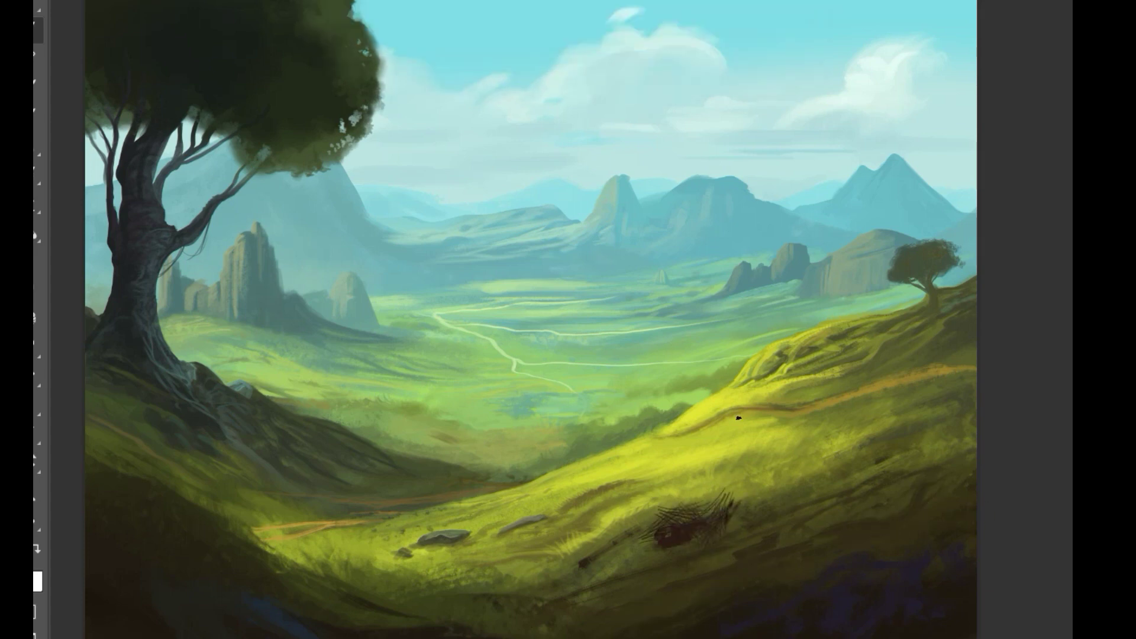
{"action": "left_click_drag", "start_coordinate": [734, 503], "coordinate": [653, 535]}
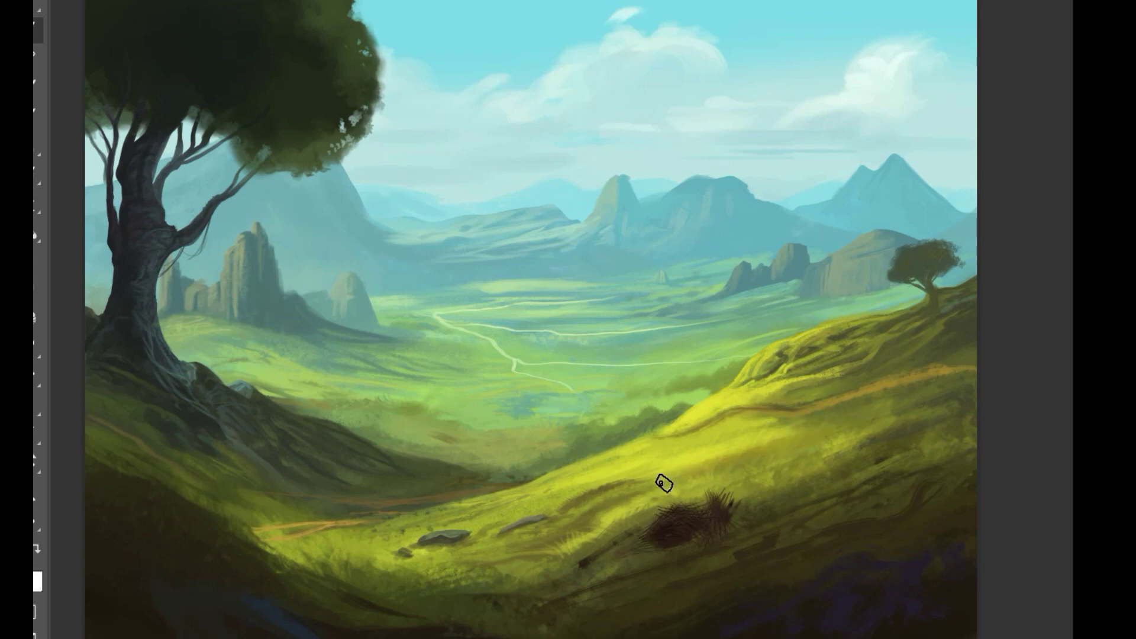
{"action": "left_click_drag", "start_coordinate": [812, 449], "coordinate": [728, 530]}
{"action": "left_click_drag", "start_coordinate": [769, 473], "coordinate": [855, 467]}
{"action": "mouse_move", "coordinate": [641, 622]}
{"action": "left_mouse_down"}
{"action": "mouse_move", "coordinate": [755, 609]}
{"action": "mouse_move", "coordinate": [739, 615]}
{"action": "left_mouse_up"}
{"action": "mouse_move", "coordinate": [661, 596]}
{"action": "left_mouse_down"}
{"action": "mouse_move", "coordinate": [742, 580]}
{"action": "mouse_move", "coordinate": [765, 595]}
{"action": "mouse_move", "coordinate": [531, 586]}
{"action": "mouse_move", "coordinate": [836, 528]}
{"action": "left_mouse_up"}
{"action": "scroll", "coordinate": [835, 529], "scroll_direction": "down", "scroll_amount": 3}
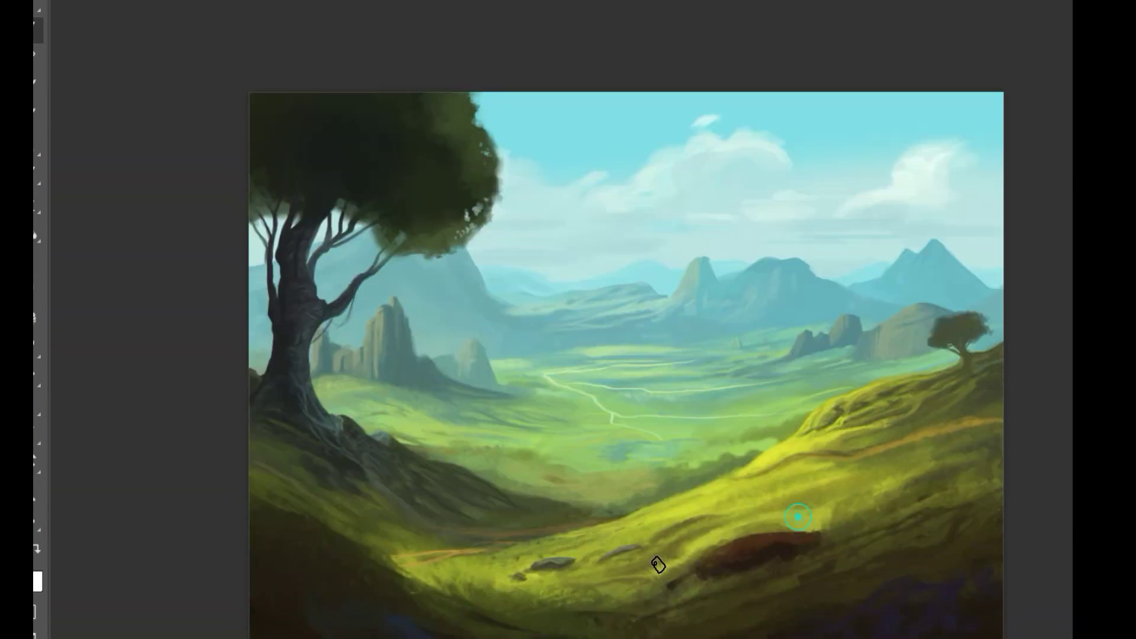
{"action": "scroll", "coordinate": [747, 540], "scroll_direction": "up", "scroll_amount": 3}
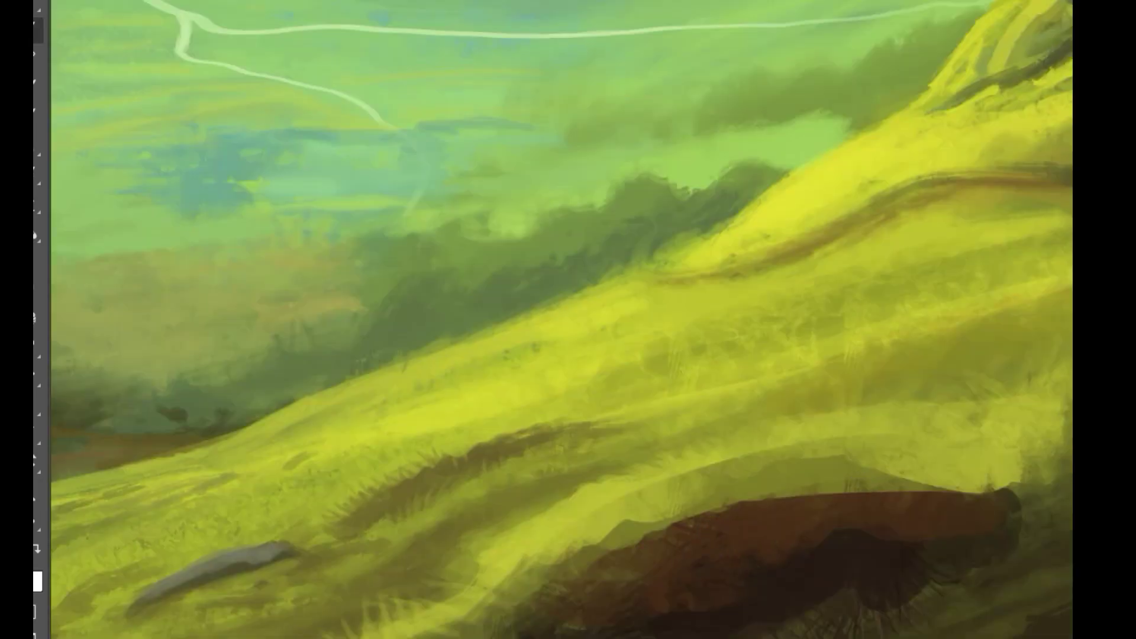
Step: Dab textured orange foliage along the upper edge of the dark reddish-brown hillside bush
{"action": "mouse_move", "coordinate": [696, 568]}
{"action": "left_mouse_down"}
{"action": "mouse_move", "coordinate": [677, 545]}
{"action": "mouse_move", "coordinate": [621, 542]}
{"action": "mouse_move", "coordinate": [604, 559]}
{"action": "left_mouse_up"}
{"action": "mouse_move", "coordinate": [734, 501]}
{"action": "left_mouse_down"}
{"action": "mouse_move", "coordinate": [939, 494]}
{"action": "mouse_move", "coordinate": [868, 499]}
{"action": "mouse_move", "coordinate": [507, 614]}
{"action": "left_mouse_up"}
{"action": "mouse_move", "coordinate": [688, 516]}
{"action": "left_mouse_down"}
{"action": "mouse_move", "coordinate": [618, 533]}
{"action": "mouse_move", "coordinate": [515, 608]}
{"action": "left_mouse_up"}
{"action": "scroll", "coordinate": [690, 481], "scroll_direction": "down", "scroll_amount": 2}
{"action": "mouse_move", "coordinate": [689, 481]}
{"action": "left_mouse_down"}
{"action": "mouse_move", "coordinate": [824, 505]}
{"action": "mouse_move", "coordinate": [767, 538]}
{"action": "left_mouse_up"}
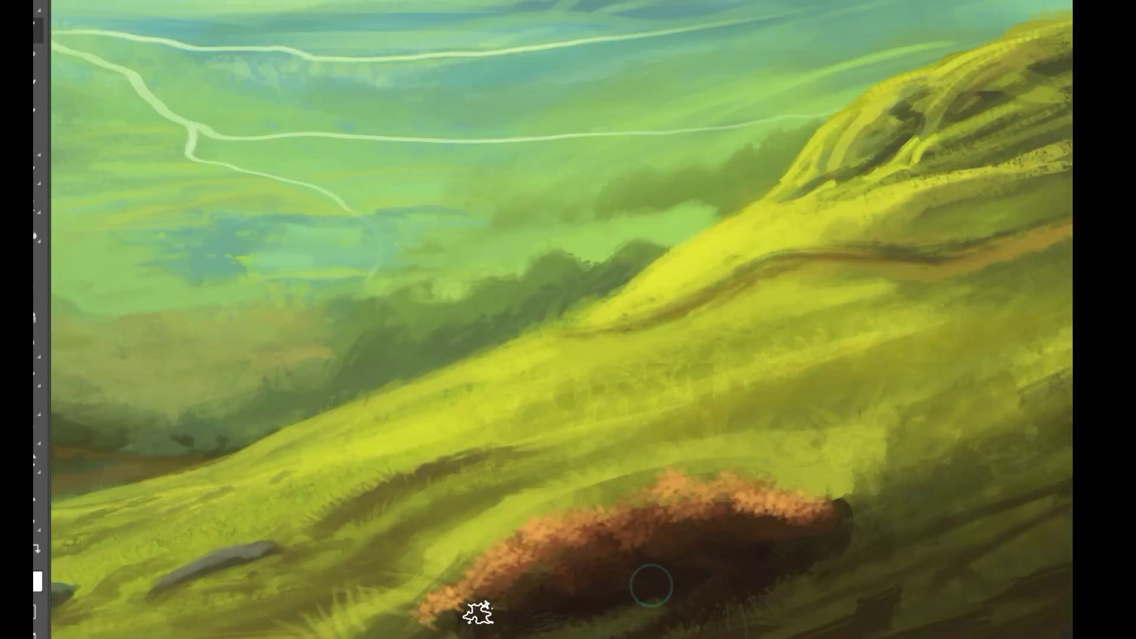
Step: Paint textured green grass and curved dark and pinkish-brown streaks on the shaded slope beside the orange bush
{"action": "scroll", "coordinate": [533, 562], "scroll_direction": "down", "scroll_amount": 2}
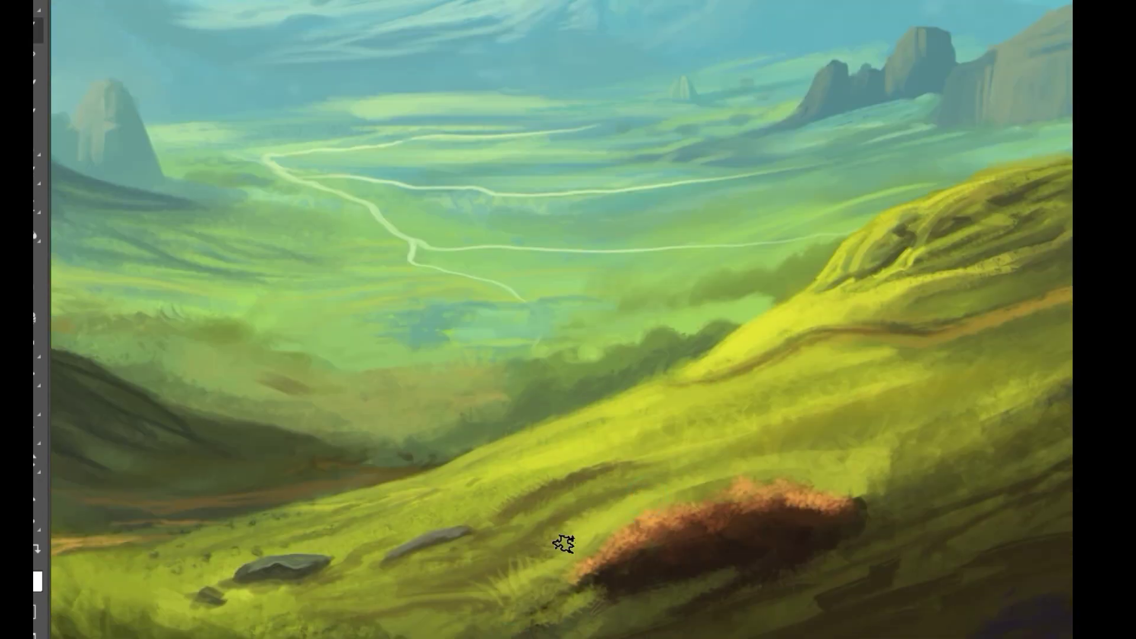
{"action": "scroll", "coordinate": [562, 540], "scroll_direction": "down", "scroll_amount": 3}
{"action": "scroll", "coordinate": [733, 441], "scroll_direction": "up", "scroll_amount": 2}
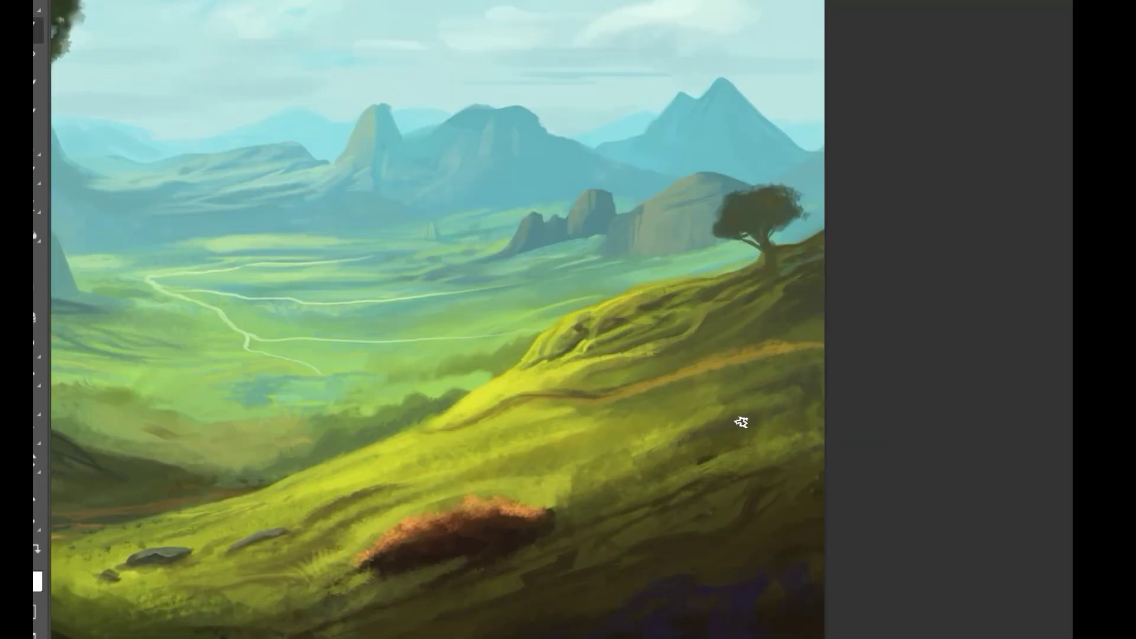
{"action": "scroll", "coordinate": [714, 494], "scroll_direction": "up", "scroll_amount": 1}
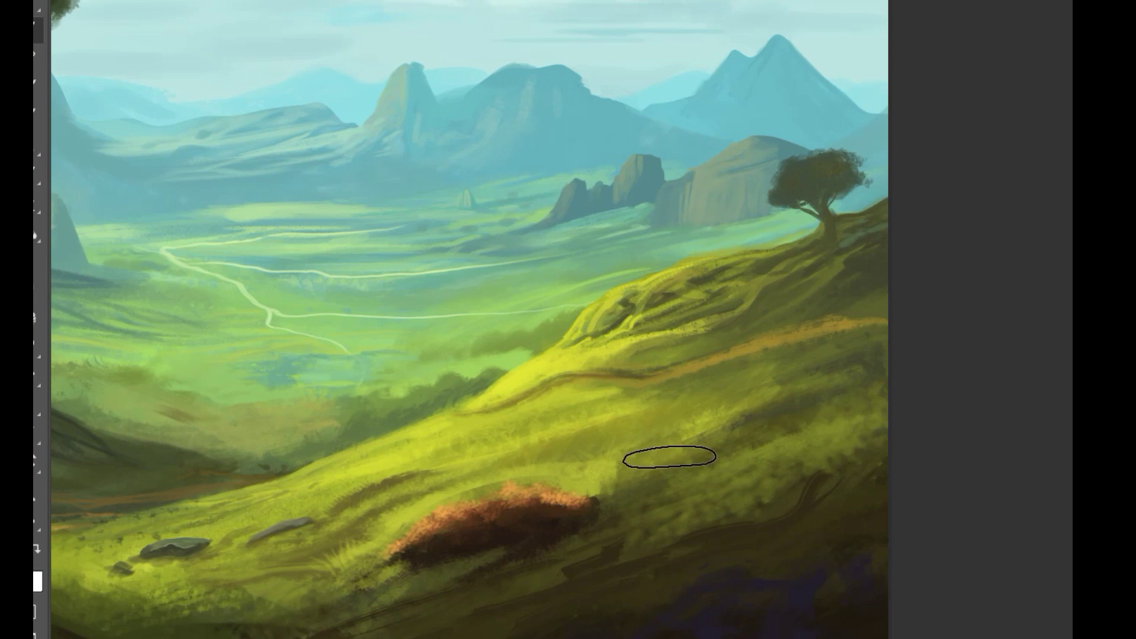
{"action": "left_click_drag", "start_coordinate": [852, 464], "coordinate": [743, 507]}
{"action": "left_click_drag", "start_coordinate": [864, 472], "coordinate": [733, 553]}
{"action": "mouse_move", "coordinate": [819, 509]}
{"action": "left_mouse_down"}
{"action": "mouse_move", "coordinate": [887, 470]}
{"action": "mouse_move", "coordinate": [695, 562]}
{"action": "left_mouse_up"}
{"action": "left_click_drag", "start_coordinate": [890, 524], "coordinate": [628, 586]}
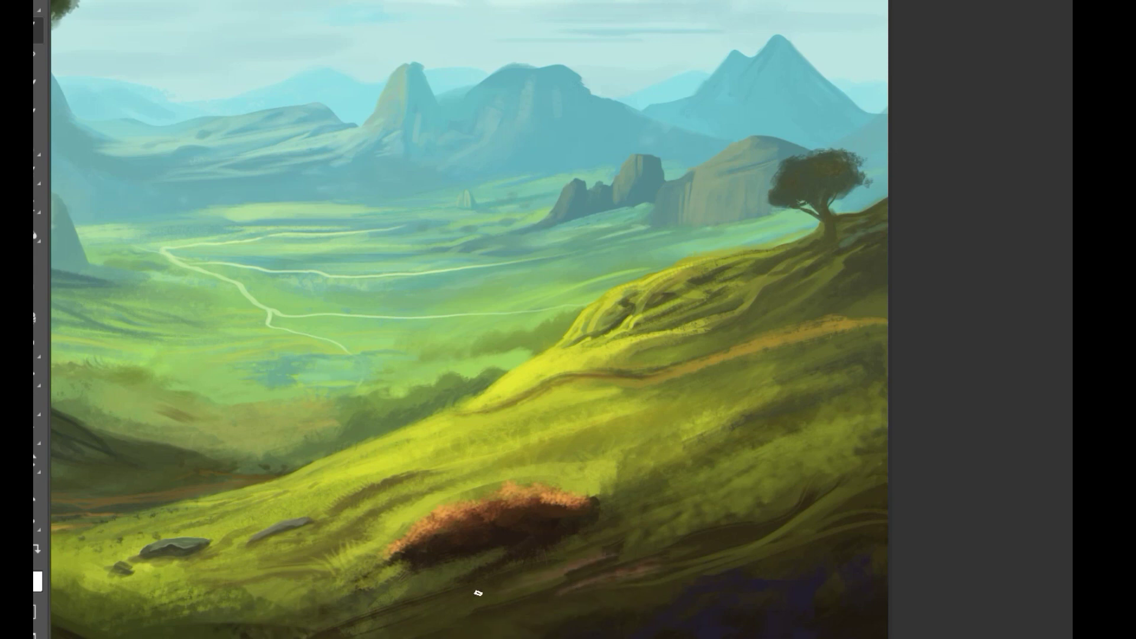
Step: Paint a low dark brown patch in the grass below the flat grey rocks
{"action": "scroll", "coordinate": [467, 621], "scroll_direction": "down", "scroll_amount": 3}
{"action": "left_click_drag", "start_coordinate": [450, 638], "coordinate": [566, 634]}
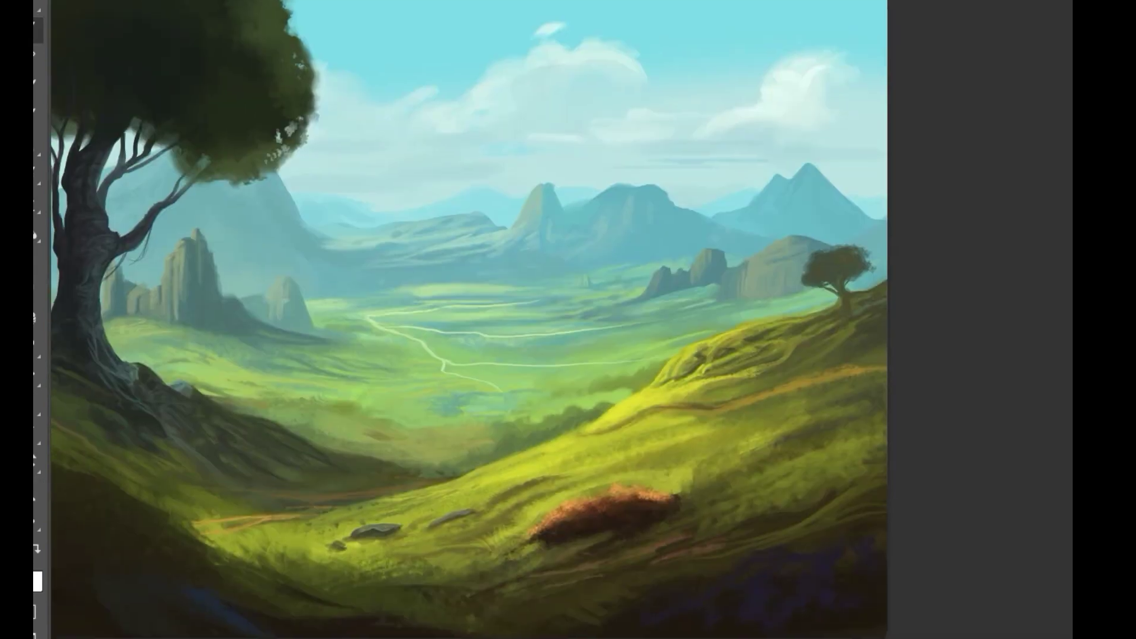
{"action": "scroll", "coordinate": [592, 517], "scroll_direction": "up", "scroll_amount": 7}
{"action": "scroll", "coordinate": [549, 529], "scroll_direction": "down", "scroll_amount": 8}
{"action": "scroll", "coordinate": [615, 535], "scroll_direction": "up", "scroll_amount": 2}
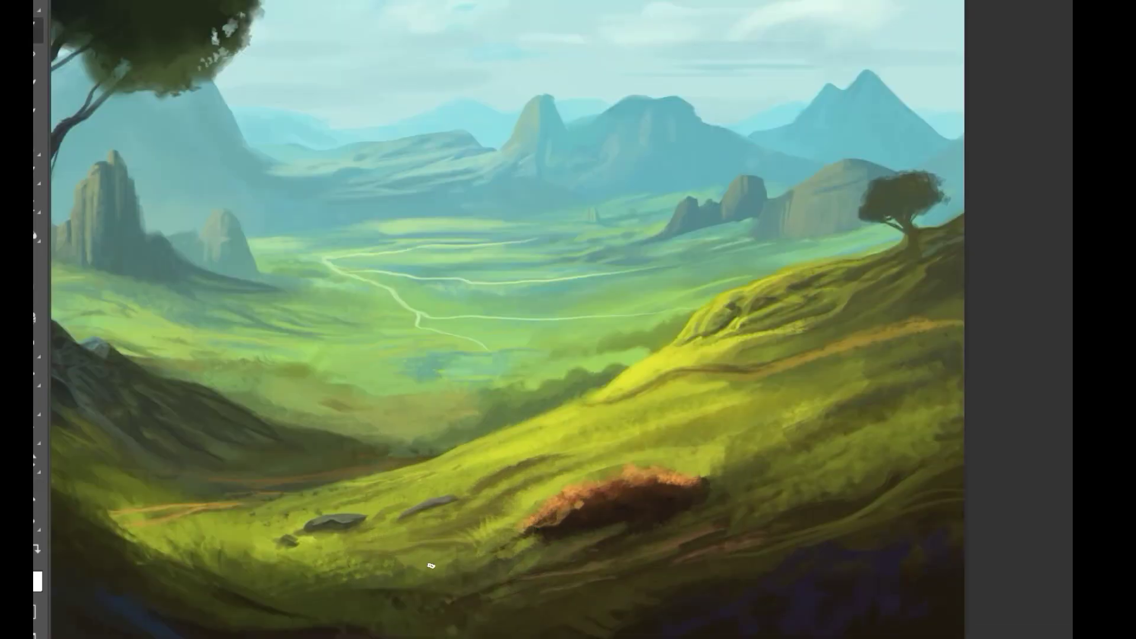
{"action": "left_click_drag", "start_coordinate": [431, 567], "coordinate": [324, 571]}
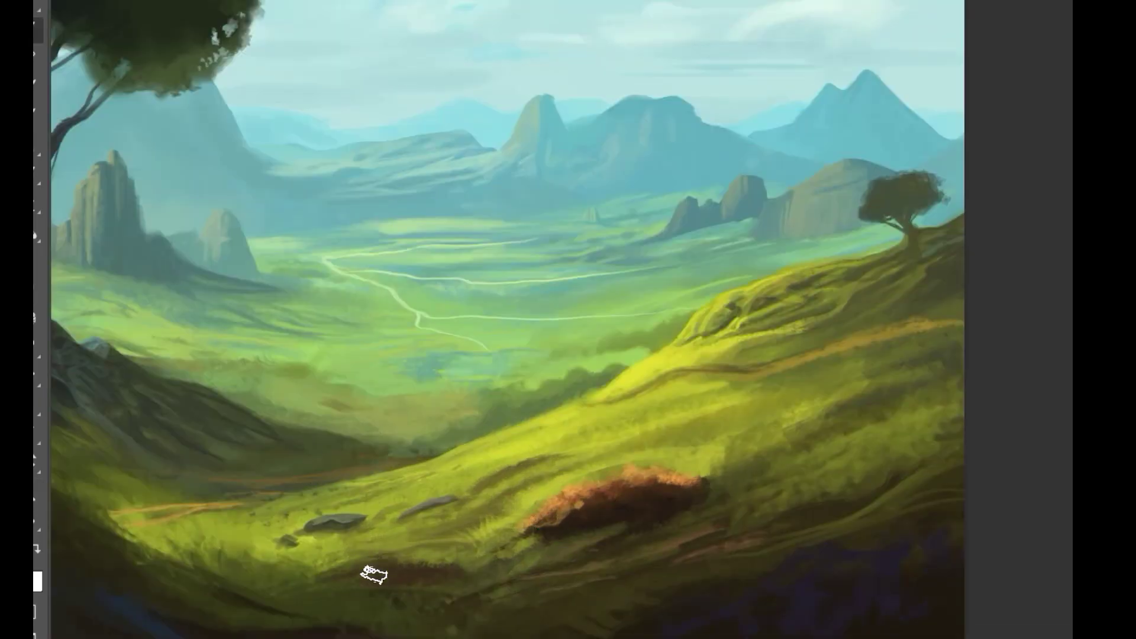
{"action": "scroll", "coordinate": [373, 574], "scroll_direction": "up", "scroll_amount": 4}
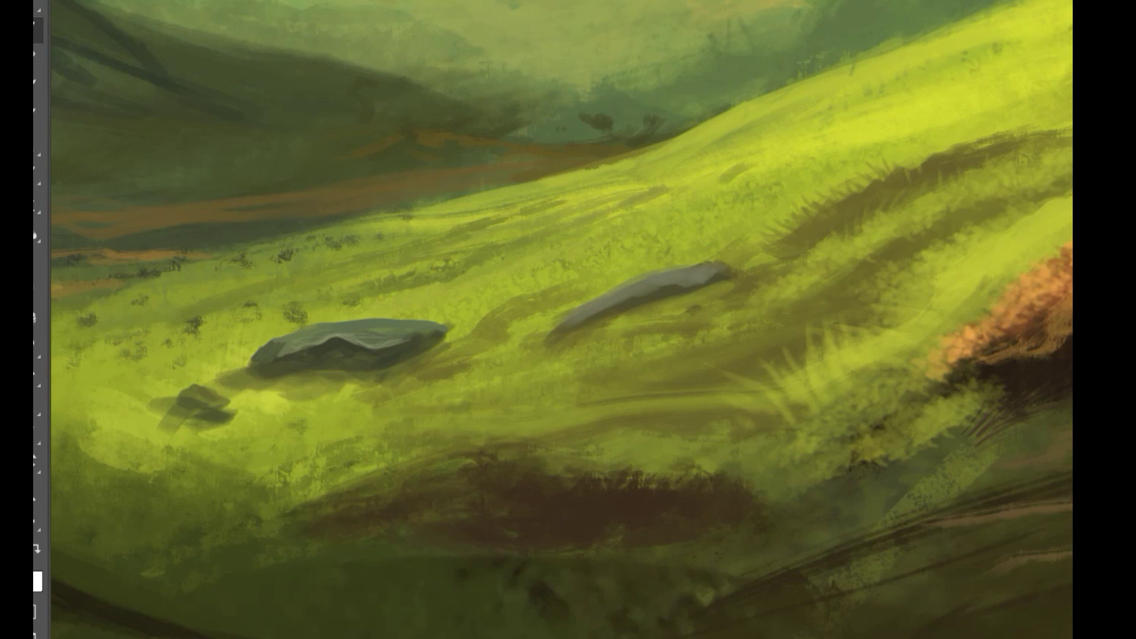
{"action": "mouse_move", "coordinate": [718, 495]}
{"action": "left_mouse_down"}
{"action": "mouse_move", "coordinate": [483, 487]}
{"action": "mouse_move", "coordinate": [275, 530]}
{"action": "mouse_move", "coordinate": [632, 527]}
{"action": "left_mouse_up"}
Step: Paint textured pinkish-red foliage over the dark brown patch below the flat rocks
{"action": "left_click", "coordinate": [903, 366], "text": "alt"}
{"action": "left_click_drag", "start_coordinate": [519, 504], "coordinate": [379, 521]}
{"action": "key", "text": "ctrl+z"}
{"action": "left_click", "coordinate": [387, 2]}
{"action": "left_click", "coordinate": [378, 127]}
{"action": "mouse_move", "coordinate": [540, 487]}
{"action": "left_mouse_down"}
{"action": "mouse_move", "coordinate": [526, 510]}
{"action": "mouse_move", "coordinate": [262, 561]}
{"action": "left_mouse_up"}
{"action": "left_click_drag", "start_coordinate": [669, 396], "coordinate": [514, 437]}
Step: Intensify the orange hillside bush with saturated red foliage highlights
{"action": "left_click", "coordinate": [303, 582], "text": "alt"}
{"action": "mouse_move", "coordinate": [547, 482]}
{"action": "left_mouse_down"}
{"action": "mouse_move", "coordinate": [630, 451]}
{"action": "mouse_move", "coordinate": [704, 447]}
{"action": "left_mouse_up"}
{"action": "left_click", "coordinate": [385, 1]}
{"action": "left_click", "coordinate": [373, 96]}
{"action": "left_click_drag", "start_coordinate": [554, 500], "coordinate": [452, 577]}
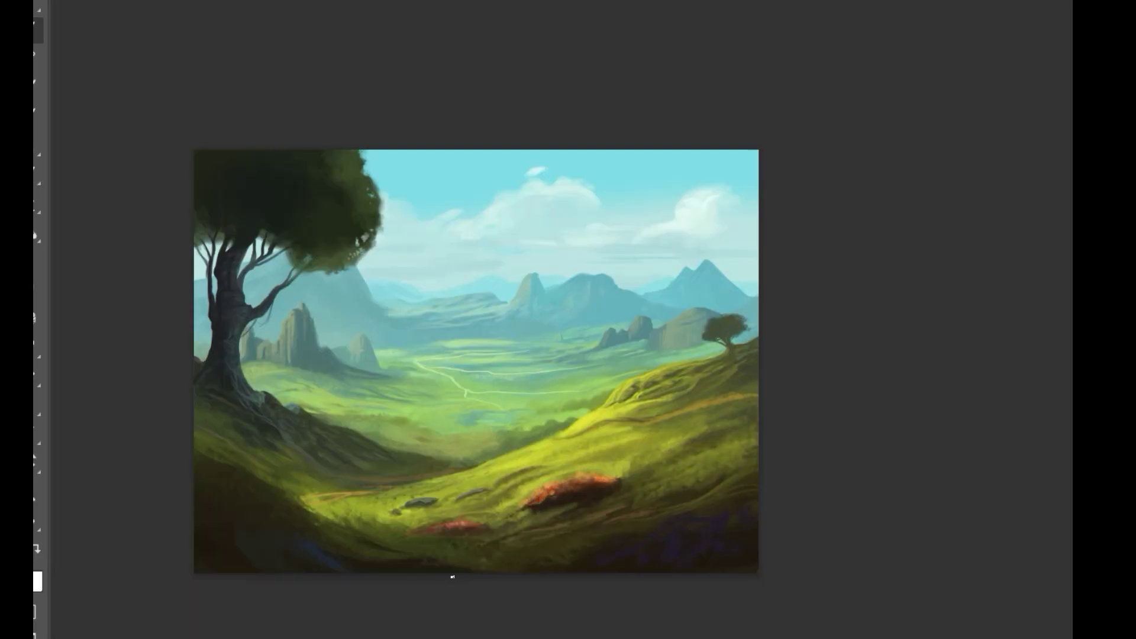
Step: Paint a diagonal band of orange-red foliage along the upper edge of the purple foreground mass
{"action": "scroll", "coordinate": [675, 519], "scroll_direction": "up", "scroll_amount": 3}
{"action": "mouse_move", "coordinate": [490, 615]}
{"action": "left_mouse_down"}
{"action": "mouse_move", "coordinate": [877, 478]}
{"action": "mouse_move", "coordinate": [576, 532]}
{"action": "left_mouse_up"}
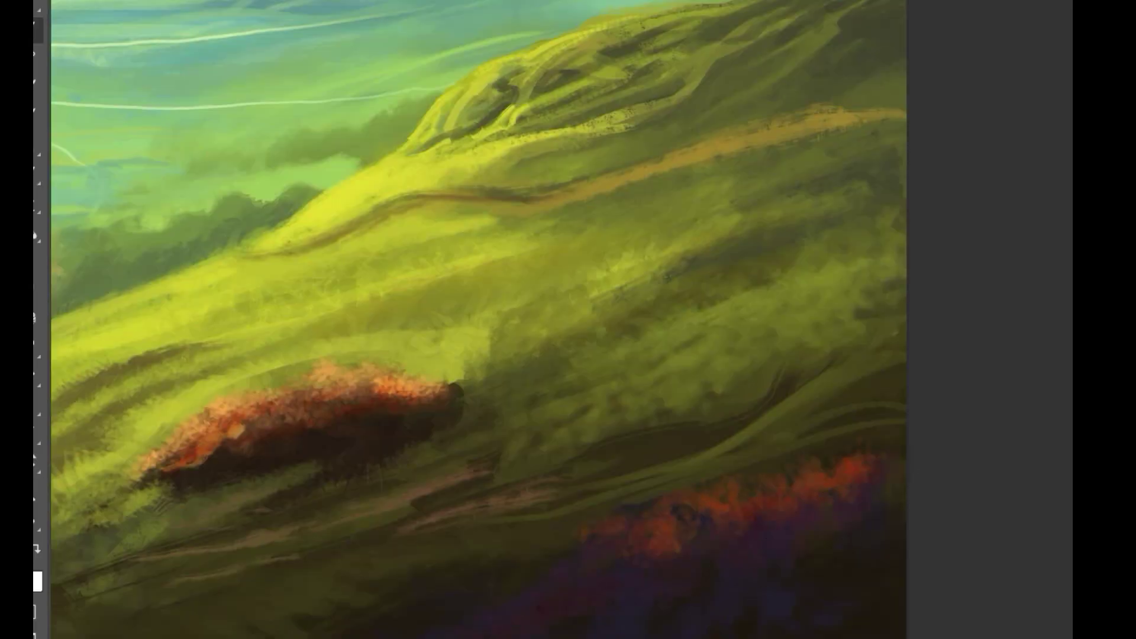
{"action": "mouse_move", "coordinate": [778, 468]}
{"action": "left_mouse_down"}
{"action": "mouse_move", "coordinate": [677, 522]}
{"action": "mouse_move", "coordinate": [573, 550]}
{"action": "left_mouse_up"}
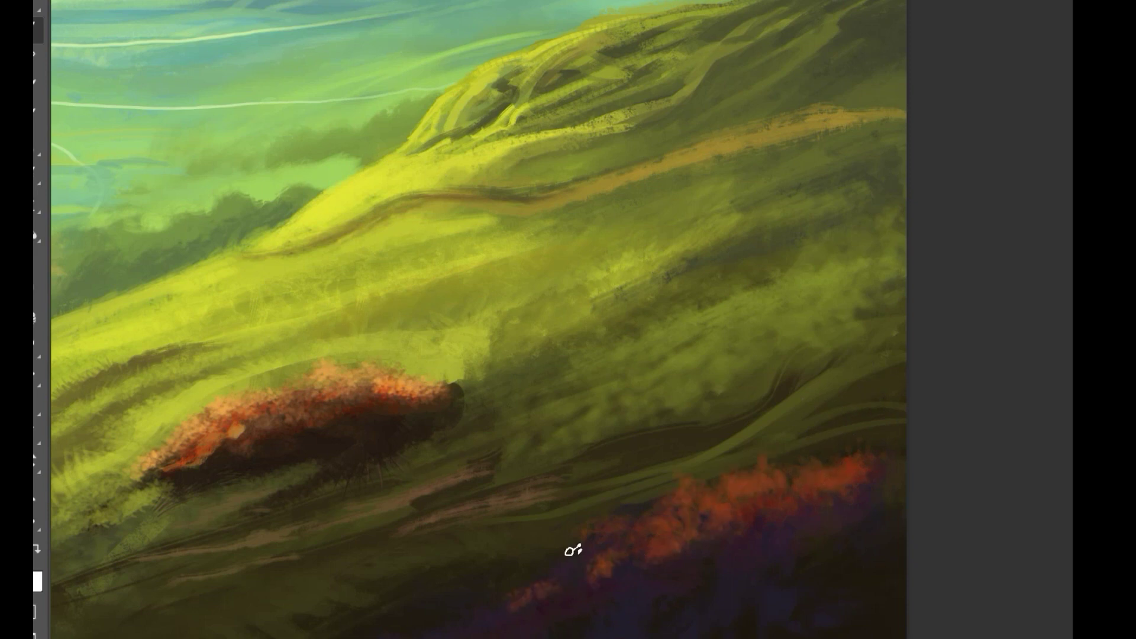
{"action": "scroll", "coordinate": [640, 578], "scroll_direction": "down", "scroll_amount": 3}
{"action": "scroll", "coordinate": [677, 543], "scroll_direction": "up", "scroll_amount": 3}
{"action": "left_click_drag", "start_coordinate": [565, 612], "coordinate": [792, 521]}
{"action": "left_click_drag", "start_coordinate": [577, 593], "coordinate": [480, 629]}
{"action": "scroll", "coordinate": [563, 619], "scroll_direction": "down", "scroll_amount": 1}
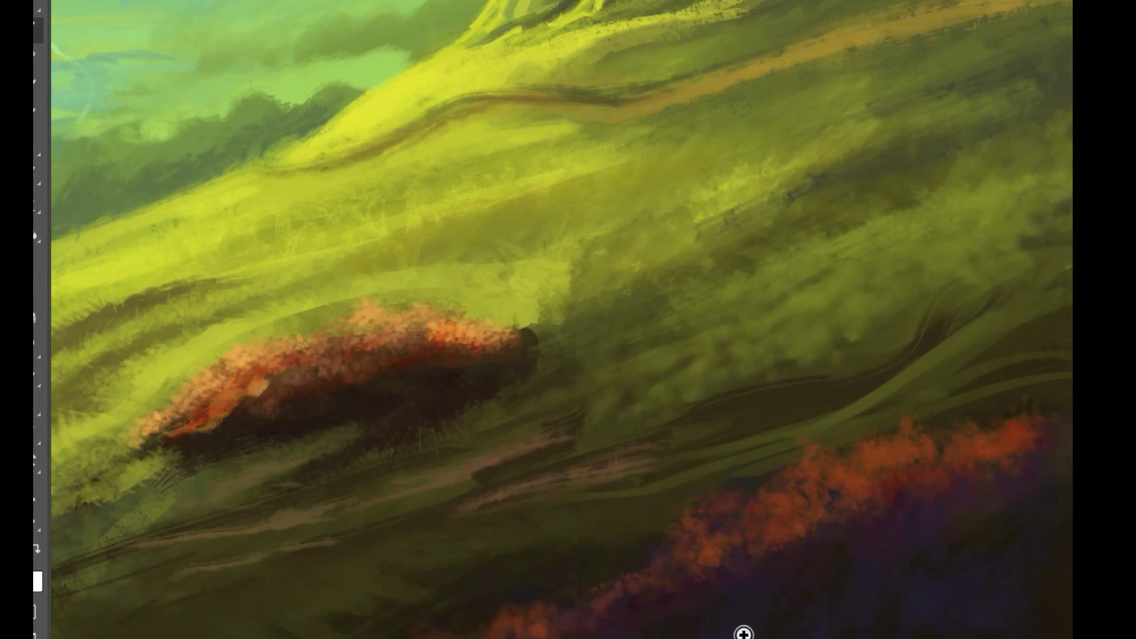
{"action": "scroll", "coordinate": [745, 627], "scroll_direction": "down", "scroll_amount": 4}
{"action": "scroll", "coordinate": [799, 547], "scroll_direction": "up", "scroll_amount": 3}
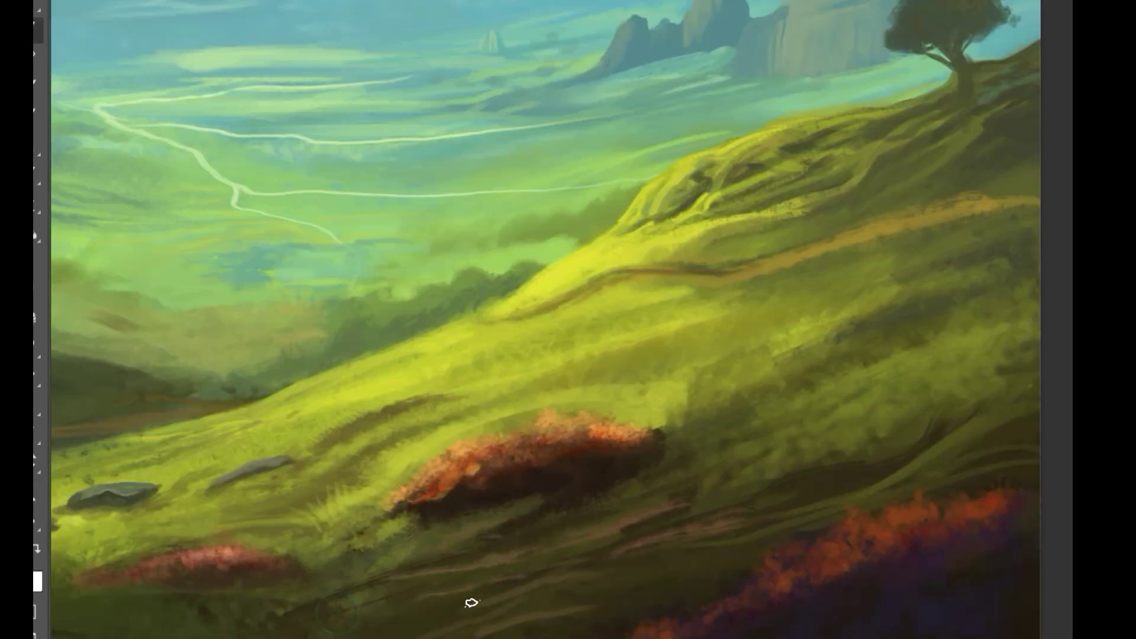
{"action": "scroll", "coordinate": [623, 596], "scroll_direction": "down", "scroll_amount": 1}
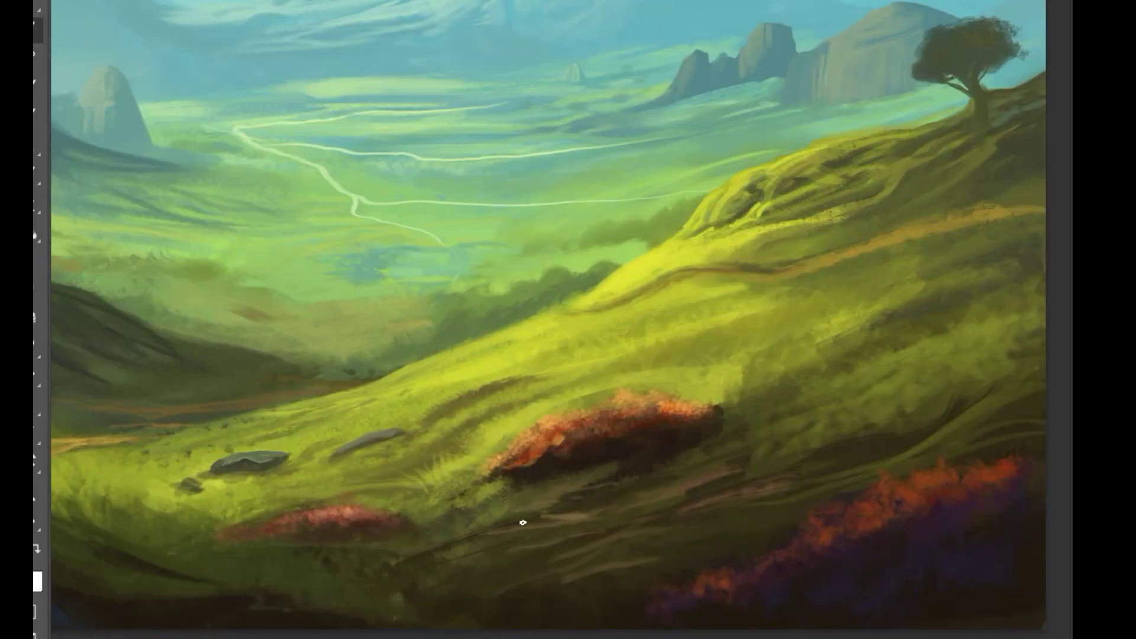
{"action": "scroll", "coordinate": [522, 522], "scroll_direction": "up", "scroll_amount": 3}
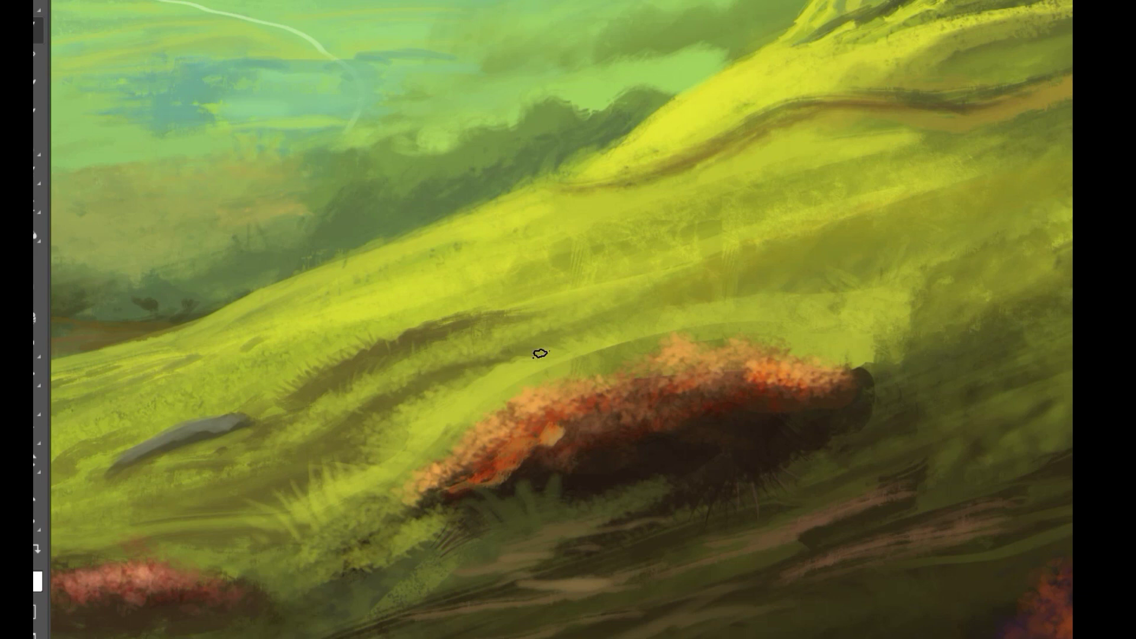
Step: Paint orange foliage over the upper end of the purple foreground bush, with small leafy dabs spilling into its shadow
{"action": "left_click", "coordinate": [375, 304], "text": "alt"}
{"action": "scroll", "coordinate": [592, 341], "scroll_direction": "down", "scroll_amount": 5}
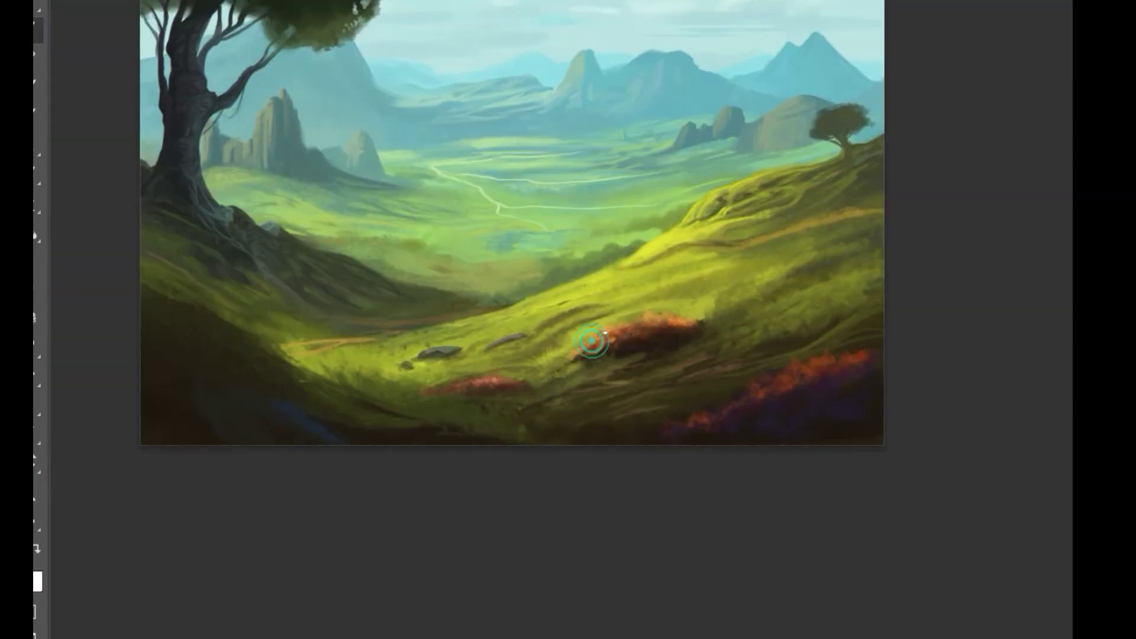
{"action": "scroll", "coordinate": [591, 340], "scroll_direction": "up", "scroll_amount": 4}
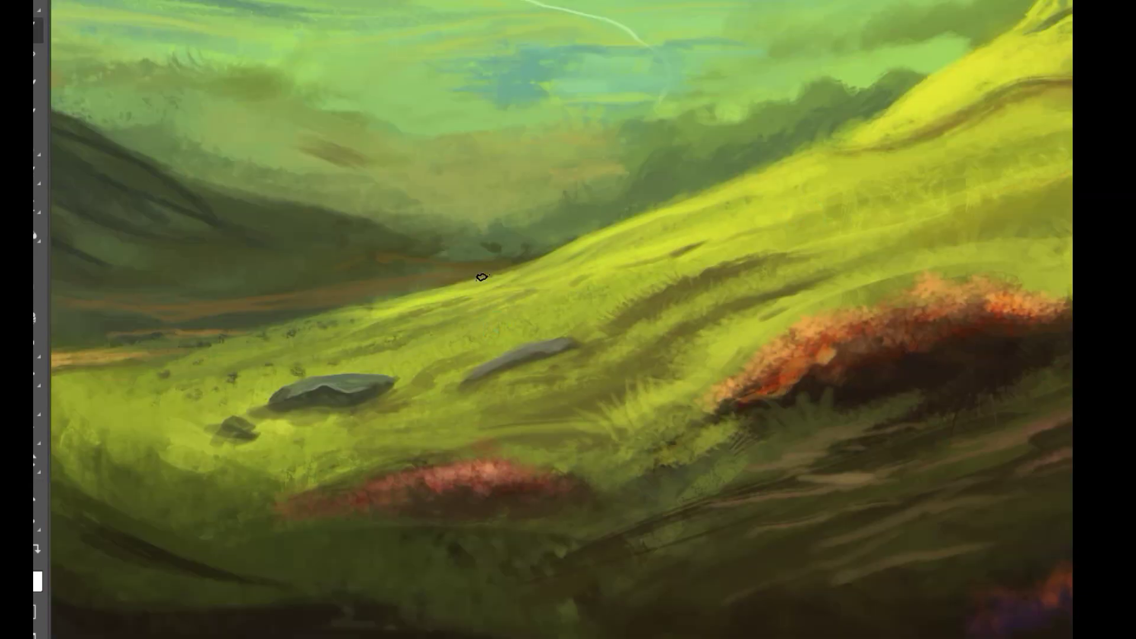
{"action": "scroll", "coordinate": [432, 322], "scroll_direction": "down", "scroll_amount": 6}
{"action": "scroll", "coordinate": [691, 381], "scroll_direction": "up", "scroll_amount": 5}
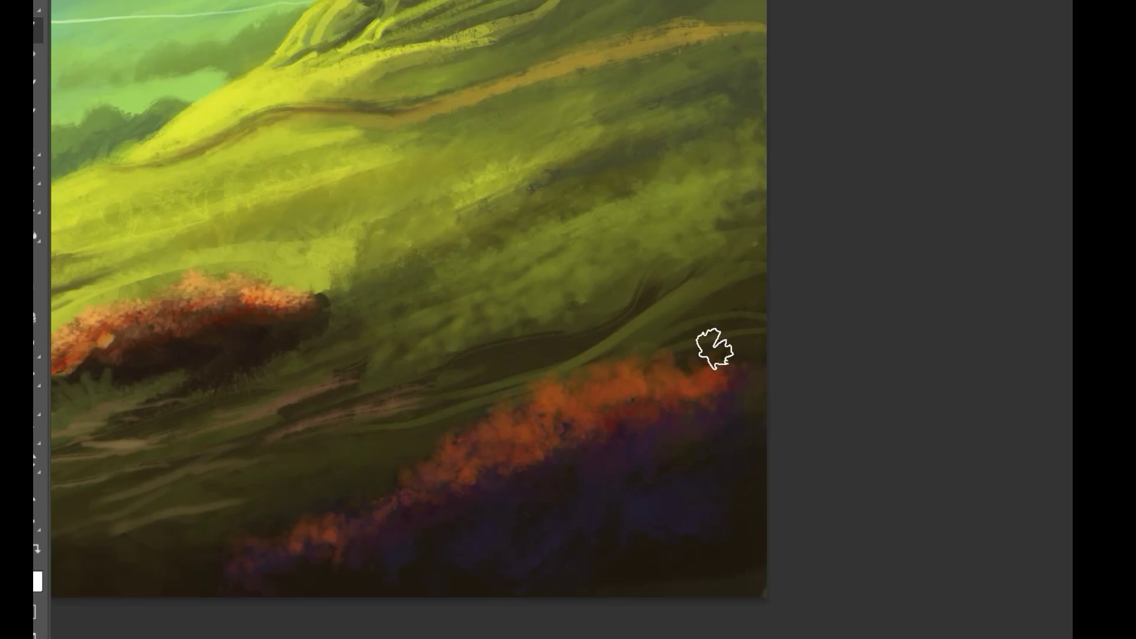
{"action": "scroll", "coordinate": [680, 426], "scroll_direction": "down", "scroll_amount": 4}
{"action": "scroll", "coordinate": [669, 427], "scroll_direction": "up", "scroll_amount": 4}
{"action": "left_click", "coordinate": [663, 457], "text": "alt"}
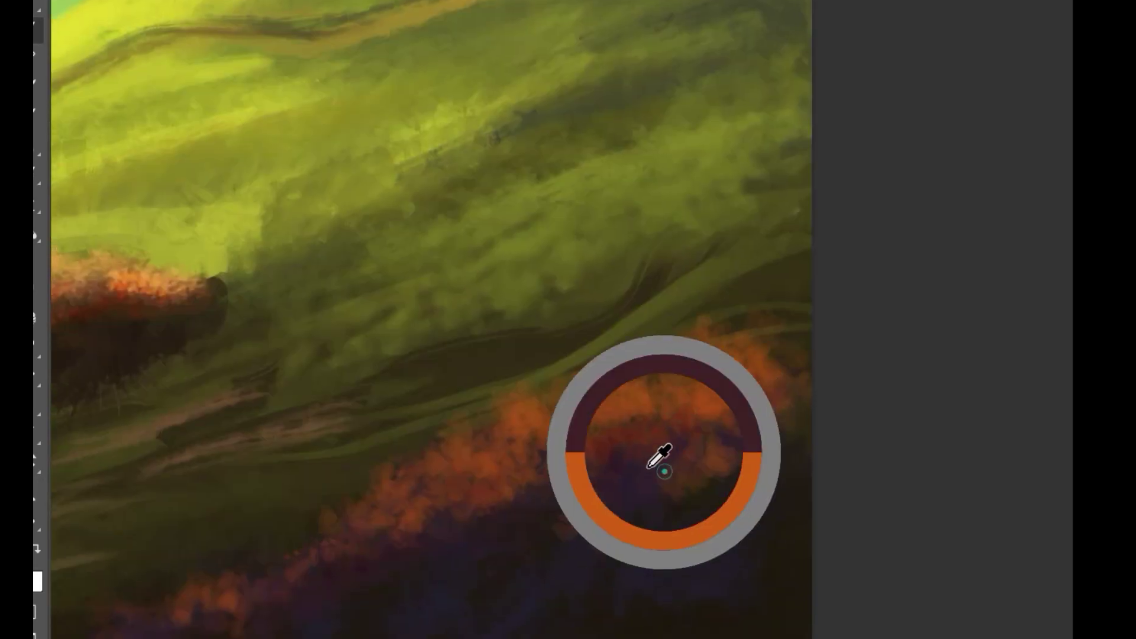
{"action": "left_click_drag", "start_coordinate": [737, 462], "coordinate": [682, 456]}
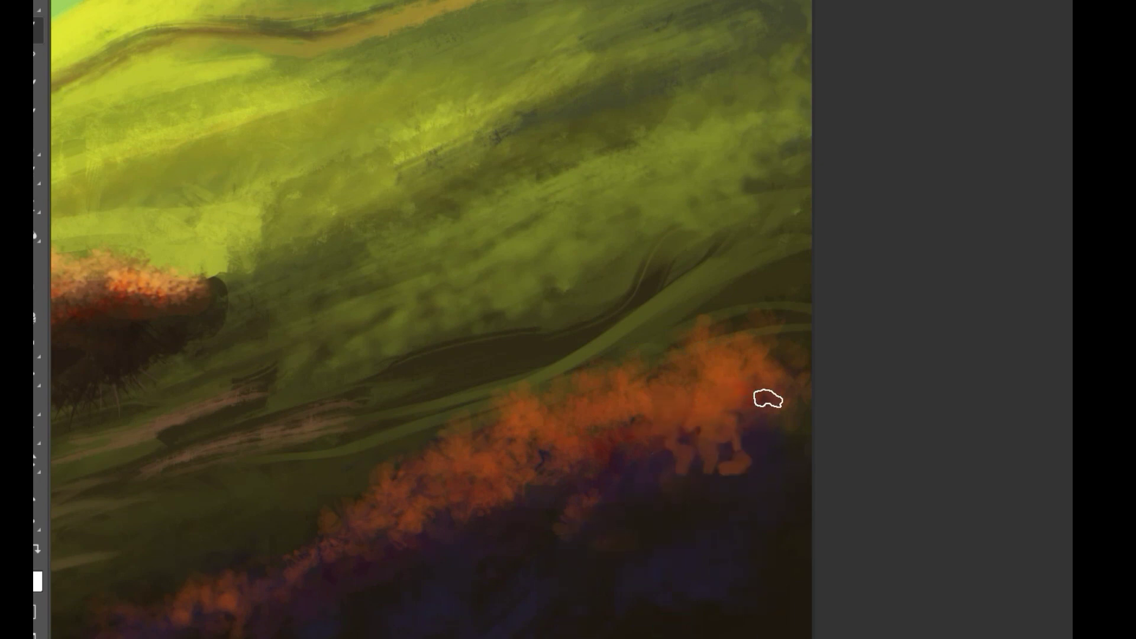
{"action": "left_click_drag", "start_coordinate": [752, 425], "coordinate": [789, 420]}
{"action": "mouse_move", "coordinate": [761, 434]}
{"action": "left_mouse_down"}
{"action": "mouse_move", "coordinate": [762, 403]}
{"action": "mouse_move", "coordinate": [796, 409]}
{"action": "left_mouse_up"}
{"action": "key", "text": "ctrl+z"}
Step: Break up the edges of the orange foreground bush with sampled foliage colours and add dark leafy dabs to the grass above it
{"action": "left_click", "coordinate": [699, 390], "text": "alt"}
{"action": "left_click_drag", "start_coordinate": [658, 334], "coordinate": [601, 370]}
{"action": "left_click", "coordinate": [641, 435], "text": "alt"}
{"action": "left_click_drag", "start_coordinate": [630, 435], "coordinate": [716, 398]}
{"action": "mouse_move", "coordinate": [639, 446]}
{"action": "left_mouse_down"}
{"action": "mouse_move", "coordinate": [523, 520]}
{"action": "mouse_move", "coordinate": [402, 542]}
{"action": "left_mouse_up"}
{"action": "left_click", "coordinate": [660, 493], "text": "alt"}
{"action": "mouse_move", "coordinate": [609, 415]}
{"action": "left_mouse_down"}
{"action": "mouse_move", "coordinate": [736, 376]}
{"action": "mouse_move", "coordinate": [568, 453]}
{"action": "left_mouse_up"}
{"action": "left_click", "coordinate": [617, 451], "text": "alt"}
{"action": "left_click_drag", "start_coordinate": [615, 450], "coordinate": [648, 436]}
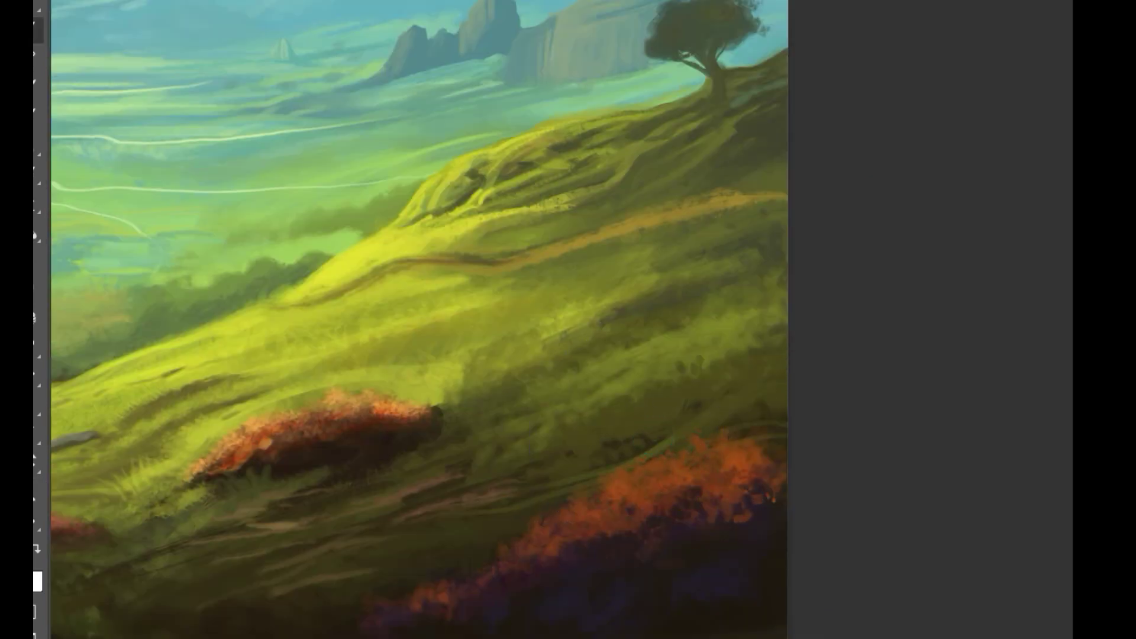
{"action": "left_click_drag", "start_coordinate": [786, 362], "coordinate": [680, 377]}
{"action": "left_click_drag", "start_coordinate": [699, 423], "coordinate": [547, 471]}
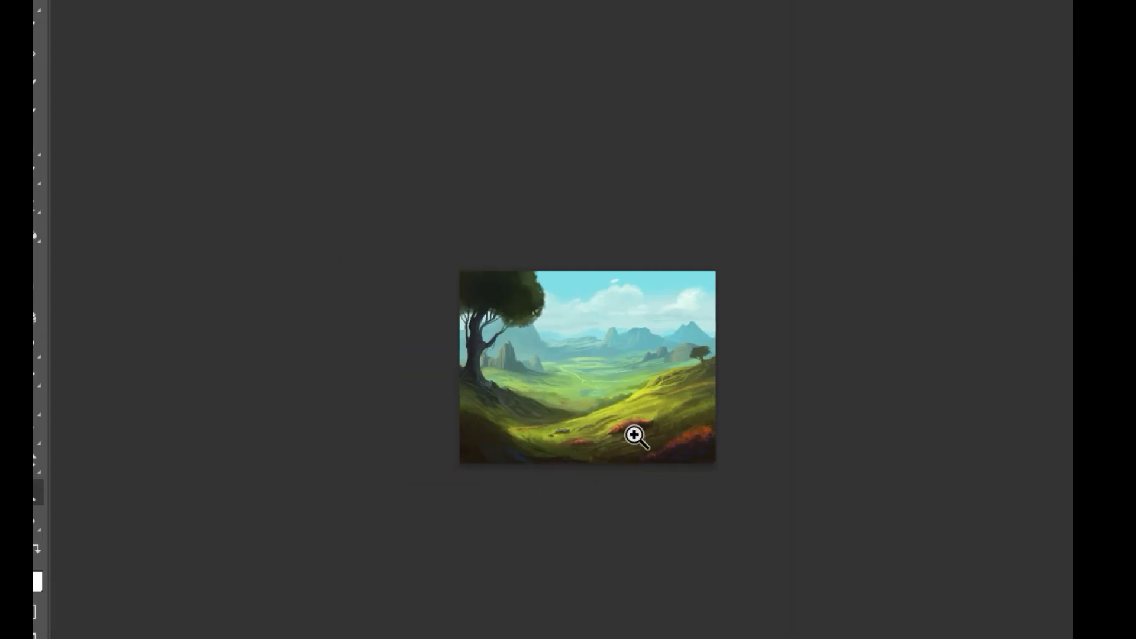
Step: Scatter small orange-pink flower patches over the sunlit grass beside the path, near the flat rocks and along the hill edge
{"action": "scroll", "coordinate": [514, 424], "scroll_direction": "up", "scroll_amount": 8}
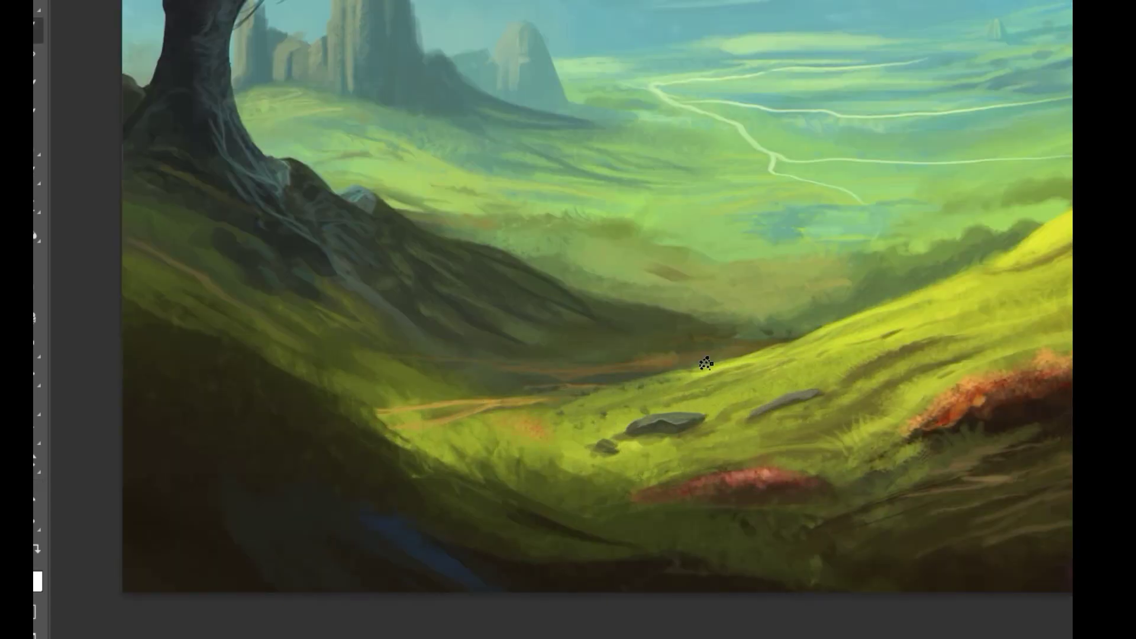
{"action": "scroll", "coordinate": [695, 353], "scroll_direction": "up", "scroll_amount": 2}
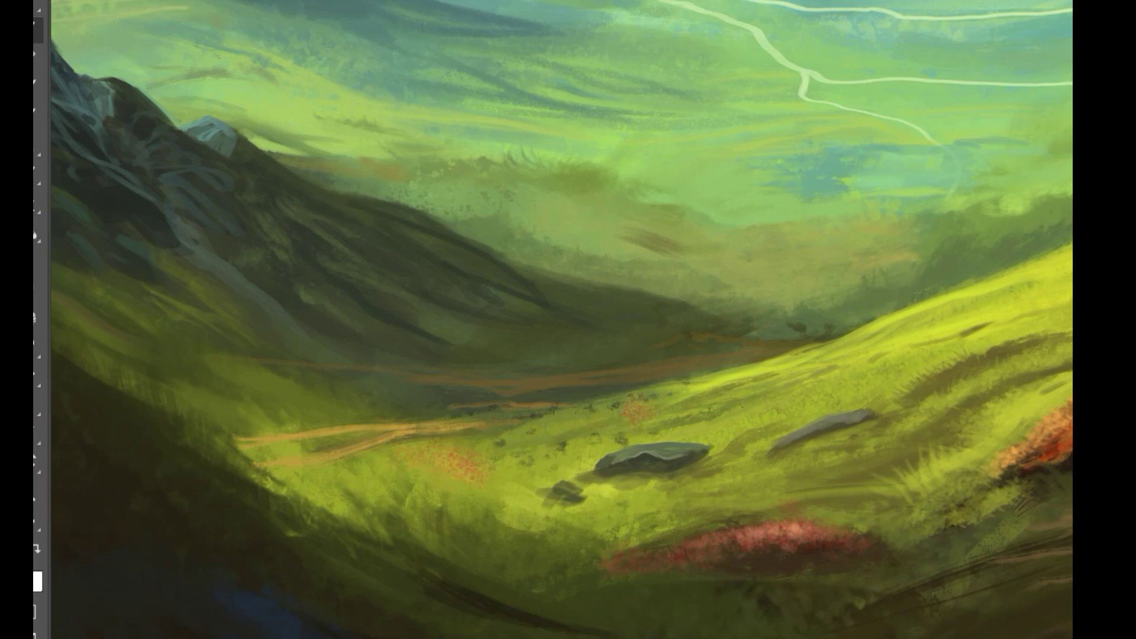
{"action": "scroll", "coordinate": [767, 394], "scroll_direction": "down", "scroll_amount": 3}
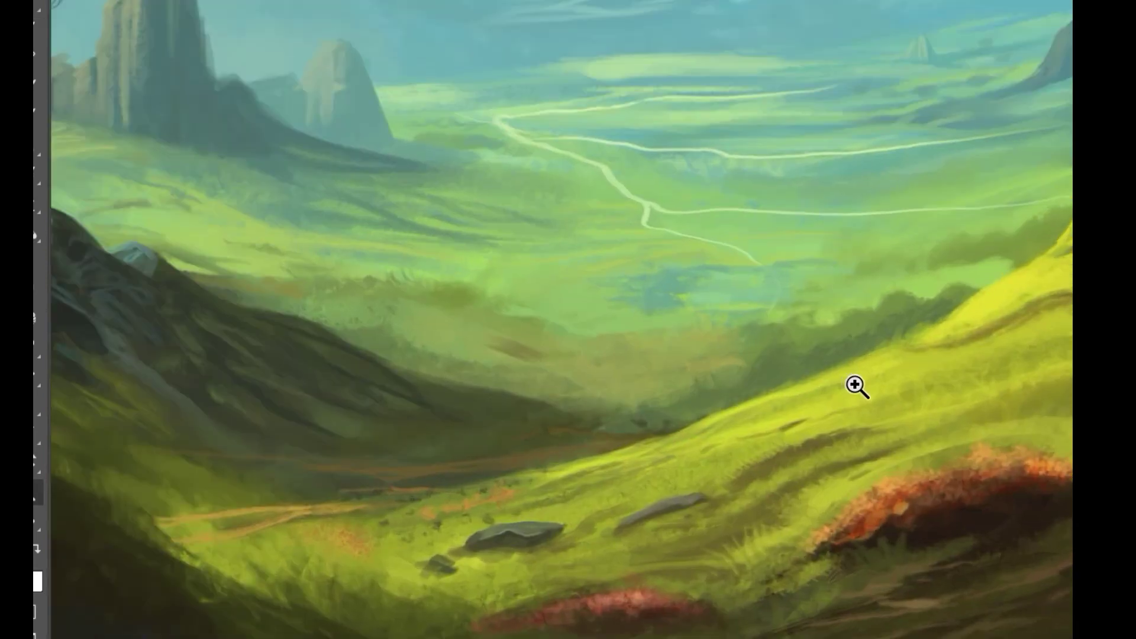
{"action": "scroll", "coordinate": [854, 385], "scroll_direction": "up", "scroll_amount": 4}
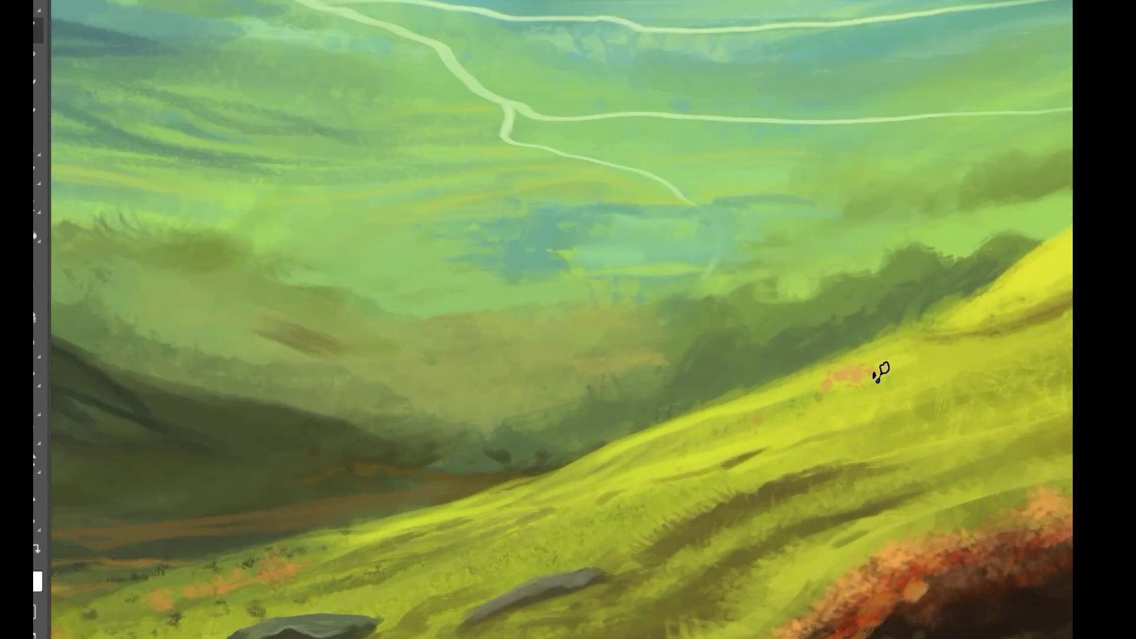
{"action": "left_click_drag", "start_coordinate": [602, 500], "coordinate": [504, 548]}
{"action": "scroll", "coordinate": [824, 509], "scroll_direction": "up", "scroll_amount": 3}
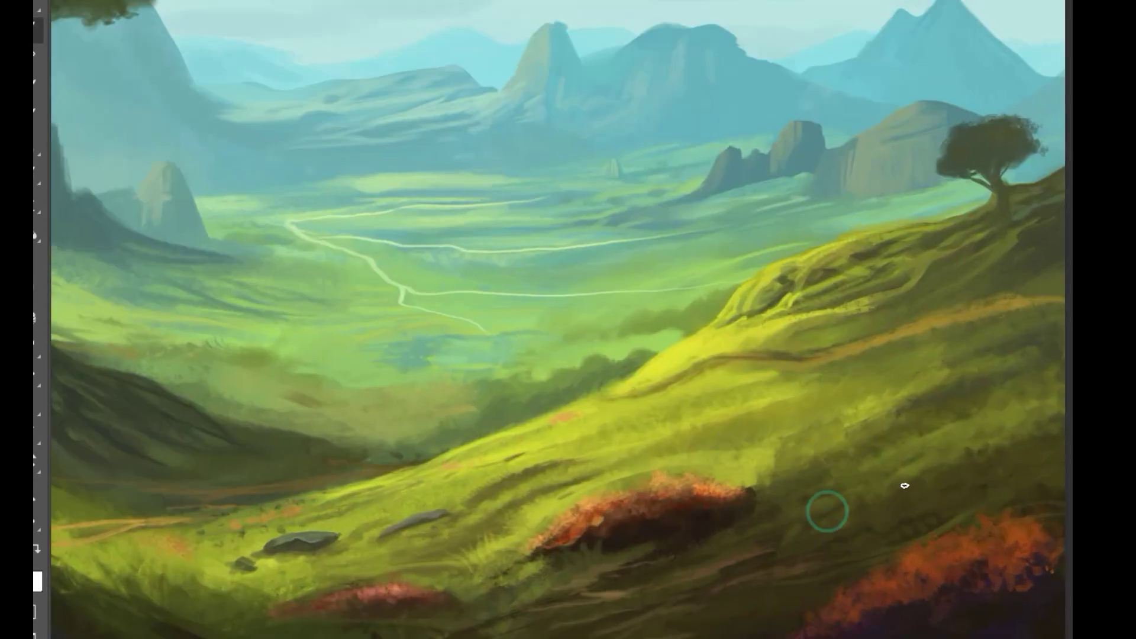
Step: Cover the dark tip of the hillside bush with orange foliage and refine the lit top of the long grey rock
{"action": "left_click", "coordinate": [728, 482], "text": "alt"}
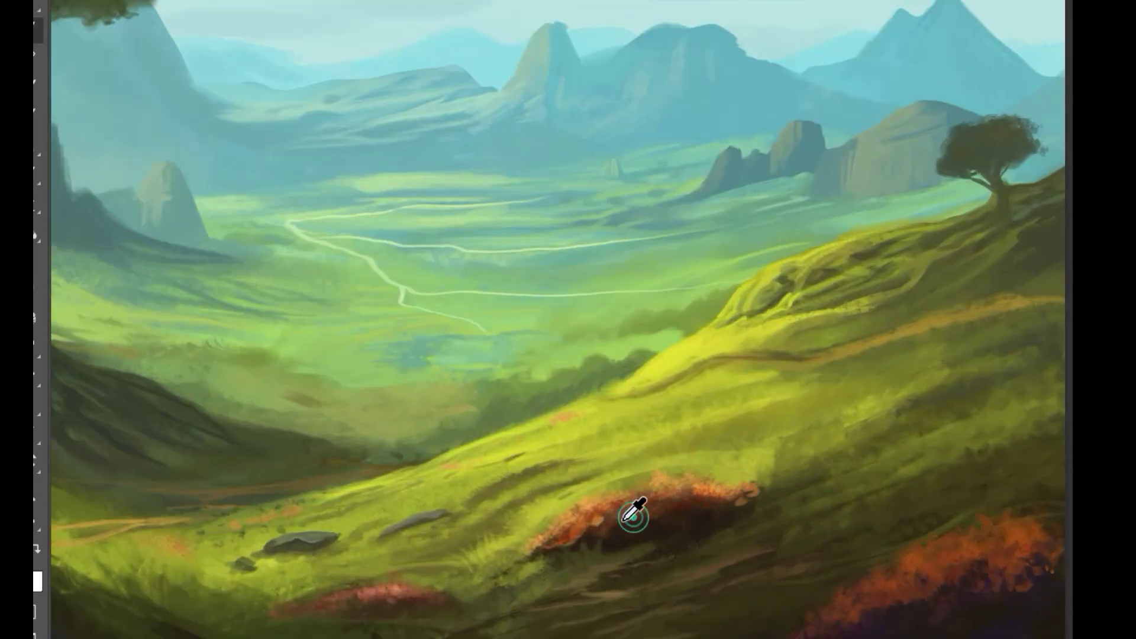
{"action": "scroll", "coordinate": [547, 510], "scroll_direction": "up", "scroll_amount": 3}
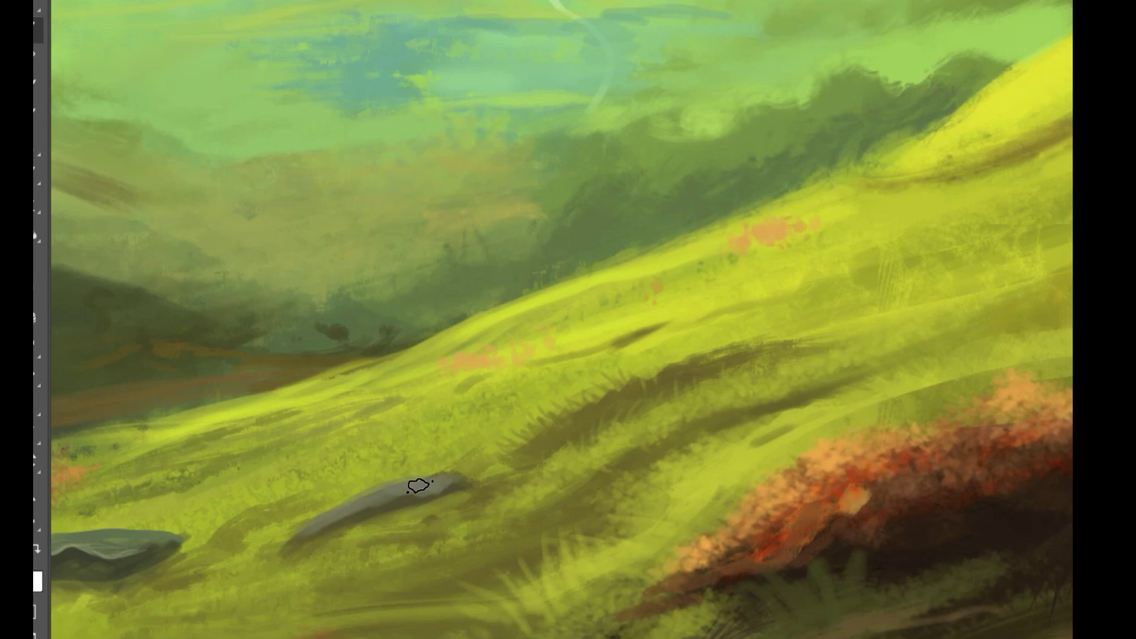
{"action": "left_click_drag", "start_coordinate": [387, 496], "coordinate": [346, 513]}
{"action": "scroll", "coordinate": [598, 476], "scroll_direction": "down", "scroll_amount": 5}
{"action": "scroll", "coordinate": [543, 469], "scroll_direction": "up", "scroll_amount": 5}
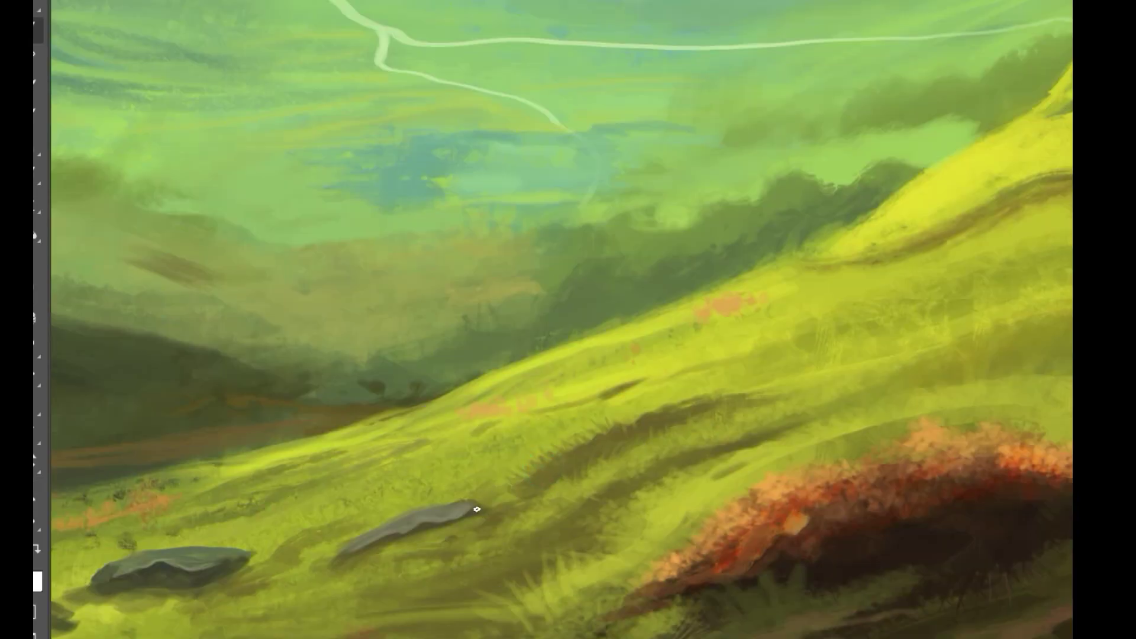
{"action": "scroll", "coordinate": [501, 526], "scroll_direction": "down", "scroll_amount": 5}
{"action": "scroll", "coordinate": [700, 409], "scroll_direction": "up", "scroll_amount": 5}
Step: Brighten the grass beside the orange hillside bush with yellow-green and smooth the bush's top with orange strokes
{"action": "left_click", "coordinate": [642, 421], "text": "alt"}
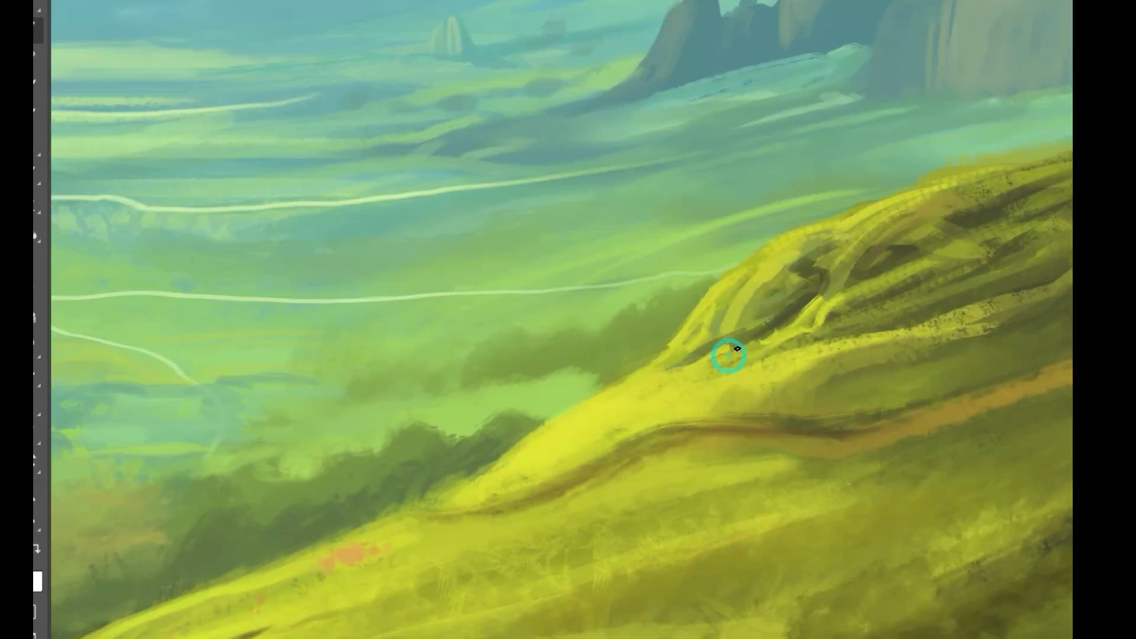
{"action": "key", "text": "h"}
{"action": "left_click_drag", "start_coordinate": [508, 478], "coordinate": [465, 509]}
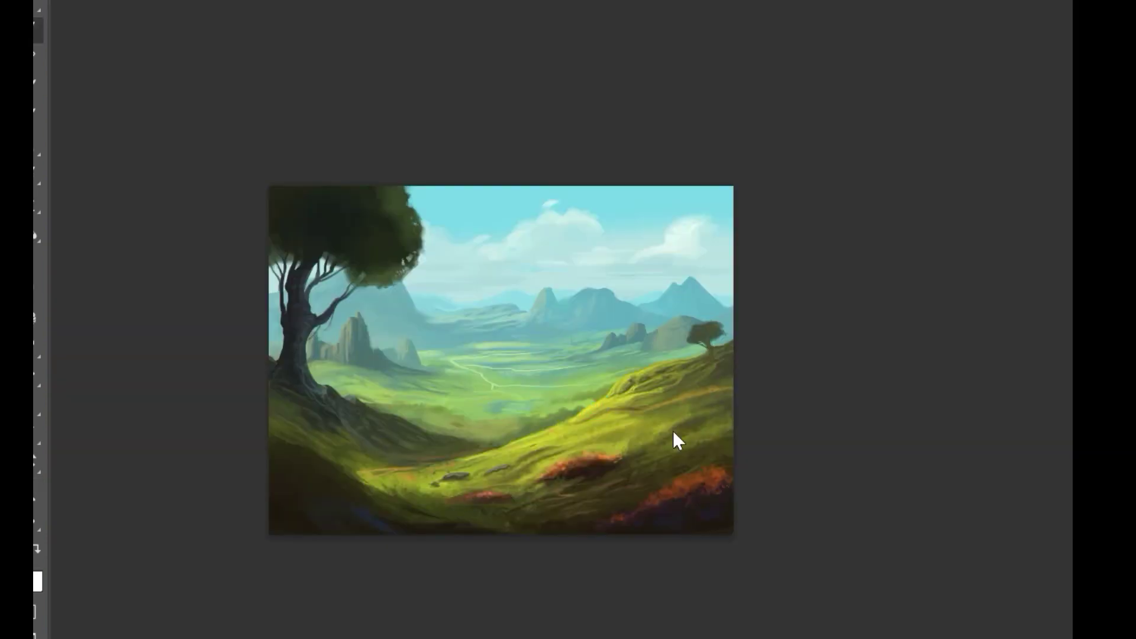
{"action": "left_click_drag", "start_coordinate": [673, 432], "coordinate": [673, 432]}
{"action": "mouse_move", "coordinate": [574, 471]}
{"action": "left_mouse_down"}
{"action": "mouse_move", "coordinate": [664, 436]}
{"action": "mouse_move", "coordinate": [520, 462]}
{"action": "left_mouse_up"}
{"action": "left_click", "coordinate": [492, 478], "text": "alt"}
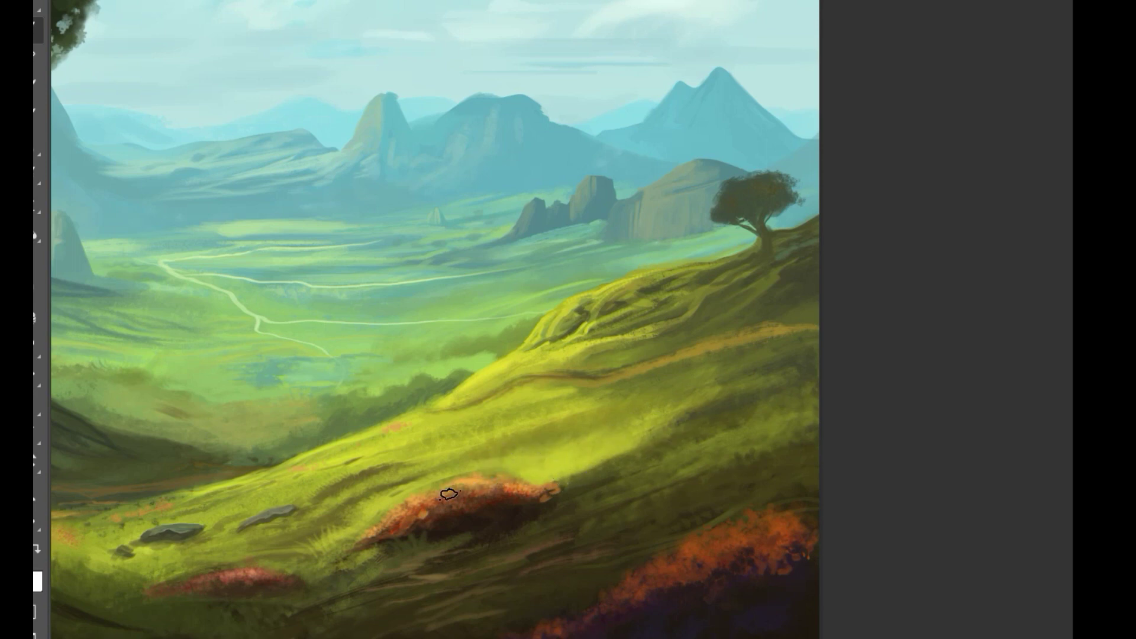
{"action": "mouse_move", "coordinate": [432, 489]}
{"action": "left_mouse_down"}
{"action": "mouse_move", "coordinate": [448, 530]}
{"action": "mouse_move", "coordinate": [489, 517]}
{"action": "mouse_move", "coordinate": [641, 391]}
{"action": "left_mouse_up"}
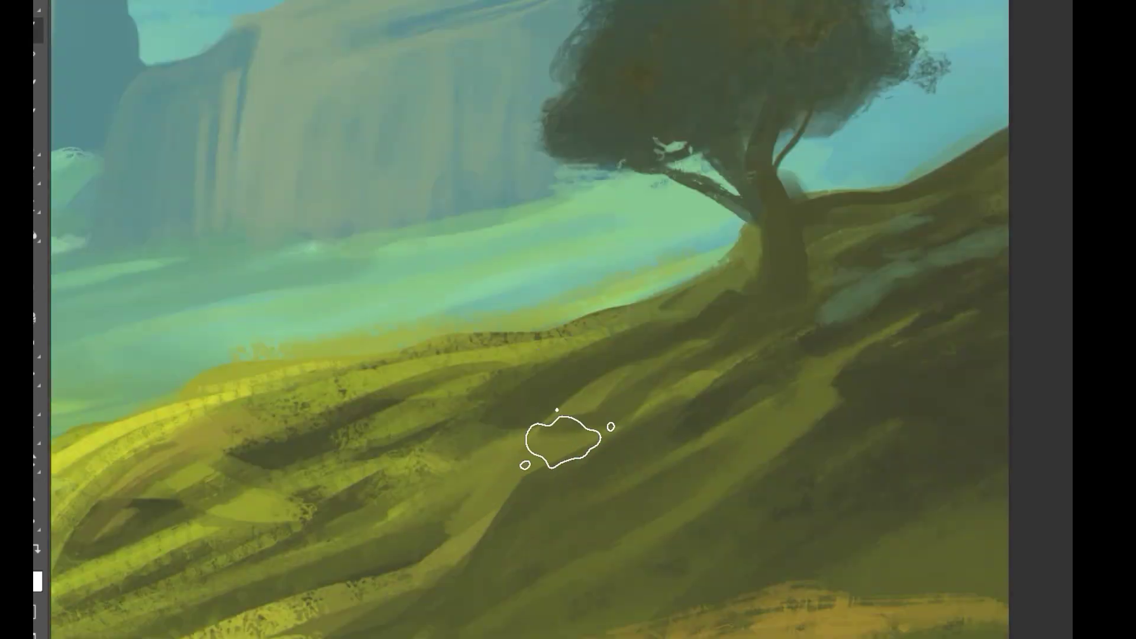
Step: Paint olive and yellow-green grass strokes over the ridge slope below the small tree
{"action": "mouse_move", "coordinate": [547, 451]}
{"action": "left_mouse_down"}
{"action": "mouse_move", "coordinate": [477, 481]}
{"action": "mouse_move", "coordinate": [472, 413]}
{"action": "left_mouse_up"}
{"action": "left_click_drag", "start_coordinate": [431, 505], "coordinate": [673, 456]}
{"action": "left_click", "coordinate": [450, 416], "text": "alt"}
{"action": "mouse_move", "coordinate": [473, 444]}
{"action": "left_mouse_down"}
{"action": "mouse_move", "coordinate": [629, 362]}
{"action": "mouse_move", "coordinate": [527, 456]}
{"action": "left_mouse_up"}
{"action": "left_click", "coordinate": [605, 392], "text": "alt"}
{"action": "left_click_drag", "start_coordinate": [648, 402], "coordinate": [574, 430]}
{"action": "left_click", "coordinate": [648, 421], "text": "alt"}
{"action": "left_click_drag", "start_coordinate": [642, 393], "coordinate": [500, 473]}
{"action": "mouse_move", "coordinate": [521, 521]}
{"action": "left_mouse_down"}
{"action": "mouse_move", "coordinate": [446, 523]}
{"action": "mouse_move", "coordinate": [525, 477]}
{"action": "left_mouse_up"}
{"action": "left_click", "coordinate": [482, 525], "text": "alt"}
{"action": "left_click_drag", "start_coordinate": [452, 525], "coordinate": [598, 470]}
{"action": "key", "text": "ctrl+z"}
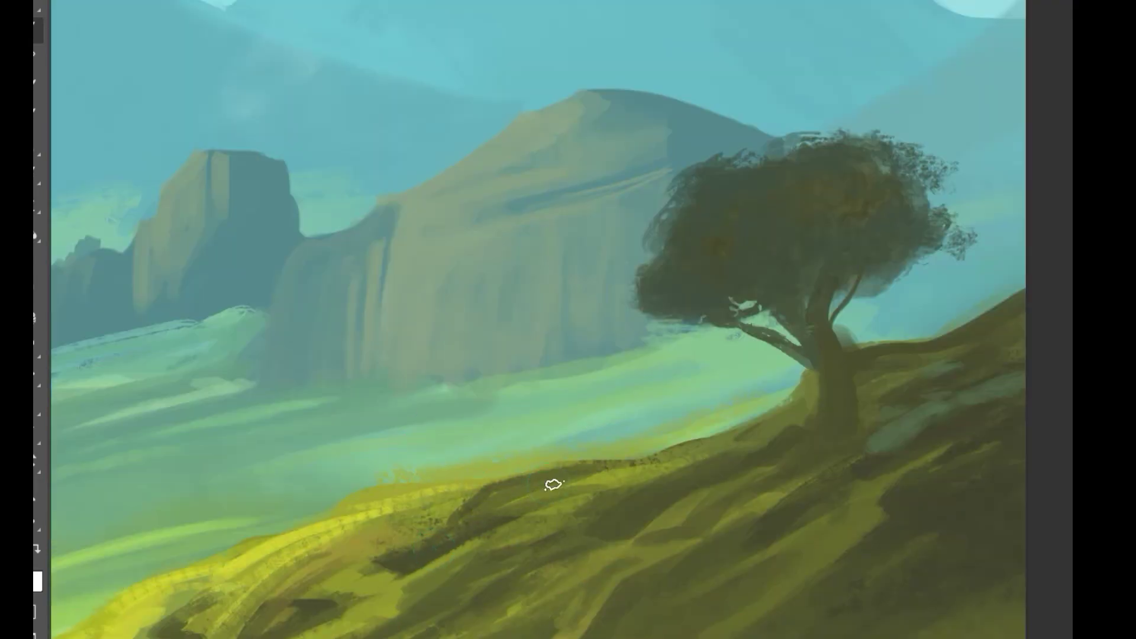
{"action": "mouse_move", "coordinate": [516, 465]}
{"action": "left_mouse_down"}
{"action": "mouse_move", "coordinate": [291, 485]}
{"action": "mouse_move", "coordinate": [417, 485]}
{"action": "mouse_move", "coordinate": [406, 502]}
{"action": "mouse_move", "coordinate": [290, 503]}
{"action": "left_mouse_up"}
{"action": "key", "text": "ctrl+z"}
Step: Paint a darker olive edge along the ridge crest beside the small tree using sampled slope colours
{"action": "left_click", "coordinate": [552, 420], "text": "alt"}
{"action": "left_click", "coordinate": [547, 439], "text": "alt"}
{"action": "left_click_drag", "start_coordinate": [557, 447], "coordinate": [604, 464]}
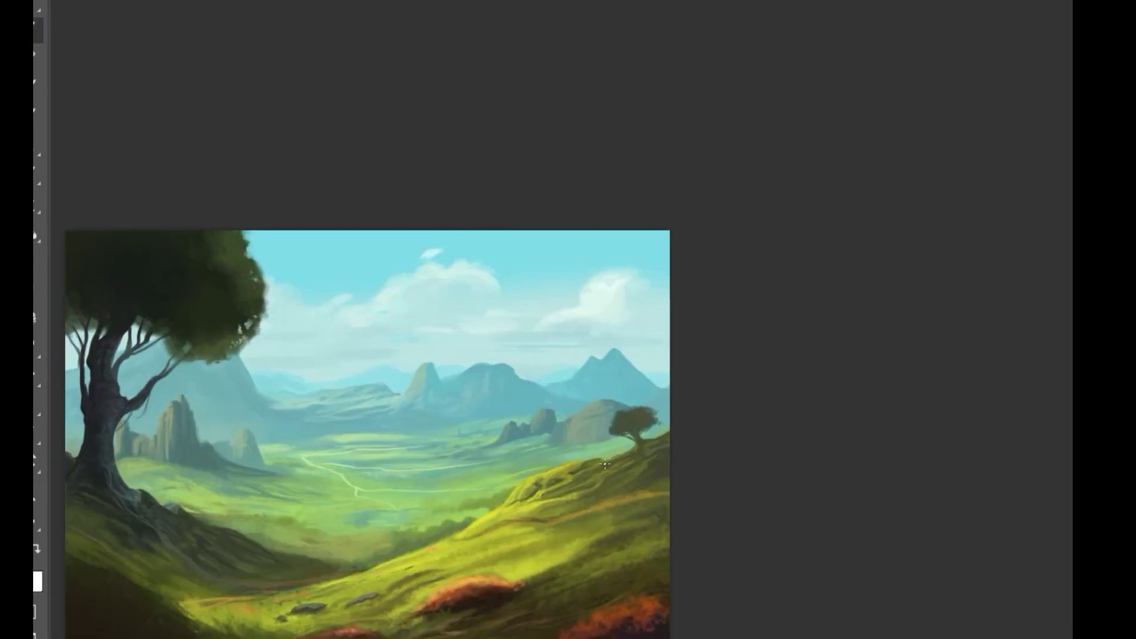
Step: Paint textured yellow-green grass strokes diagonally across the slope between the hillside bush and the dirt path
{"action": "scroll", "coordinate": [513, 573], "scroll_direction": "up", "scroll_amount": 5}
{"action": "left_click_drag", "start_coordinate": [583, 618], "coordinate": [851, 533]}
{"action": "left_click_drag", "start_coordinate": [641, 542], "coordinate": [825, 451]}
Step: Strengthen the dirt path across the sunlit hillside with warmer orange-brown strokes
{"action": "key", "text": "ctrl+space"}
{"action": "left_click", "coordinate": [723, 507]}
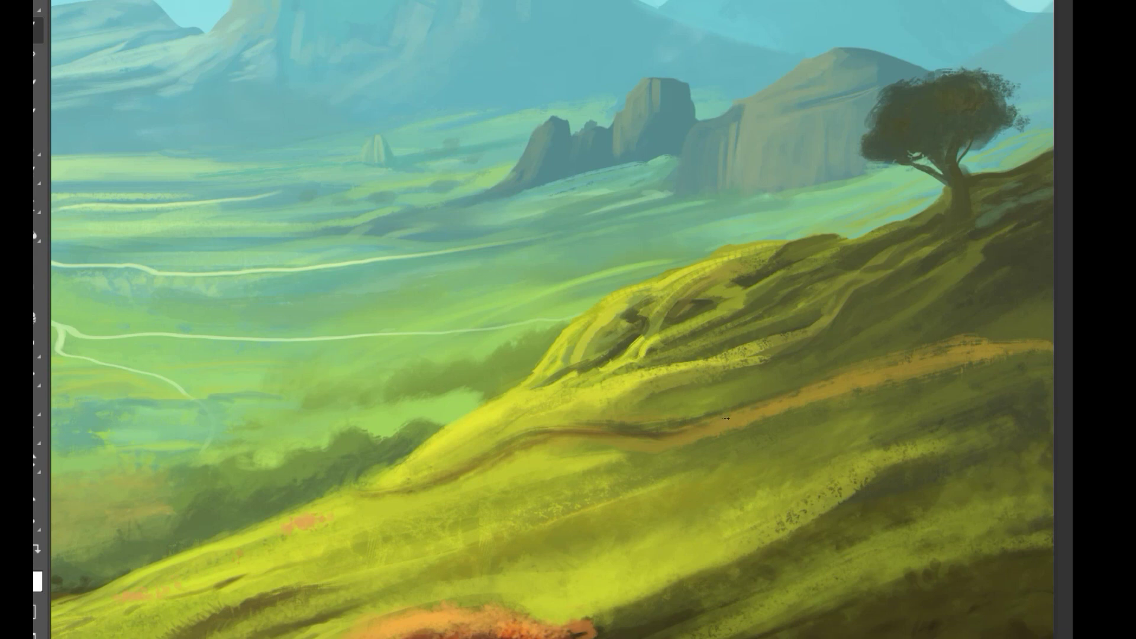
{"action": "left_click_drag", "start_coordinate": [754, 385], "coordinate": [591, 435]}
{"action": "scroll", "coordinate": [667, 450], "scroll_direction": "down", "scroll_amount": 5}
{"action": "scroll", "coordinate": [680, 452], "scroll_direction": "up", "scroll_amount": 4}
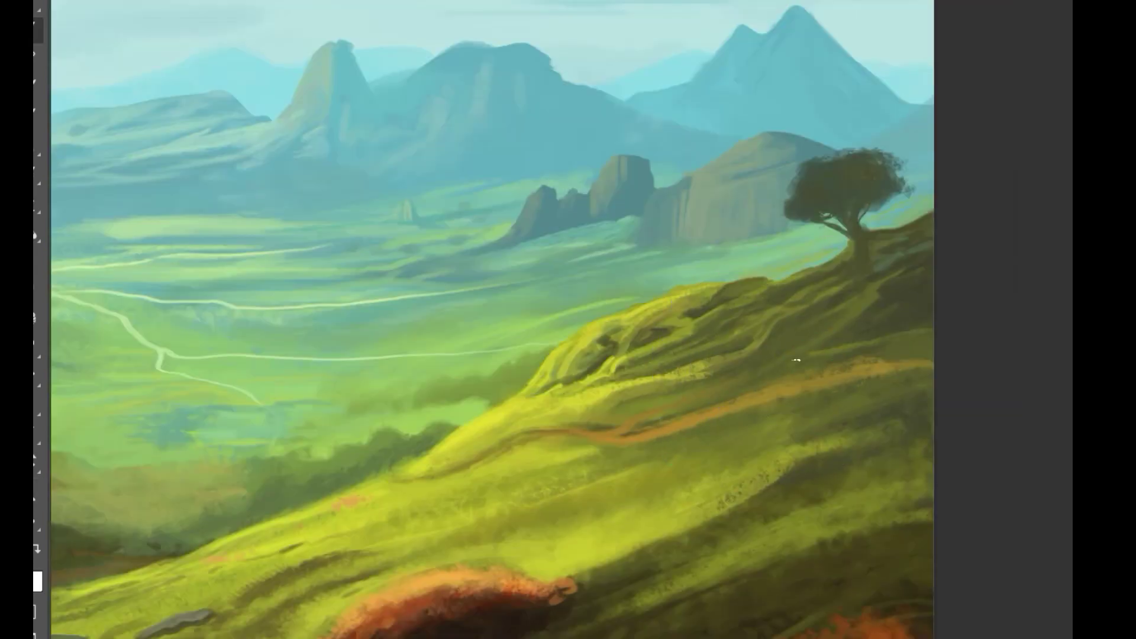
{"action": "scroll", "coordinate": [712, 411], "scroll_direction": "down", "scroll_amount": 4}
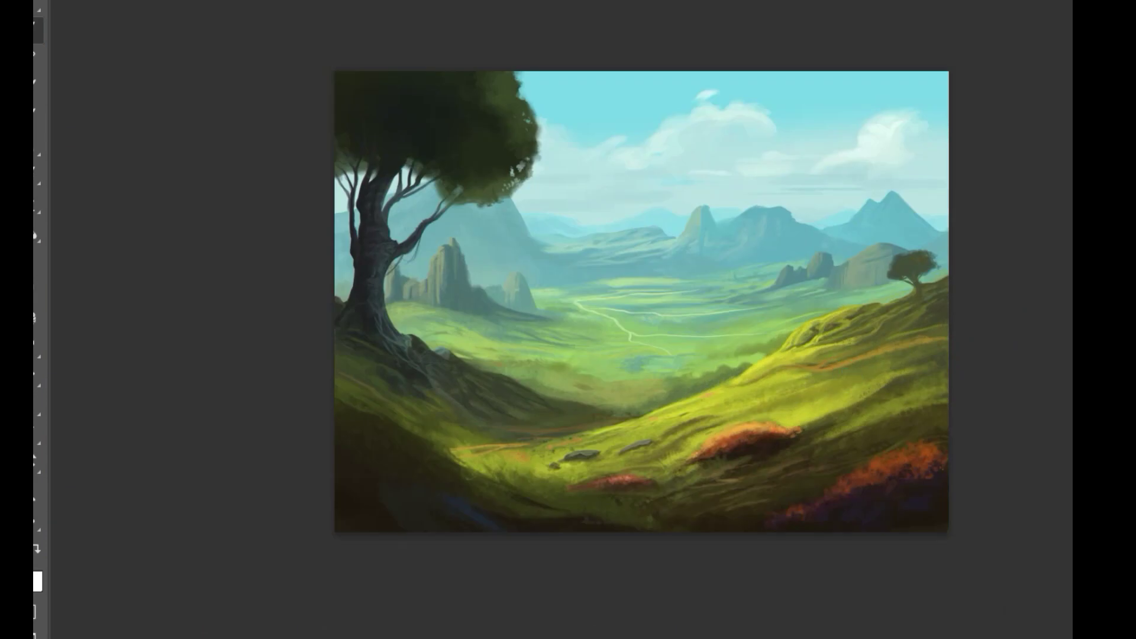
Step: Paint dark brown shadow strokes across the shaded grass at the bottom of the valley foreground
{"action": "scroll", "coordinate": [545, 469], "scroll_direction": "up", "scroll_amount": 5}
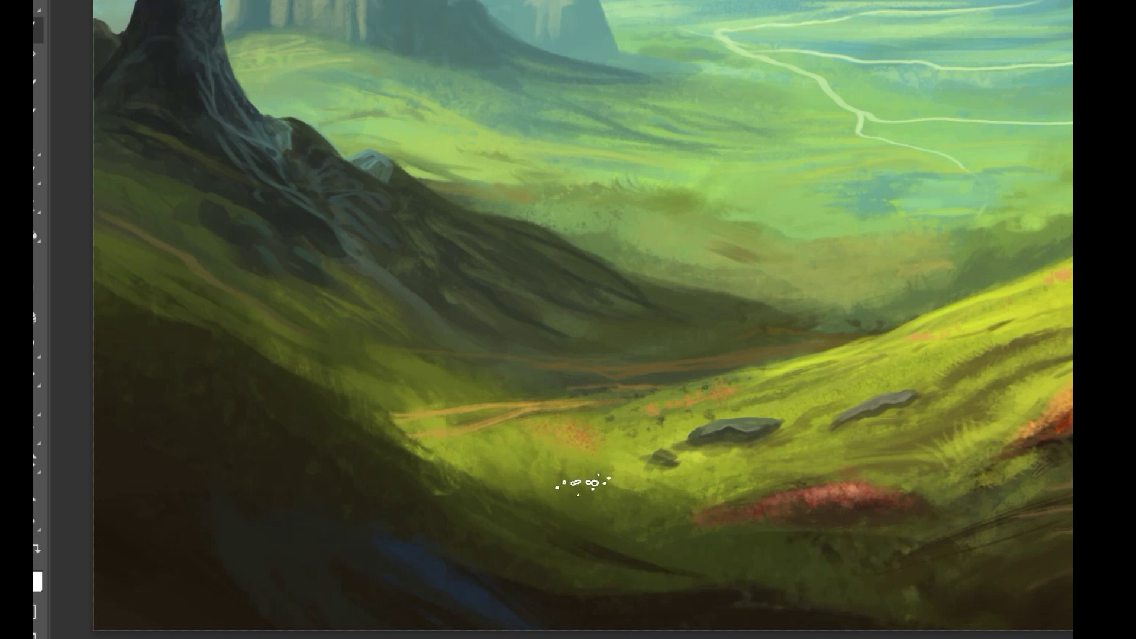
{"action": "left_click_drag", "start_coordinate": [485, 539], "coordinate": [619, 577]}
{"action": "left_click_drag", "start_coordinate": [672, 550], "coordinate": [710, 554]}
{"action": "left_click_drag", "start_coordinate": [775, 573], "coordinate": [828, 587]}
{"action": "left_click_drag", "start_coordinate": [414, 483], "coordinate": [497, 508]}
Step: Extend the dark blue streak farther up the shadowed foreground slope below the large tree
{"action": "left_click", "coordinate": [414, 554], "text": "alt"}
{"action": "left_click_drag", "start_coordinate": [261, 502], "coordinate": [429, 550]}
{"action": "left_click", "coordinate": [200, 517], "text": "alt"}
Step: Blend the boundary between the dark foreground shadow and the lit grass below the large tree with sampled greens
{"action": "left_click", "coordinate": [398, 439], "text": "alt"}
{"action": "left_click", "coordinate": [381, 432], "text": "alt"}
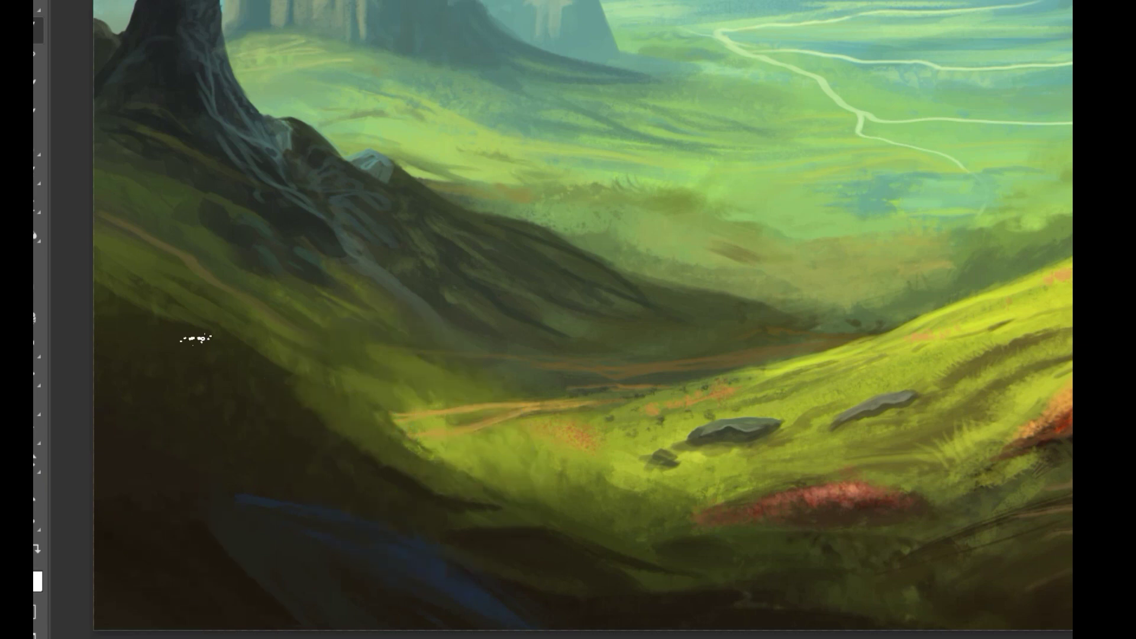
{"action": "left_click_drag", "start_coordinate": [417, 441], "coordinate": [478, 500]}
{"action": "left_click_drag", "start_coordinate": [420, 350], "coordinate": [231, 246]}
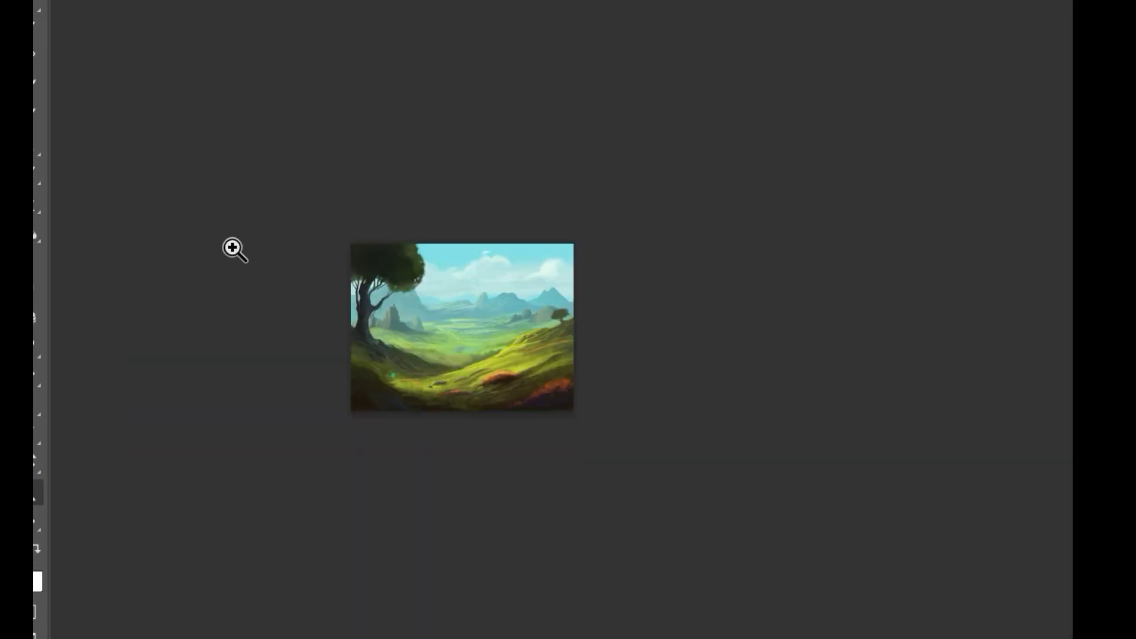
Step: Refine the silhouettes of the distant blue mountains where they meet the pale sky
{"action": "scroll", "coordinate": [471, 268], "scroll_direction": "up", "scroll_amount": 7}
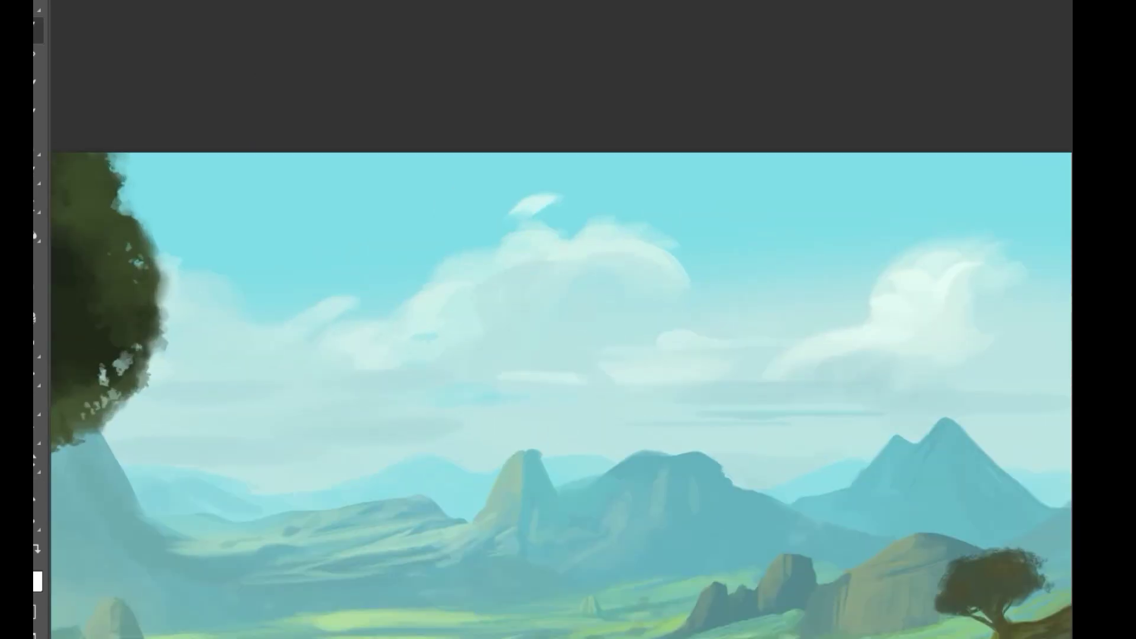
{"action": "scroll", "coordinate": [819, 476], "scroll_direction": "up", "scroll_amount": 2}
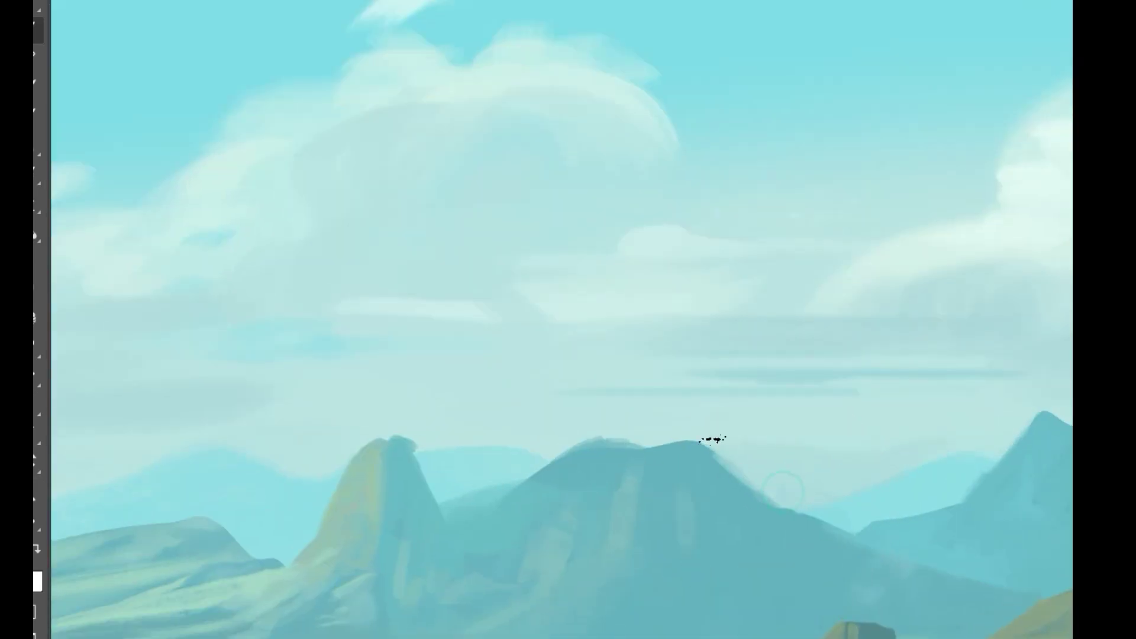
{"action": "scroll", "coordinate": [718, 441], "scroll_direction": "down", "scroll_amount": 4}
{"action": "scroll", "coordinate": [633, 453], "scroll_direction": "up", "scroll_amount": 6}
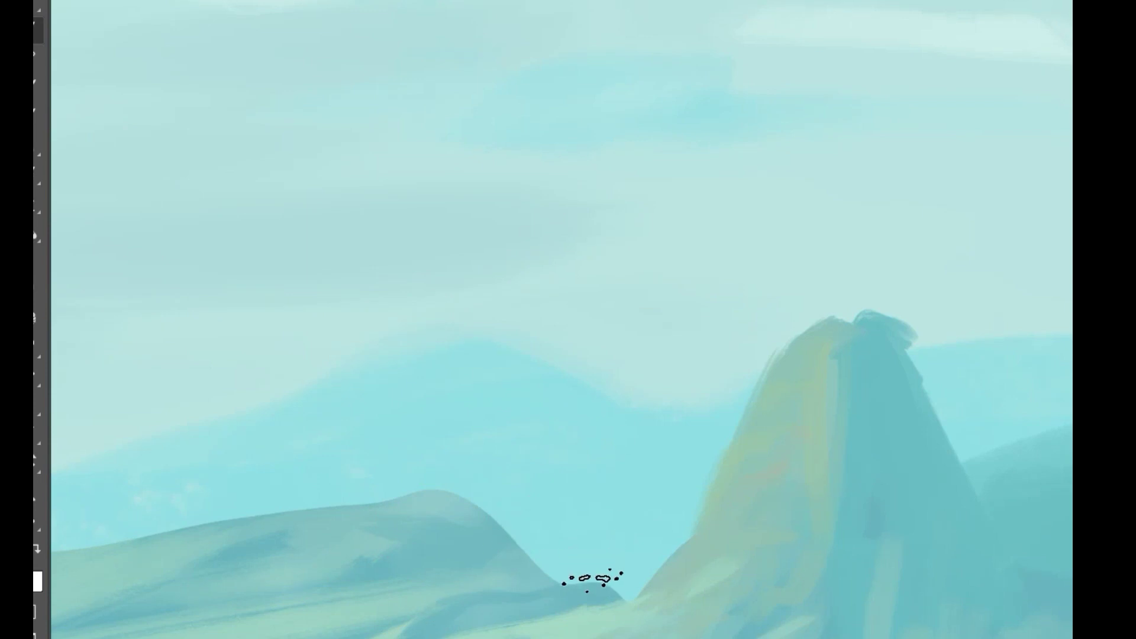
{"action": "scroll", "coordinate": [537, 481], "scroll_direction": "down", "scroll_amount": 5}
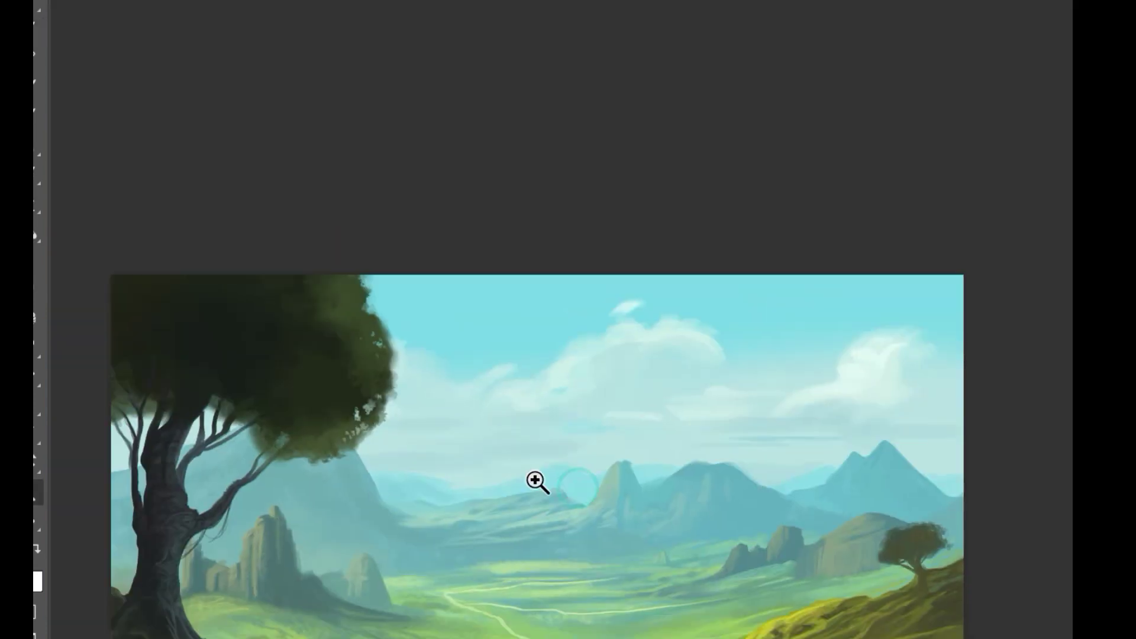
Step: Add faint pale texture marks to the distant hills and touch up the low ridge beside the large tree's foliage
{"action": "scroll", "coordinate": [535, 531], "scroll_direction": "up", "scroll_amount": 4}
{"action": "scroll", "coordinate": [549, 547], "scroll_direction": "down", "scroll_amount": 4}
{"action": "scroll", "coordinate": [640, 494], "scroll_direction": "up", "scroll_amount": 4}
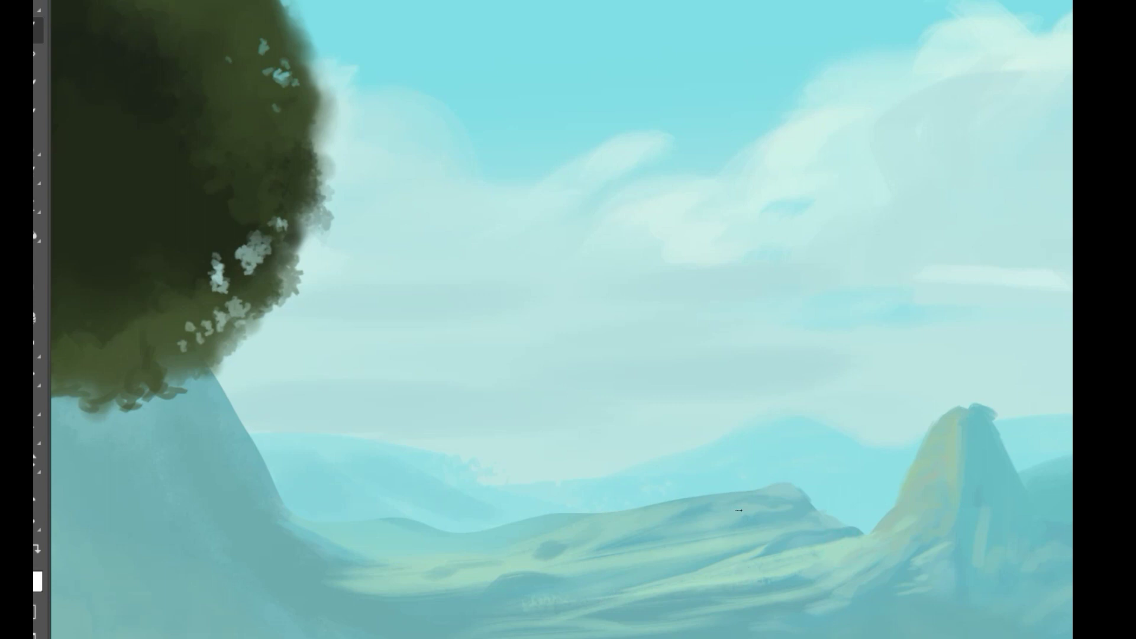
{"action": "scroll", "coordinate": [543, 539], "scroll_direction": "up", "scroll_amount": 2}
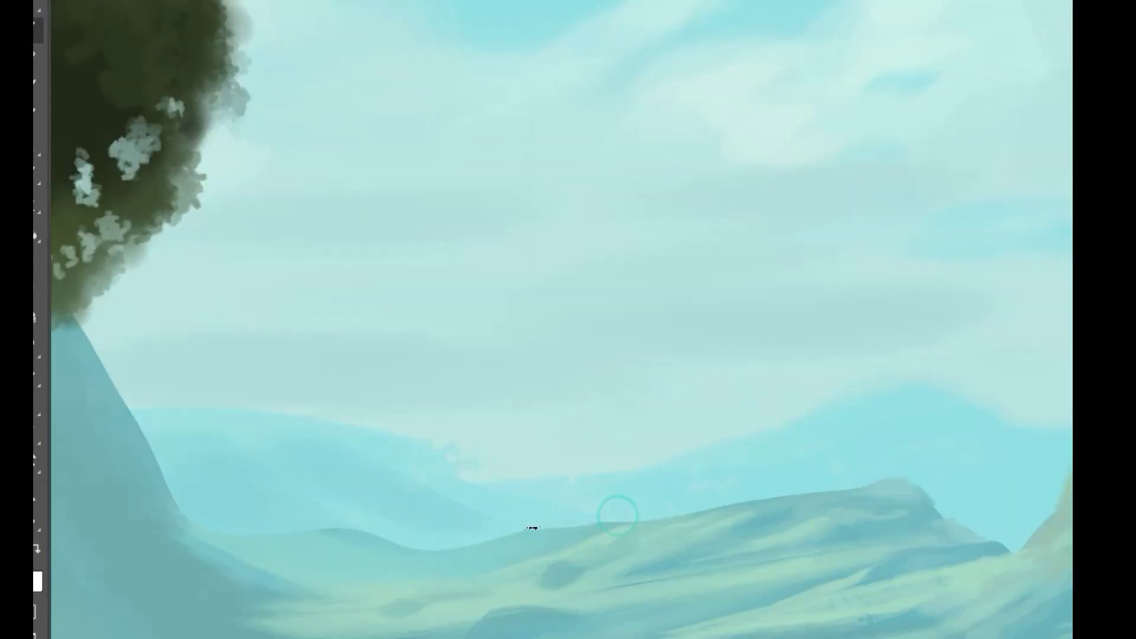
{"action": "scroll", "coordinate": [503, 563], "scroll_direction": "down", "scroll_amount": 2}
{"action": "left_click", "coordinate": [544, 556]}
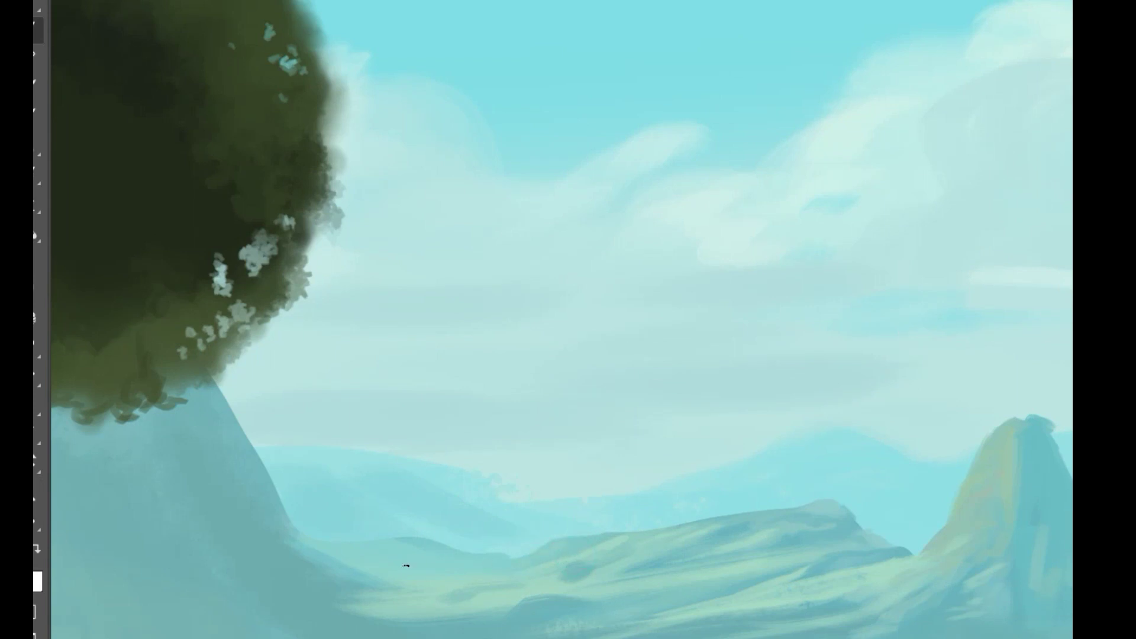
{"action": "scroll", "coordinate": [368, 635], "scroll_direction": "down", "scroll_amount": 5}
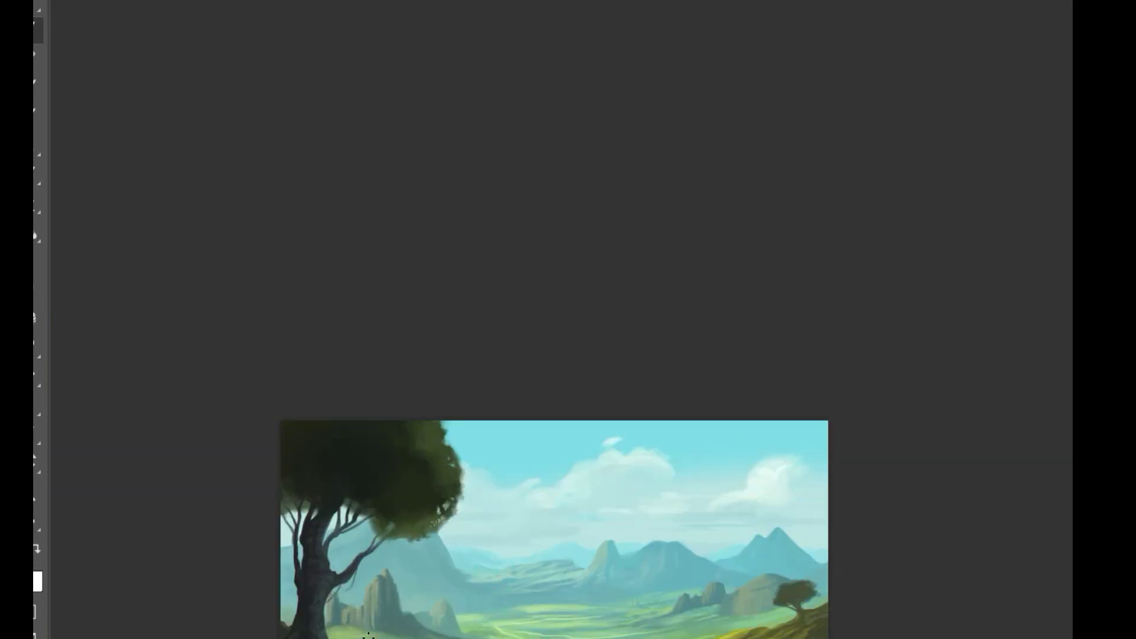
Step: Paint a soft pale green streak along the upper path of the far valley using sampled colors
{"action": "scroll", "coordinate": [741, 580], "scroll_direction": "up", "scroll_amount": 6}
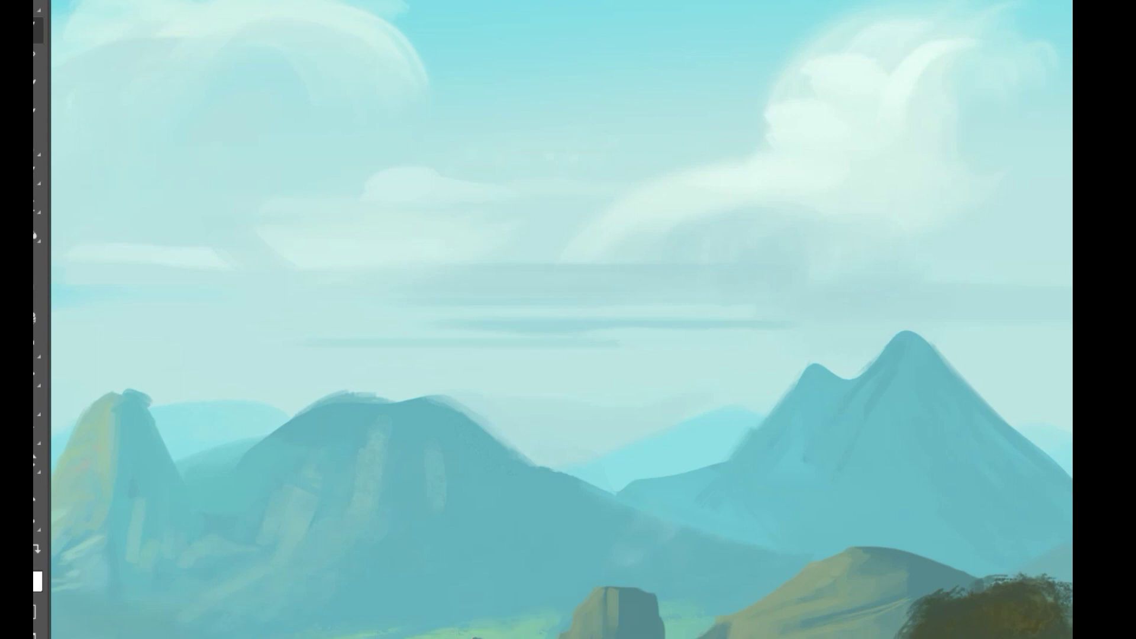
{"action": "scroll", "coordinate": [666, 578], "scroll_direction": "down", "scroll_amount": 5}
{"action": "scroll", "coordinate": [667, 578], "scroll_direction": "up", "scroll_amount": 5}
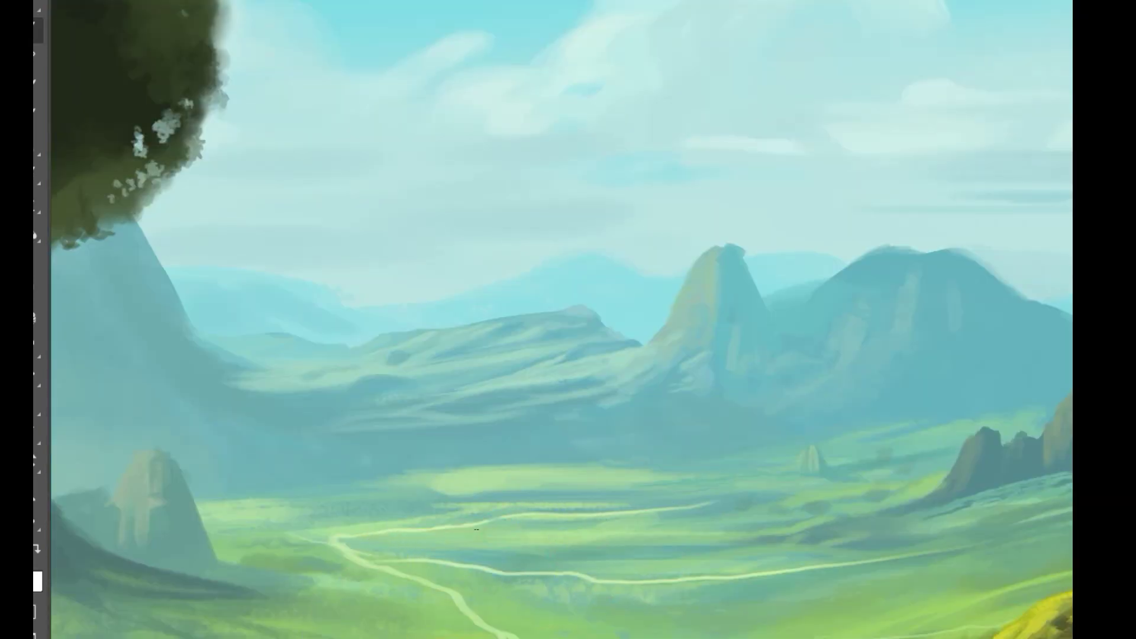
{"action": "left_click", "coordinate": [365, 546], "text": "alt"}
{"action": "mouse_move", "coordinate": [505, 523]}
{"action": "left_mouse_down"}
{"action": "mouse_move", "coordinate": [434, 538]}
{"action": "mouse_move", "coordinate": [544, 530]}
{"action": "mouse_move", "coordinate": [488, 539]}
{"action": "mouse_move", "coordinate": [541, 540]}
{"action": "mouse_move", "coordinate": [415, 536]}
{"action": "left_mouse_up"}
{"action": "left_click", "coordinate": [484, 542], "text": "alt"}
Step: Extend the light green patches across the valley plain beneath the distant hills with horizontal strokes
{"action": "scroll", "coordinate": [388, 538], "scroll_direction": "down", "scroll_amount": 5}
{"action": "scroll", "coordinate": [508, 510], "scroll_direction": "up", "scroll_amount": 6}
{"action": "left_click", "coordinate": [427, 518], "text": "alt"}
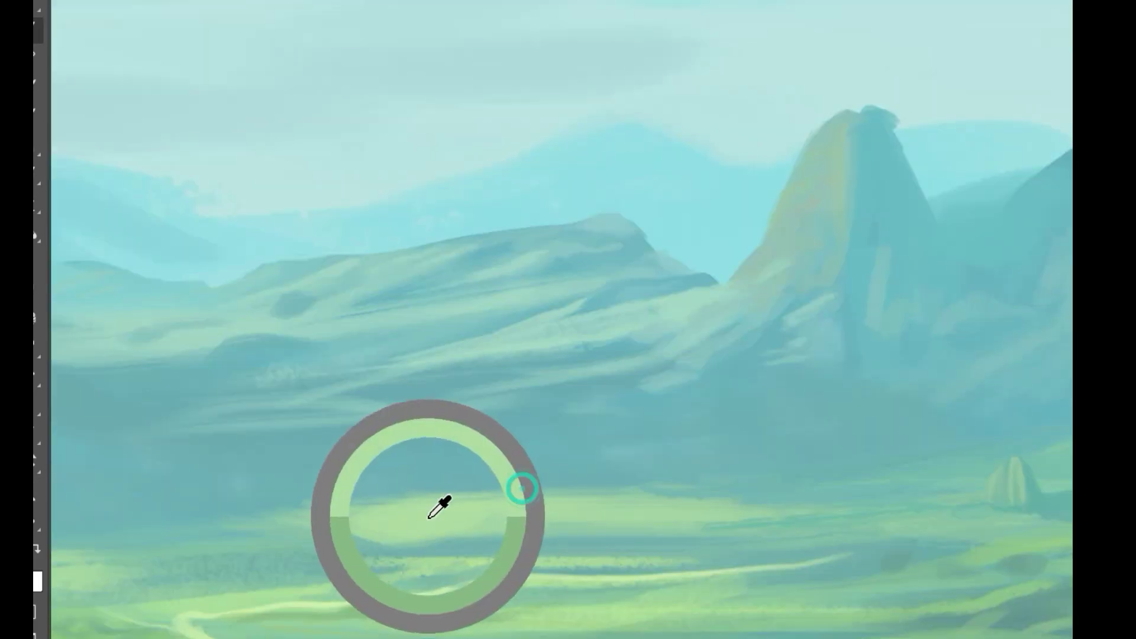
{"action": "scroll", "coordinate": [602, 456], "scroll_direction": "down", "scroll_amount": 2}
{"action": "left_click", "coordinate": [573, 515], "text": "alt"}
{"action": "left_click_drag", "start_coordinate": [539, 502], "coordinate": [438, 502]}
{"action": "left_click_drag", "start_coordinate": [582, 503], "coordinate": [467, 504]}
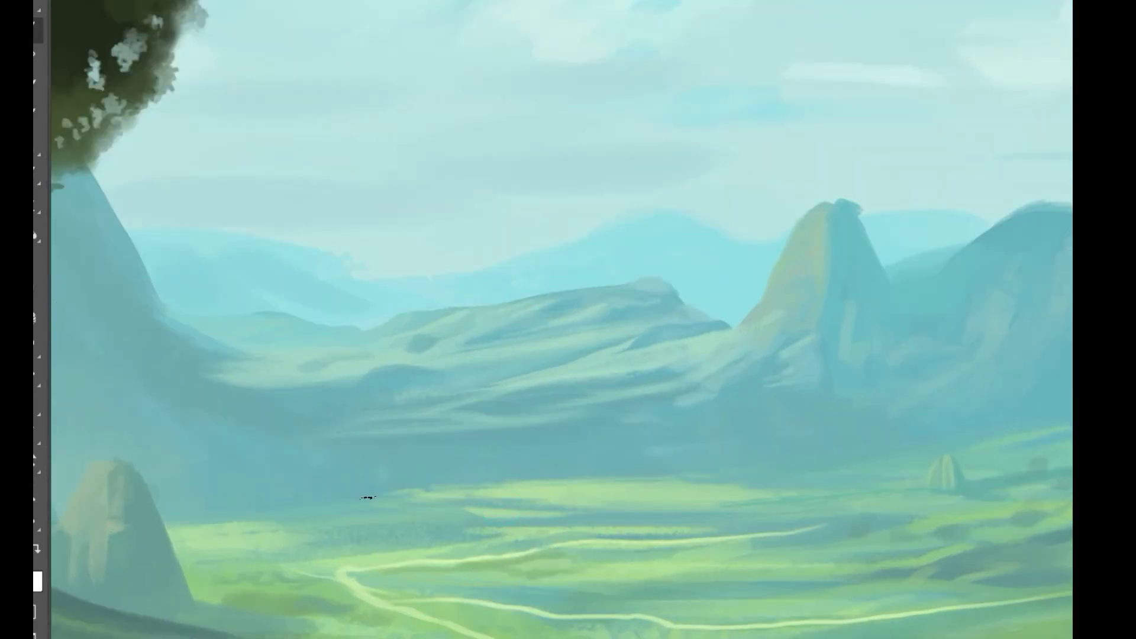
Step: Brighten the green slope between the small pale rock formation and the dark rocks, and refine the faint bushes there
{"action": "scroll", "coordinate": [406, 489], "scroll_direction": "down", "scroll_amount": 5}
{"action": "scroll", "coordinate": [642, 443], "scroll_direction": "up", "scroll_amount": 6}
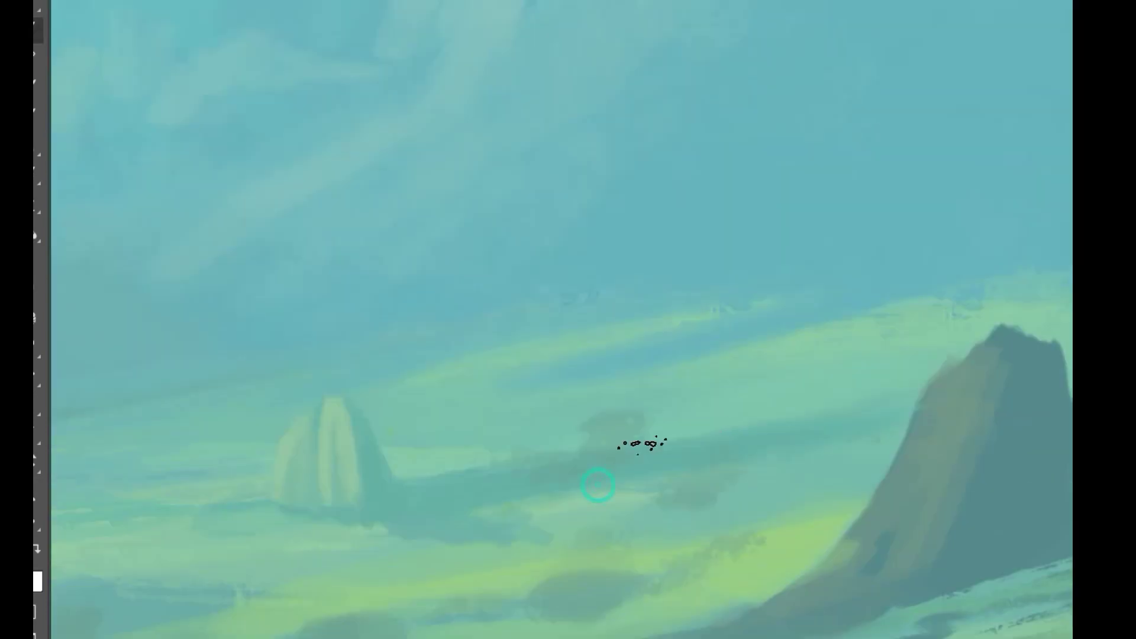
{"action": "left_click", "coordinate": [532, 340], "text": "alt"}
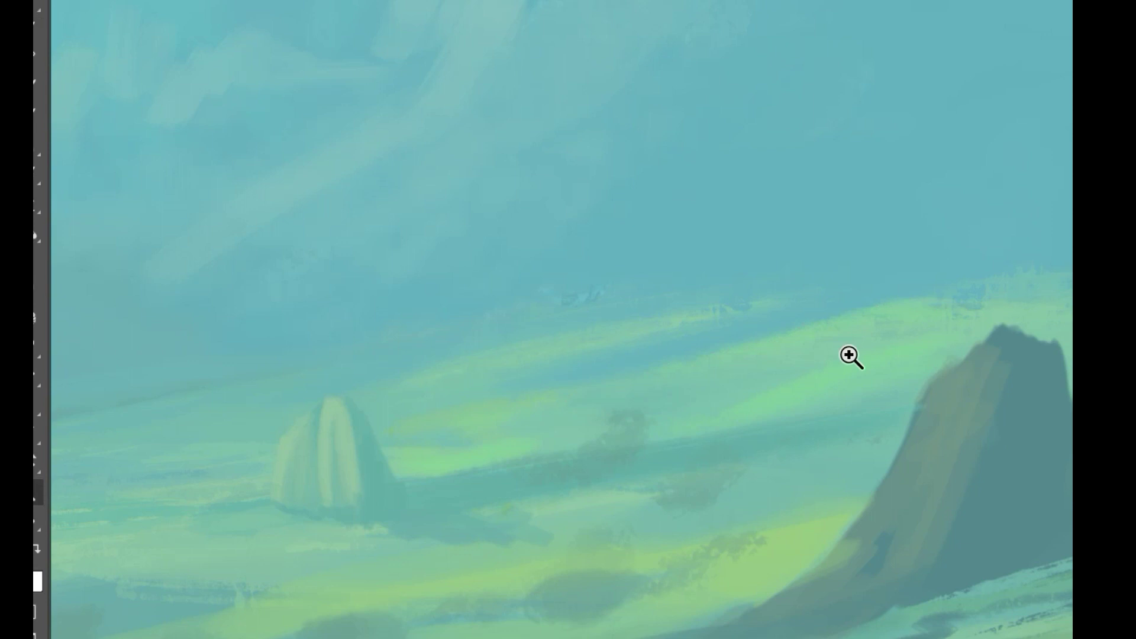
{"action": "left_click_drag", "start_coordinate": [849, 355], "coordinate": [735, 348]}
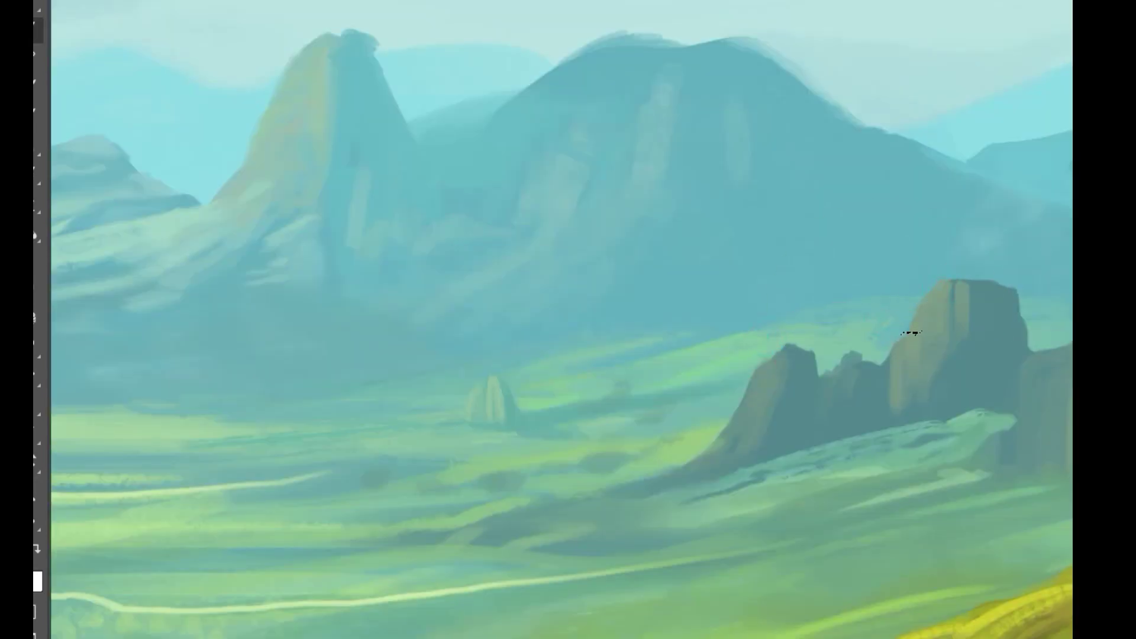
Step: Touch up the dark shadow and orange path where the foreground dip meets the lit slope
{"action": "scroll", "coordinate": [892, 347], "scroll_direction": "down", "scroll_amount": 4}
{"action": "scroll", "coordinate": [776, 388], "scroll_direction": "up", "scroll_amount": 5}
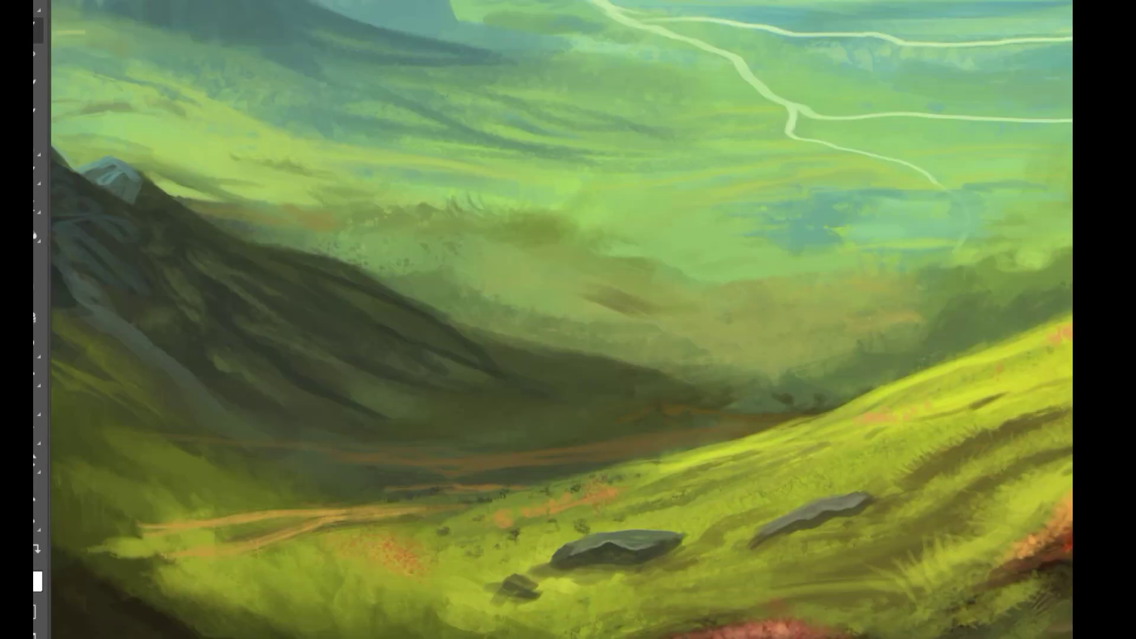
{"action": "scroll", "coordinate": [507, 621], "scroll_direction": "down", "scroll_amount": 3}
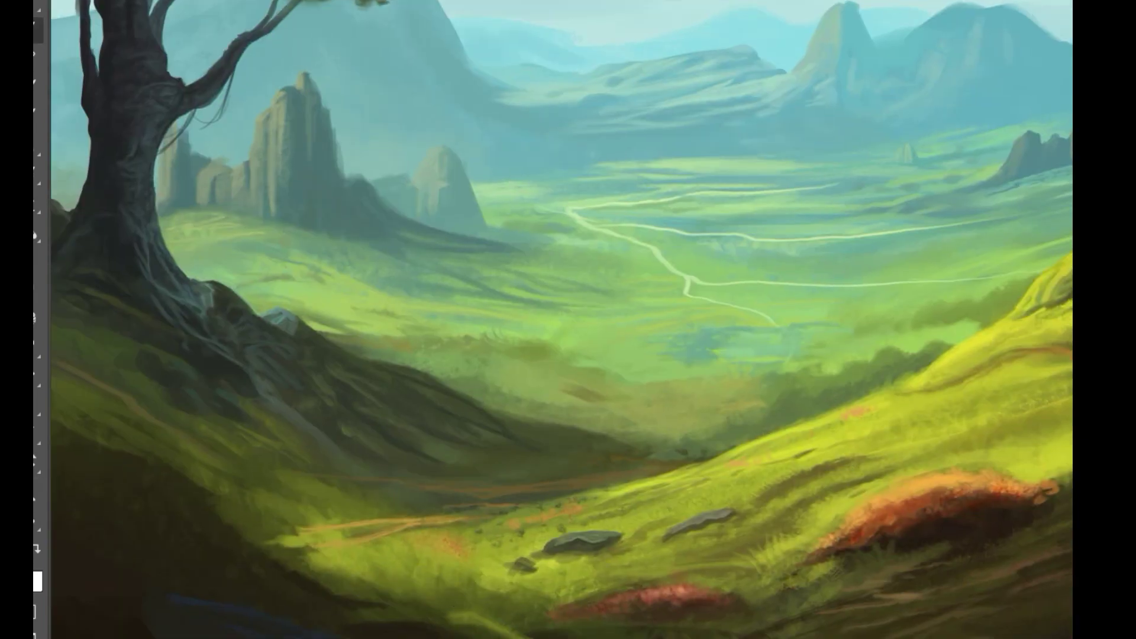
{"action": "scroll", "coordinate": [522, 562], "scroll_direction": "up", "scroll_amount": 3}
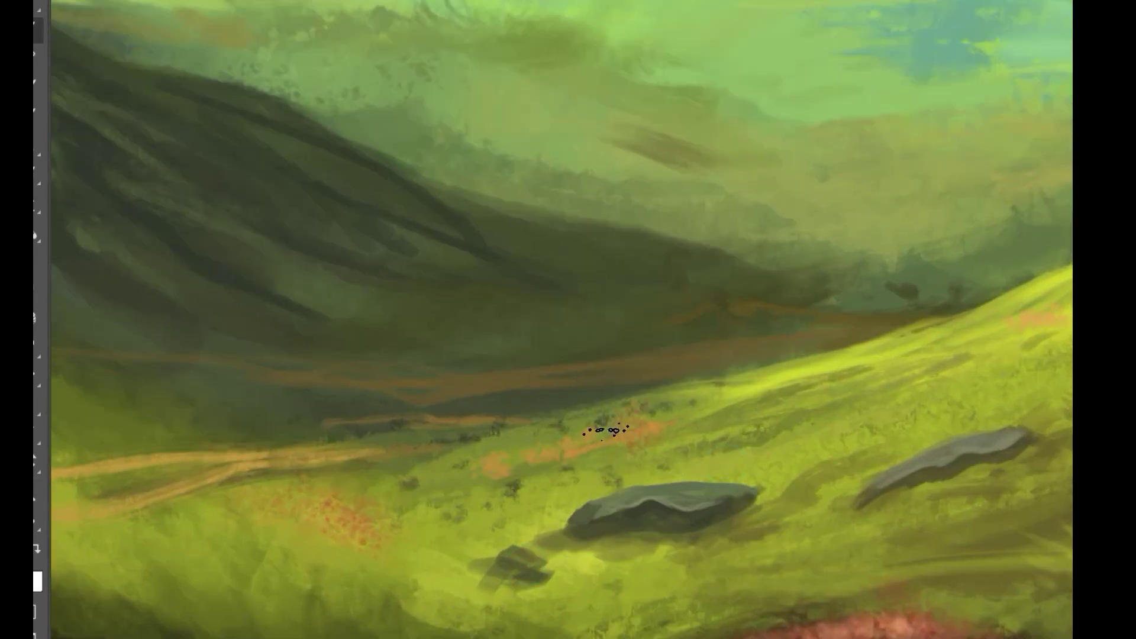
{"action": "scroll", "coordinate": [644, 368], "scroll_direction": "down", "scroll_amount": 2}
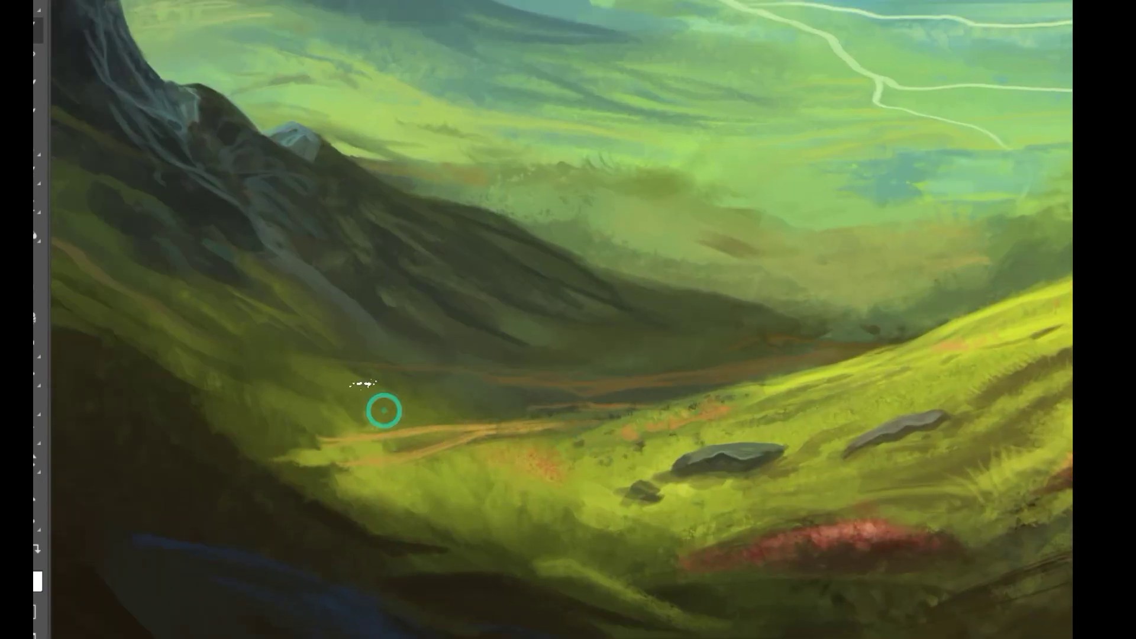
{"action": "left_click_drag", "start_coordinate": [523, 407], "coordinate": [502, 388]}
{"action": "left_click_drag", "start_coordinate": [819, 361], "coordinate": [896, 329]}
{"action": "left_click", "coordinate": [871, 306], "text": "alt"}
Step: Paint brownish streaks over the dark slope beneath the orange bush using sampled dark tones
{"action": "left_click", "coordinate": [750, 499], "text": "alt"}
{"action": "left_click", "coordinate": [523, 481]}
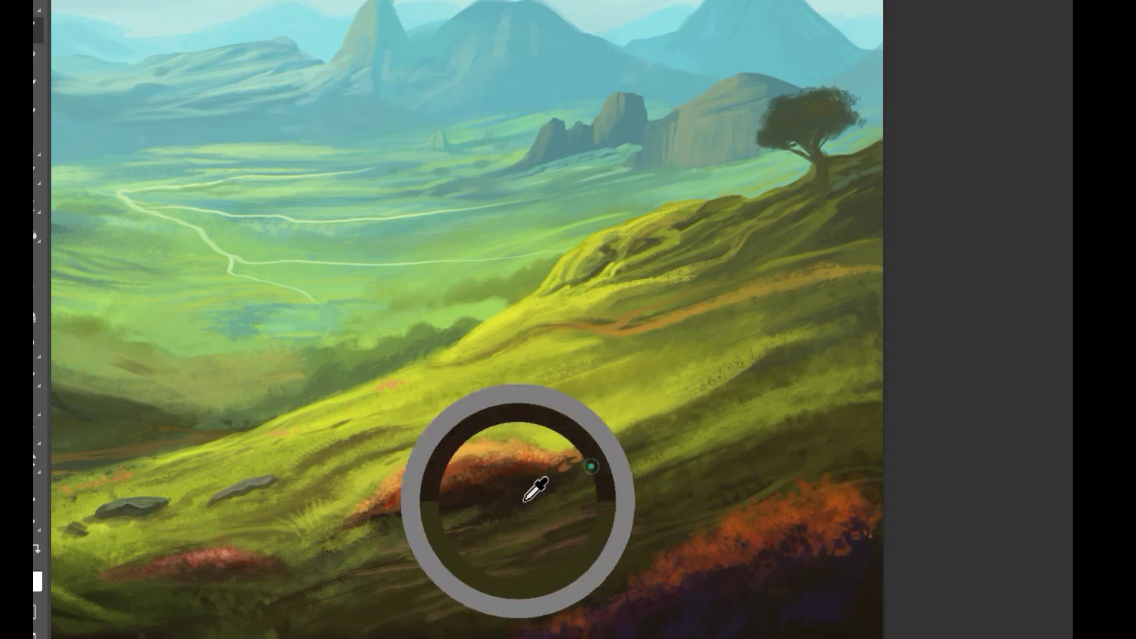
{"action": "left_click", "coordinate": [523, 520]}
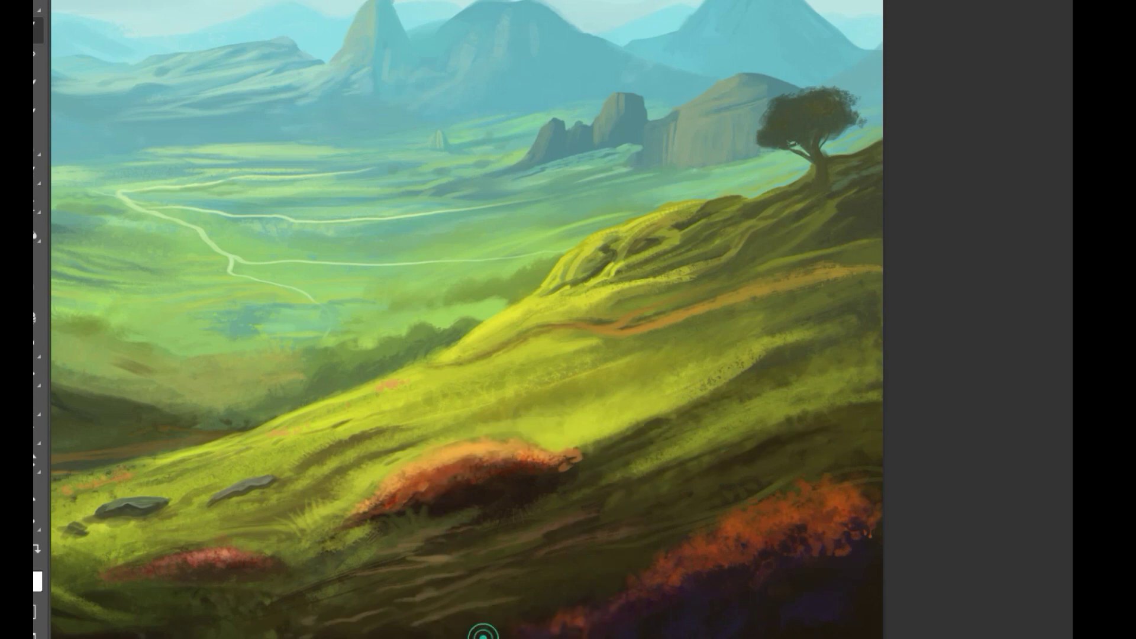
{"action": "mouse_move", "coordinate": [443, 615]}
{"action": "left_mouse_down"}
{"action": "mouse_move", "coordinate": [392, 597]}
{"action": "mouse_move", "coordinate": [433, 587]}
{"action": "left_mouse_up"}
{"action": "left_click", "coordinate": [473, 586], "text": "alt"}
{"action": "mouse_move", "coordinate": [516, 559]}
{"action": "left_mouse_down"}
{"action": "mouse_move", "coordinate": [469, 536]}
{"action": "mouse_move", "coordinate": [481, 543]}
{"action": "mouse_move", "coordinate": [381, 570]}
{"action": "mouse_move", "coordinate": [687, 539]}
{"action": "left_mouse_up"}
Step: Refine the edges of the orange bush and the grass around it with sampled colors
{"action": "left_click", "coordinate": [581, 443], "text": "alt"}
{"action": "left_click_drag", "start_coordinate": [565, 453], "coordinate": [384, 513]}
{"action": "left_click", "coordinate": [552, 447], "text": "alt"}
{"action": "left_click_drag", "start_coordinate": [477, 486], "coordinate": [358, 516]}
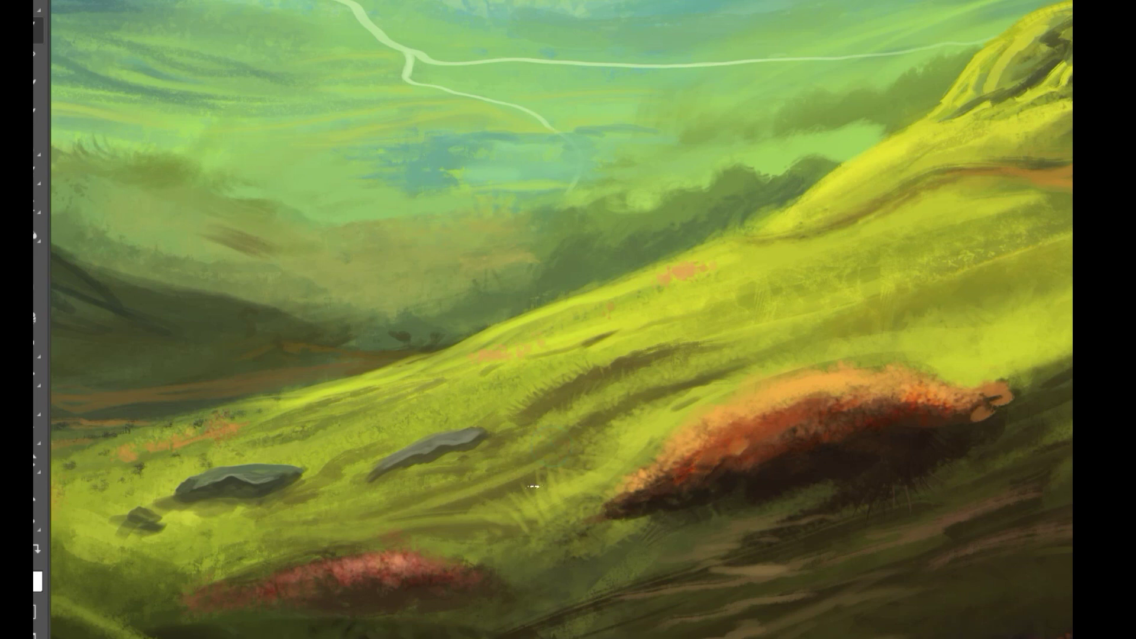
Step: Blend slanted grass strokes around the flat rocks on the sunlit slope with sampled greens
{"action": "left_click_drag", "start_coordinate": [478, 446], "coordinate": [381, 475]}
{"action": "left_click", "coordinate": [453, 460], "text": "alt"}
{"action": "left_click_drag", "start_coordinate": [450, 460], "coordinate": [388, 478]}
{"action": "mouse_move", "coordinate": [490, 458]}
{"action": "left_mouse_down"}
{"action": "mouse_move", "coordinate": [478, 465]}
{"action": "mouse_move", "coordinate": [582, 416]}
{"action": "mouse_move", "coordinate": [354, 459]}
{"action": "left_mouse_up"}
{"action": "left_click", "coordinate": [581, 415], "text": "alt"}
{"action": "left_click", "coordinate": [409, 456], "text": "alt"}
{"action": "left_click_drag", "start_coordinate": [474, 434], "coordinate": [394, 465]}
Step: Define the orange path across the upper hillside with orange and olive strokes
{"action": "left_click_drag", "start_coordinate": [540, 402], "coordinate": [515, 431]}
{"action": "mouse_move", "coordinate": [830, 386]}
{"action": "left_mouse_down"}
{"action": "mouse_move", "coordinate": [869, 413]}
{"action": "mouse_move", "coordinate": [832, 361]}
{"action": "mouse_move", "coordinate": [697, 378]}
{"action": "left_mouse_up"}
{"action": "left_click_drag", "start_coordinate": [735, 337], "coordinate": [597, 371]}
{"action": "left_click_drag", "start_coordinate": [629, 408], "coordinate": [597, 414]}
{"action": "left_click", "coordinate": [651, 377], "text": "alt"}
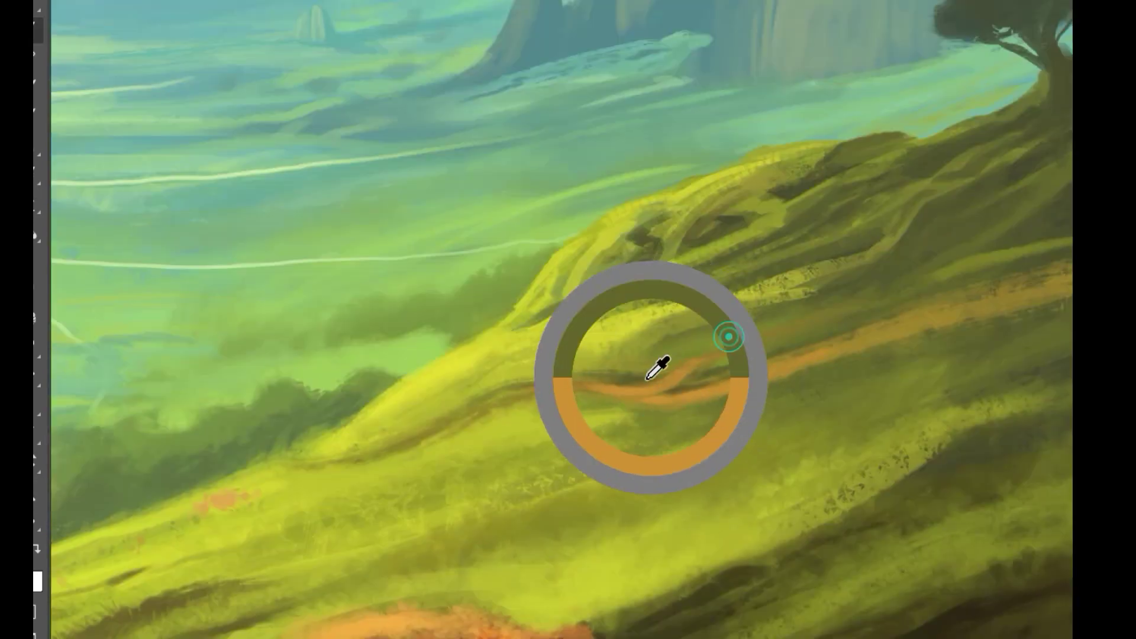
{"action": "left_click_drag", "start_coordinate": [797, 348], "coordinate": [673, 413]}
{"action": "left_click_drag", "start_coordinate": [848, 309], "coordinate": [923, 301]}
Step: Rework the dark crevices and folds on the yellow-green mound below the small tree with sampled olive tones
{"action": "left_click", "coordinate": [943, 317], "text": "alt"}
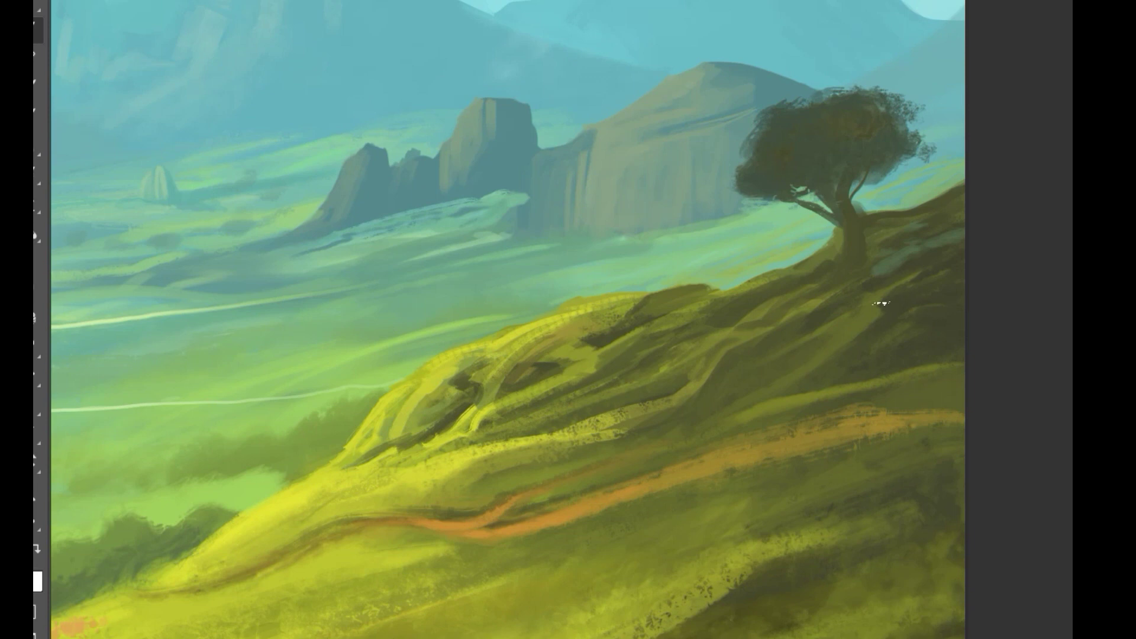
{"action": "scroll", "coordinate": [828, 314], "scroll_direction": "down", "scroll_amount": 5}
{"action": "scroll", "coordinate": [765, 314], "scroll_direction": "up", "scroll_amount": 4}
{"action": "left_click", "coordinate": [569, 412], "text": "alt"}
{"action": "scroll", "coordinate": [615, 406], "scroll_direction": "down", "scroll_amount": 1}
{"action": "left_click", "coordinate": [723, 365], "text": "alt"}
{"action": "left_click", "coordinate": [706, 355], "text": "alt"}
{"action": "left_click", "coordinate": [541, 384], "text": "alt"}
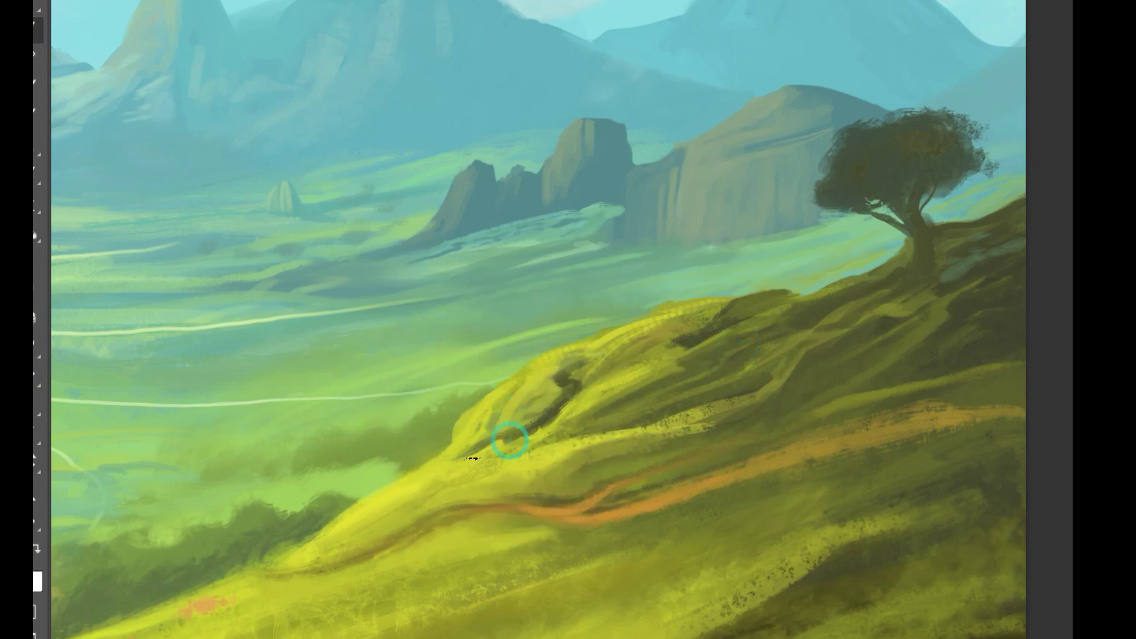
Step: Reshape the olive vegetation band in the valley beside the yellow hill and clean its edge with light green
{"action": "left_click", "coordinate": [409, 450], "text": "alt"}
{"action": "mouse_move", "coordinate": [389, 464]}
{"action": "left_mouse_down"}
{"action": "mouse_move", "coordinate": [284, 473]}
{"action": "mouse_move", "coordinate": [526, 417]}
{"action": "left_mouse_up"}
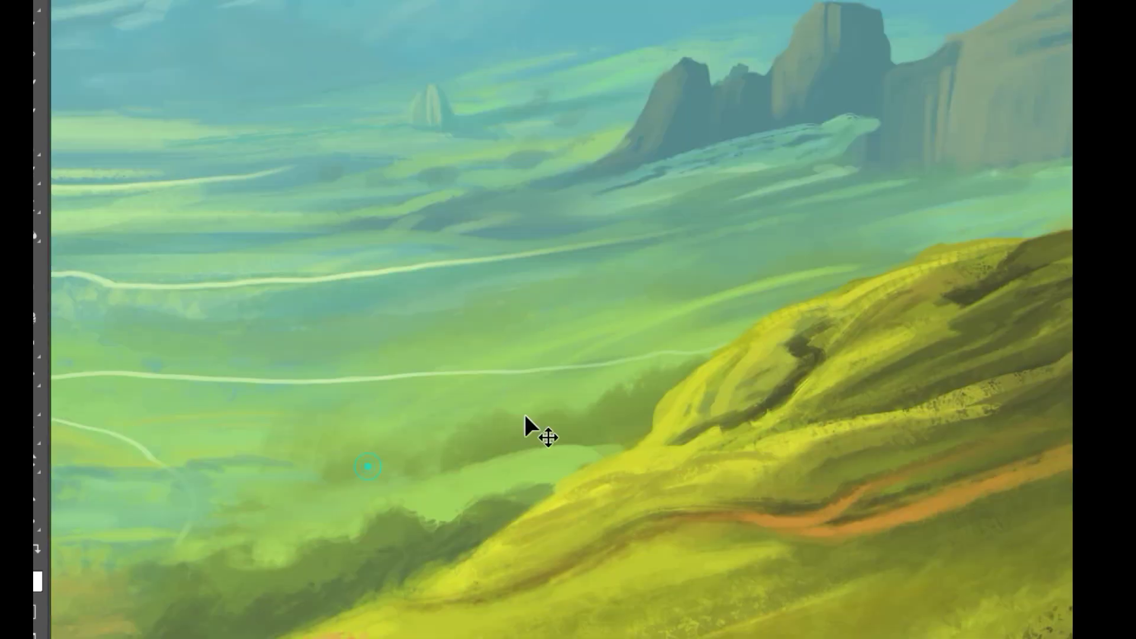
{"action": "left_click", "coordinate": [189, 451], "text": "alt"}
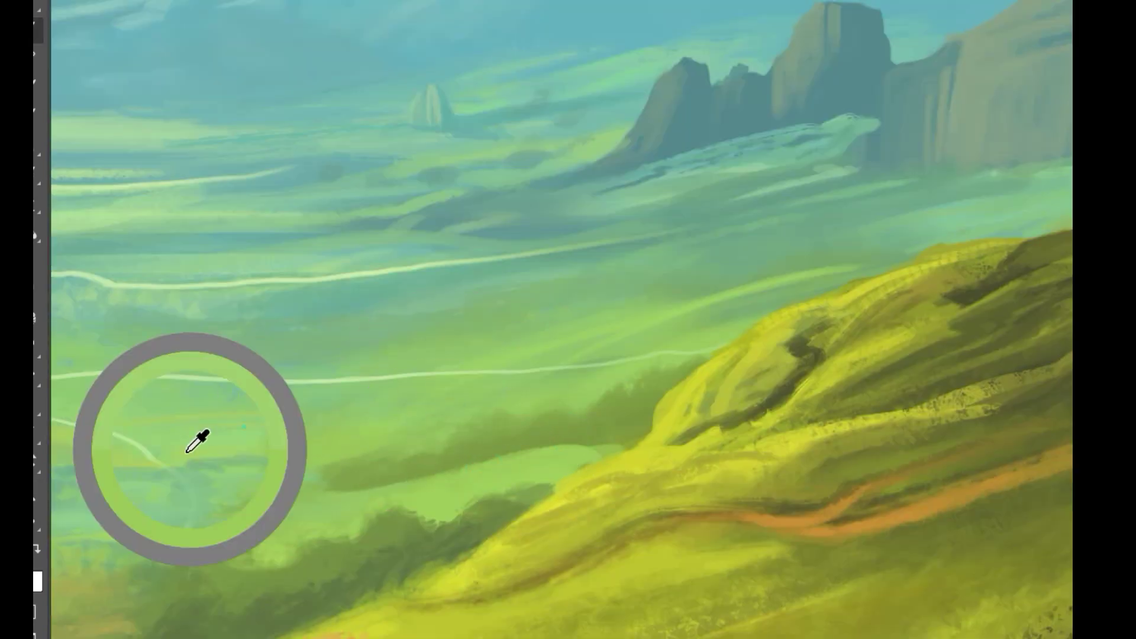
{"action": "scroll", "coordinate": [520, 507], "scroll_direction": "down", "scroll_amount": 5}
{"action": "scroll", "coordinate": [520, 507], "scroll_direction": "up", "scroll_amount": 5}
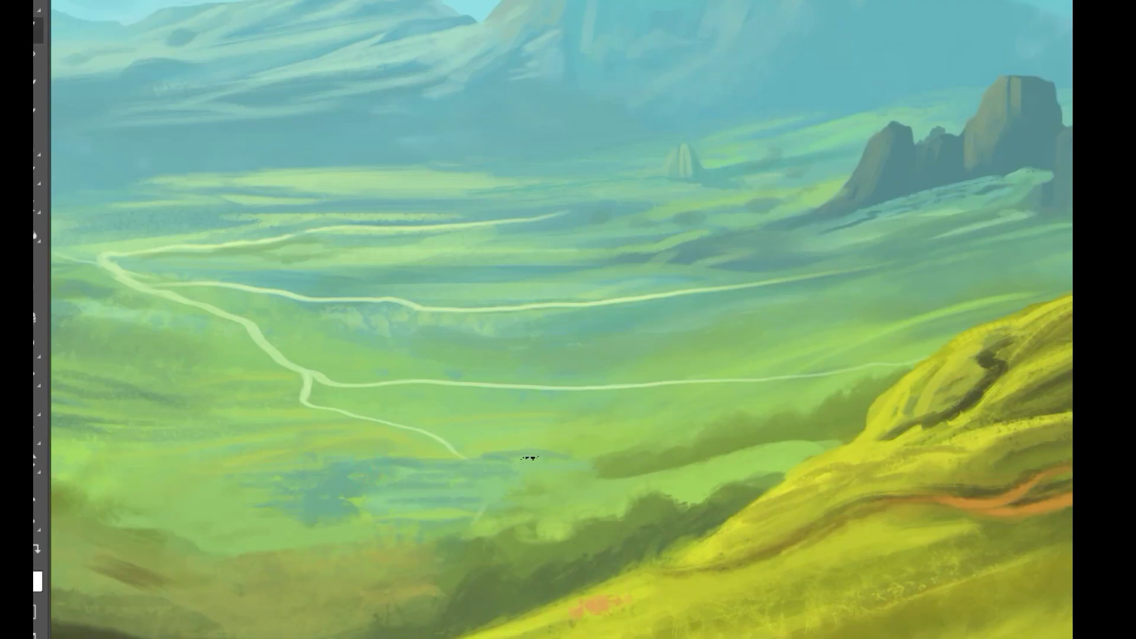
{"action": "scroll", "coordinate": [535, 462], "scroll_direction": "down", "scroll_amount": 5}
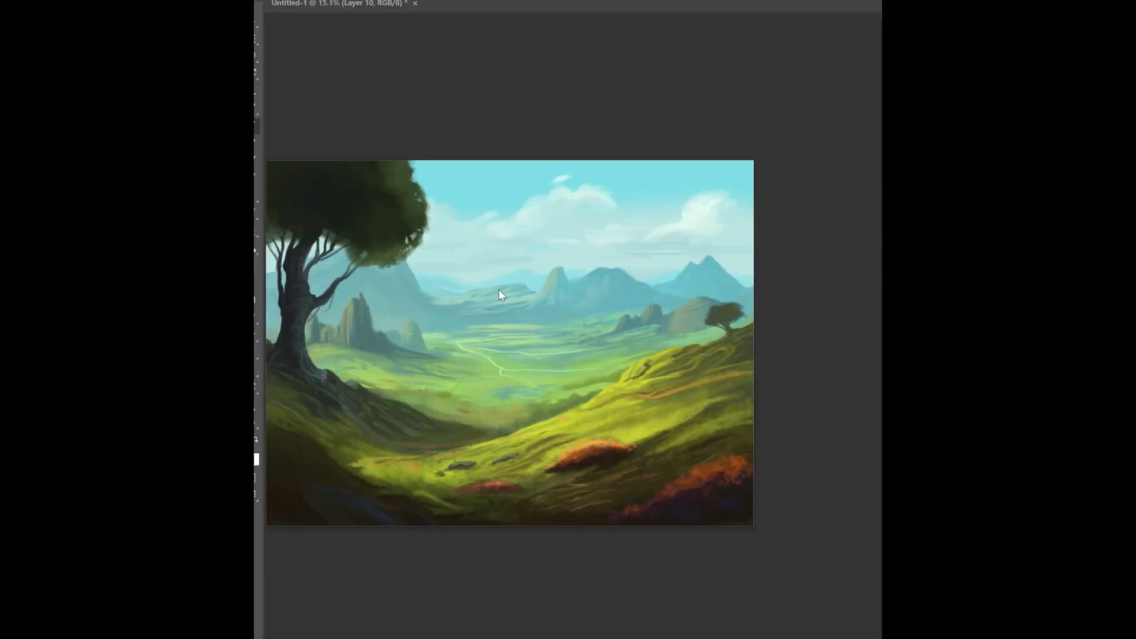
Step: Touch up the far edge of the valley plain beneath the distant hills with short strokes
{"action": "scroll", "coordinate": [443, 311], "scroll_direction": "up", "scroll_amount": 4}
{"action": "scroll", "coordinate": [706, 236], "scroll_direction": "down", "scroll_amount": 4}
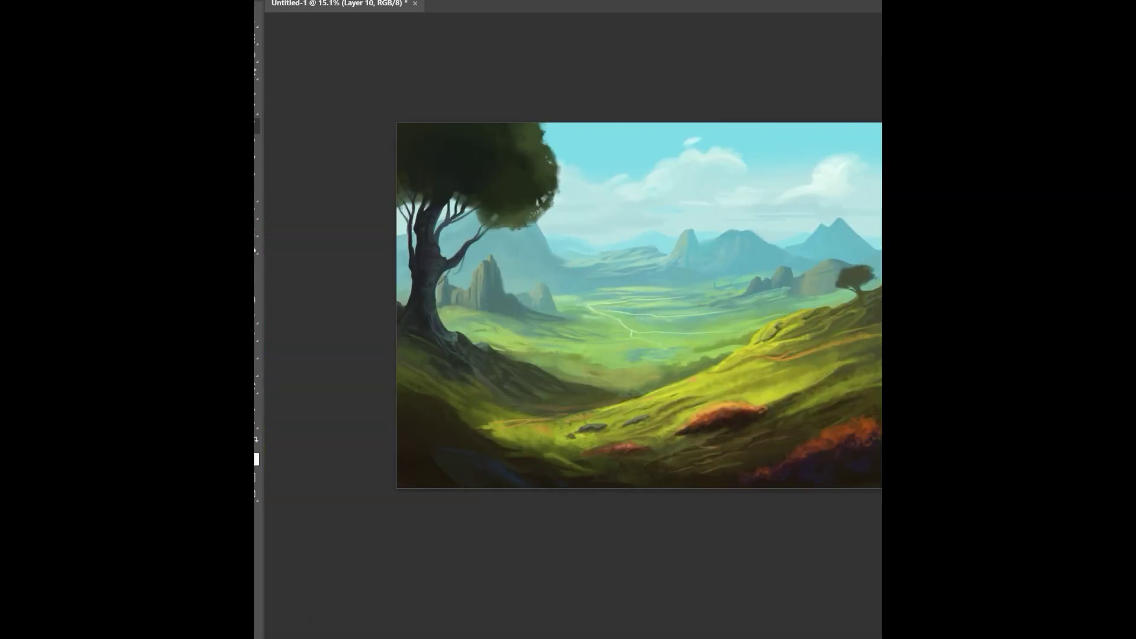
{"action": "left_click", "coordinate": [425, 332], "text": "alt"}
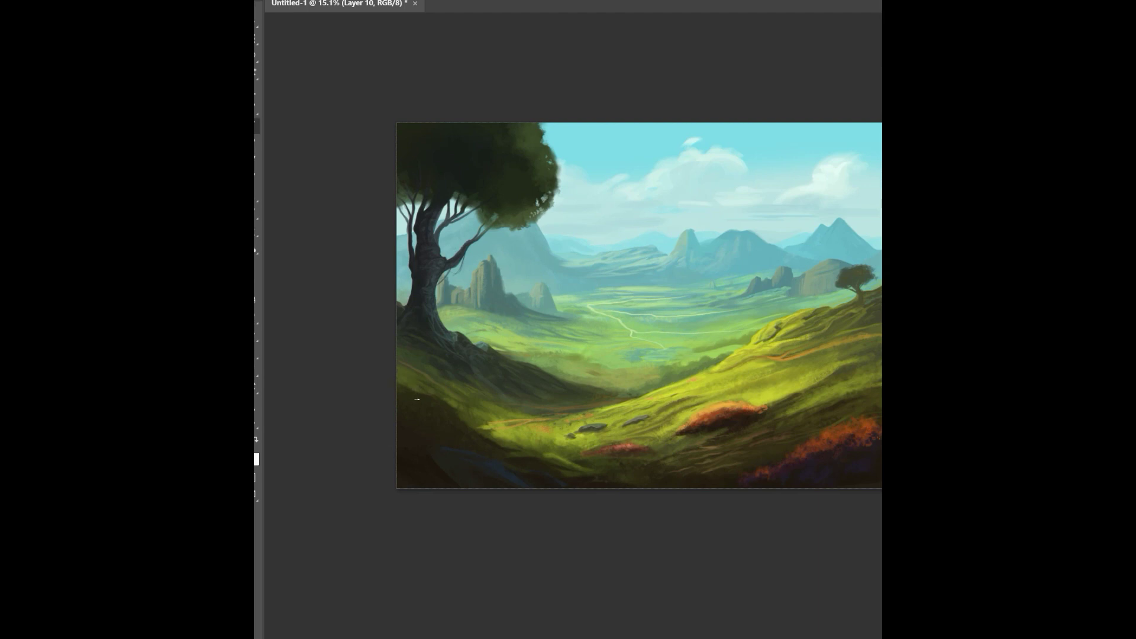
{"action": "scroll", "coordinate": [442, 377], "scroll_direction": "down", "scroll_amount": 3}
{"action": "scroll", "coordinate": [656, 353], "scroll_direction": "up", "scroll_amount": 6}
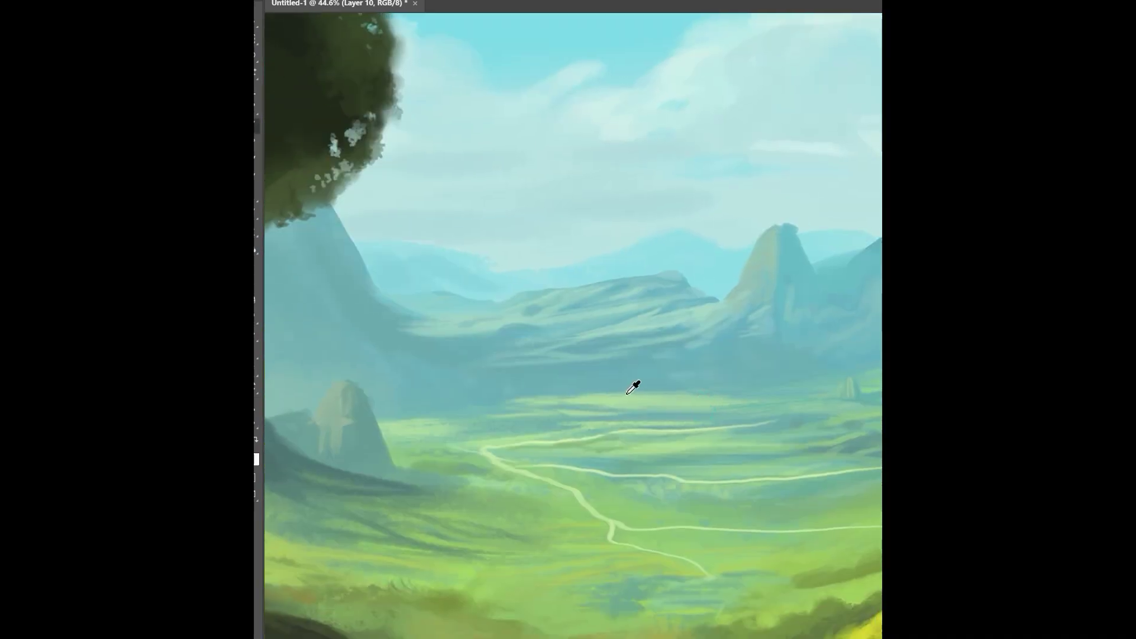
{"action": "left_click_drag", "start_coordinate": [497, 401], "coordinate": [470, 399]}
{"action": "left_click_drag", "start_coordinate": [485, 409], "coordinate": [518, 410]}
{"action": "scroll", "coordinate": [659, 347], "scroll_direction": "down", "scroll_amount": 2}
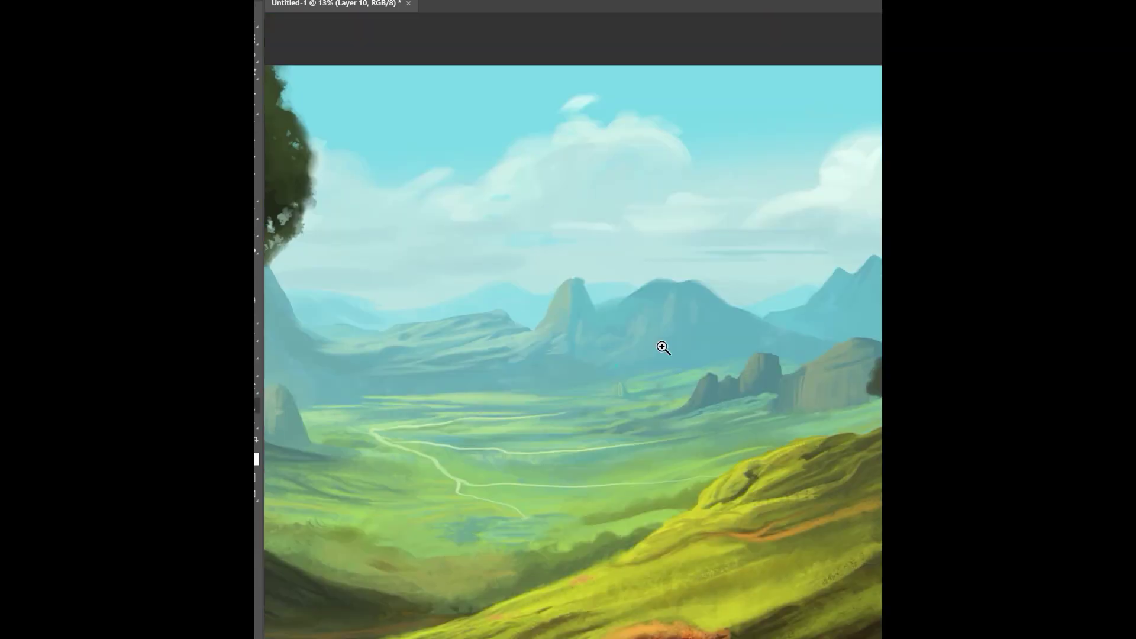
Step: Examine the small pale rock formation and the valley floor around it, both close up and in the whole composition
{"action": "scroll", "coordinate": [609, 385], "scroll_direction": "up", "scroll_amount": 4}
{"action": "scroll", "coordinate": [527, 410], "scroll_direction": "up", "scroll_amount": 3}
{"action": "scroll", "coordinate": [611, 393], "scroll_direction": "down", "scroll_amount": 4}
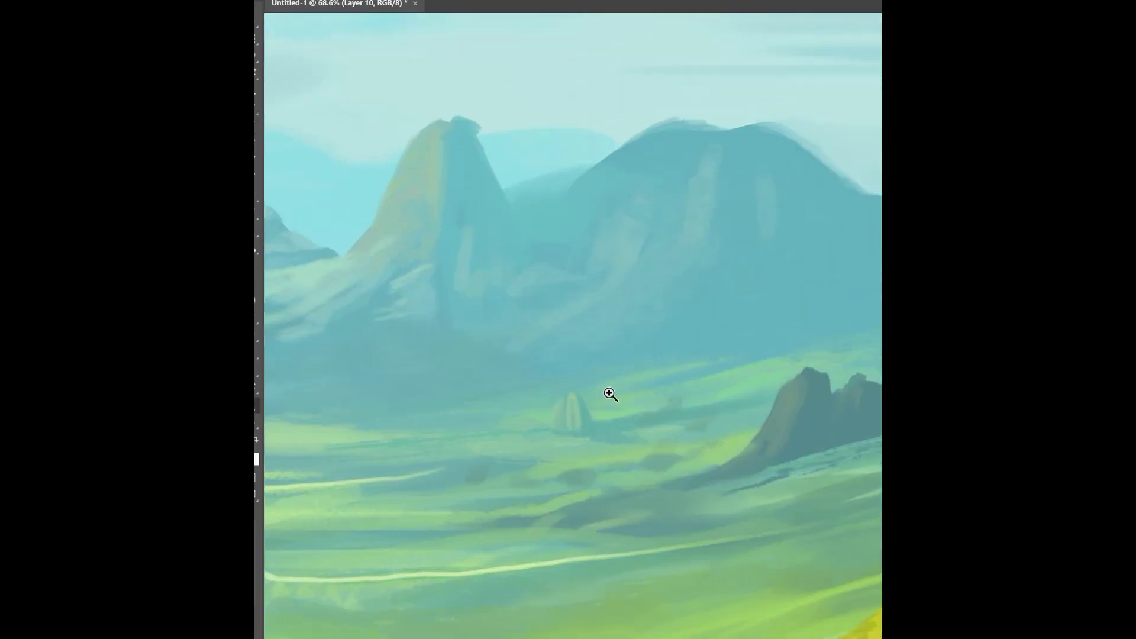
{"action": "scroll", "coordinate": [528, 413], "scroll_direction": "up", "scroll_amount": 4}
{"action": "scroll", "coordinate": [458, 426], "scroll_direction": "down", "scroll_amount": 2}
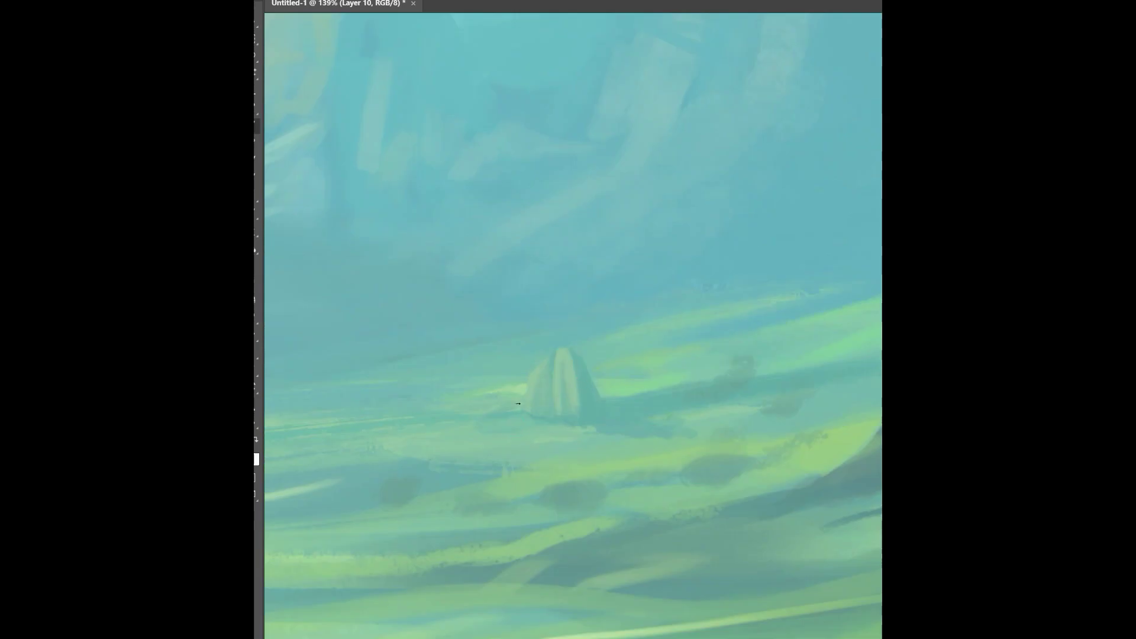
{"action": "scroll", "coordinate": [473, 406], "scroll_direction": "down", "scroll_amount": 4}
{"action": "scroll", "coordinate": [481, 436], "scroll_direction": "up", "scroll_amount": 3}
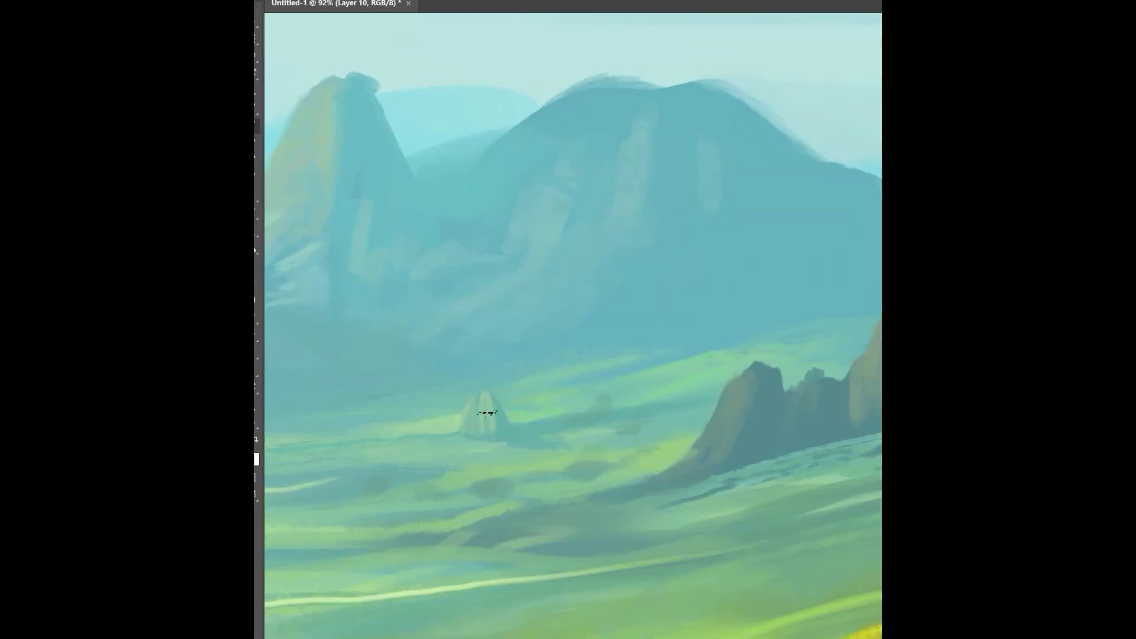
{"action": "scroll", "coordinate": [365, 471], "scroll_direction": "down", "scroll_amount": 4}
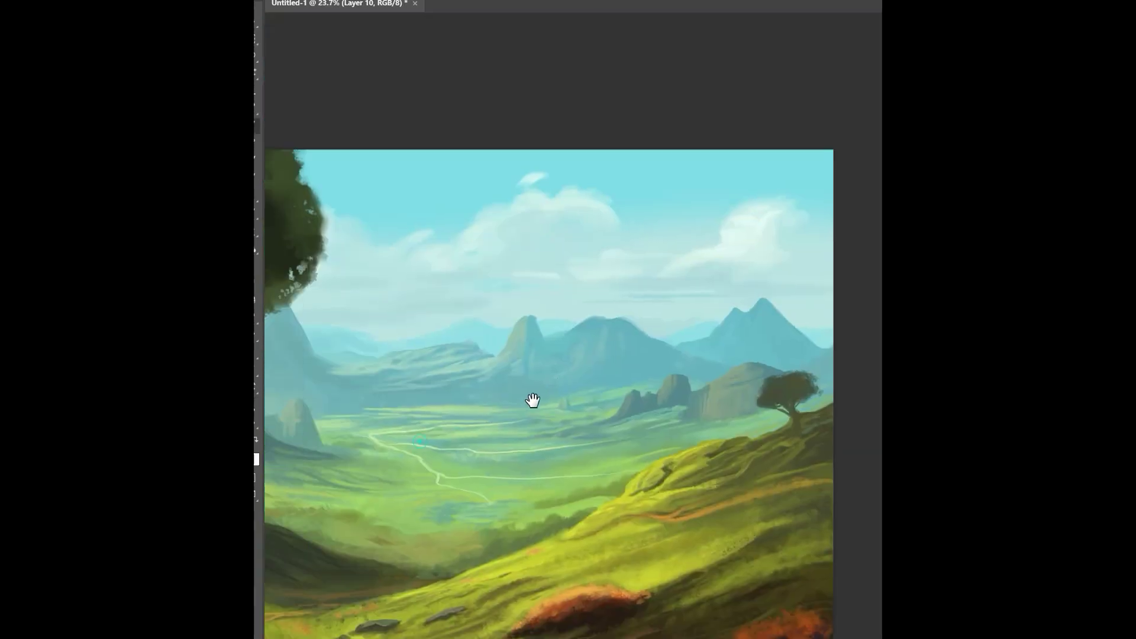
Step: Examine the blue mountains, the brown rocks beside the small tree and the foreground slope at different magnifications
{"action": "scroll", "coordinate": [532, 400], "scroll_direction": "up", "scroll_amount": 4}
{"action": "scroll", "coordinate": [666, 429], "scroll_direction": "down", "scroll_amount": 2}
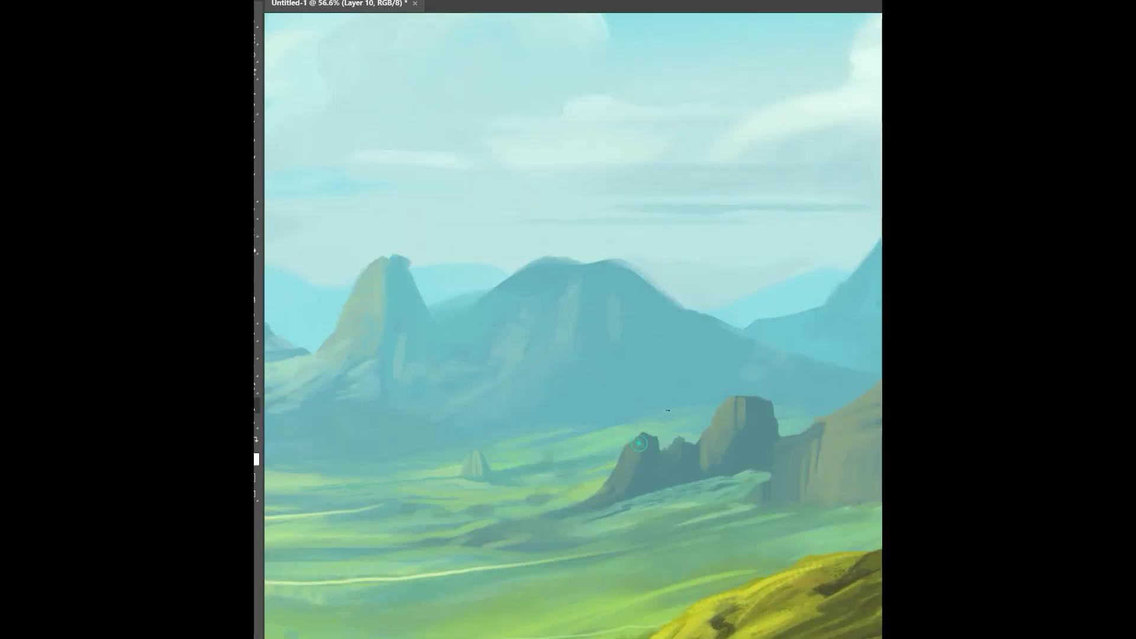
{"action": "scroll", "coordinate": [599, 490], "scroll_direction": "down", "scroll_amount": 3}
{"action": "scroll", "coordinate": [674, 445], "scroll_direction": "up", "scroll_amount": 4}
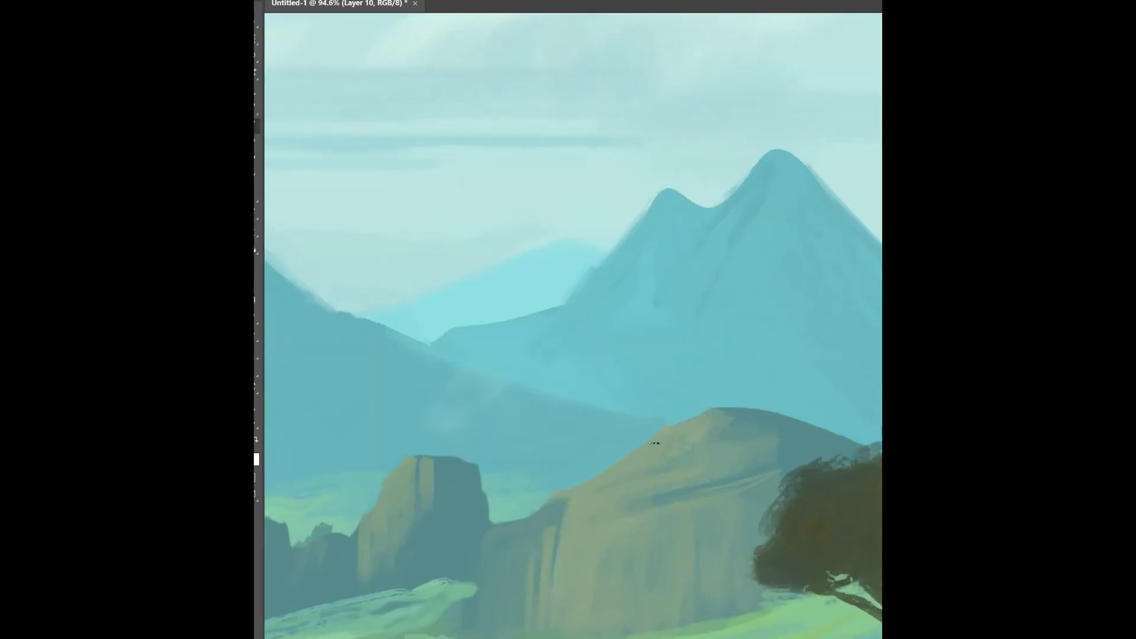
{"action": "scroll", "coordinate": [725, 459], "scroll_direction": "down", "scroll_amount": 3}
{"action": "scroll", "coordinate": [731, 456], "scroll_direction": "up", "scroll_amount": 3}
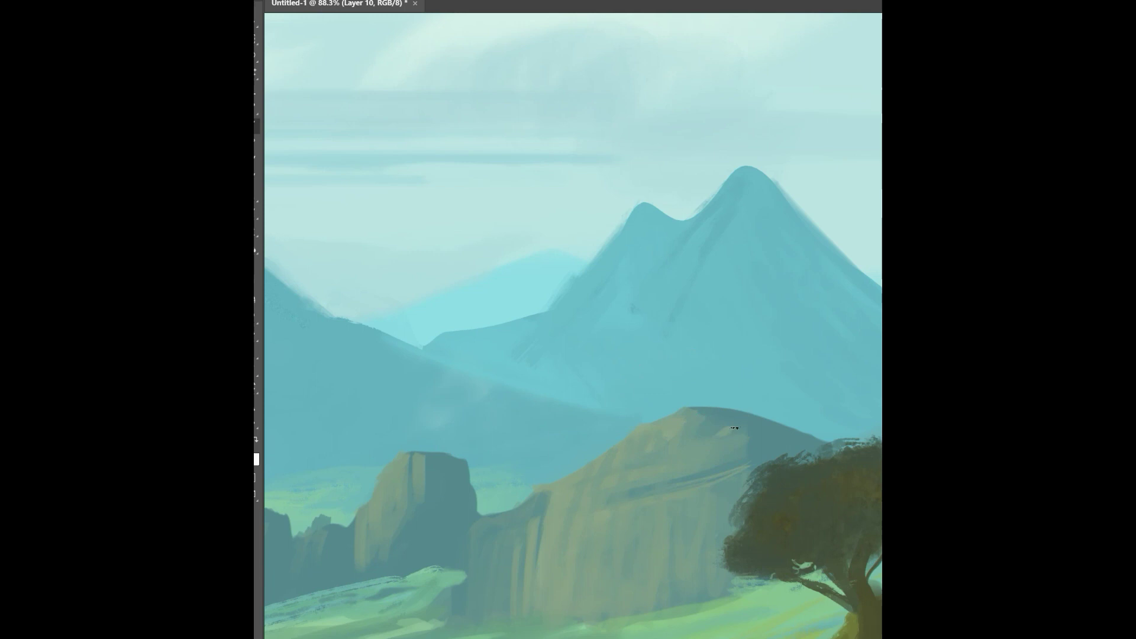
{"action": "scroll", "coordinate": [740, 453], "scroll_direction": "down", "scroll_amount": 3}
{"action": "scroll", "coordinate": [730, 456], "scroll_direction": "up", "scroll_amount": 3}
{"action": "scroll", "coordinate": [602, 435], "scroll_direction": "down", "scroll_amount": 3}
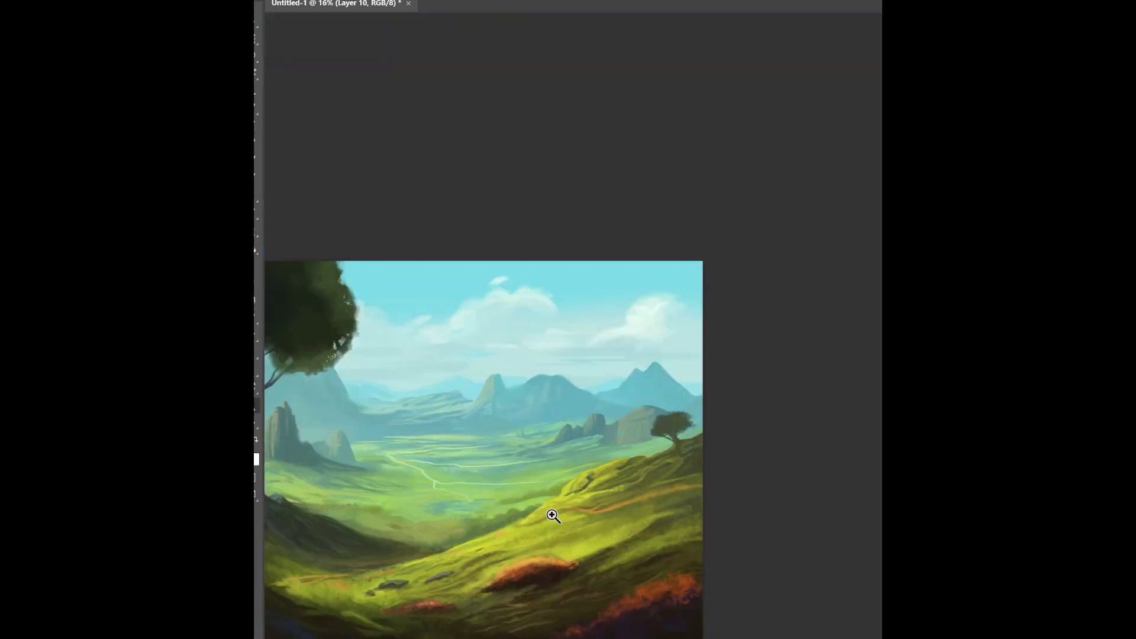
{"action": "scroll", "coordinate": [619, 405], "scroll_direction": "up", "scroll_amount": 2}
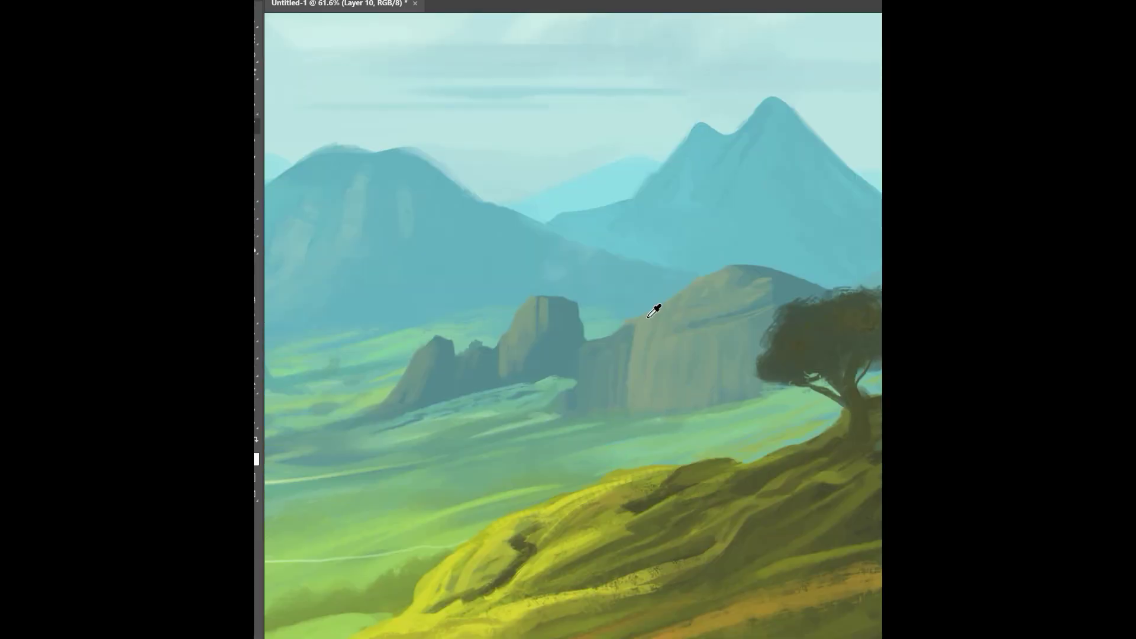
{"action": "scroll", "coordinate": [680, 292], "scroll_direction": "down", "scroll_amount": 3}
{"action": "scroll", "coordinate": [576, 355], "scroll_direction": "up", "scroll_amount": 3}
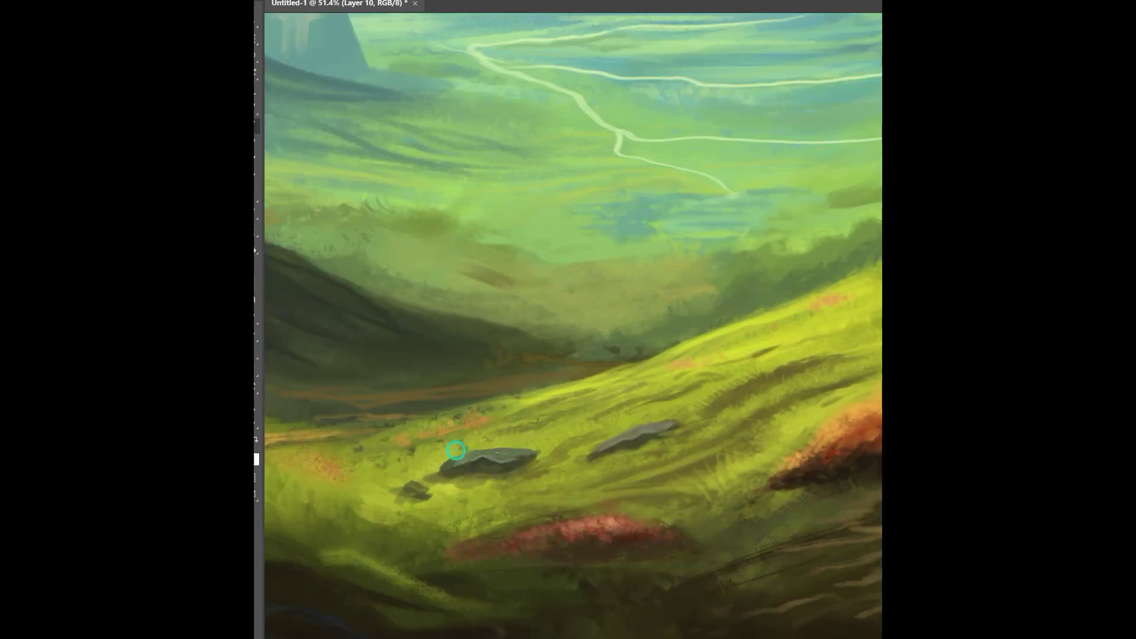
Step: Touch up the grass and earthy patches where the dark slope meets the sunlit hill near the rocks, using sampled colours
{"action": "left_click", "coordinate": [576, 355], "text": "alt"}
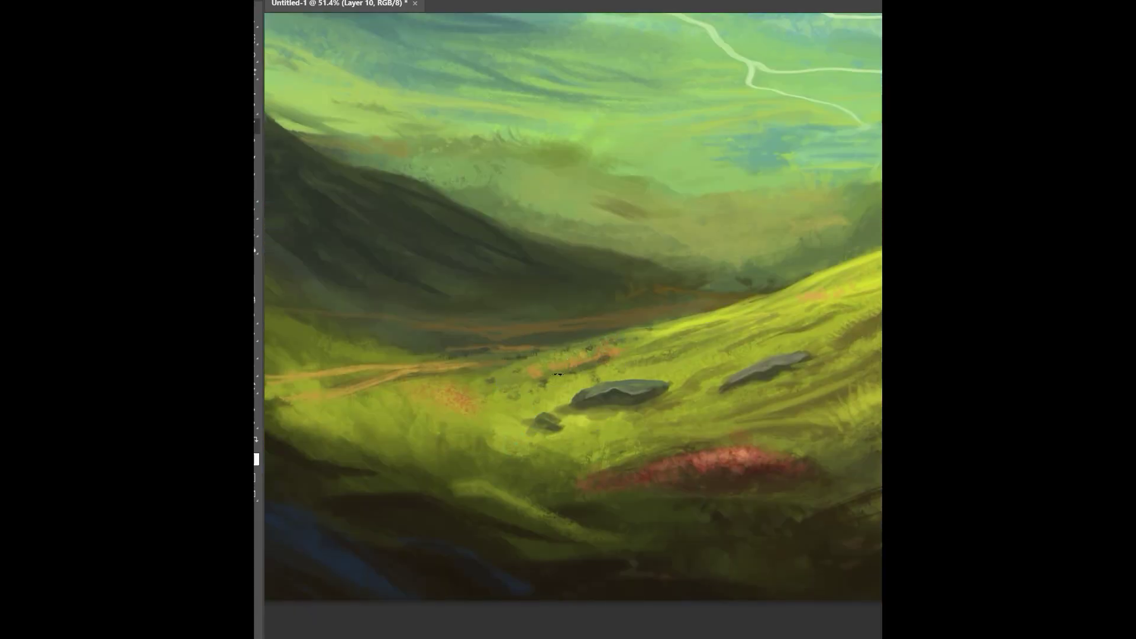
{"action": "scroll", "coordinate": [559, 373], "scroll_direction": "down", "scroll_amount": 3}
{"action": "scroll", "coordinate": [559, 373], "scroll_direction": "up", "scroll_amount": 3}
{"action": "left_click", "coordinate": [520, 342], "text": "alt"}
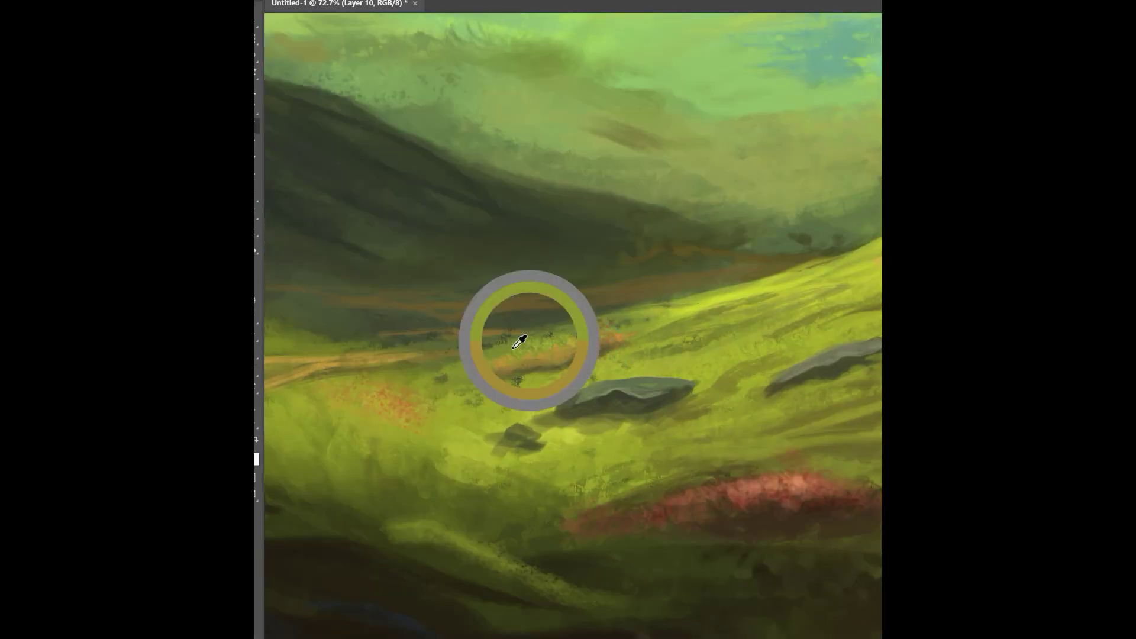
{"action": "scroll", "coordinate": [438, 378], "scroll_direction": "down", "scroll_amount": 3}
{"action": "scroll", "coordinate": [509, 385], "scroll_direction": "up", "scroll_amount": 3}
{"action": "left_click", "coordinate": [585, 339], "text": "alt"}
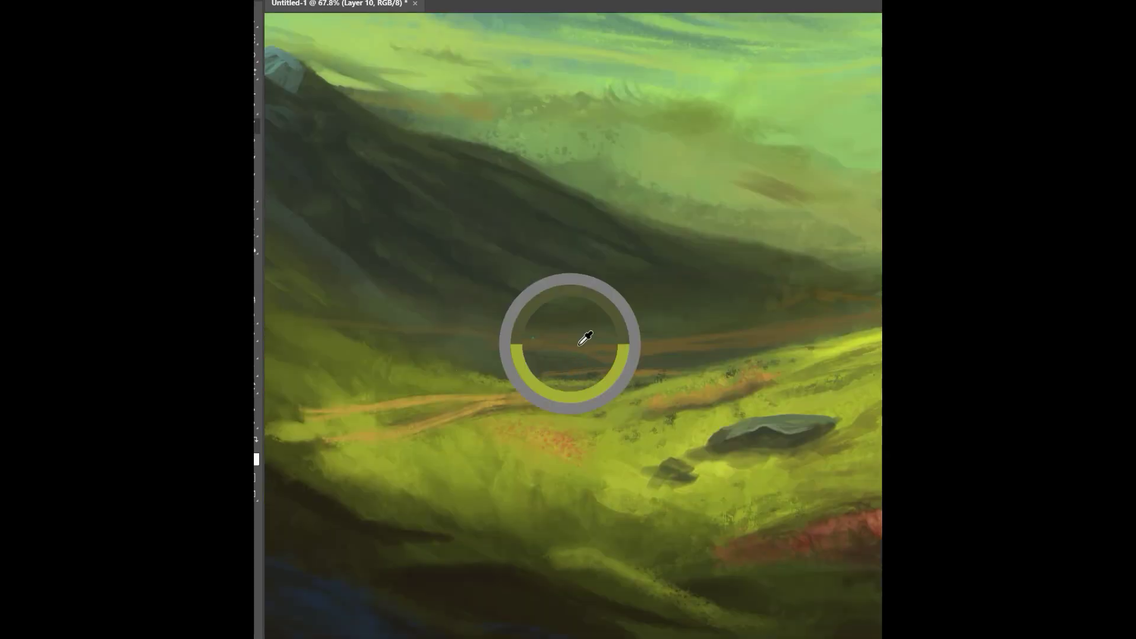
{"action": "scroll", "coordinate": [540, 336], "scroll_direction": "down", "scroll_amount": 3}
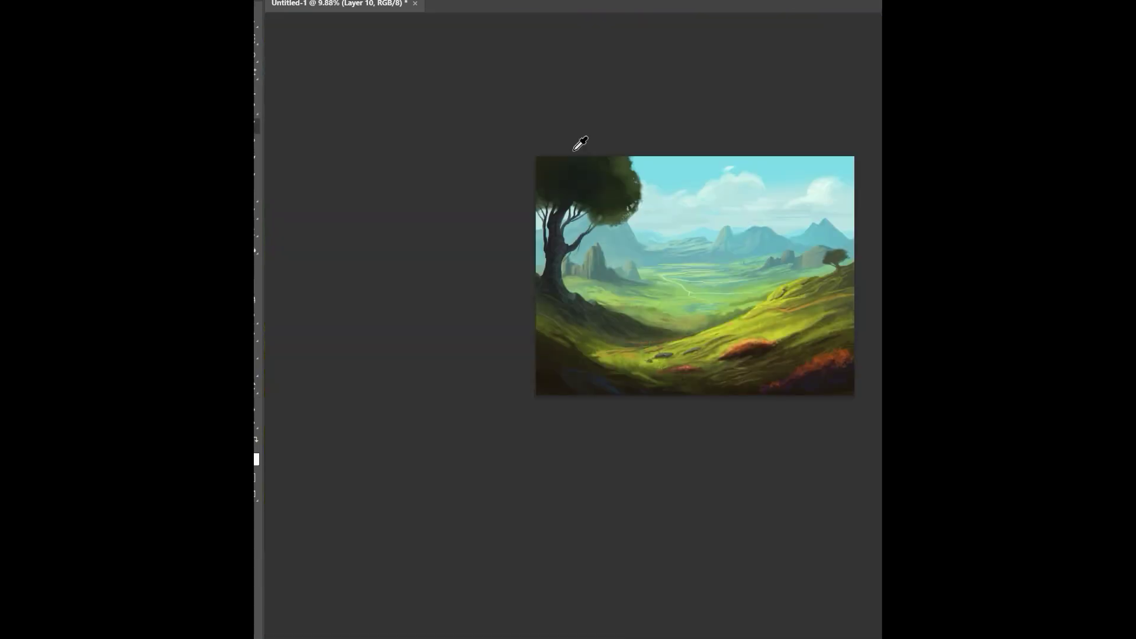
Step: Extend the large tree's valley-side branches into the canopy with thin dark twigs in sampled bark tones
{"action": "scroll", "coordinate": [574, 150], "scroll_direction": "up", "scroll_amount": 3}
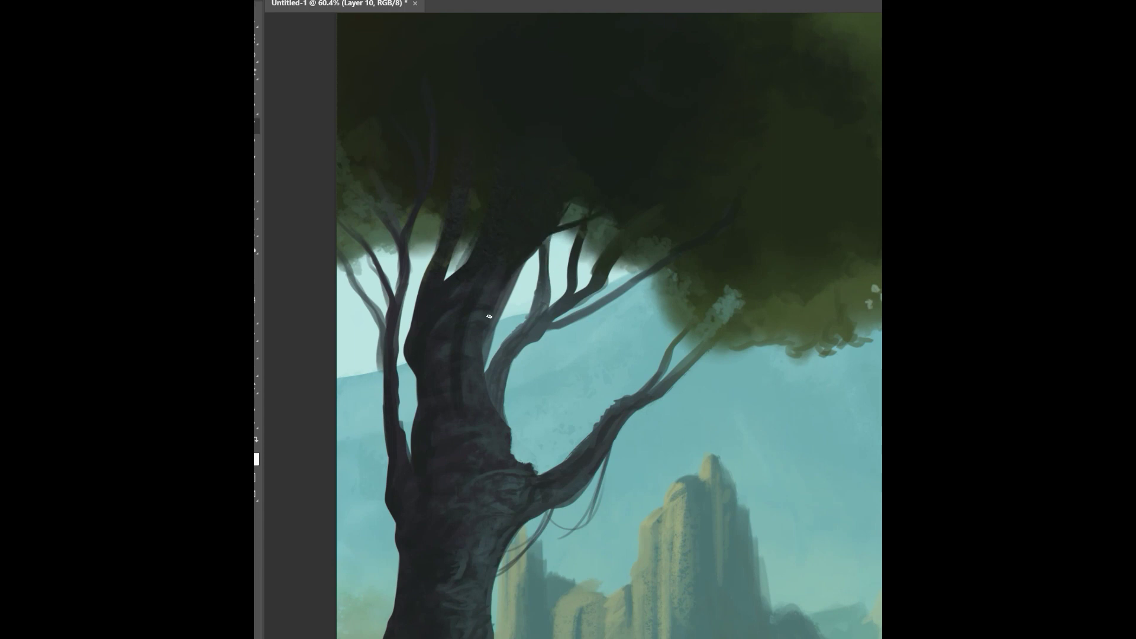
{"action": "scroll", "coordinate": [489, 317], "scroll_direction": "down", "scroll_amount": 1}
{"action": "left_click", "coordinate": [546, 306], "text": "alt"}
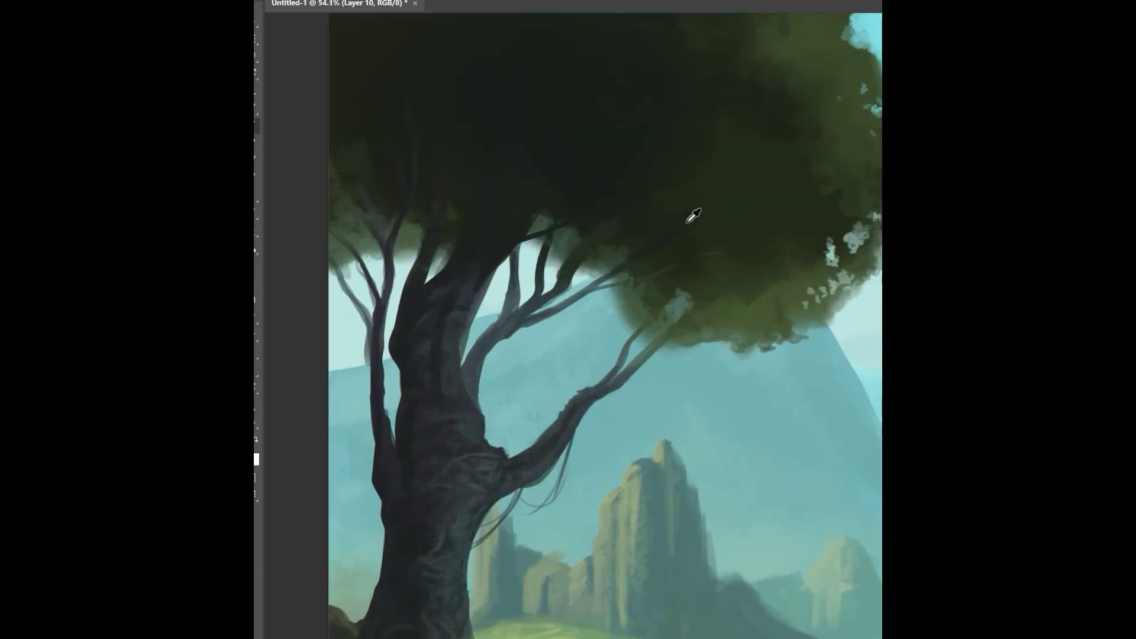
{"action": "mouse_move", "coordinate": [583, 288]}
{"action": "left_mouse_down"}
{"action": "mouse_move", "coordinate": [621, 247]}
{"action": "mouse_move", "coordinate": [609, 267]}
{"action": "left_mouse_up"}
{"action": "scroll", "coordinate": [675, 248], "scroll_direction": "down", "scroll_amount": 3}
{"action": "scroll", "coordinate": [675, 249], "scroll_direction": "up", "scroll_amount": 3}
{"action": "left_click_drag", "start_coordinate": [607, 333], "coordinate": [737, 266]}
{"action": "left_click_drag", "start_coordinate": [622, 325], "coordinate": [699, 292]}
{"action": "scroll", "coordinate": [610, 324], "scroll_direction": "down", "scroll_amount": 8}
{"action": "scroll", "coordinate": [694, 260], "scroll_direction": "up", "scroll_amount": 8}
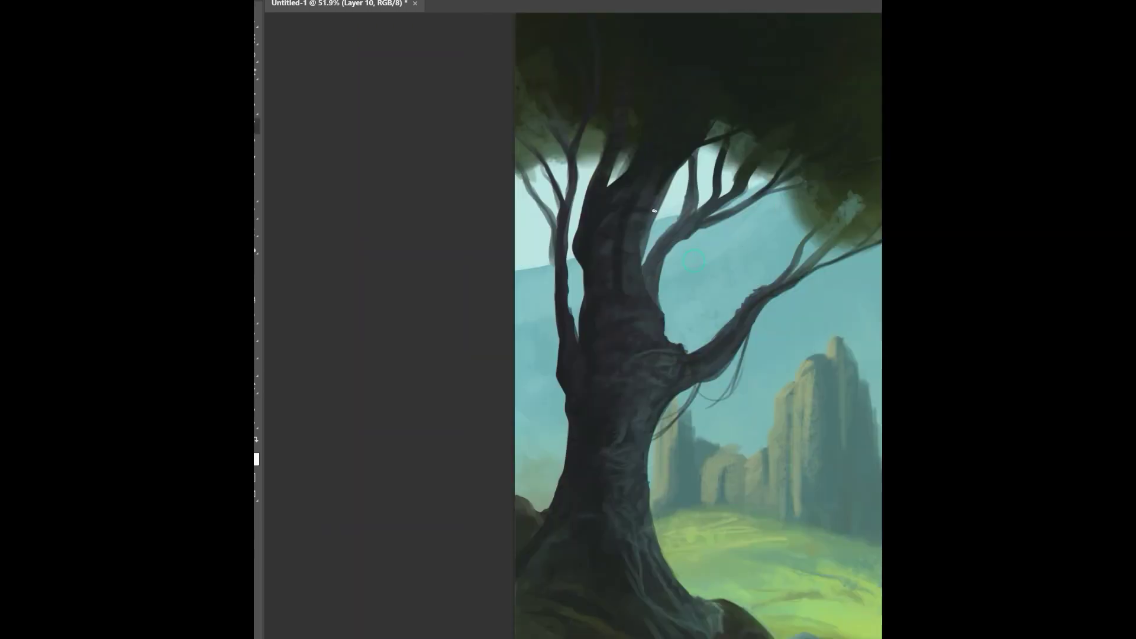
Step: Add curved bark strokes to the upper trunk of the large tree
{"action": "scroll", "coordinate": [662, 336], "scroll_direction": "down", "scroll_amount": 6}
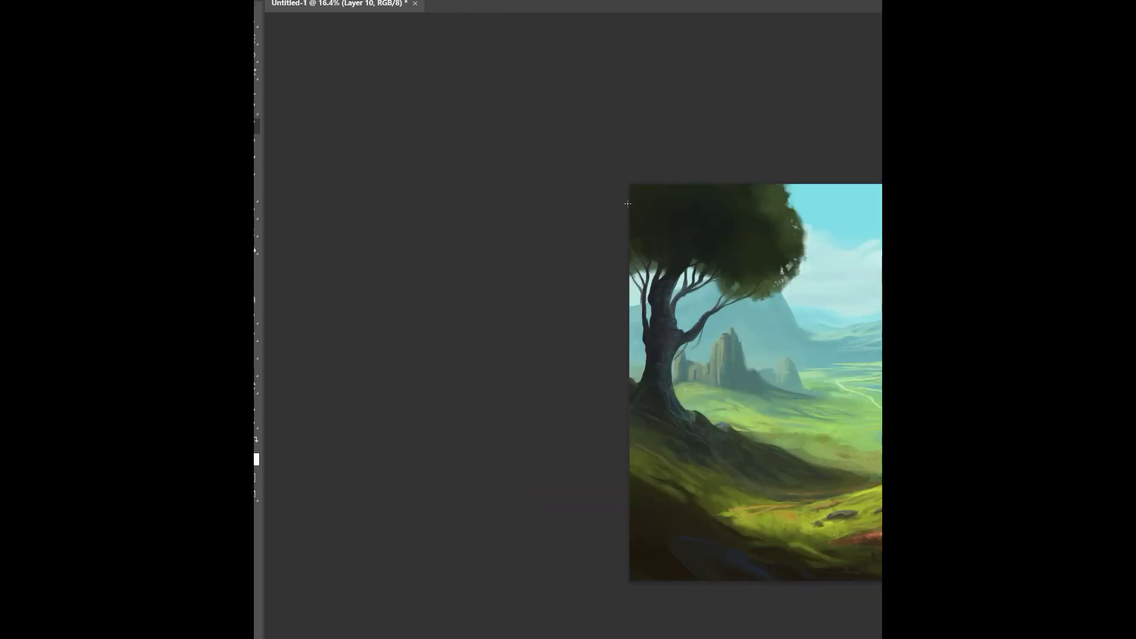
{"action": "scroll", "coordinate": [727, 304], "scroll_direction": "up", "scroll_amount": 10}
{"action": "left_click_drag", "start_coordinate": [630, 263], "coordinate": [671, 281]}
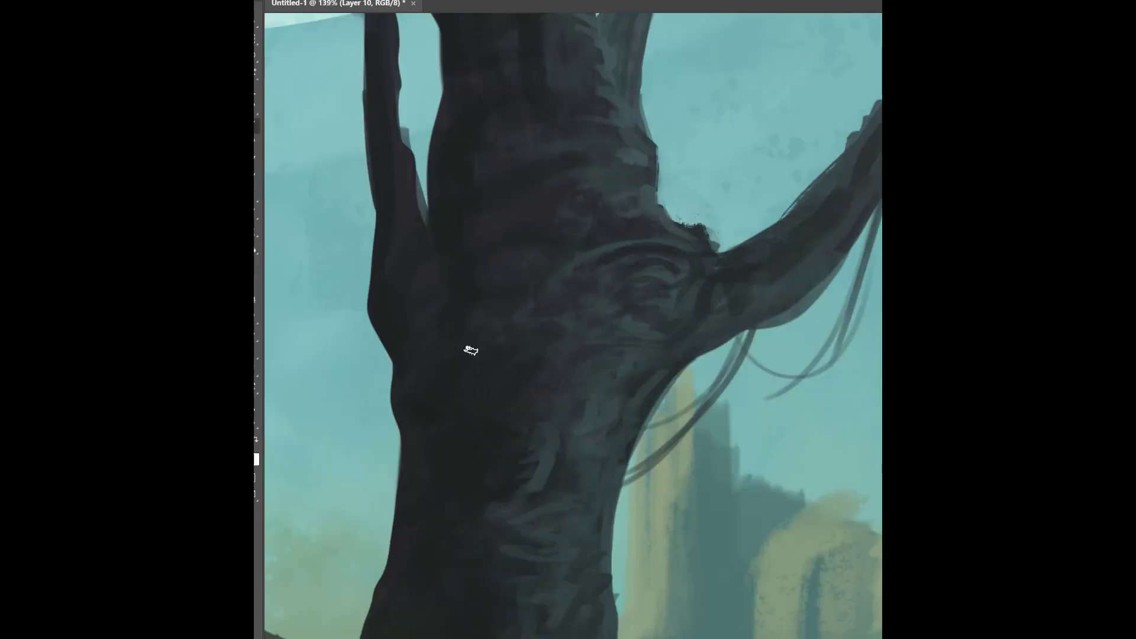
{"action": "scroll", "coordinate": [499, 263], "scroll_direction": "down", "scroll_amount": 6}
{"action": "scroll", "coordinate": [464, 254], "scroll_direction": "up", "scroll_amount": 5}
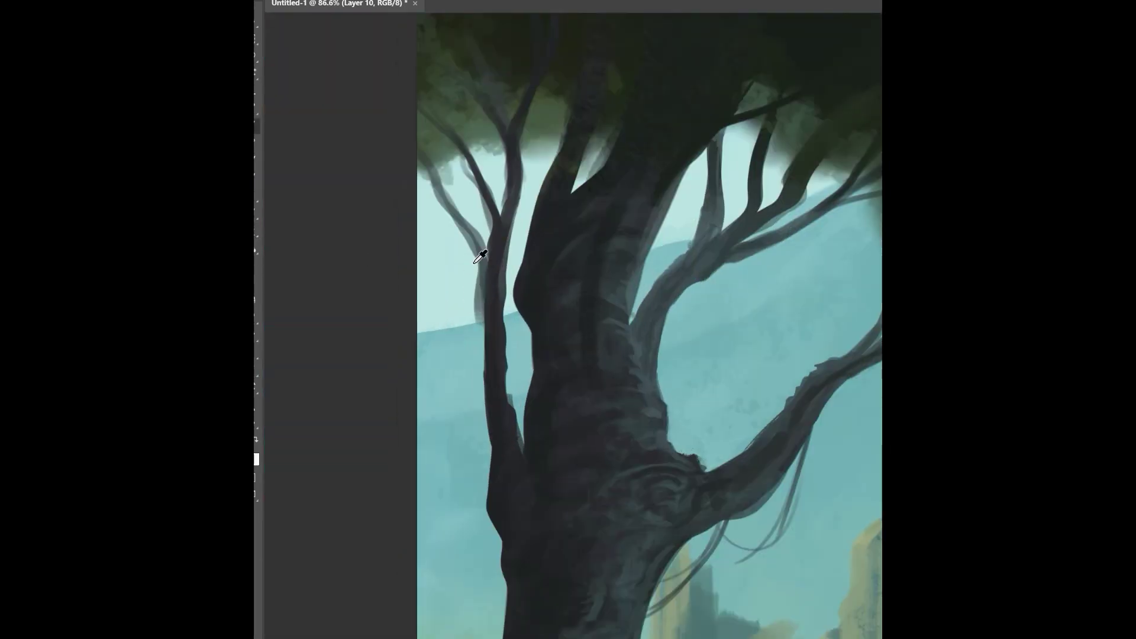
{"action": "scroll", "coordinate": [479, 299], "scroll_direction": "down", "scroll_amount": 6}
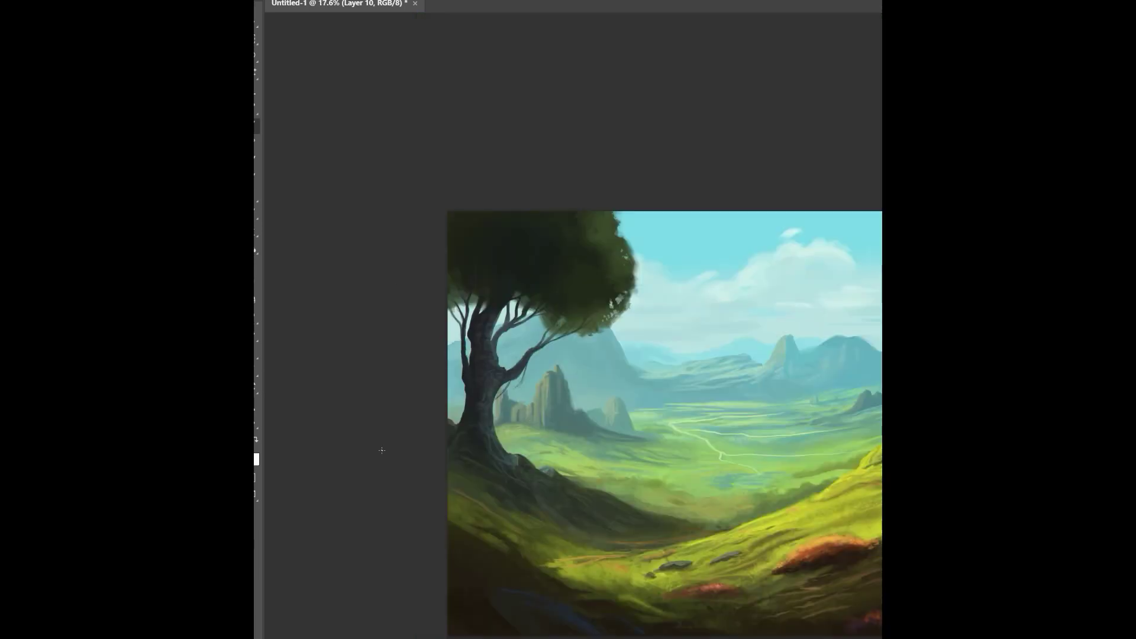
Step: Refine the slender outer branch beside the large tree's trunk and blend its small fork into it
{"action": "scroll", "coordinate": [674, 258], "scroll_direction": "up", "scroll_amount": 5}
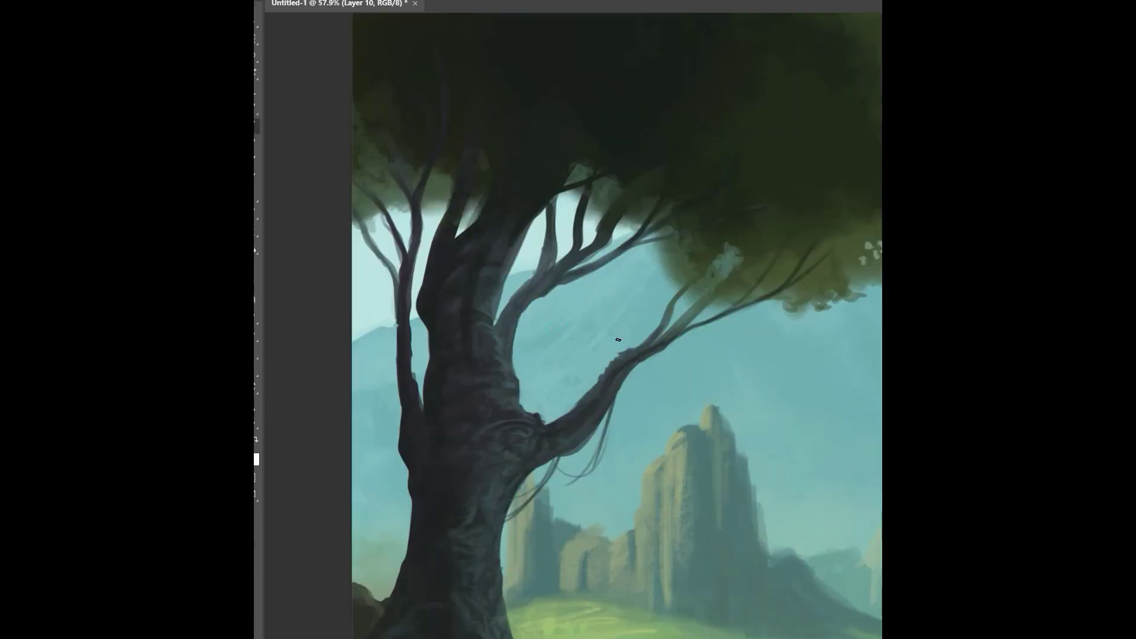
{"action": "scroll", "coordinate": [394, 323], "scroll_direction": "up", "scroll_amount": 5}
{"action": "left_click_drag", "start_coordinate": [398, 252], "coordinate": [396, 349]}
{"action": "left_click_drag", "start_coordinate": [393, 325], "coordinate": [406, 423]}
{"action": "scroll", "coordinate": [425, 429], "scroll_direction": "down", "scroll_amount": 6}
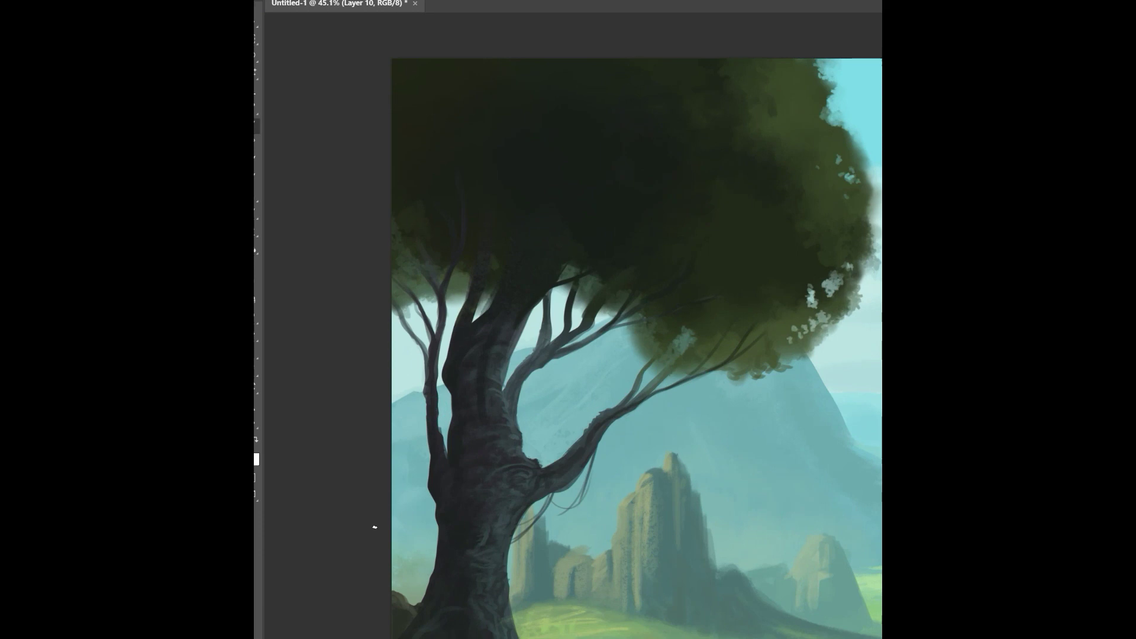
Step: Examine the valley paths and the surrounding plain, both close up and in the whole composition
{"action": "scroll", "coordinate": [375, 526], "scroll_direction": "down", "scroll_amount": 5}
{"action": "scroll", "coordinate": [717, 360], "scroll_direction": "up", "scroll_amount": 5}
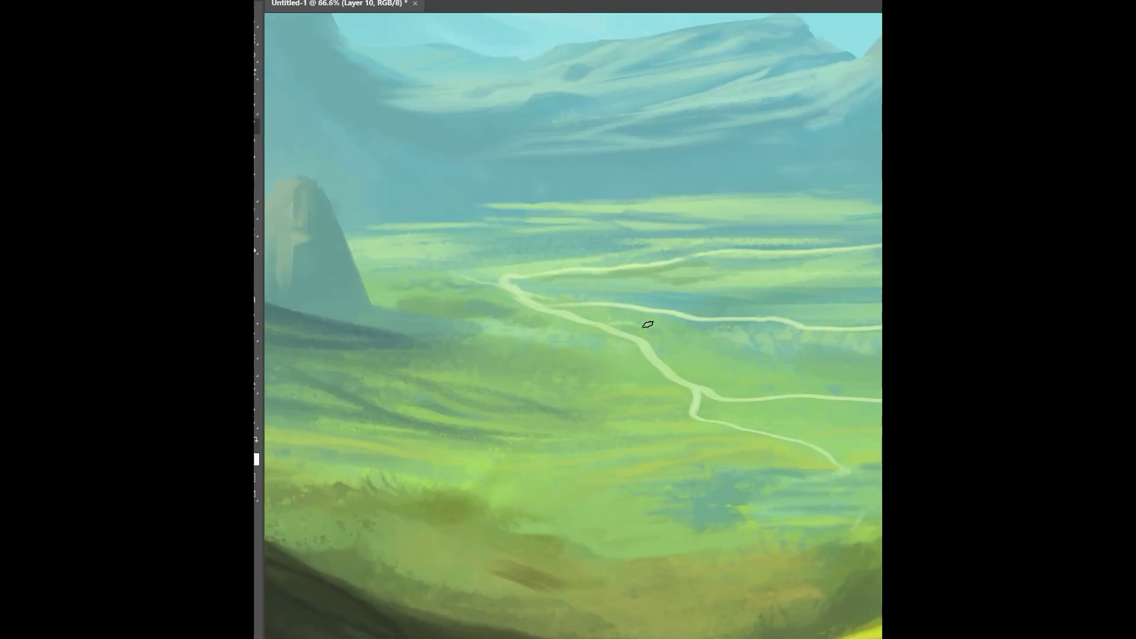
{"action": "scroll", "coordinate": [497, 317], "scroll_direction": "down", "scroll_amount": 6}
{"action": "scroll", "coordinate": [506, 362], "scroll_direction": "up", "scroll_amount": 4}
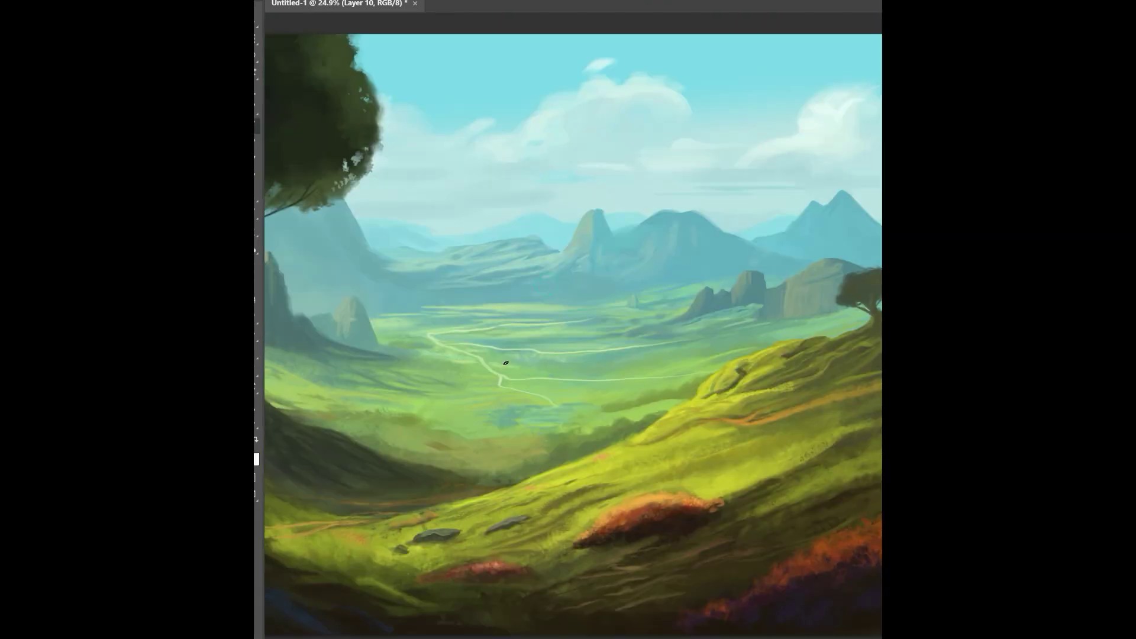
{"action": "left_click", "coordinate": [454, 349], "text": "alt"}
{"action": "scroll", "coordinate": [496, 369], "scroll_direction": "down", "scroll_amount": 6}
{"action": "scroll", "coordinate": [727, 385], "scroll_direction": "up", "scroll_amount": 6}
{"action": "mouse_move", "coordinate": [568, 330]}
{"action": "left_mouse_down"}
{"action": "mouse_move", "coordinate": [550, 330]}
{"action": "mouse_move", "coordinate": [546, 382]}
{"action": "left_mouse_up"}
{"action": "mouse_move", "coordinate": [615, 295]}
{"action": "left_mouse_down"}
{"action": "mouse_move", "coordinate": [681, 298]}
{"action": "mouse_move", "coordinate": [712, 342]}
{"action": "left_mouse_up"}
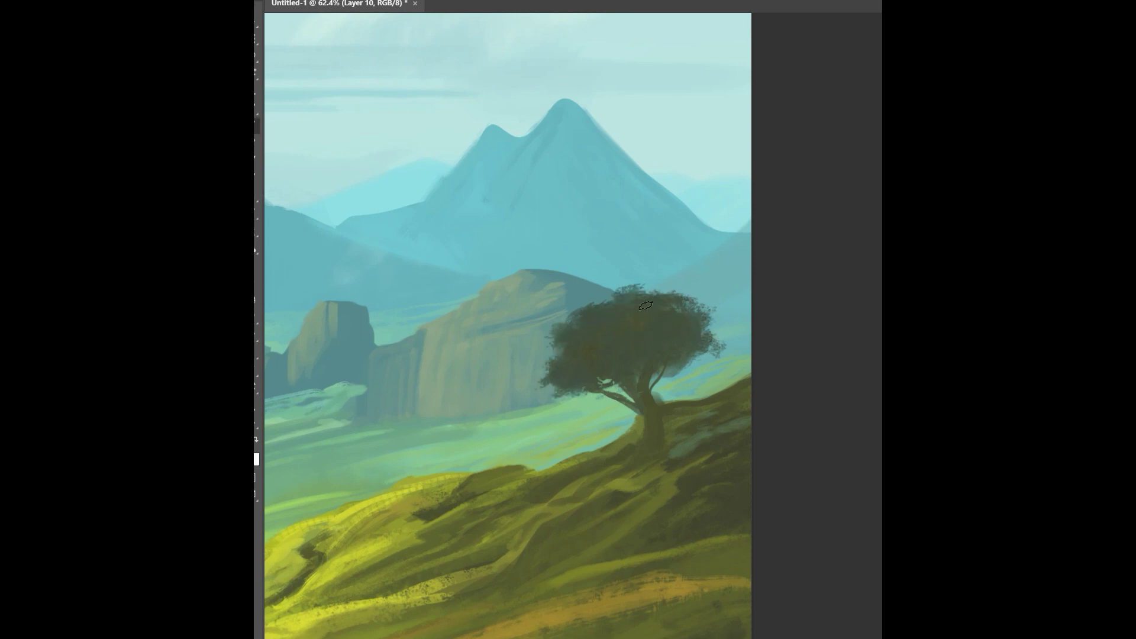
Step: Refine the small hilltop tree's trunk, branches and foliage gaps with sampled colours, undoing one stray change
{"action": "key", "text": "l"}
{"action": "scroll", "coordinate": [683, 445], "scroll_direction": "up", "scroll_amount": 4}
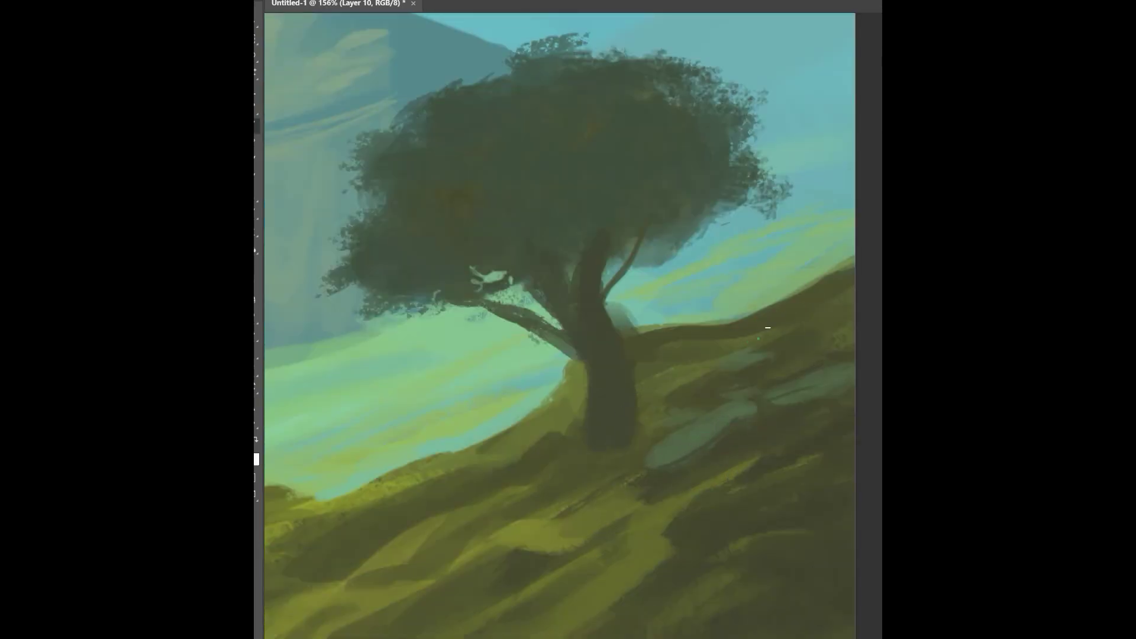
{"action": "key", "text": "ctrl+z"}
{"action": "left_click_drag", "start_coordinate": [617, 316], "coordinate": [624, 332]}
{"action": "left_click_drag", "start_coordinate": [600, 287], "coordinate": [633, 243]}
{"action": "scroll", "coordinate": [637, 254], "scroll_direction": "down", "scroll_amount": 1}
{"action": "left_click", "coordinate": [633, 264], "text": "alt"}
{"action": "left_click", "coordinate": [599, 293], "text": "alt"}
{"action": "mouse_move", "coordinate": [615, 280]}
{"action": "left_mouse_down"}
{"action": "mouse_move", "coordinate": [606, 289]}
{"action": "mouse_move", "coordinate": [601, 273]}
{"action": "left_mouse_up"}
{"action": "scroll", "coordinate": [576, 280], "scroll_direction": "down", "scroll_amount": 10}
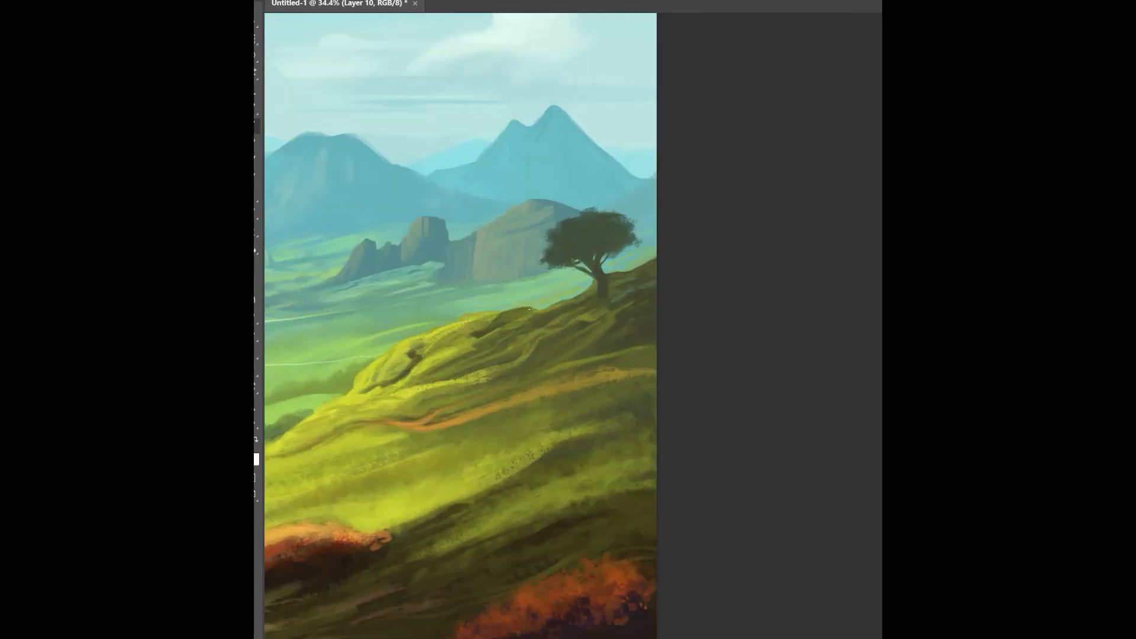
Step: Reshape the small pale rock formation on the valley plain and soften its shaded side and base
{"action": "scroll", "coordinate": [598, 173], "scroll_direction": "up", "scroll_amount": 3}
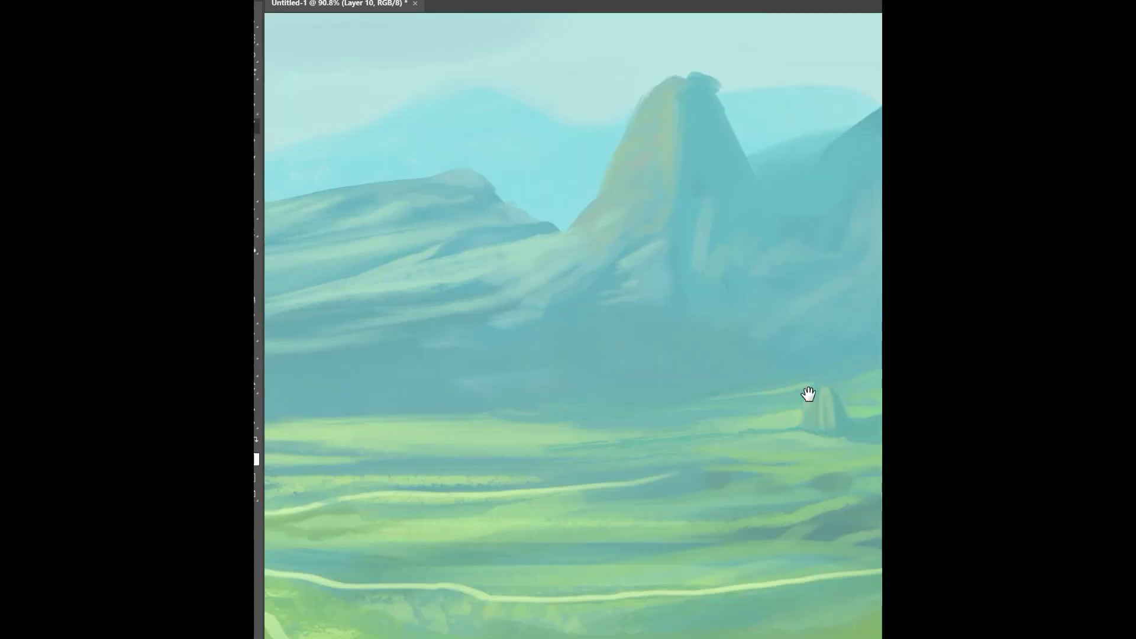
{"action": "left_click_drag", "start_coordinate": [808, 396], "coordinate": [863, 361]}
{"action": "left_click_drag", "start_coordinate": [863, 361], "coordinate": [742, 365]}
{"action": "scroll", "coordinate": [743, 378], "scroll_direction": "up", "scroll_amount": 5}
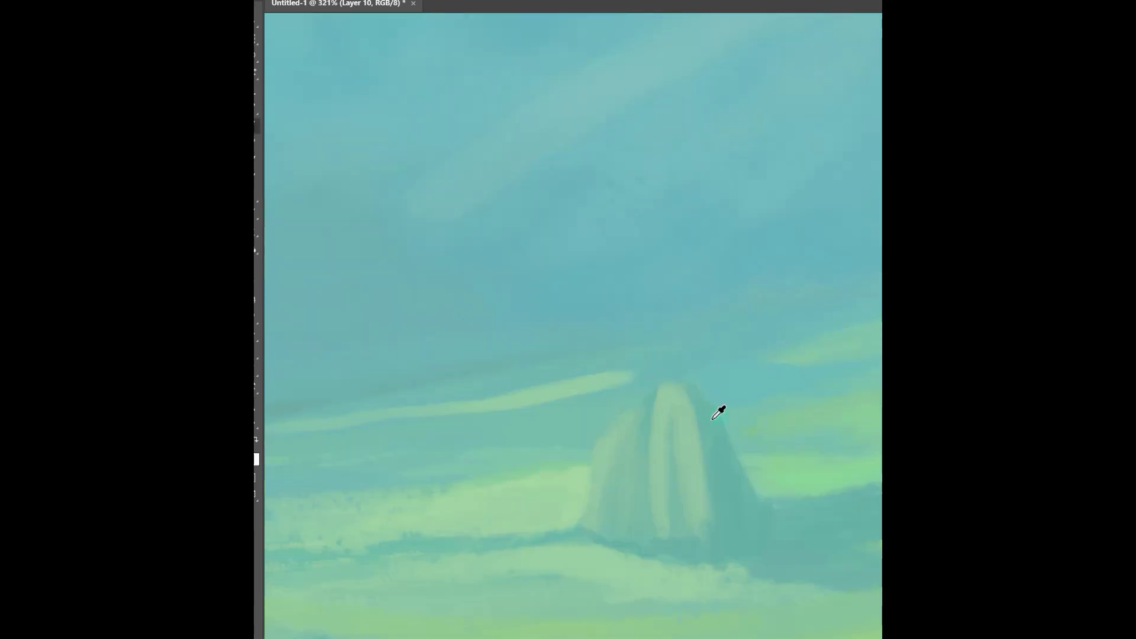
{"action": "scroll", "coordinate": [680, 391], "scroll_direction": "down", "scroll_amount": 4}
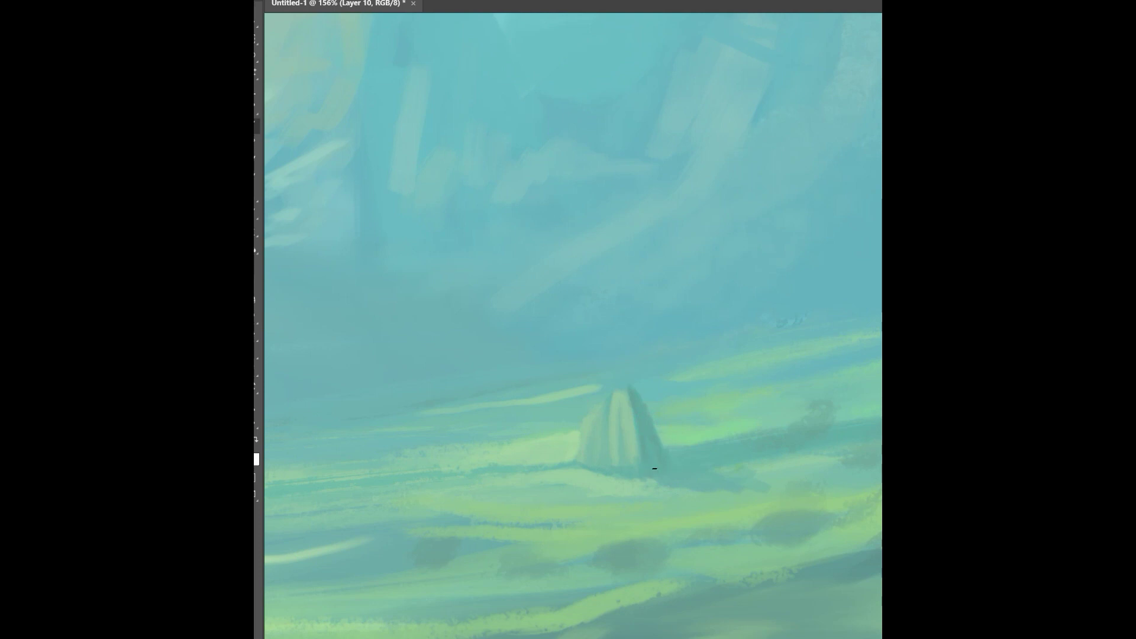
{"action": "scroll", "coordinate": [644, 389], "scroll_direction": "down", "scroll_amount": 10}
{"action": "scroll", "coordinate": [629, 395], "scroll_direction": "up", "scroll_amount": 10}
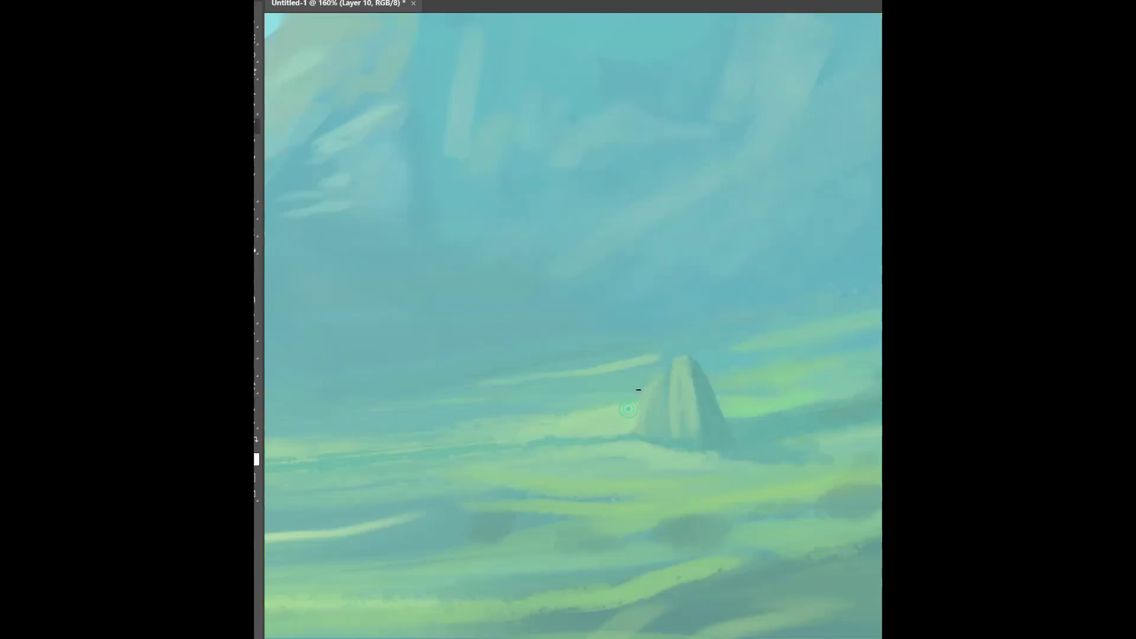
{"action": "scroll", "coordinate": [637, 389], "scroll_direction": "down", "scroll_amount": 12}
{"action": "scroll", "coordinate": [556, 396], "scroll_direction": "up", "scroll_amount": 1}
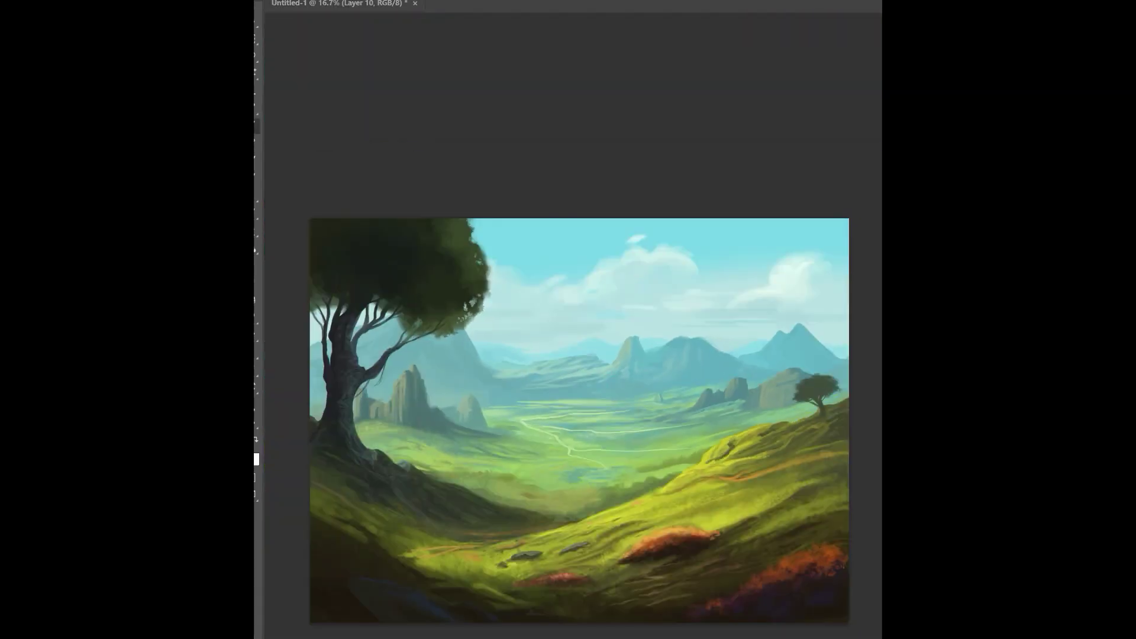
Step: Clean up the summits of the distant rocky peak and the broad blue mountain beside it with sampled sky colour
{"action": "scroll", "coordinate": [724, 378], "scroll_direction": "up", "scroll_amount": 4}
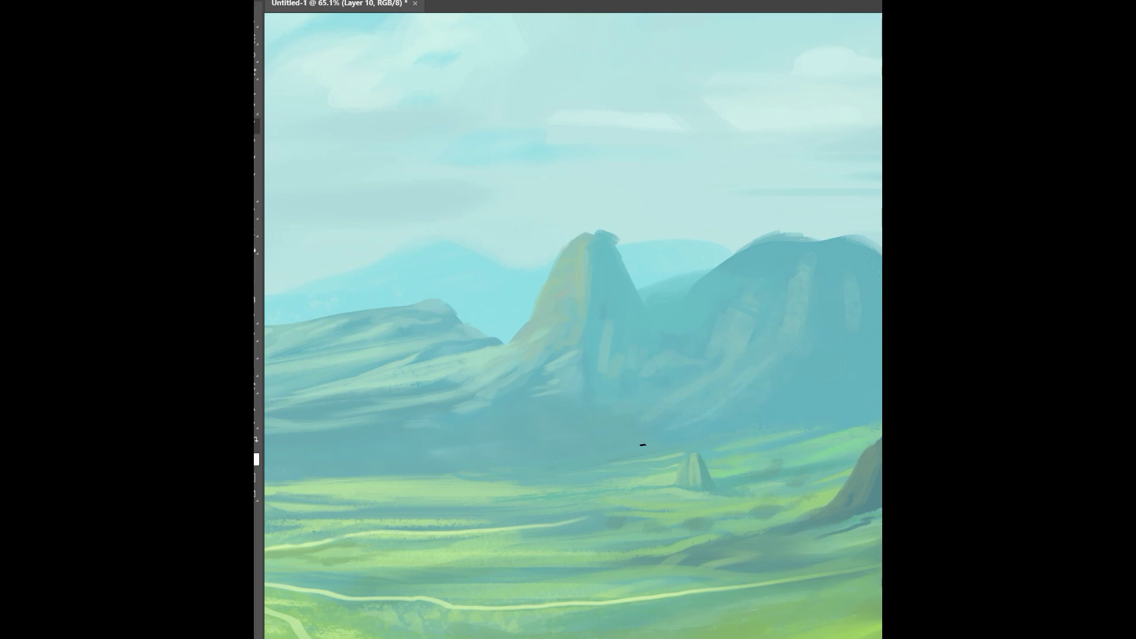
{"action": "scroll", "coordinate": [754, 362], "scroll_direction": "down", "scroll_amount": 3}
{"action": "scroll", "coordinate": [677, 347], "scroll_direction": "up", "scroll_amount": 2}
{"action": "left_click", "coordinate": [673, 347], "text": "alt"}
{"action": "left_click_drag", "start_coordinate": [677, 326], "coordinate": [672, 344]}
{"action": "scroll", "coordinate": [690, 301], "scroll_direction": "up", "scroll_amount": 2}
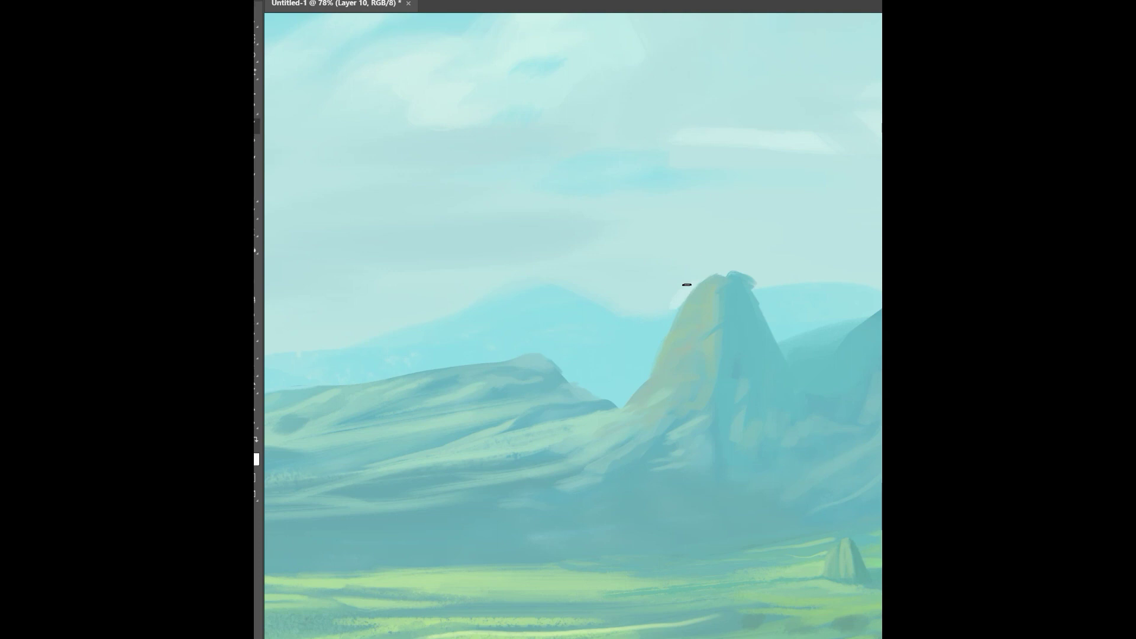
{"action": "scroll", "coordinate": [665, 299], "scroll_direction": "down", "scroll_amount": 5}
{"action": "scroll", "coordinate": [706, 298], "scroll_direction": "up", "scroll_amount": 4}
{"action": "left_click_drag", "start_coordinate": [621, 310], "coordinate": [646, 323]}
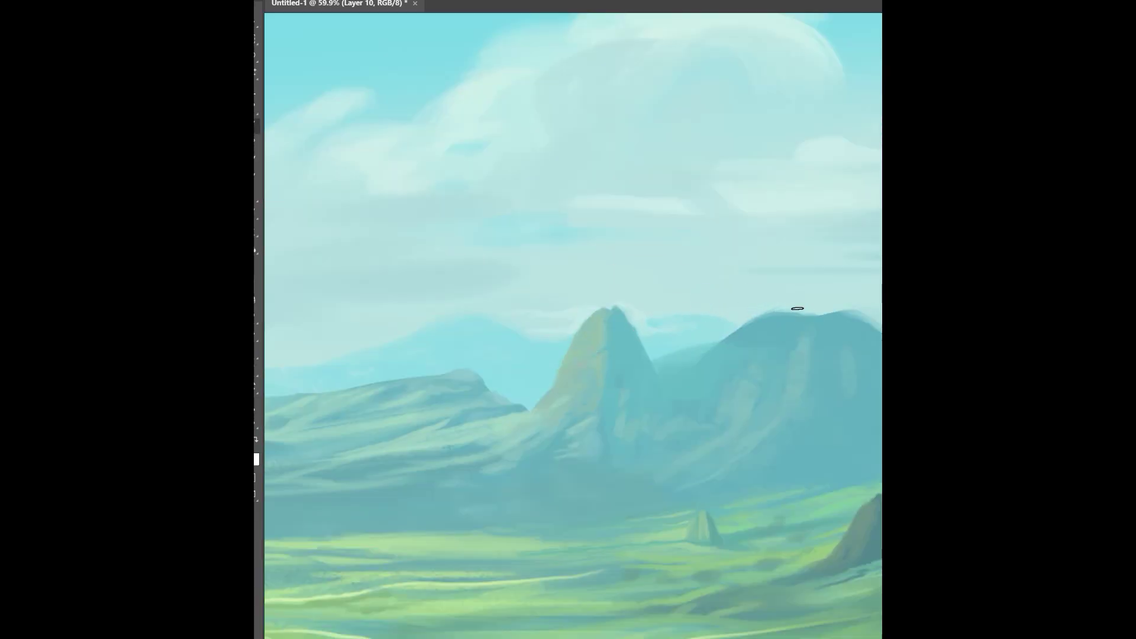
{"action": "left_click_drag", "start_coordinate": [797, 309], "coordinate": [721, 330]}
{"action": "mouse_move", "coordinate": [818, 325]}
{"action": "left_mouse_down"}
{"action": "mouse_move", "coordinate": [712, 363]}
{"action": "mouse_move", "coordinate": [829, 357]}
{"action": "left_mouse_up"}
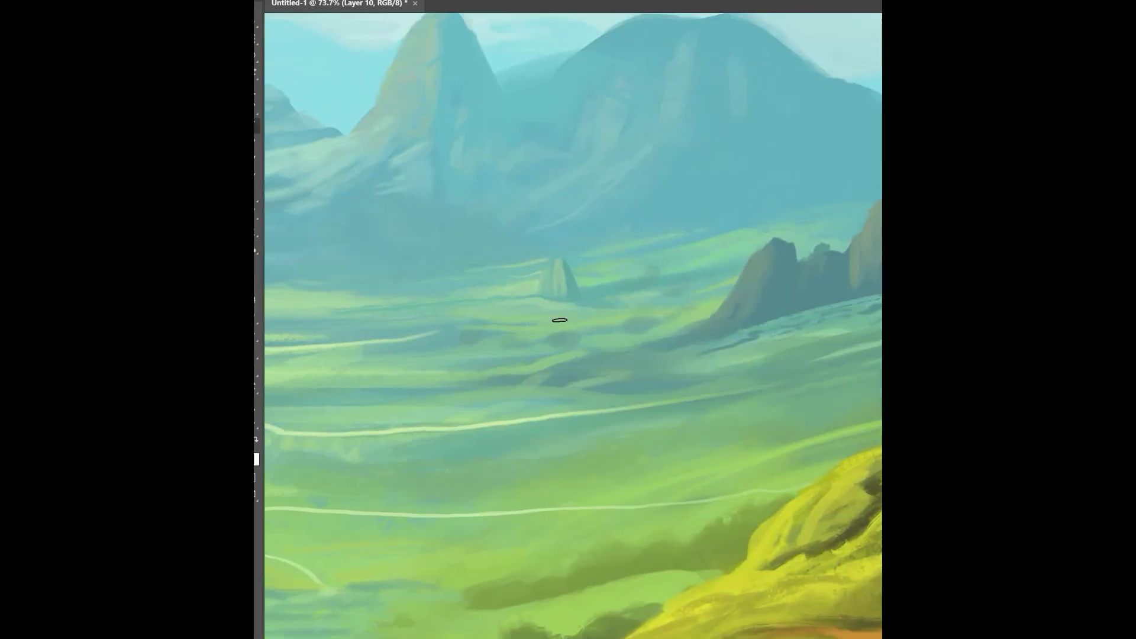
Step: Shape the dark green bush band between the blue pool and the yellow hill with sampled greens
{"action": "mouse_move", "coordinate": [615, 351]}
{"action": "left_mouse_down"}
{"action": "mouse_move", "coordinate": [547, 355]}
{"action": "mouse_move", "coordinate": [580, 341]}
{"action": "mouse_move", "coordinate": [484, 378]}
{"action": "left_mouse_up"}
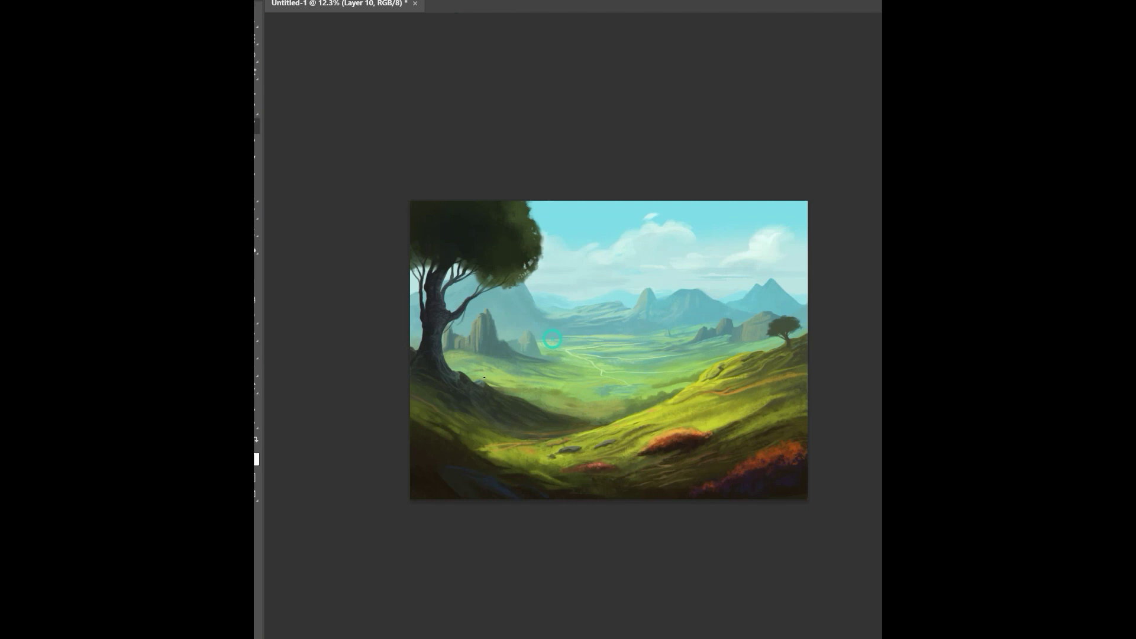
{"action": "left_click_drag", "start_coordinate": [629, 384], "coordinate": [716, 357]}
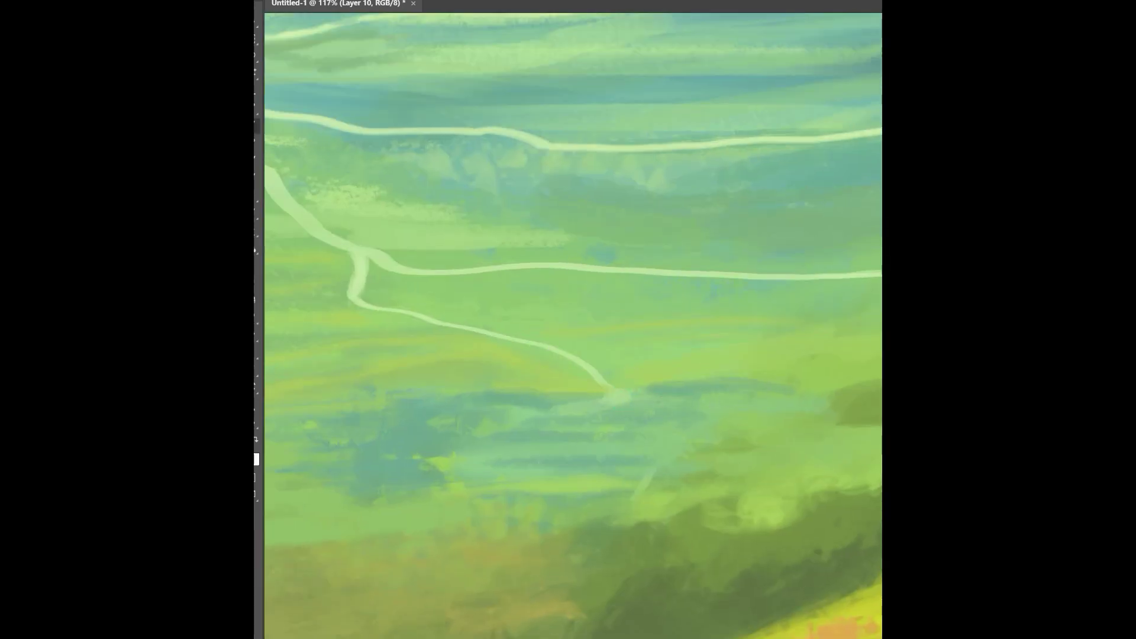
{"action": "left_click", "coordinate": [715, 412], "text": "alt"}
{"action": "left_click_drag", "start_coordinate": [713, 387], "coordinate": [724, 417]}
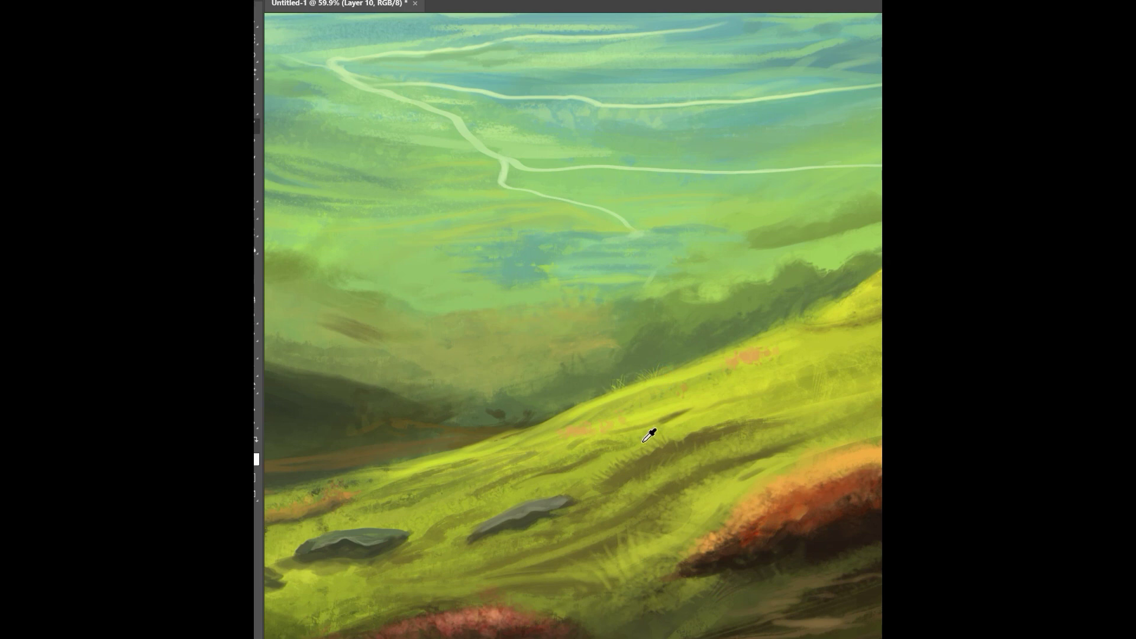
Step: Paint fine grass blades and soft grass texture across the yellow-green slope above the large orange bush
{"action": "left_click_drag", "start_coordinate": [834, 305], "coordinate": [693, 430]}
{"action": "left_click_drag", "start_coordinate": [832, 396], "coordinate": [685, 405]}
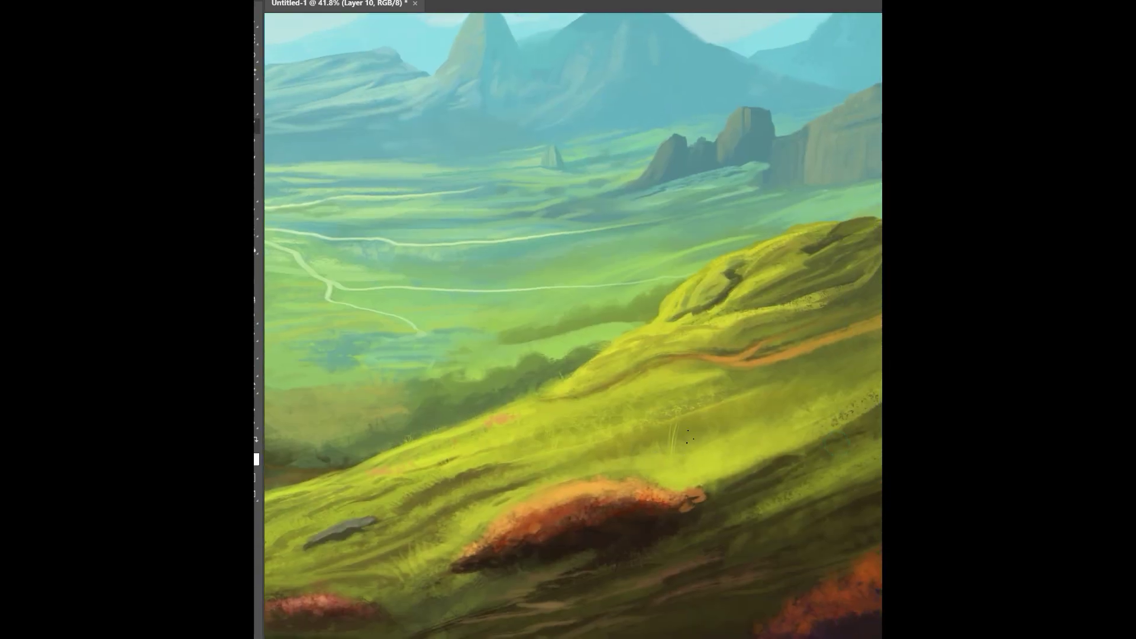
{"action": "left_click_drag", "start_coordinate": [686, 473], "coordinate": [571, 449]}
{"action": "left_click_drag", "start_coordinate": [571, 449], "coordinate": [621, 409]}
{"action": "left_click", "coordinate": [653, 431], "text": "alt"}
{"action": "left_click_drag", "start_coordinate": [578, 332], "coordinate": [685, 319]}
{"action": "left_click_drag", "start_coordinate": [420, 379], "coordinate": [468, 372]}
{"action": "left_click", "coordinate": [507, 352], "text": "alt"}
{"action": "mouse_move", "coordinate": [504, 339]}
{"action": "left_mouse_down"}
{"action": "mouse_move", "coordinate": [498, 316]}
{"action": "mouse_move", "coordinate": [436, 375]}
{"action": "mouse_move", "coordinate": [748, 305]}
{"action": "left_mouse_up"}
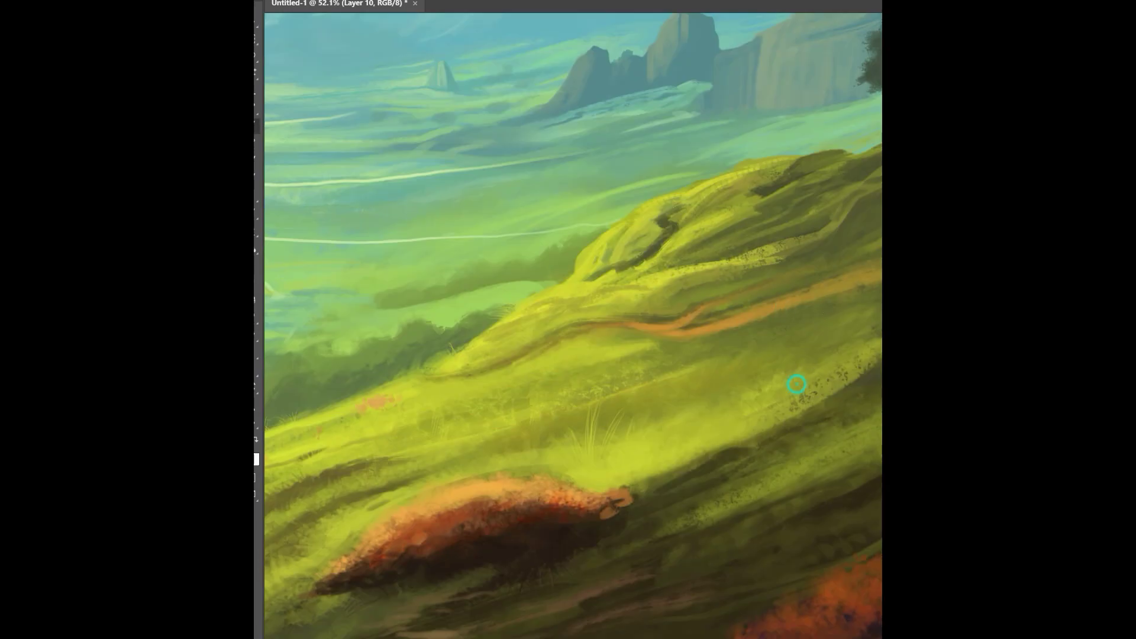
{"action": "left_click_drag", "start_coordinate": [869, 323], "coordinate": [733, 397]}
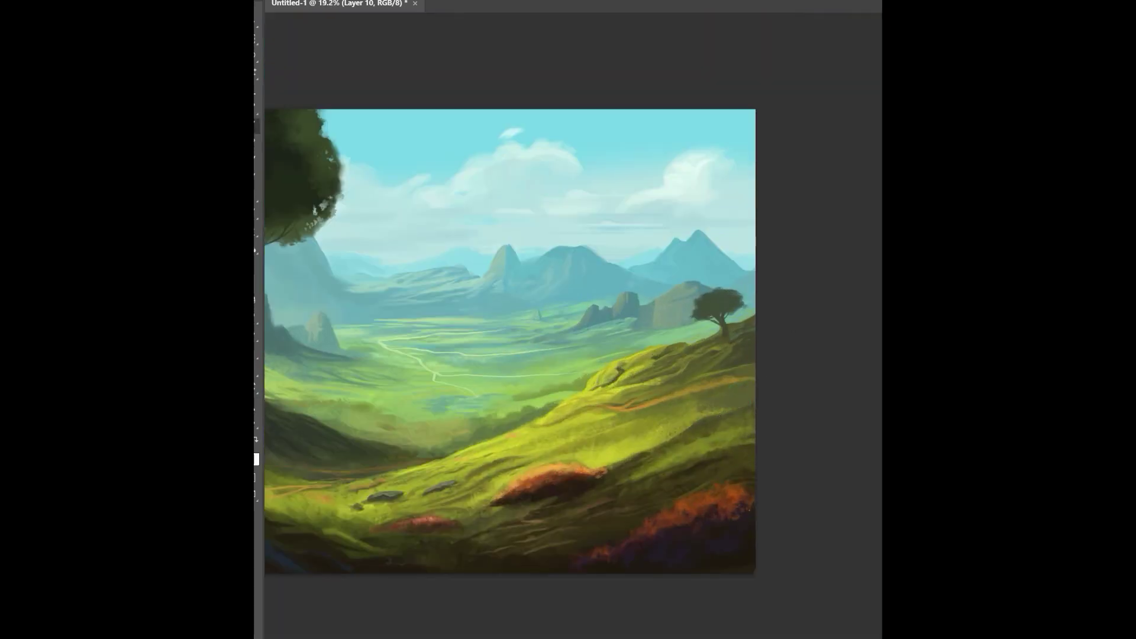
Step: Touch up the dark foreground slope around the red and orange bushes with brush strokes in sampled tones
{"action": "key", "text": "b"}
{"action": "left_click_drag", "start_coordinate": [743, 408], "coordinate": [851, 375]}
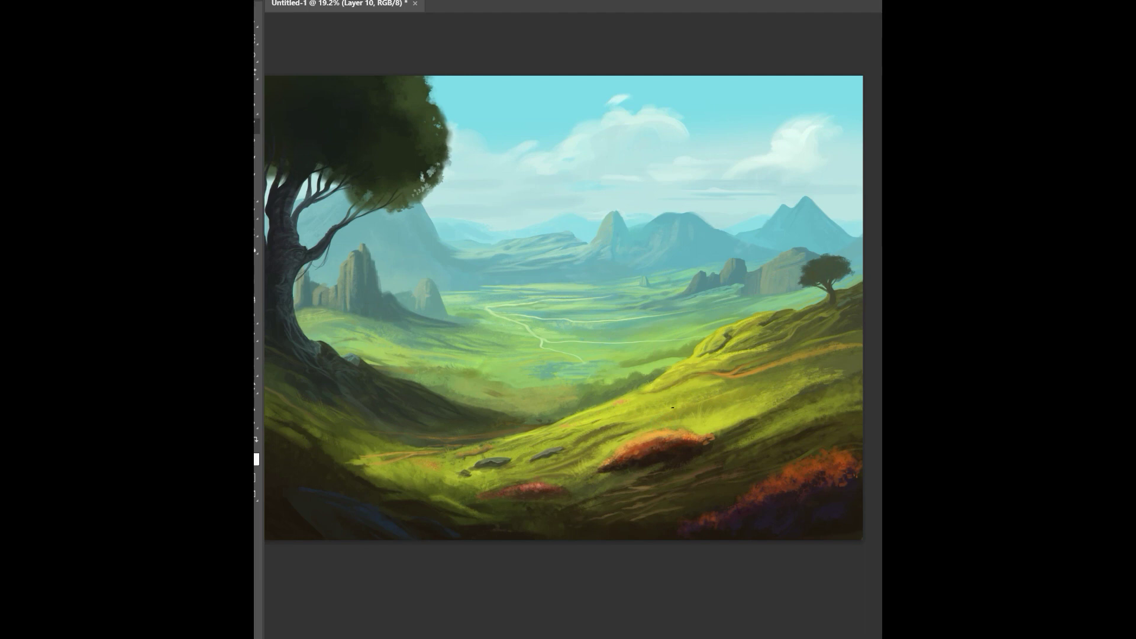
{"action": "left_click", "coordinate": [394, 349], "text": "alt"}
{"action": "left_click_drag", "start_coordinate": [497, 443], "coordinate": [570, 423]}
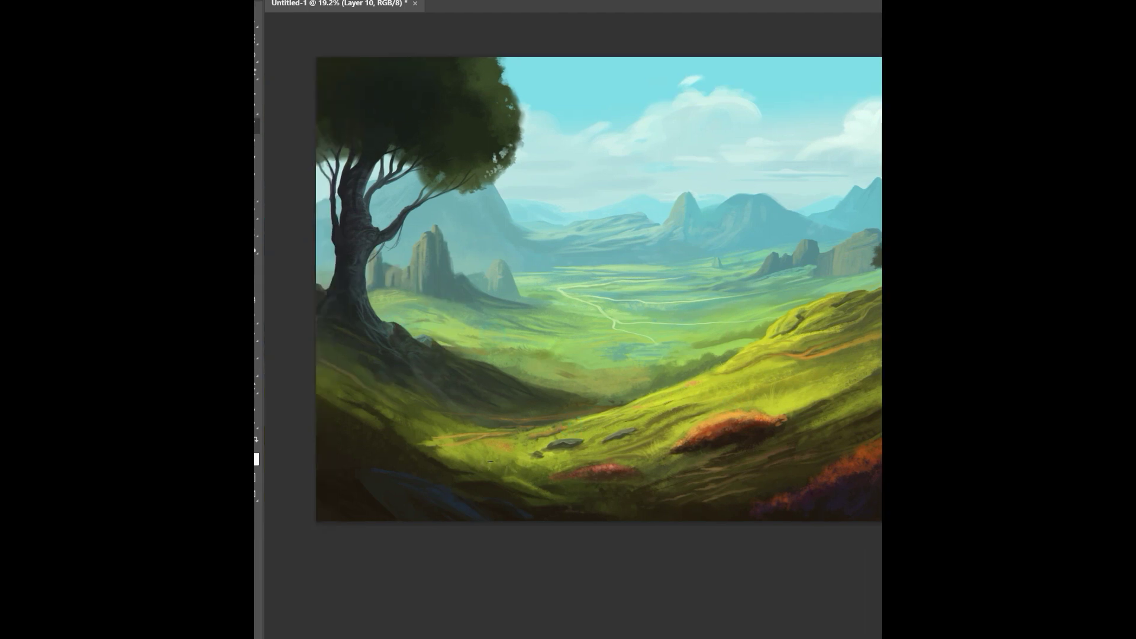
{"action": "left_click", "coordinate": [781, 452], "text": "alt"}
{"action": "left_click_drag", "start_coordinate": [698, 498], "coordinate": [654, 487]}
{"action": "left_click_drag", "start_coordinate": [703, 437], "coordinate": [733, 426]}
Step: Add light green grass texture to the hillside below the orange path and brown strokes to the shaded foreground
{"action": "left_click_drag", "start_coordinate": [489, 93], "coordinate": [597, 331]}
{"action": "left_click", "coordinate": [613, 272], "text": "alt"}
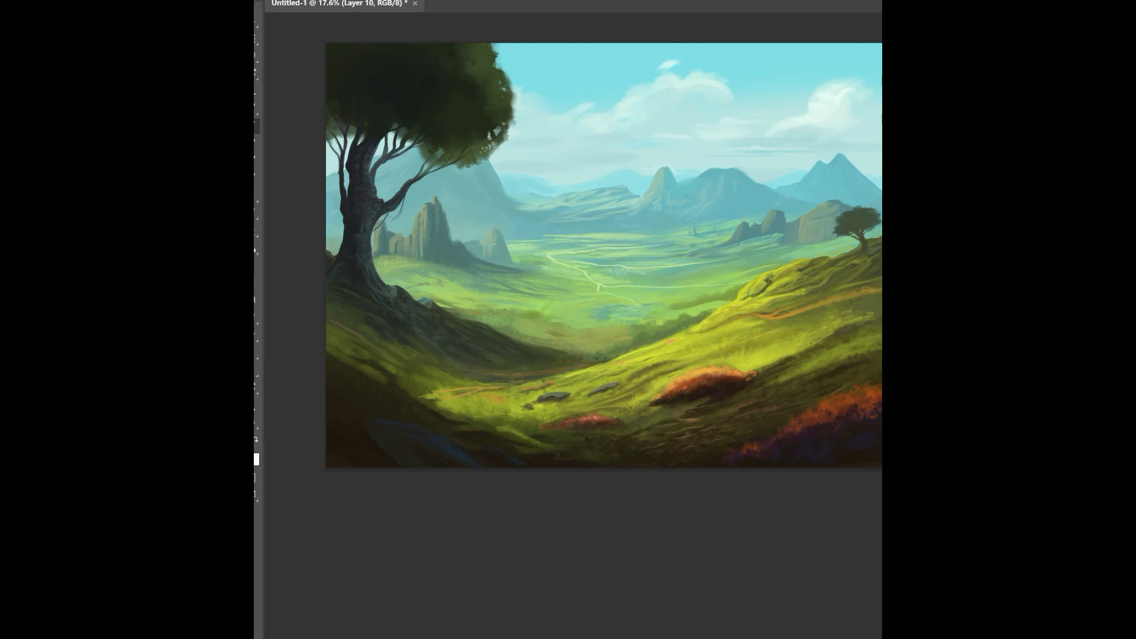
{"action": "mouse_move", "coordinate": [750, 325]}
{"action": "left_mouse_down"}
{"action": "mouse_move", "coordinate": [852, 323]}
{"action": "mouse_move", "coordinate": [719, 332]}
{"action": "left_mouse_up"}
{"action": "left_click_drag", "start_coordinate": [819, 349], "coordinate": [876, 350]}
{"action": "mouse_move", "coordinate": [705, 364]}
{"action": "left_mouse_down"}
{"action": "mouse_move", "coordinate": [674, 373]}
{"action": "mouse_move", "coordinate": [722, 393]}
{"action": "mouse_move", "coordinate": [677, 416]}
{"action": "left_mouse_up"}
{"action": "mouse_move", "coordinate": [517, 494]}
{"action": "left_mouse_down"}
{"action": "mouse_move", "coordinate": [505, 533]}
{"action": "mouse_move", "coordinate": [647, 410]}
{"action": "left_mouse_up"}
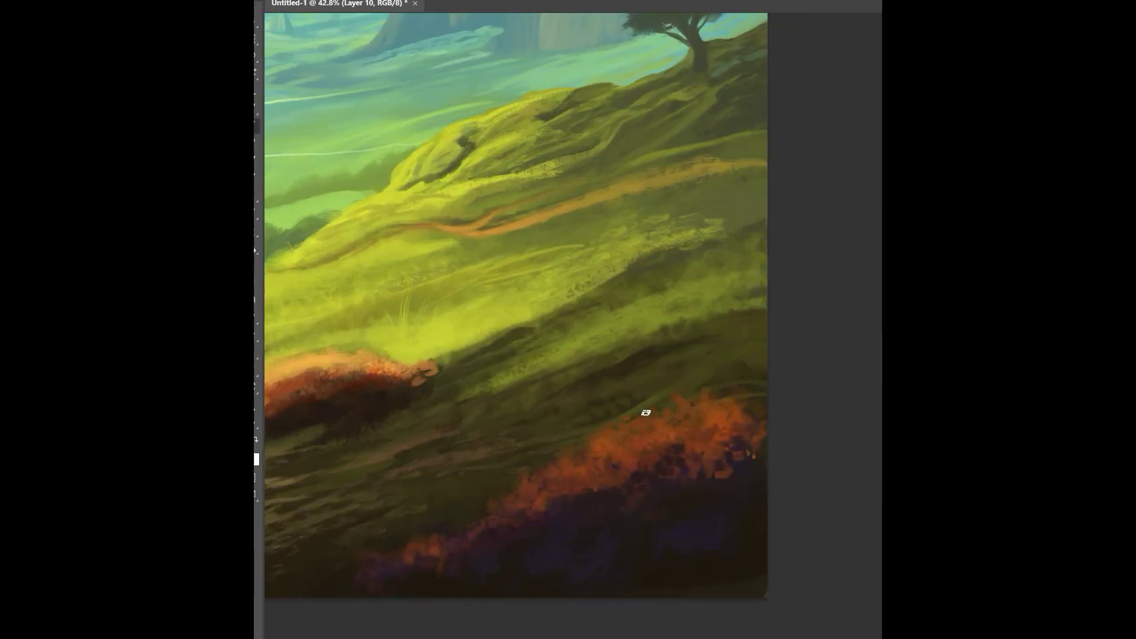
{"action": "mouse_move", "coordinate": [520, 481]}
{"action": "left_mouse_down"}
{"action": "mouse_move", "coordinate": [568, 485]}
{"action": "mouse_move", "coordinate": [583, 499]}
{"action": "mouse_move", "coordinate": [556, 477]}
{"action": "left_mouse_up"}
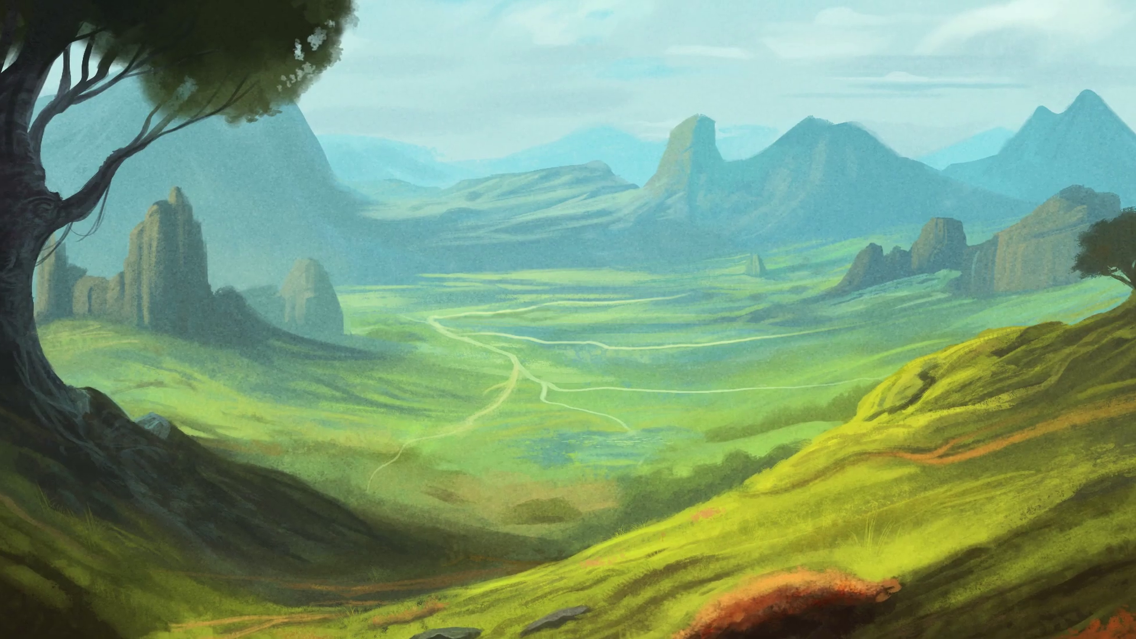